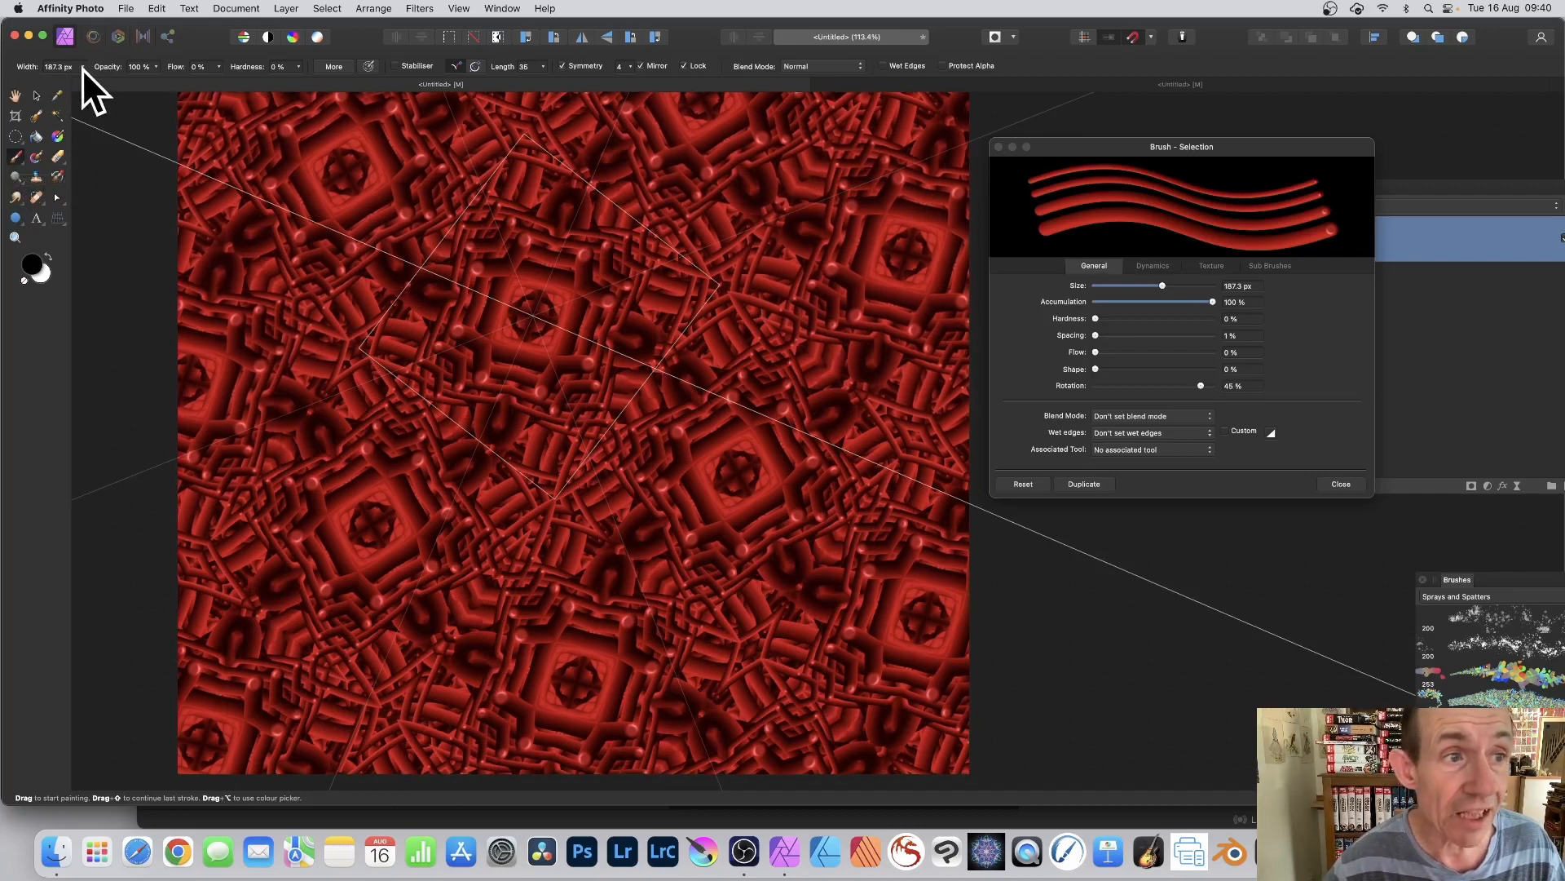
Step: Set the brush width to 38 px and paint fine symmetrical strokes over the pattern layer
drag(86, 69, 51, 81)
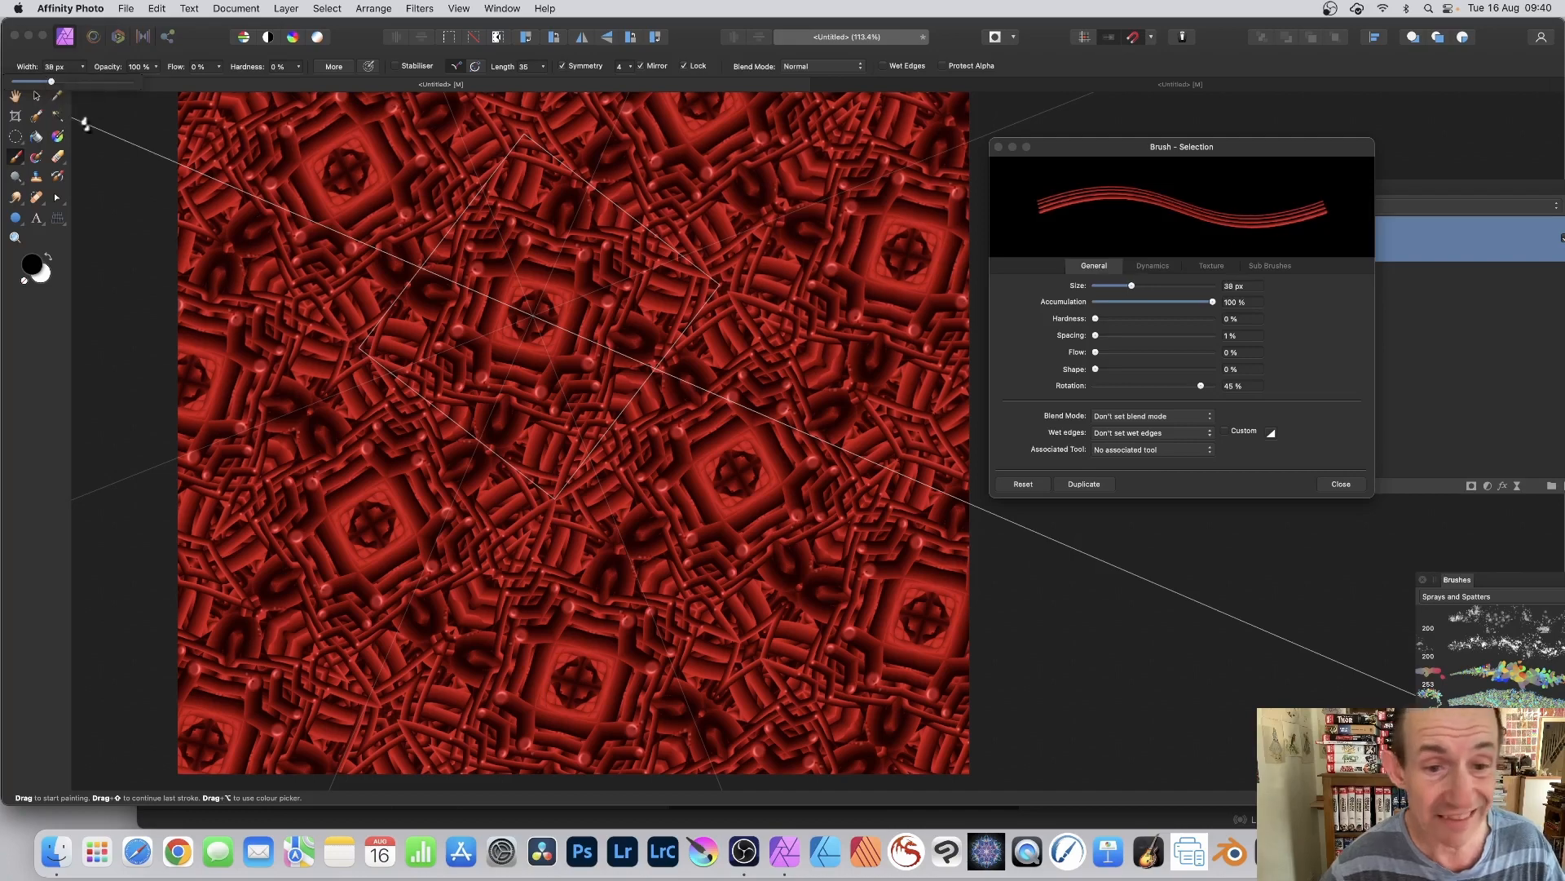
mouse_move(596, 290)
mouse_down()
mouse_move(594, 243)
mouse_move(630, 248)
mouse_move(684, 273)
mouse_move(762, 351)
mouse_up()
drag(629, 294, 797, 310)
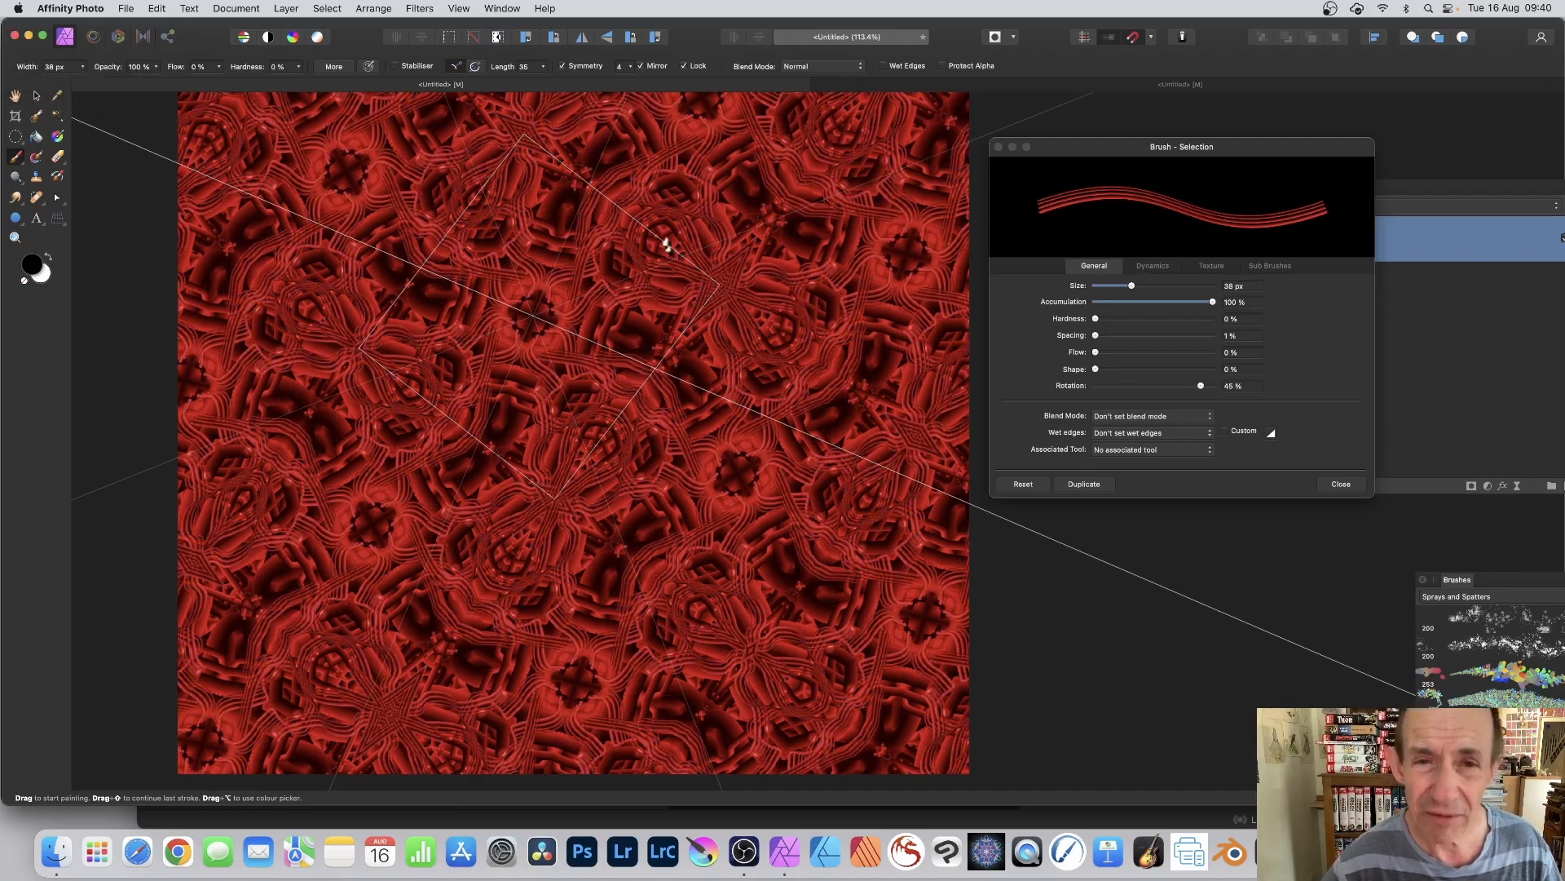
mouse_move(576, 291)
mouse_down()
mouse_move(530, 209)
mouse_move(598, 166)
mouse_up()
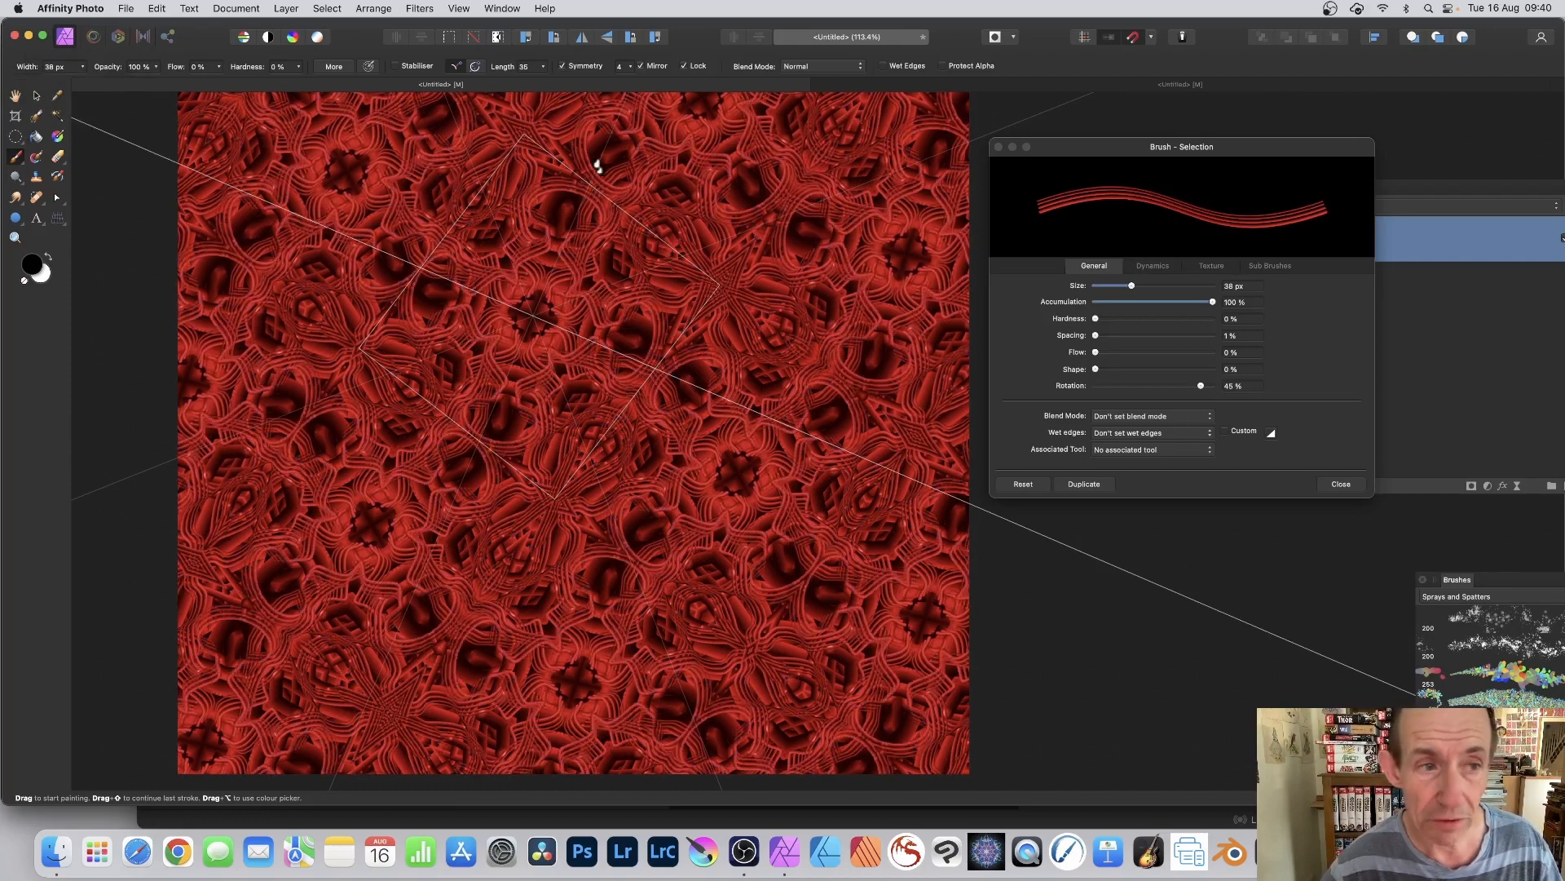
Step: Set the brush width to 200 px and paint broad symmetrical strokes across the pattern
click(83, 66)
drag(92, 79, 111, 80)
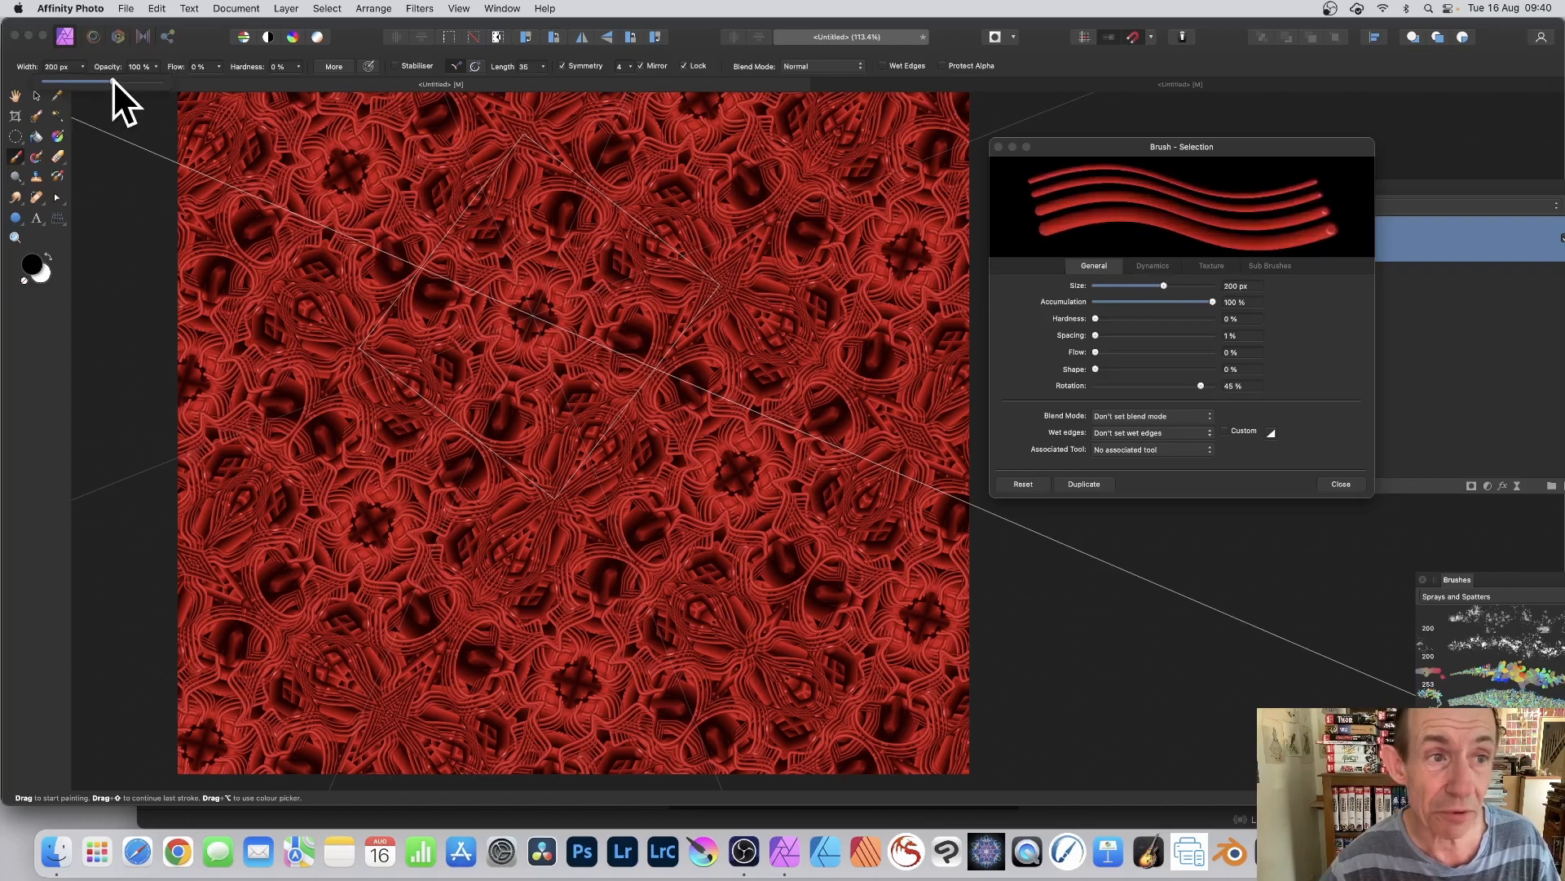
mouse_move(481, 391)
mouse_down()
mouse_move(515, 359)
mouse_move(500, 341)
mouse_move(547, 335)
mouse_move(574, 308)
mouse_move(605, 357)
mouse_move(636, 309)
mouse_move(690, 323)
mouse_move(672, 280)
mouse_move(736, 261)
mouse_move(769, 273)
mouse_move(737, 299)
mouse_move(559, 174)
mouse_up()
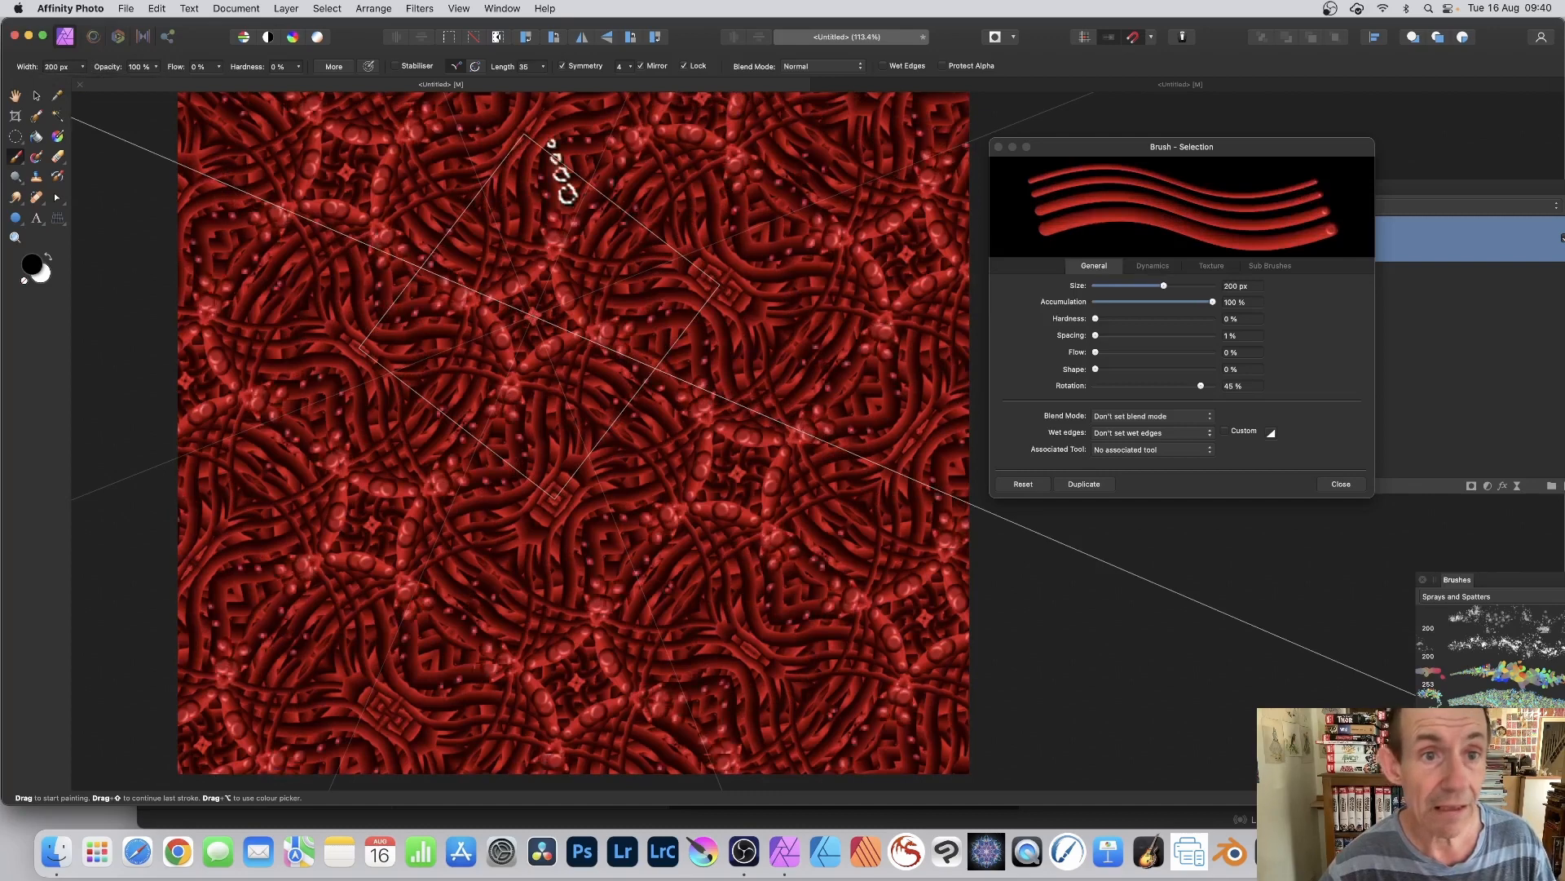
Step: Turn off Symmetry and paint freehand strokes across the pattern tile
click(563, 66)
mouse_move(639, 269)
mouse_down()
mouse_move(468, 303)
mouse_move(528, 230)
mouse_move(585, 231)
mouse_move(640, 307)
mouse_move(695, 346)
mouse_move(608, 303)
mouse_move(630, 227)
mouse_move(583, 244)
mouse_move(630, 386)
mouse_move(534, 322)
mouse_move(507, 270)
mouse_move(525, 321)
mouse_move(389, 282)
mouse_move(495, 331)
mouse_move(742, 250)
mouse_move(822, 383)
mouse_move(558, 206)
mouse_move(545, 327)
mouse_move(469, 462)
mouse_move(589, 274)
mouse_move(586, 379)
mouse_move(354, 433)
mouse_move(458, 476)
mouse_move(541, 305)
mouse_move(596, 269)
mouse_up()
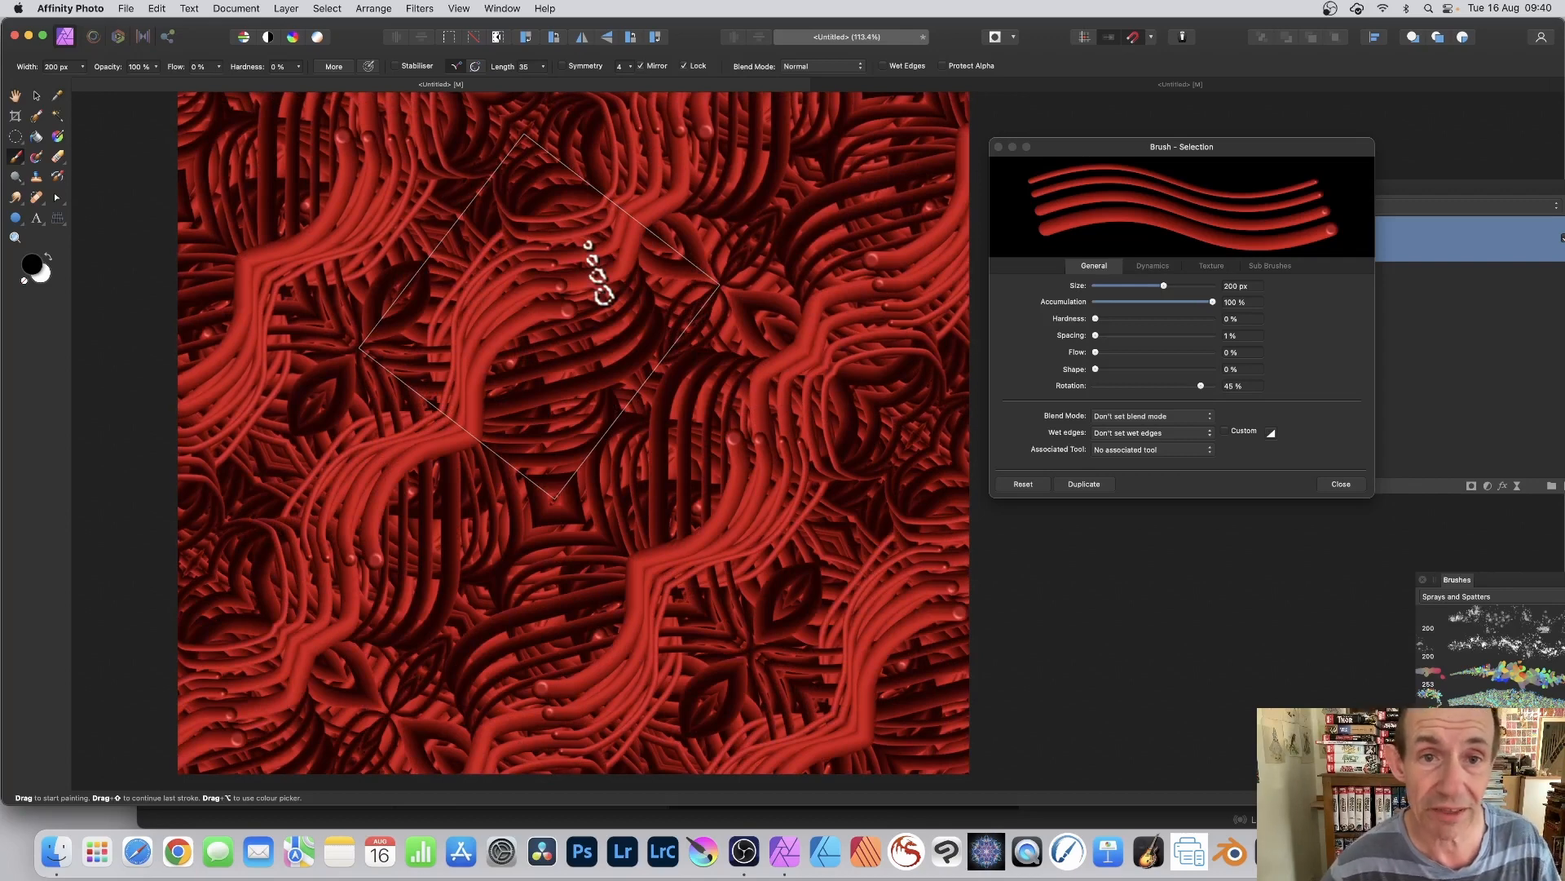
Step: Turn Symmetry back on with a value of 1 and paint mirrored strokes across the pattern
click(563, 66)
click(632, 67)
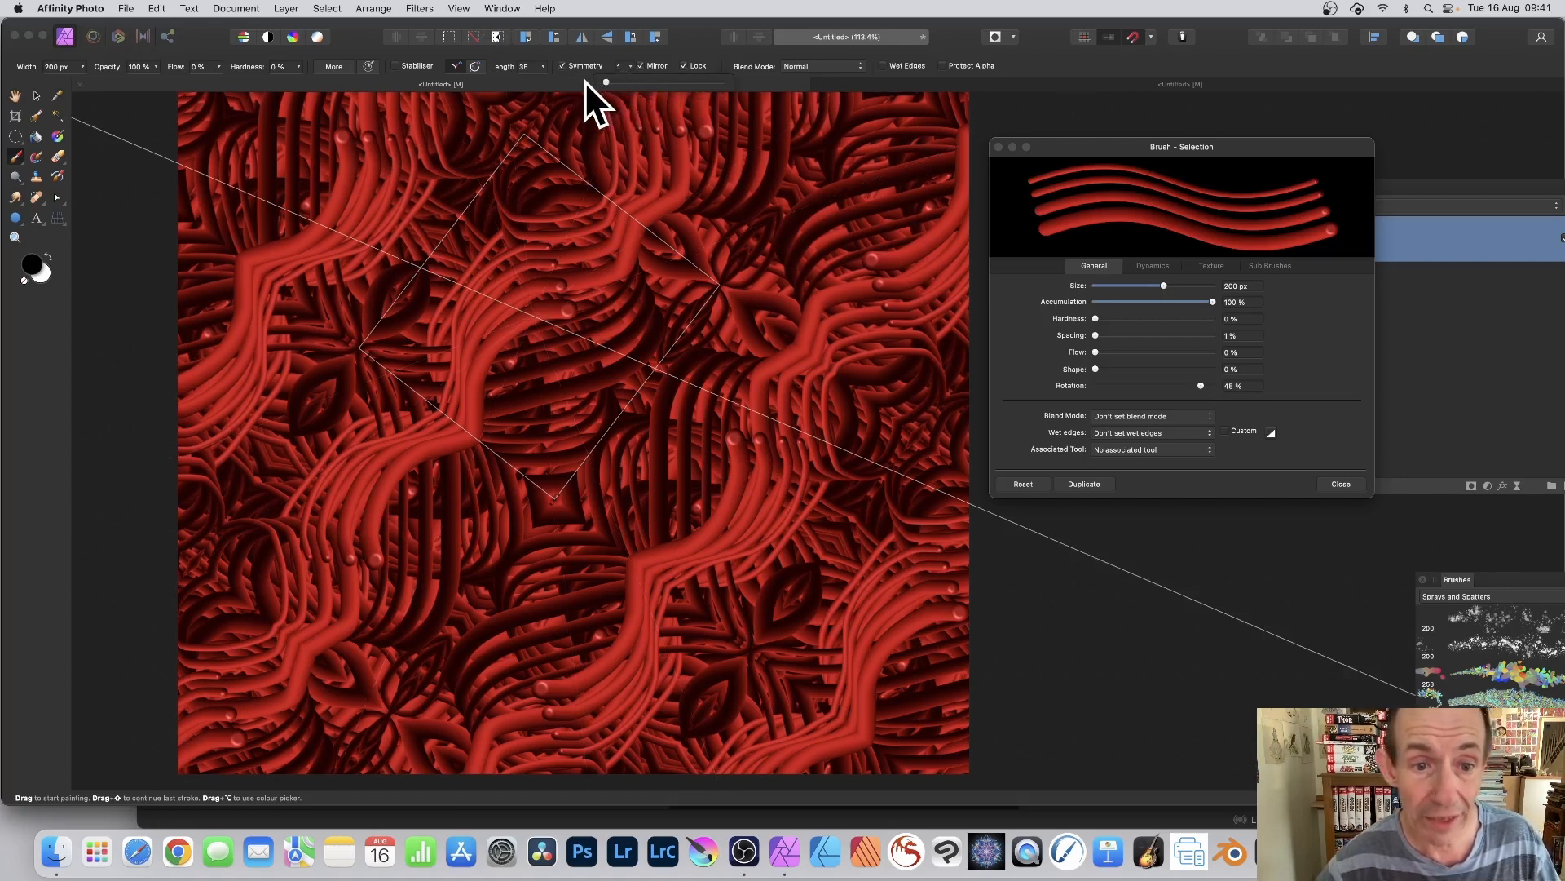
mouse_move(407, 364)
mouse_down()
mouse_move(85, 254)
mouse_move(746, 289)
mouse_move(494, 283)
mouse_move(752, 407)
mouse_up()
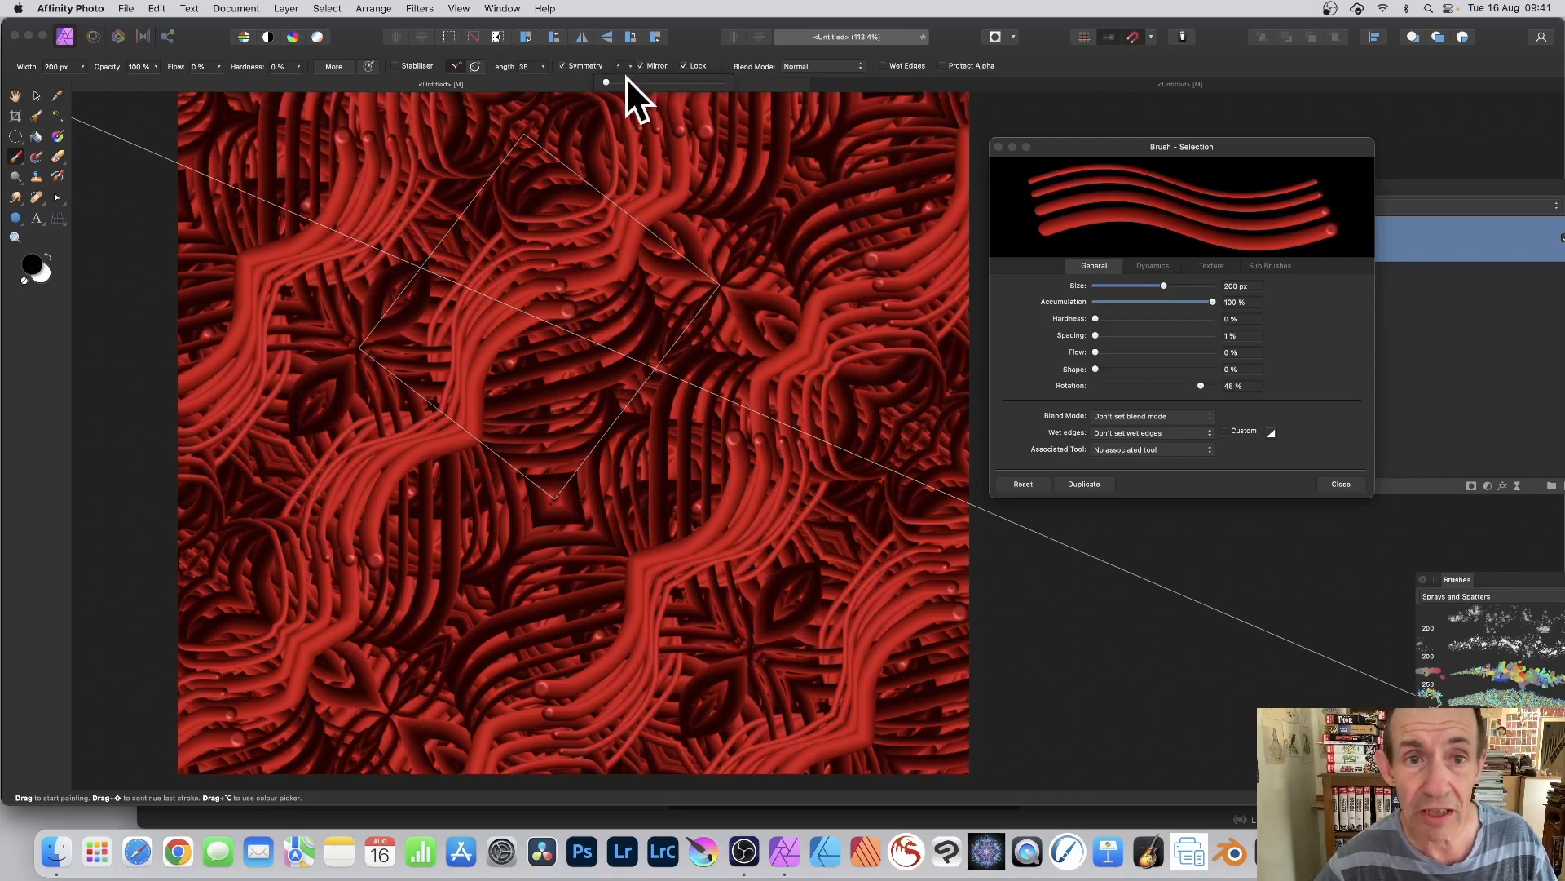
drag(626, 80, 698, 83)
mouse_move(547, 304)
mouse_down()
mouse_move(538, 318)
mouse_move(572, 323)
mouse_move(604, 360)
mouse_move(548, 384)
mouse_move(587, 315)
mouse_move(502, 337)
mouse_move(668, 356)
mouse_move(542, 279)
mouse_move(717, 192)
mouse_move(548, 326)
mouse_move(650, 258)
mouse_move(784, 285)
mouse_move(549, 307)
mouse_move(723, 252)
mouse_move(823, 260)
mouse_move(707, 173)
mouse_up()
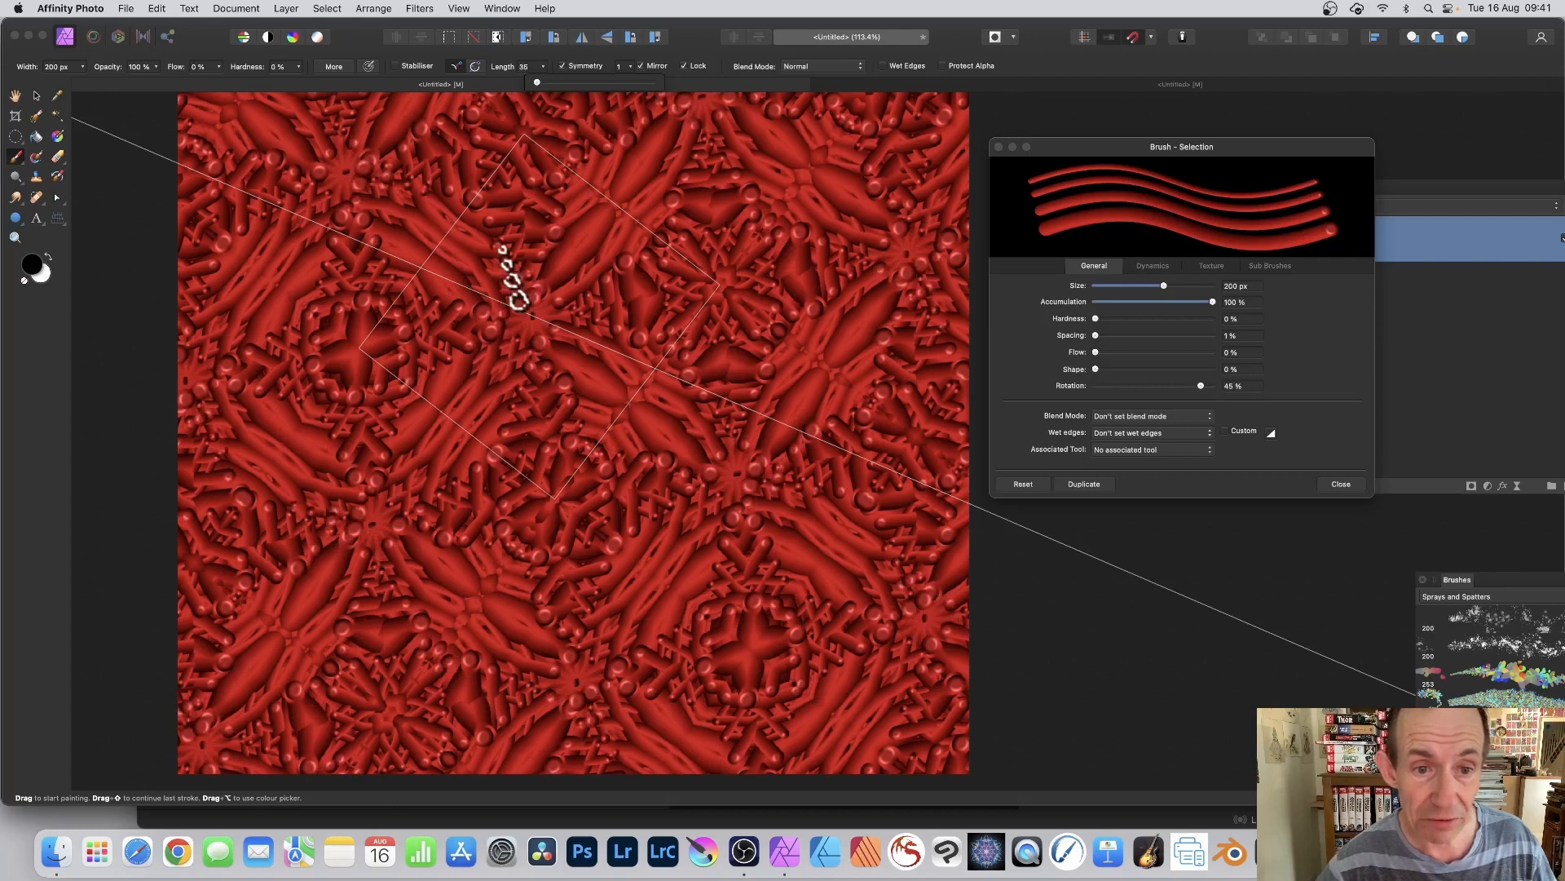
Step: Paint more strokes with Symmetry at 1, turn off Mirror, and paint unmirrored strokes across the tile
mouse_move(483, 285)
mouse_down()
mouse_move(585, 284)
mouse_move(737, 389)
mouse_move(597, 354)
mouse_move(552, 310)
mouse_move(538, 261)
mouse_move(461, 216)
mouse_move(601, 262)
mouse_move(735, 350)
mouse_move(521, 314)
mouse_move(339, 250)
mouse_move(342, 212)
mouse_up()
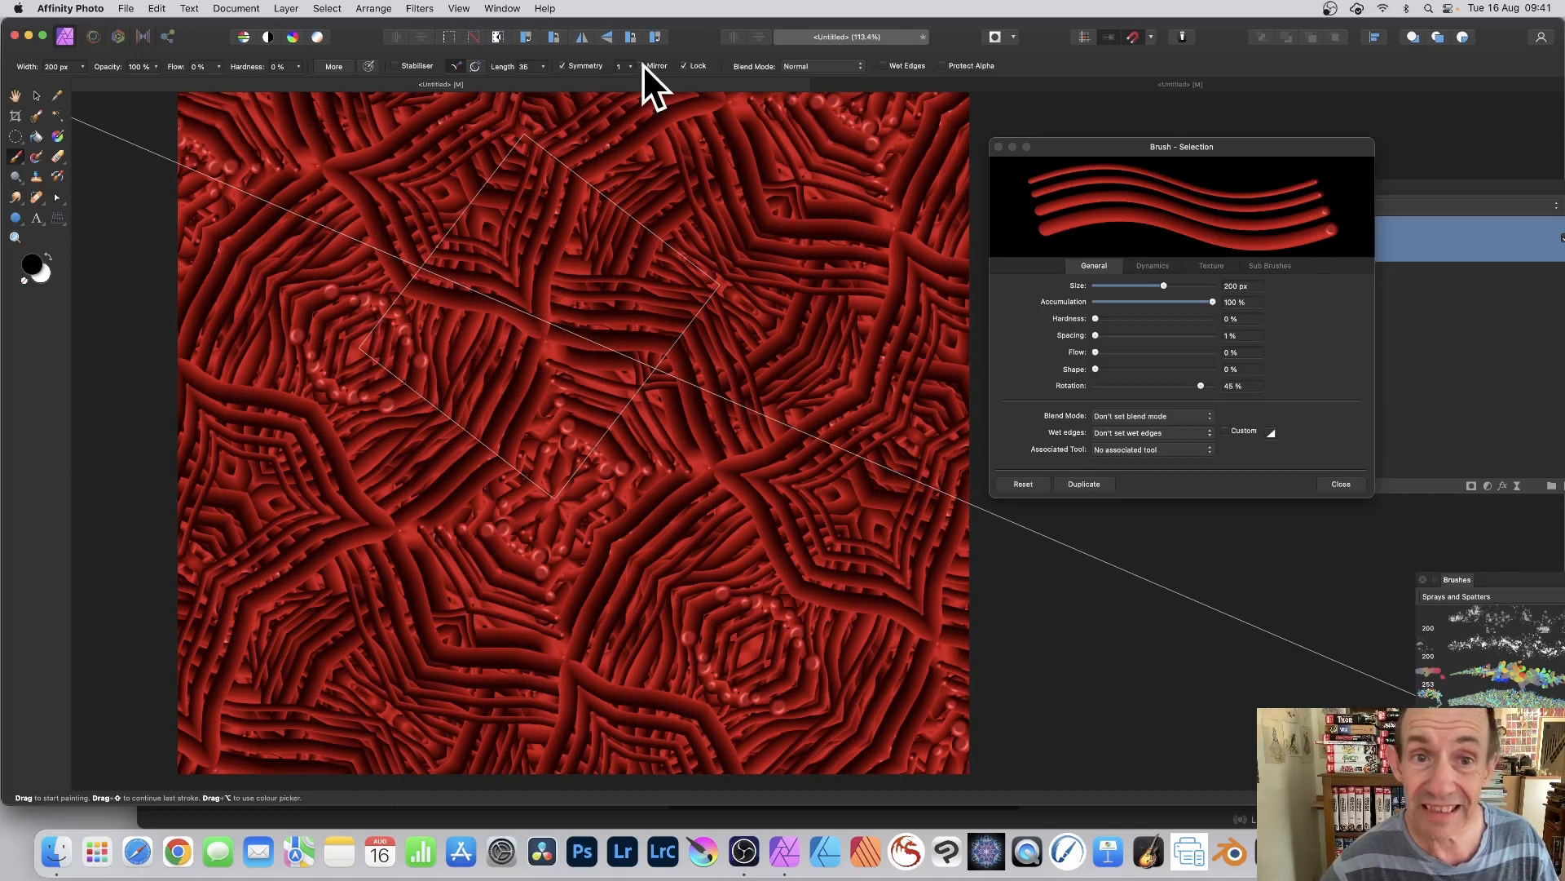
mouse_move(496, 246)
mouse_down()
mouse_move(507, 328)
mouse_move(471, 305)
mouse_move(590, 292)
mouse_move(631, 348)
mouse_move(687, 355)
mouse_move(595, 337)
mouse_move(565, 314)
mouse_move(503, 312)
mouse_move(363, 230)
mouse_move(514, 232)
mouse_move(574, 286)
mouse_move(679, 287)
mouse_move(746, 327)
mouse_move(603, 294)
mouse_move(393, 172)
mouse_move(557, 309)
mouse_move(651, 336)
mouse_move(729, 400)
mouse_move(665, 400)
mouse_move(509, 337)
mouse_move(443, 261)
mouse_up()
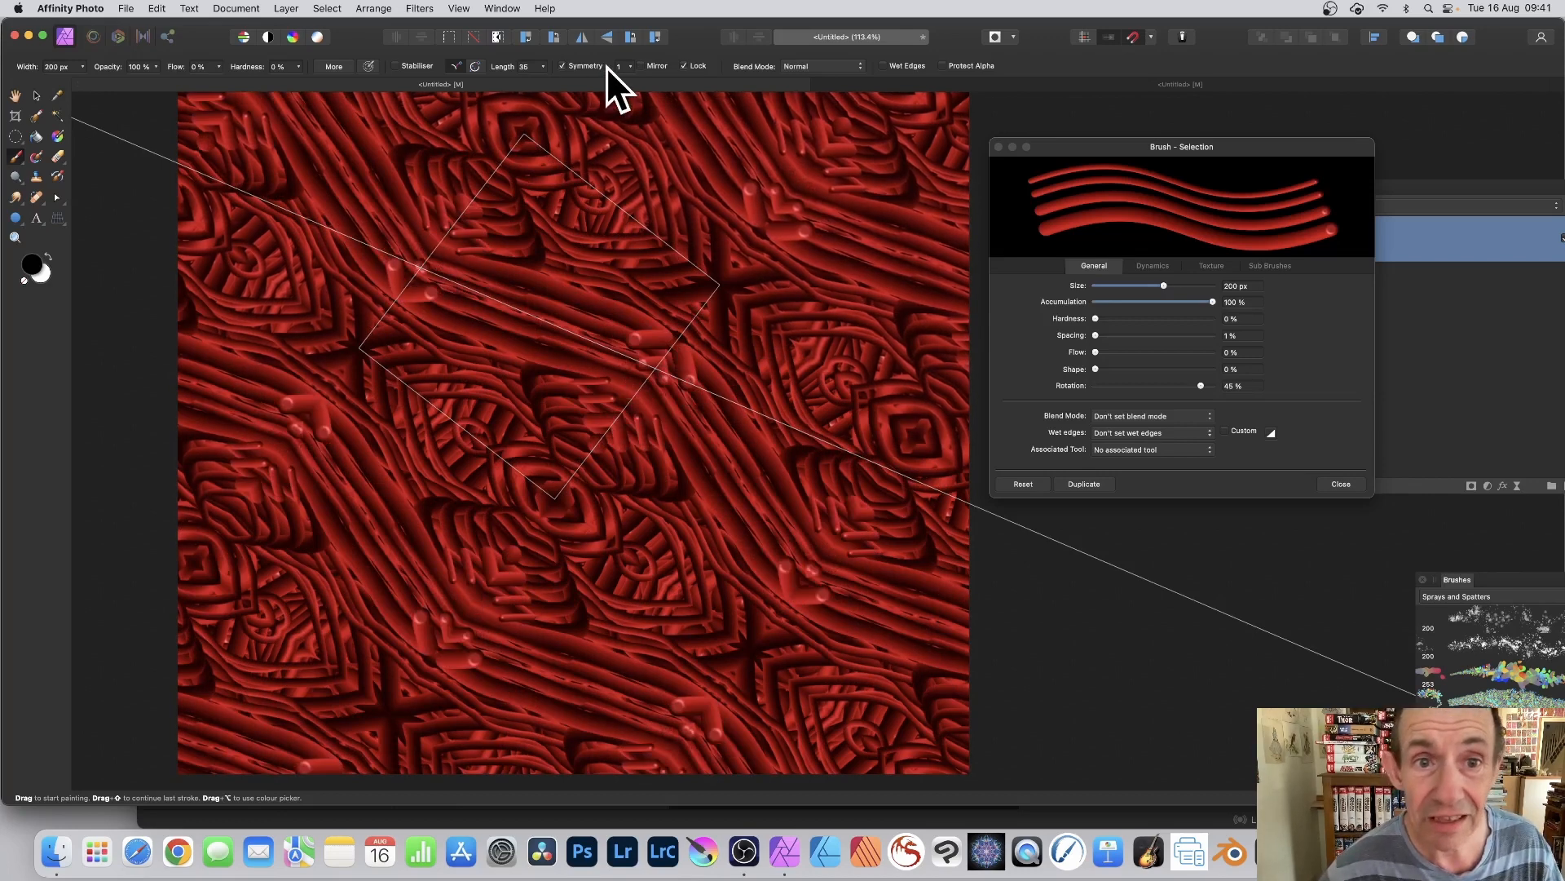
Step: Set Symmetry to 8 and paint repeated strokes around the symmetry centre to build rosette patterns
click(629, 67)
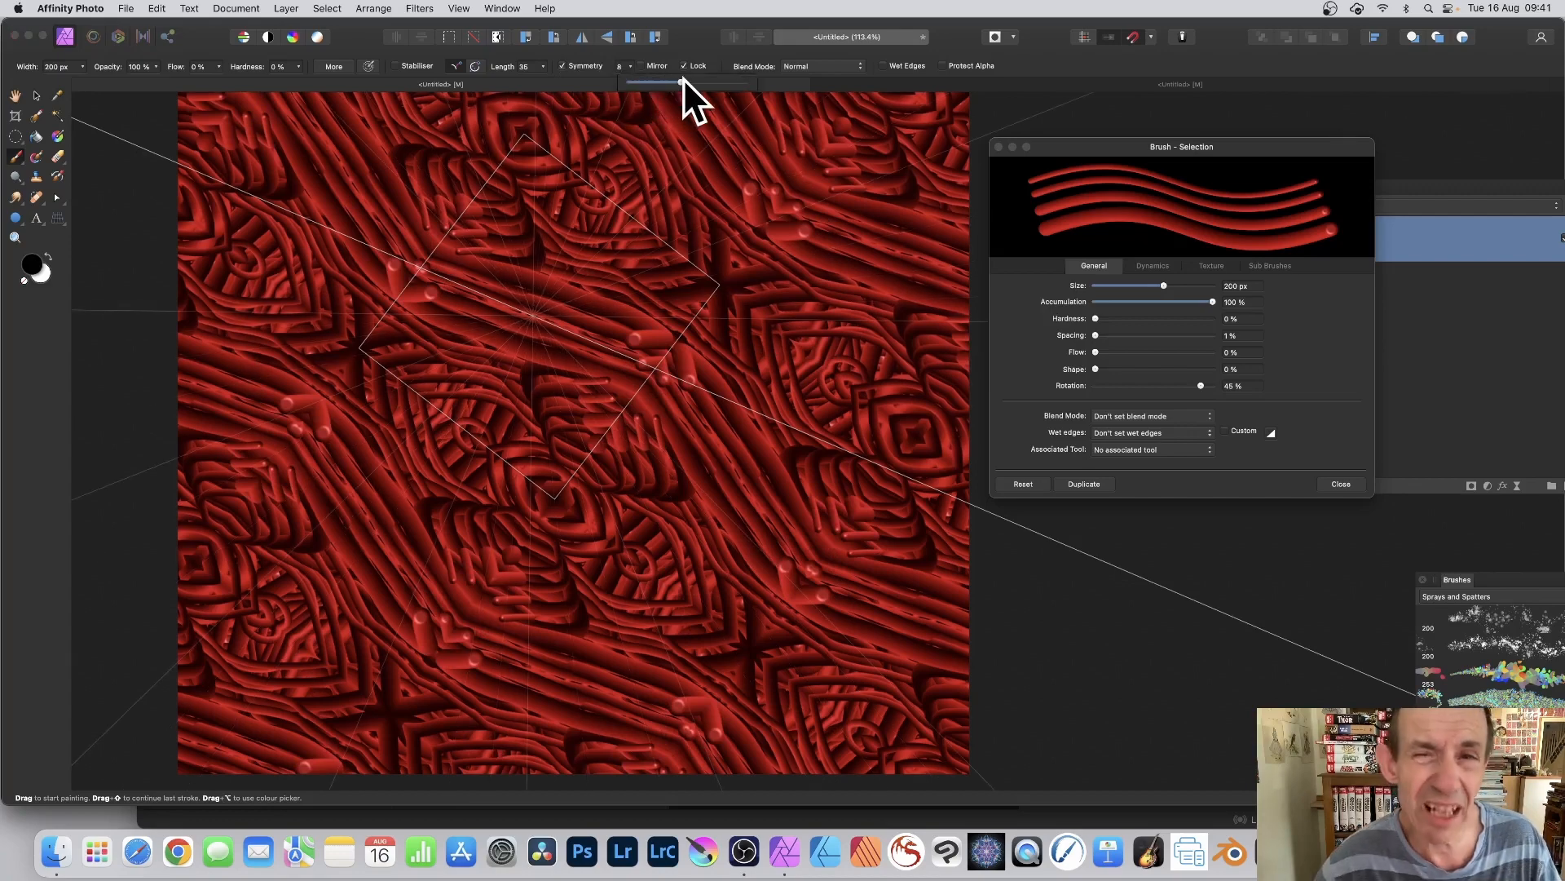
mouse_move(562, 253)
mouse_down()
mouse_move(501, 309)
mouse_move(579, 364)
mouse_move(587, 330)
mouse_move(557, 287)
mouse_move(541, 294)
mouse_up()
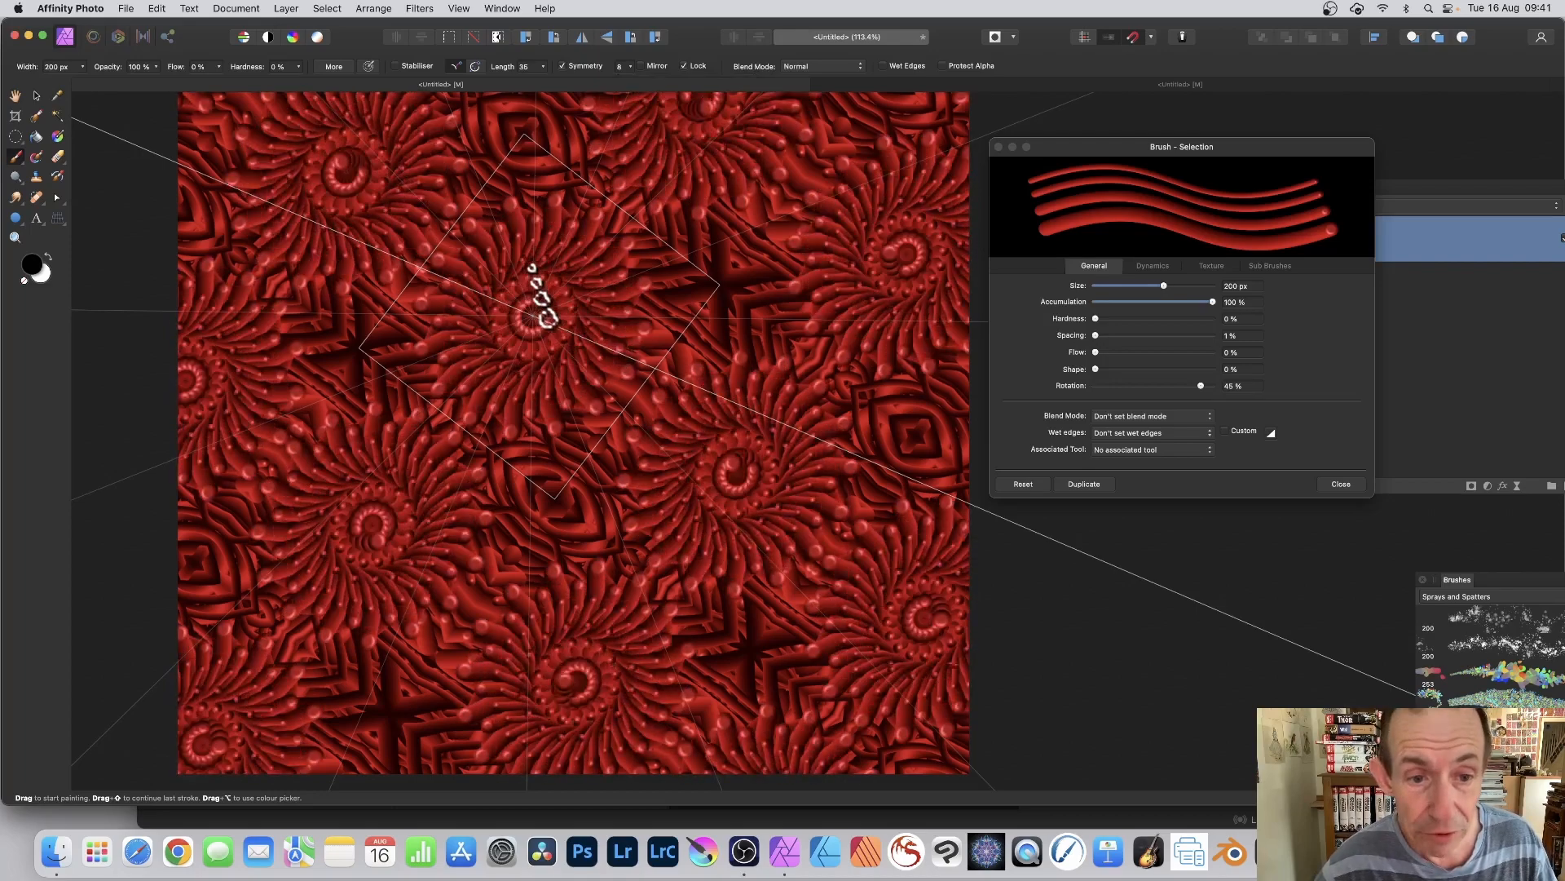
mouse_move(539, 169)
mouse_down()
mouse_move(565, 242)
mouse_move(623, 89)
mouse_move(555, 258)
mouse_move(767, 164)
mouse_move(877, 194)
mouse_move(809, 258)
mouse_move(549, 311)
mouse_up()
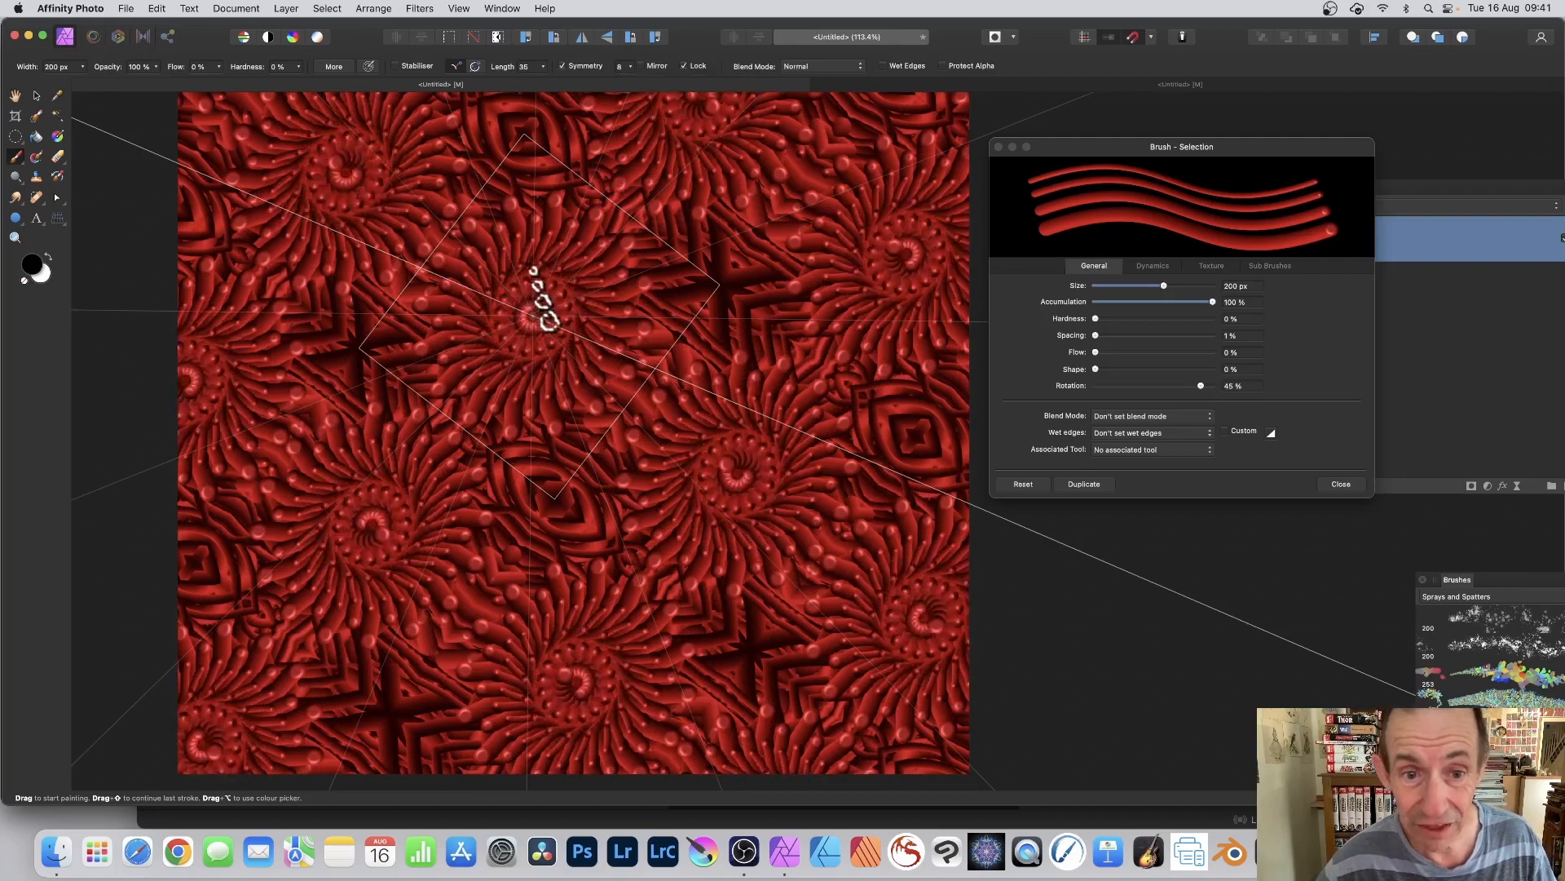
mouse_move(609, 265)
mouse_down()
mouse_move(790, 229)
mouse_move(586, 354)
mouse_move(539, 355)
mouse_move(689, 308)
mouse_move(815, 301)
mouse_move(601, 340)
mouse_up()
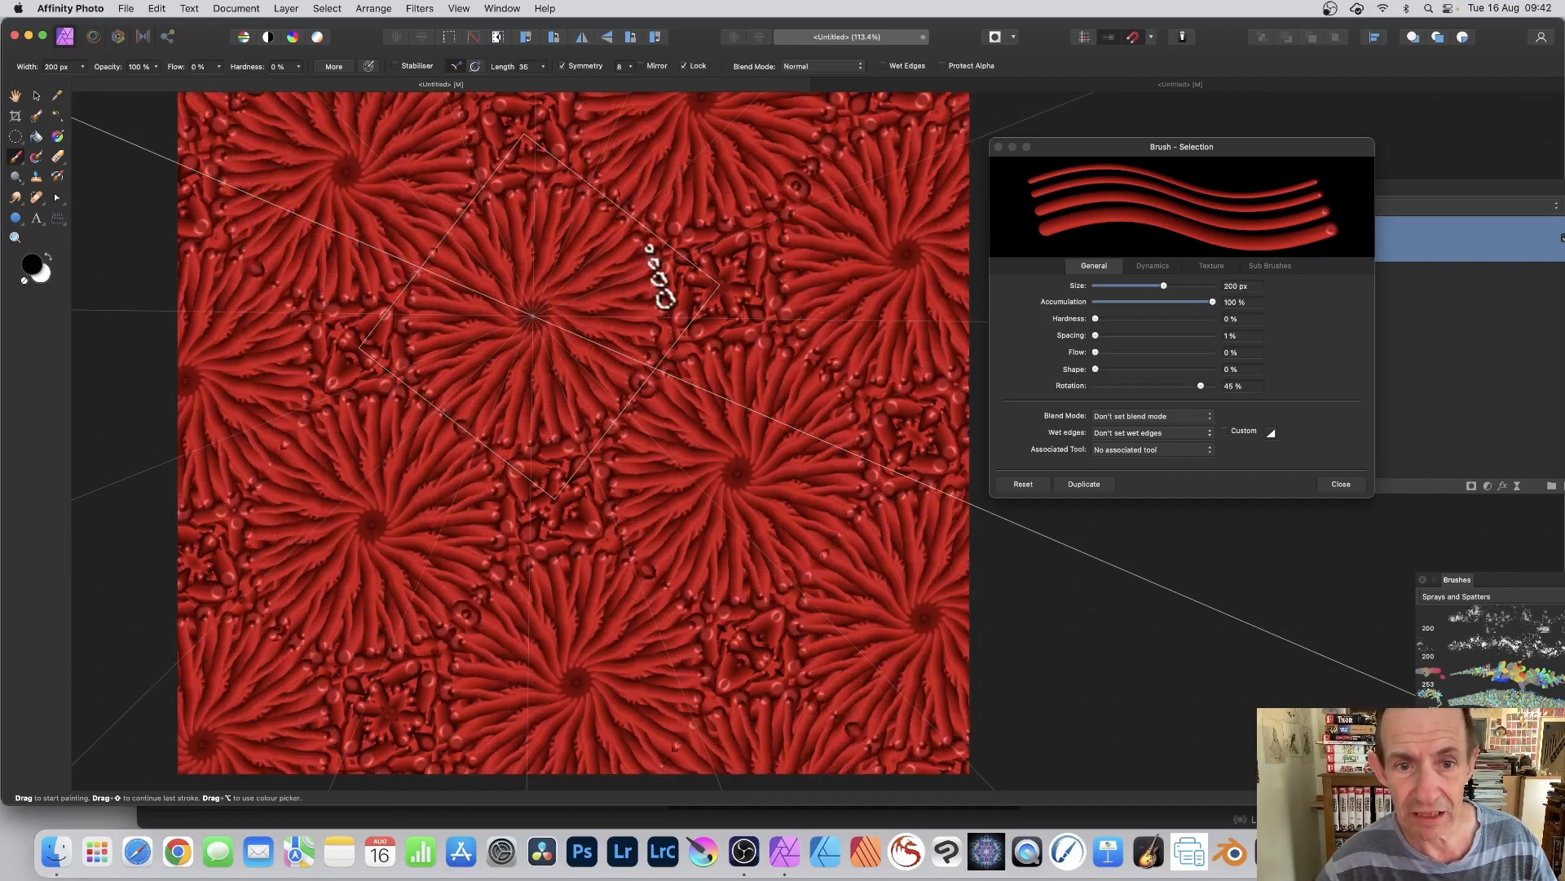
mouse_move(661, 277)
mouse_down()
mouse_move(708, 269)
mouse_move(484, 277)
mouse_up()
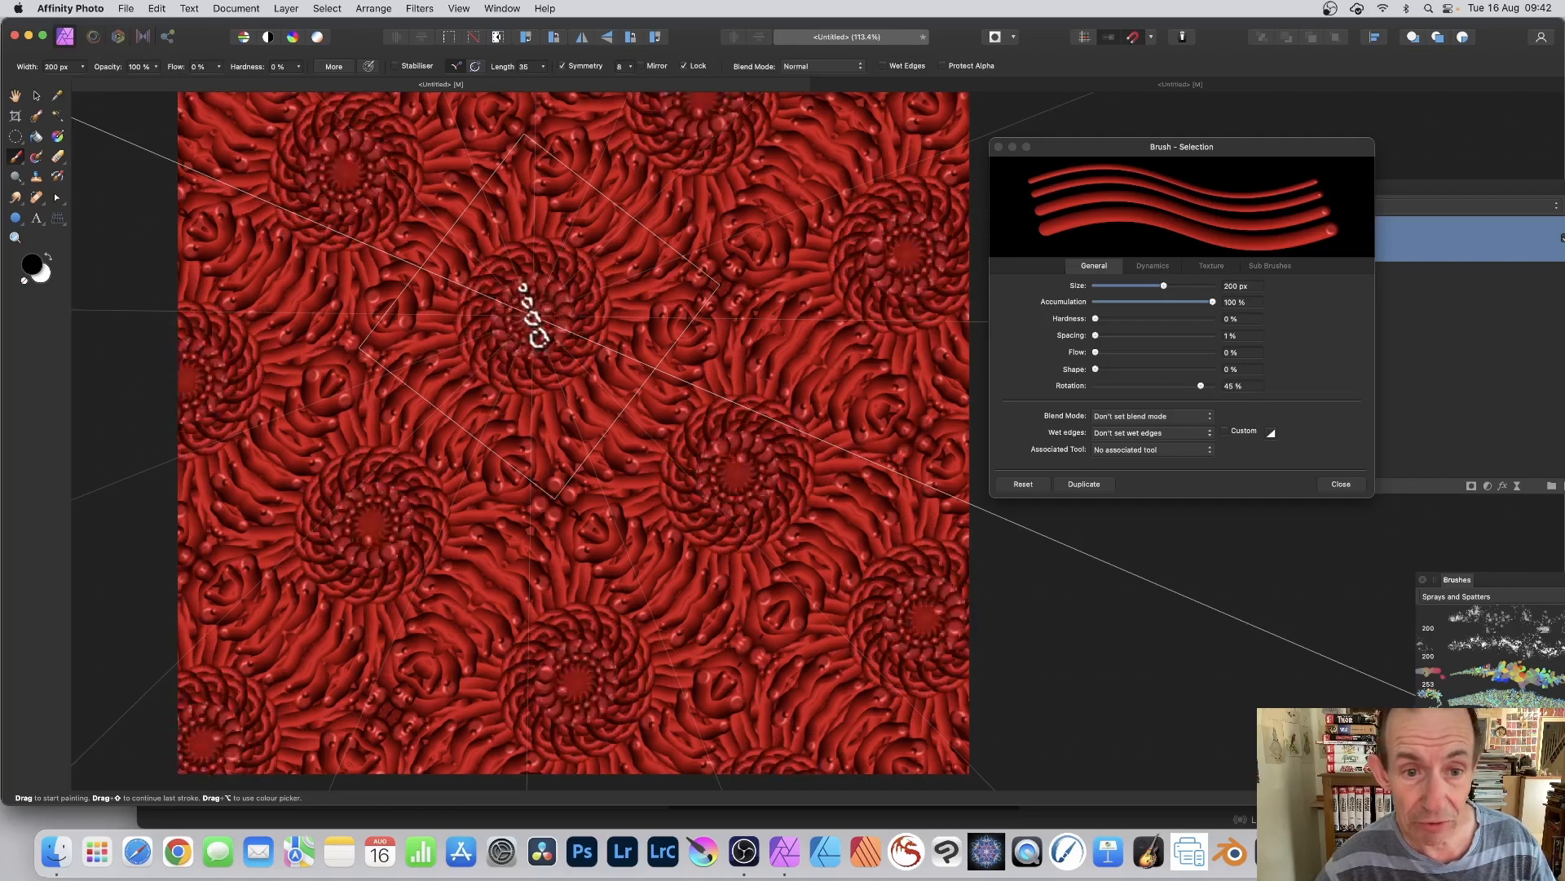
mouse_move(588, 310)
mouse_down()
mouse_move(527, 349)
mouse_move(485, 286)
mouse_move(506, 258)
mouse_move(465, 276)
mouse_move(467, 335)
mouse_move(525, 370)
mouse_move(542, 318)
mouse_up()
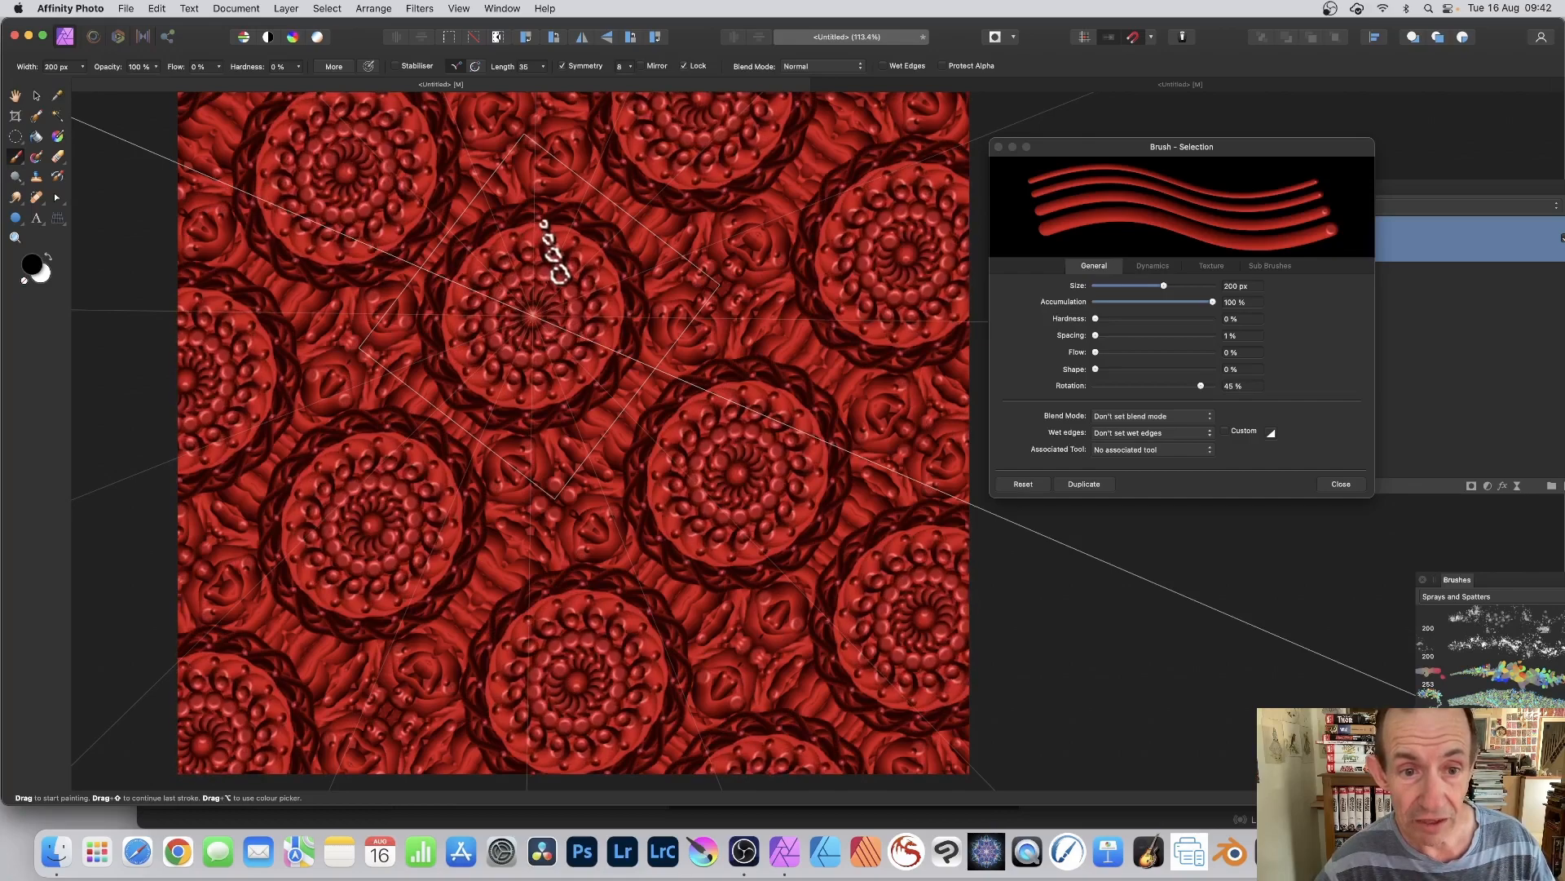
mouse_move(667, 219)
mouse_down()
mouse_move(636, 247)
mouse_move(674, 288)
mouse_move(674, 252)
mouse_move(696, 249)
mouse_move(717, 327)
mouse_move(714, 298)
mouse_move(527, 314)
mouse_up()
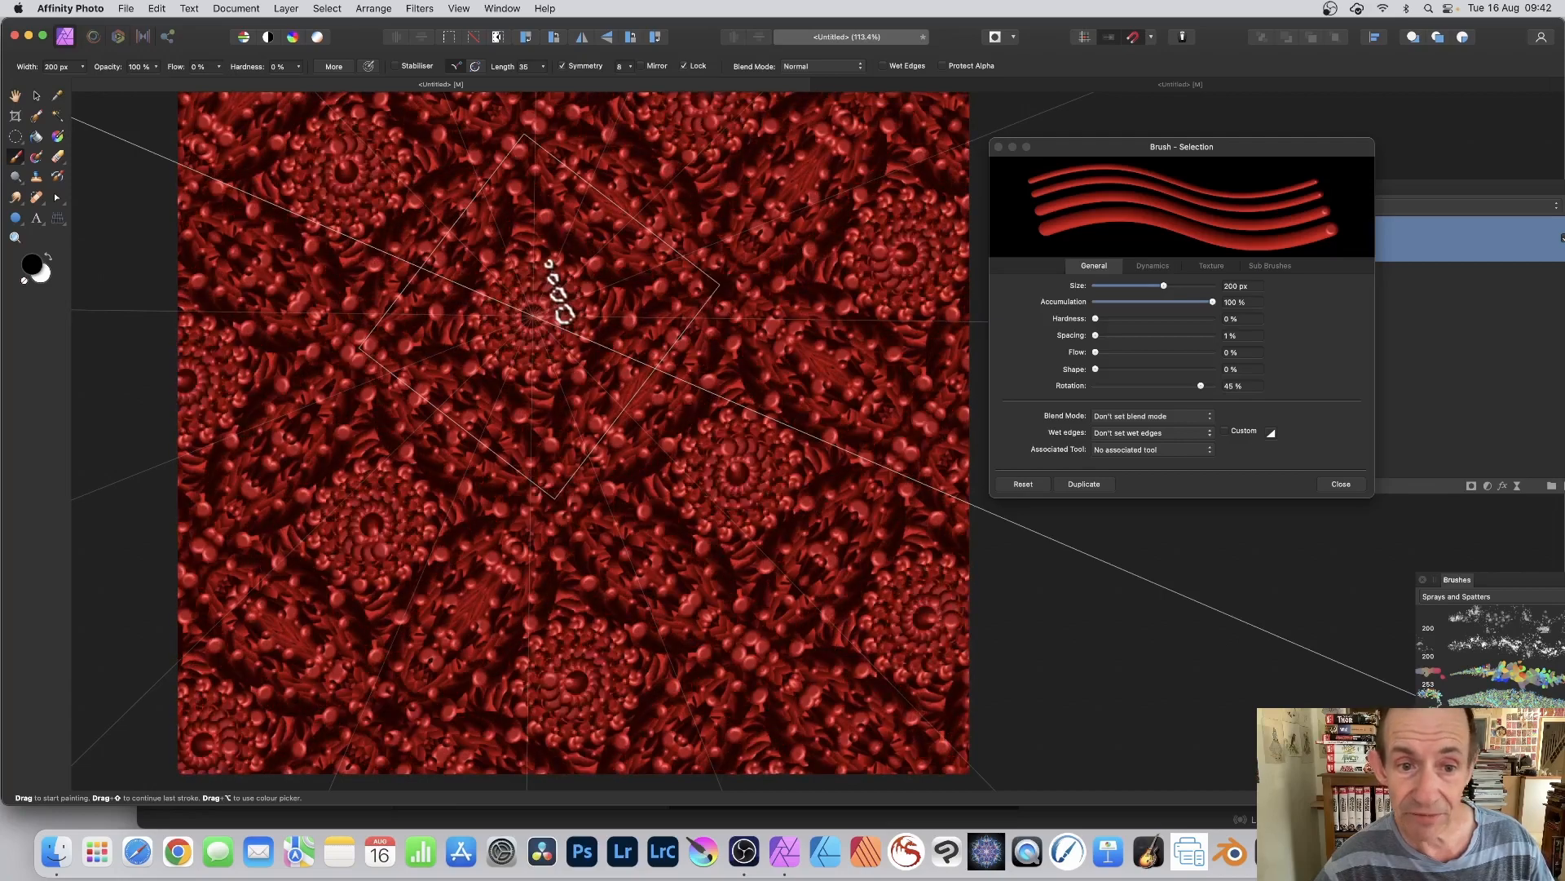
mouse_move(545, 249)
mouse_down()
mouse_move(590, 287)
mouse_move(629, 252)
mouse_move(657, 303)
mouse_move(576, 228)
mouse_move(531, 228)
mouse_move(513, 175)
mouse_move(550, 87)
mouse_up()
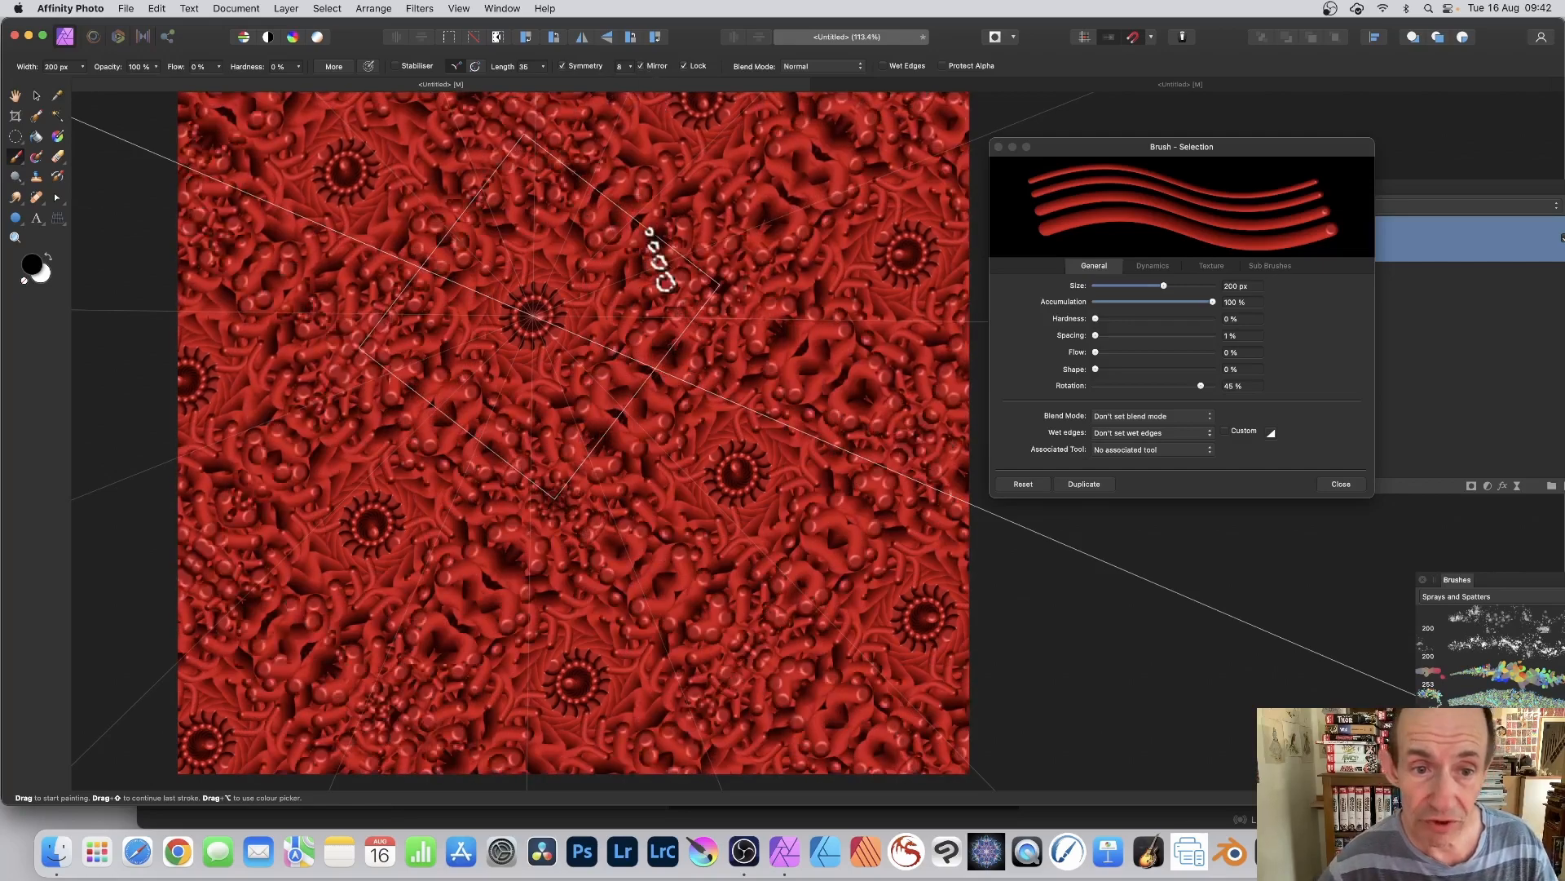
mouse_move(599, 323)
mouse_down()
mouse_move(512, 321)
mouse_move(530, 235)
mouse_move(567, 346)
mouse_move(535, 220)
mouse_move(608, 172)
mouse_move(825, 86)
mouse_up()
Step: Set the brush blend mode to Screen and paint strokes over the pattern
click(834, 66)
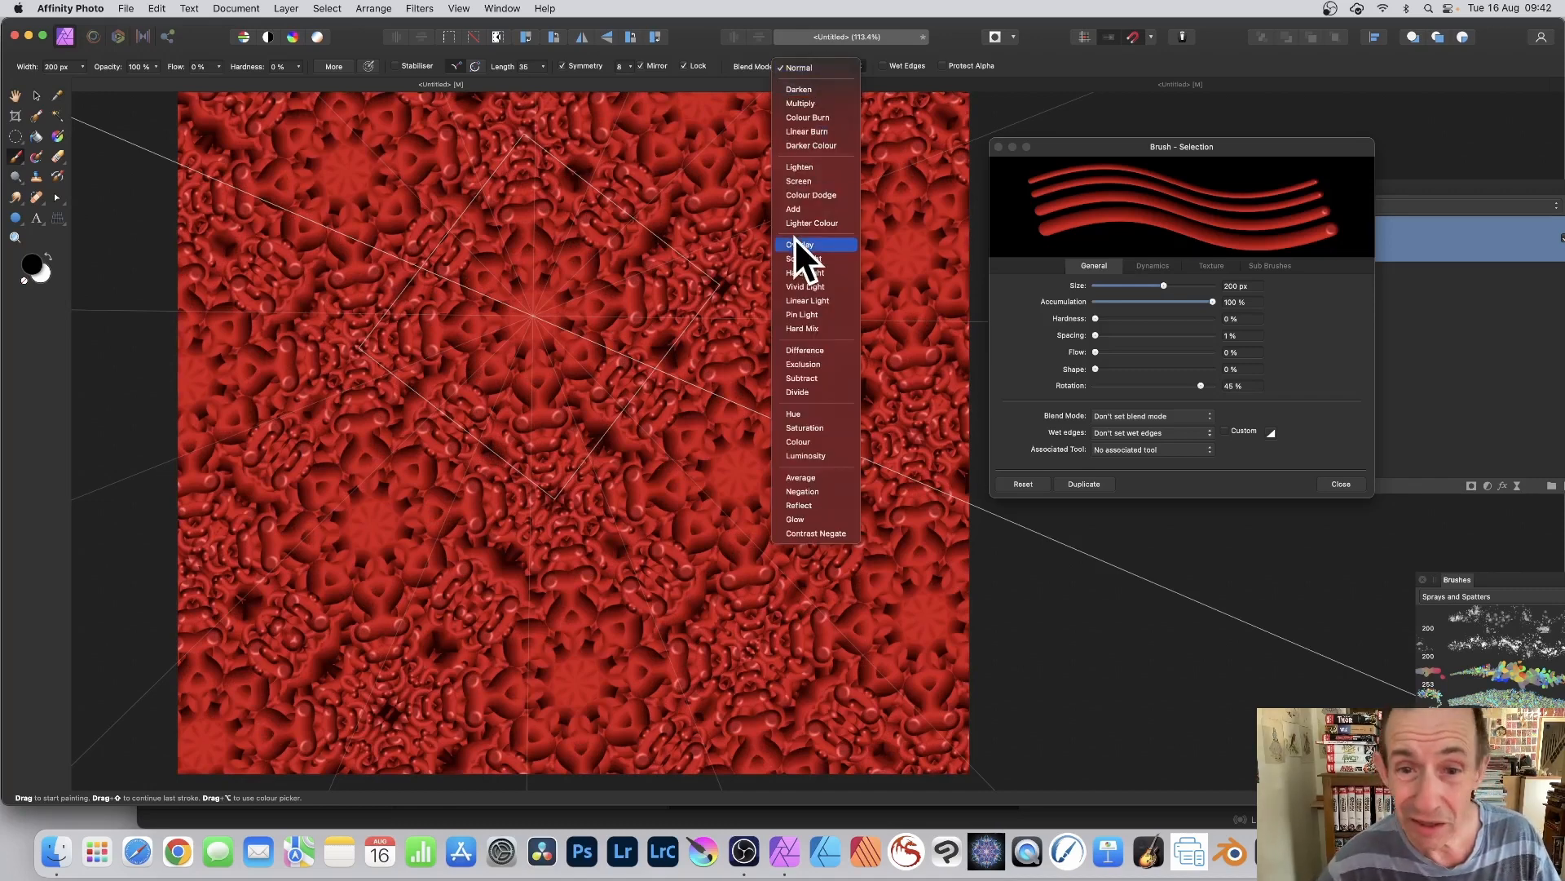
click(809, 177)
mouse_move(534, 277)
mouse_down()
mouse_move(526, 307)
mouse_move(544, 314)
mouse_move(527, 263)
mouse_move(709, 253)
mouse_move(591, 291)
mouse_move(892, 61)
mouse_up()
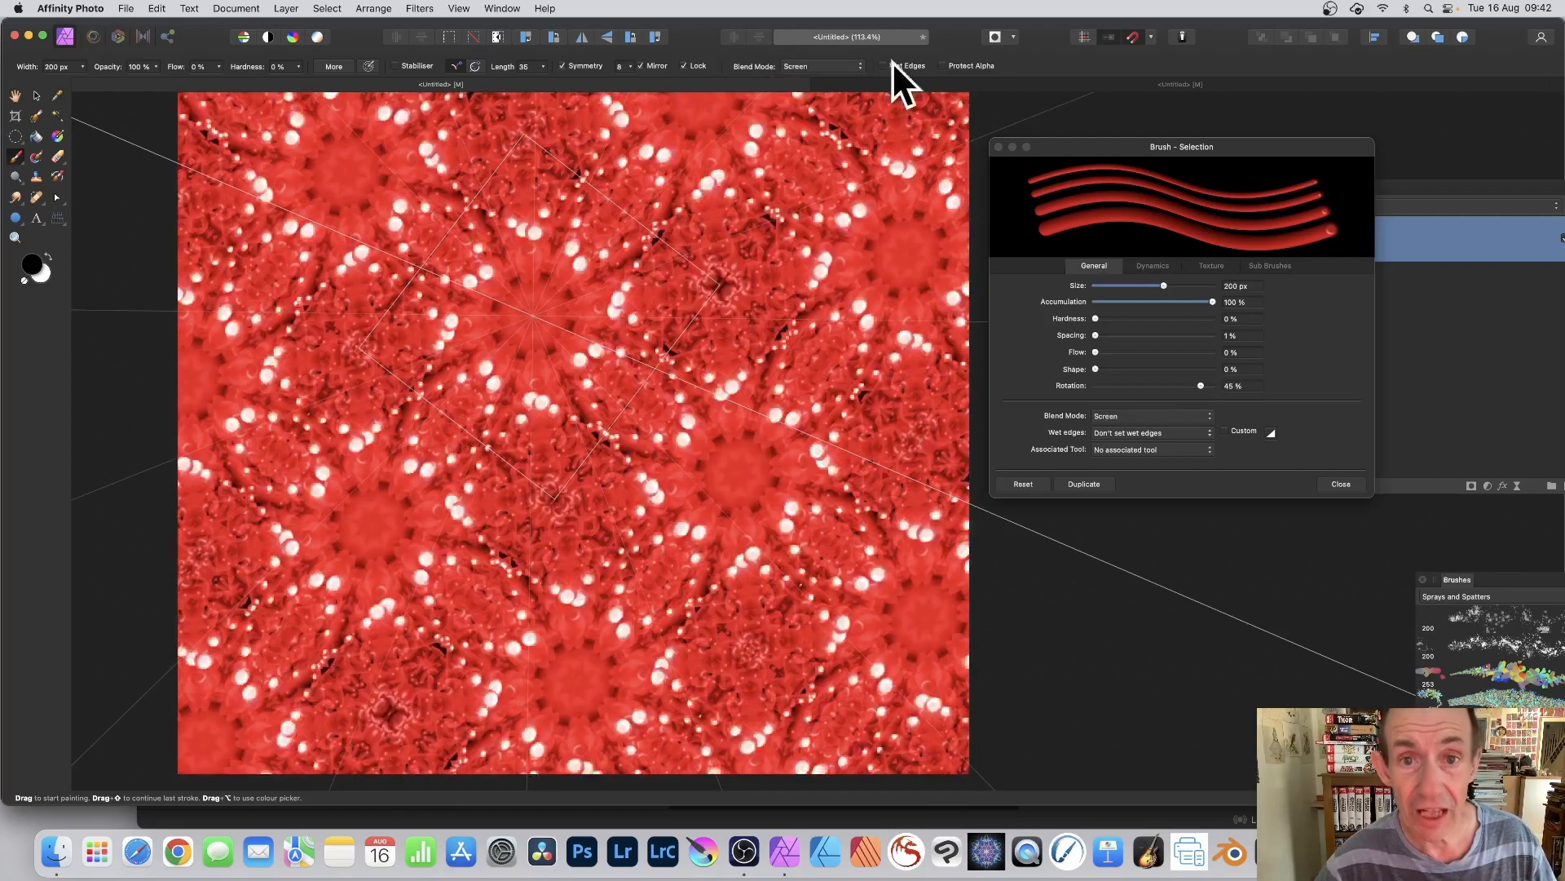
Step: Set the brush blend mode to Linear Burn and paint strokes over the rosettes
click(828, 65)
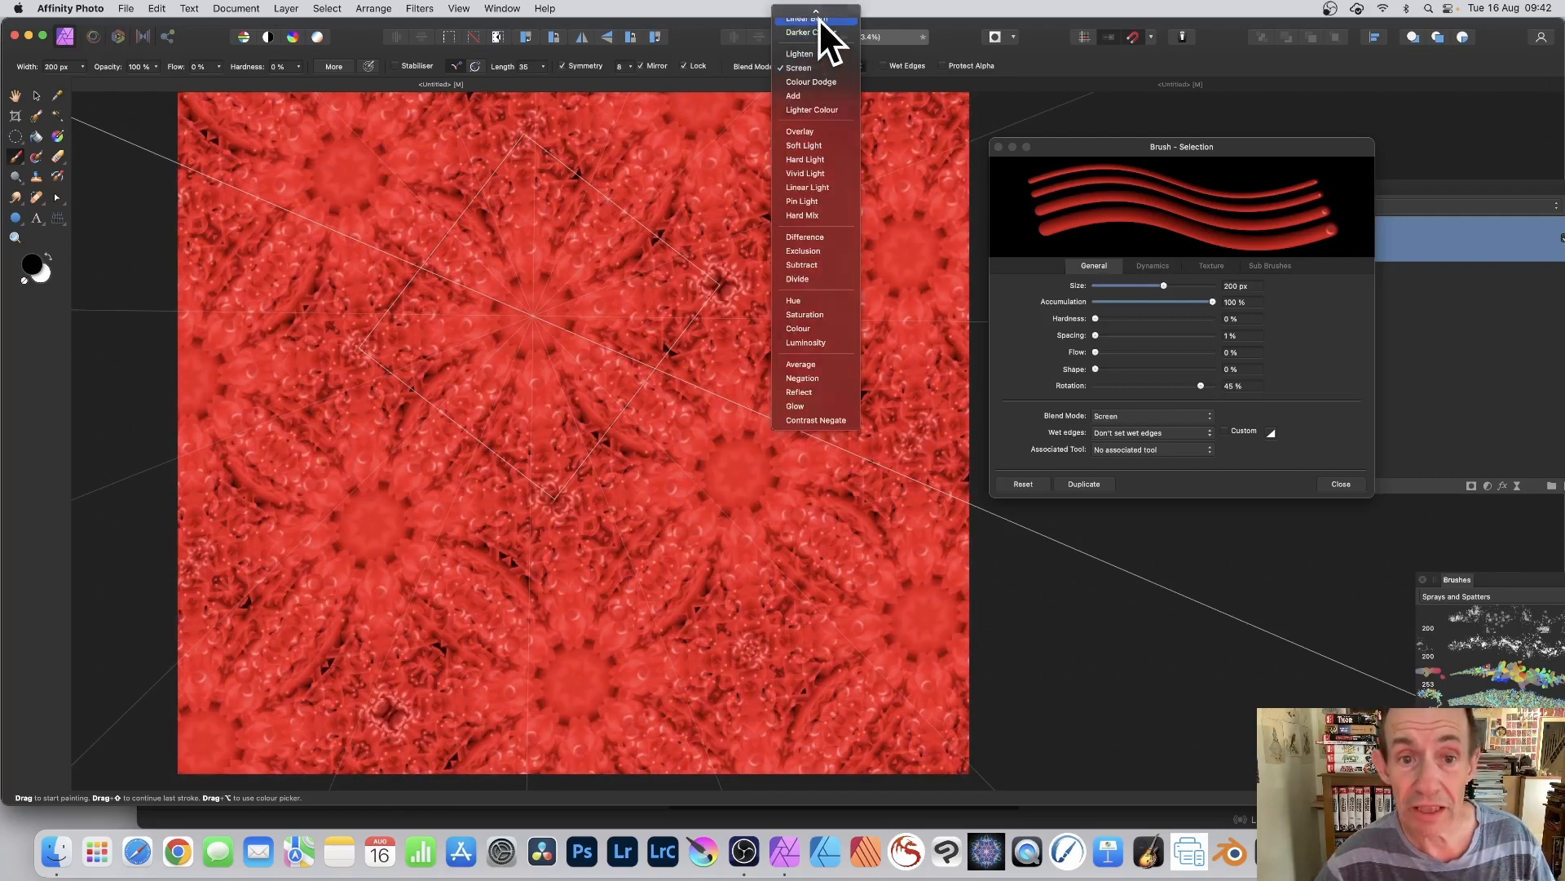
click(819, 17)
mouse_move(514, 326)
mouse_down()
mouse_move(584, 266)
mouse_move(621, 284)
mouse_move(944, 280)
mouse_move(948, 304)
mouse_move(911, 316)
mouse_move(903, 204)
mouse_move(825, 81)
mouse_up()
Step: Set the brush blend mode back to Normal
click(815, 67)
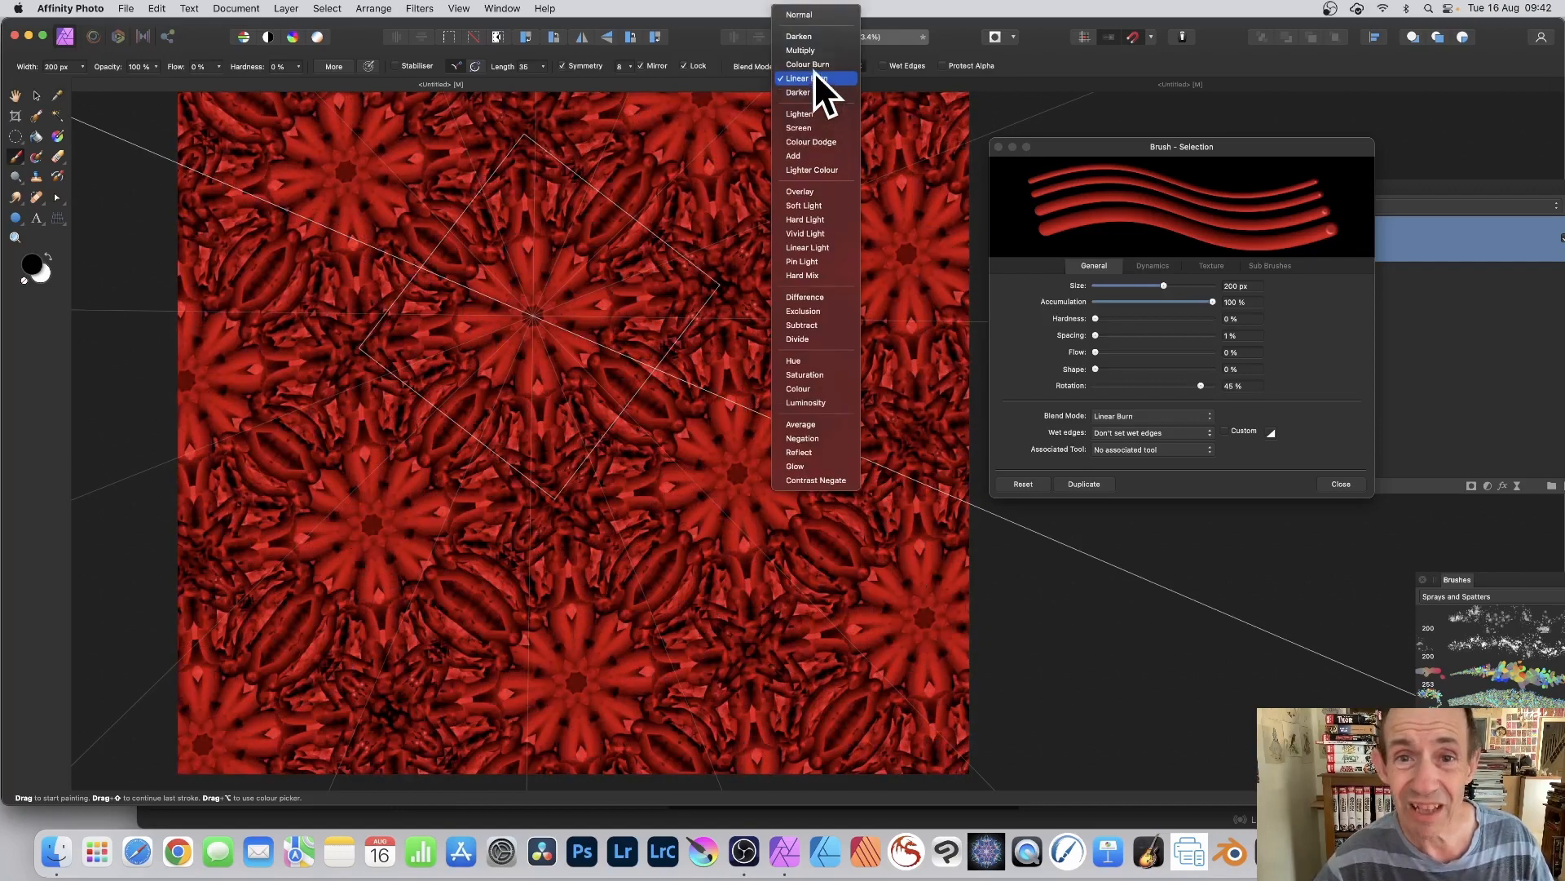
click(789, 14)
mouse_move(535, 124)
mouse_down()
mouse_move(629, 279)
mouse_move(674, 217)
mouse_move(512, 359)
mouse_move(534, 306)
mouse_move(510, 335)
mouse_move(545, 325)
mouse_move(533, 318)
mouse_up()
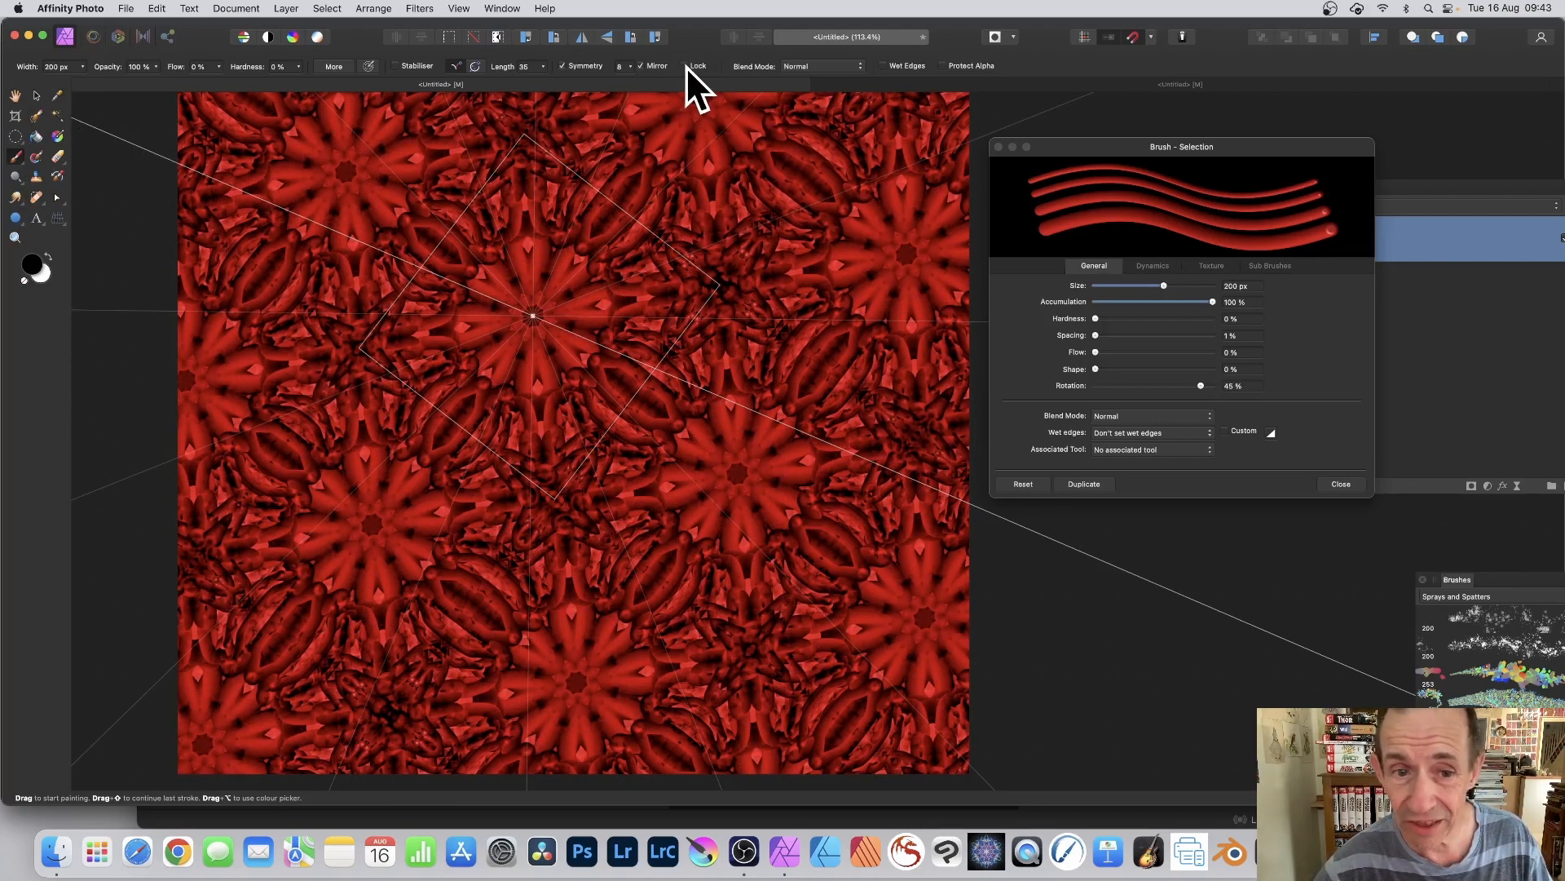
Step: Unlock the symmetry, move its centre to the right-hand corner of the pattern tile, and paint strokes around it
mouse_move(531, 317)
mouse_down()
mouse_move(660, 287)
mouse_move(560, 311)
mouse_up()
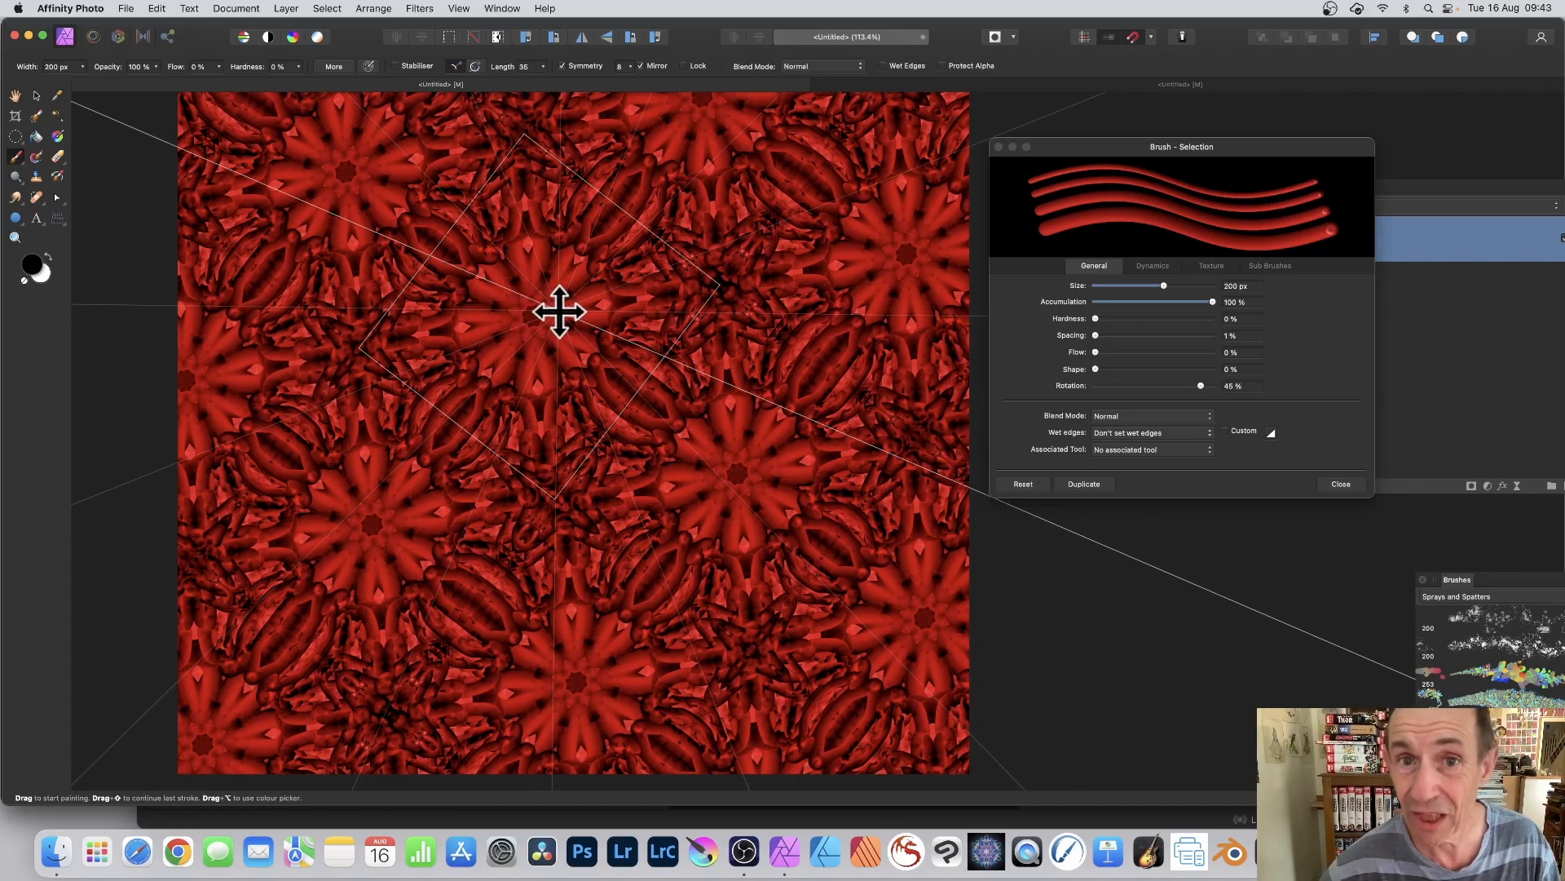
drag(560, 311, 716, 280)
mouse_move(530, 159)
mouse_down()
mouse_move(489, 140)
mouse_move(646, 252)
mouse_move(412, 269)
mouse_move(637, 214)
mouse_move(714, 275)
mouse_move(654, 286)
mouse_move(933, 354)
mouse_move(699, 328)
mouse_move(664, 286)
mouse_move(674, 301)
mouse_move(622, 312)
mouse_up()
mouse_move(613, 224)
mouse_down()
mouse_move(720, 181)
mouse_move(773, 269)
mouse_move(800, 289)
mouse_move(828, 281)
mouse_move(720, 285)
mouse_move(741, 263)
mouse_move(727, 280)
mouse_move(562, 260)
mouse_move(590, 281)
mouse_move(672, 293)
mouse_move(736, 300)
mouse_move(745, 285)
mouse_move(717, 292)
mouse_move(715, 278)
mouse_move(916, 303)
mouse_move(859, 282)
mouse_move(764, 307)
mouse_move(803, 248)
mouse_move(877, 262)
mouse_move(887, 281)
mouse_move(753, 303)
mouse_move(712, 200)
mouse_move(714, 140)
mouse_up()
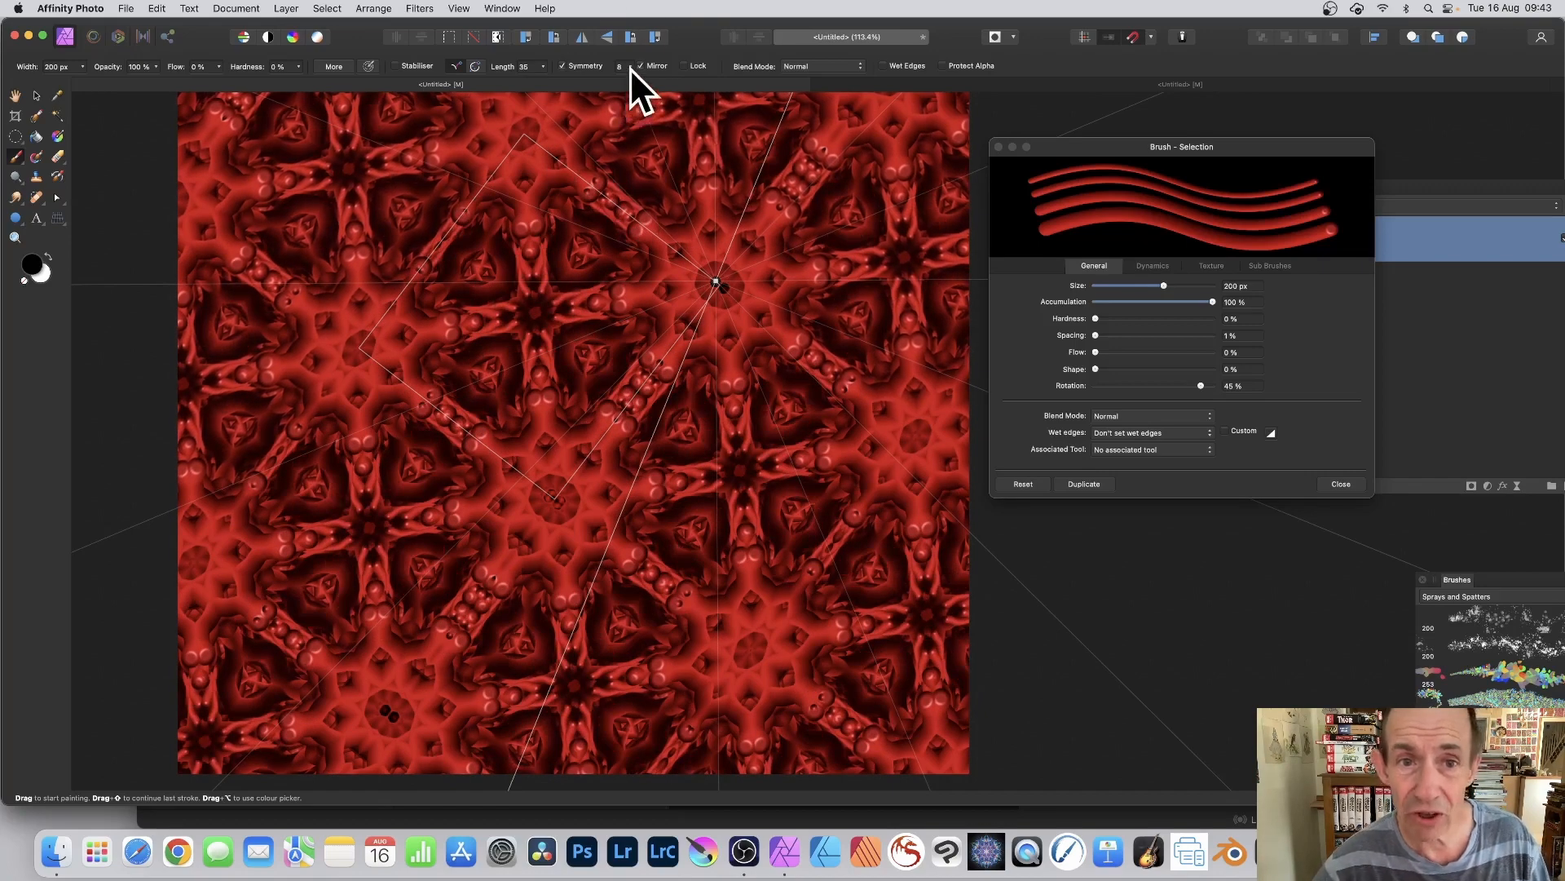
Step: Set Symmetry to 12 and paint mirrored strokes around the relocated symmetry centre
drag(632, 80, 663, 82)
mouse_move(683, 287)
mouse_down()
mouse_move(648, 287)
mouse_move(609, 266)
mouse_move(628, 225)
mouse_move(735, 253)
mouse_move(737, 229)
mouse_move(620, 214)
mouse_move(709, 265)
mouse_move(657, 152)
mouse_move(1289, 279)
mouse_up()
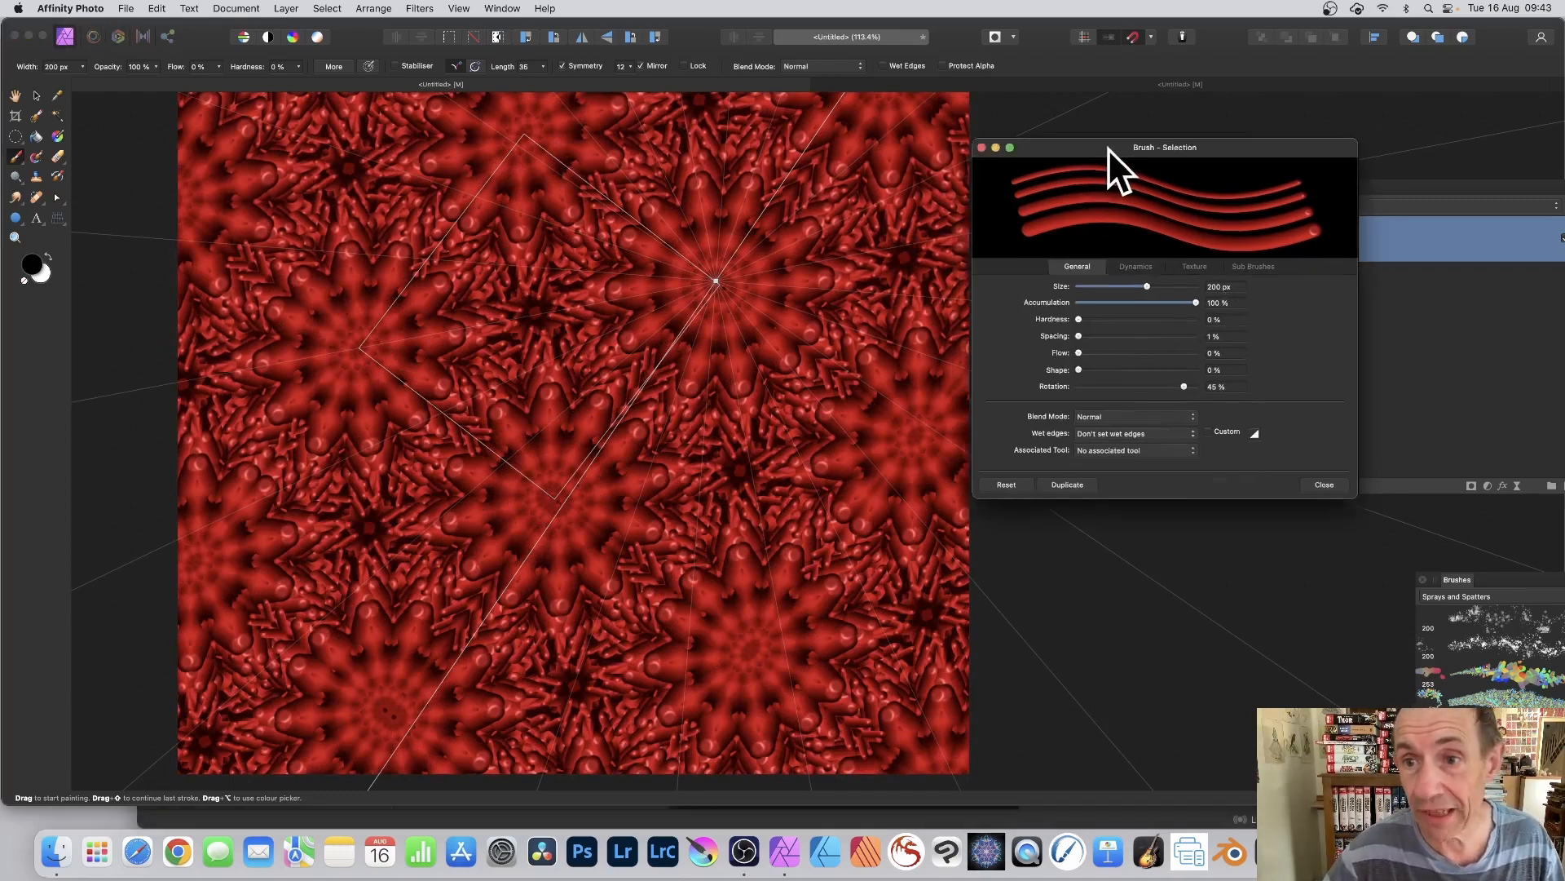
Step: Move the brush settings clear of the layer list, reduce the brush size to under 100 px, and paint thin strokes
drag(1108, 148, 937, 145)
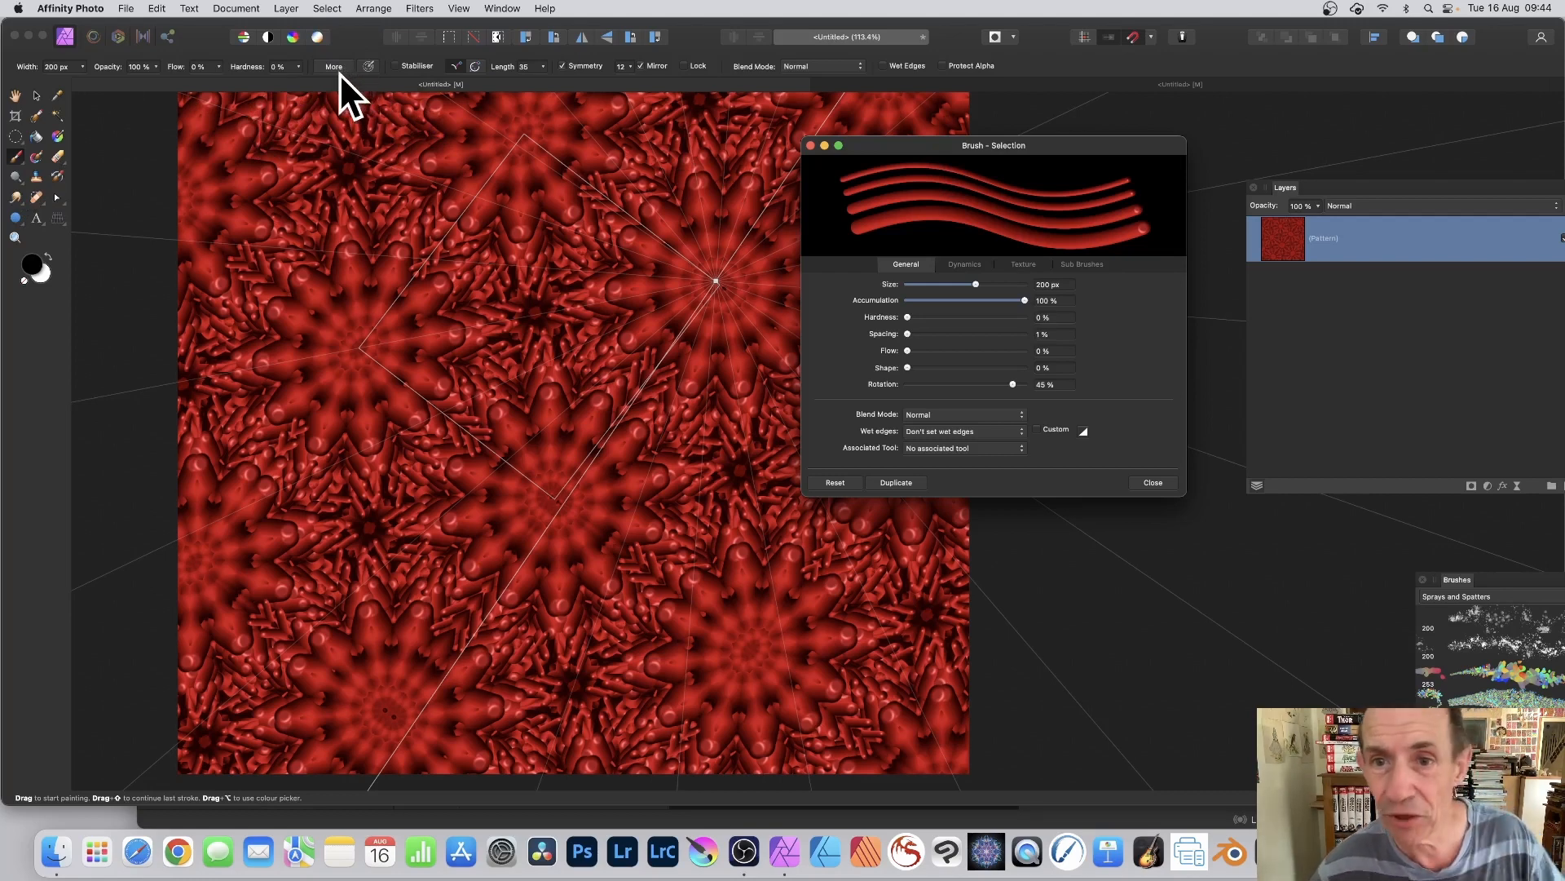
drag(970, 146, 987, 133)
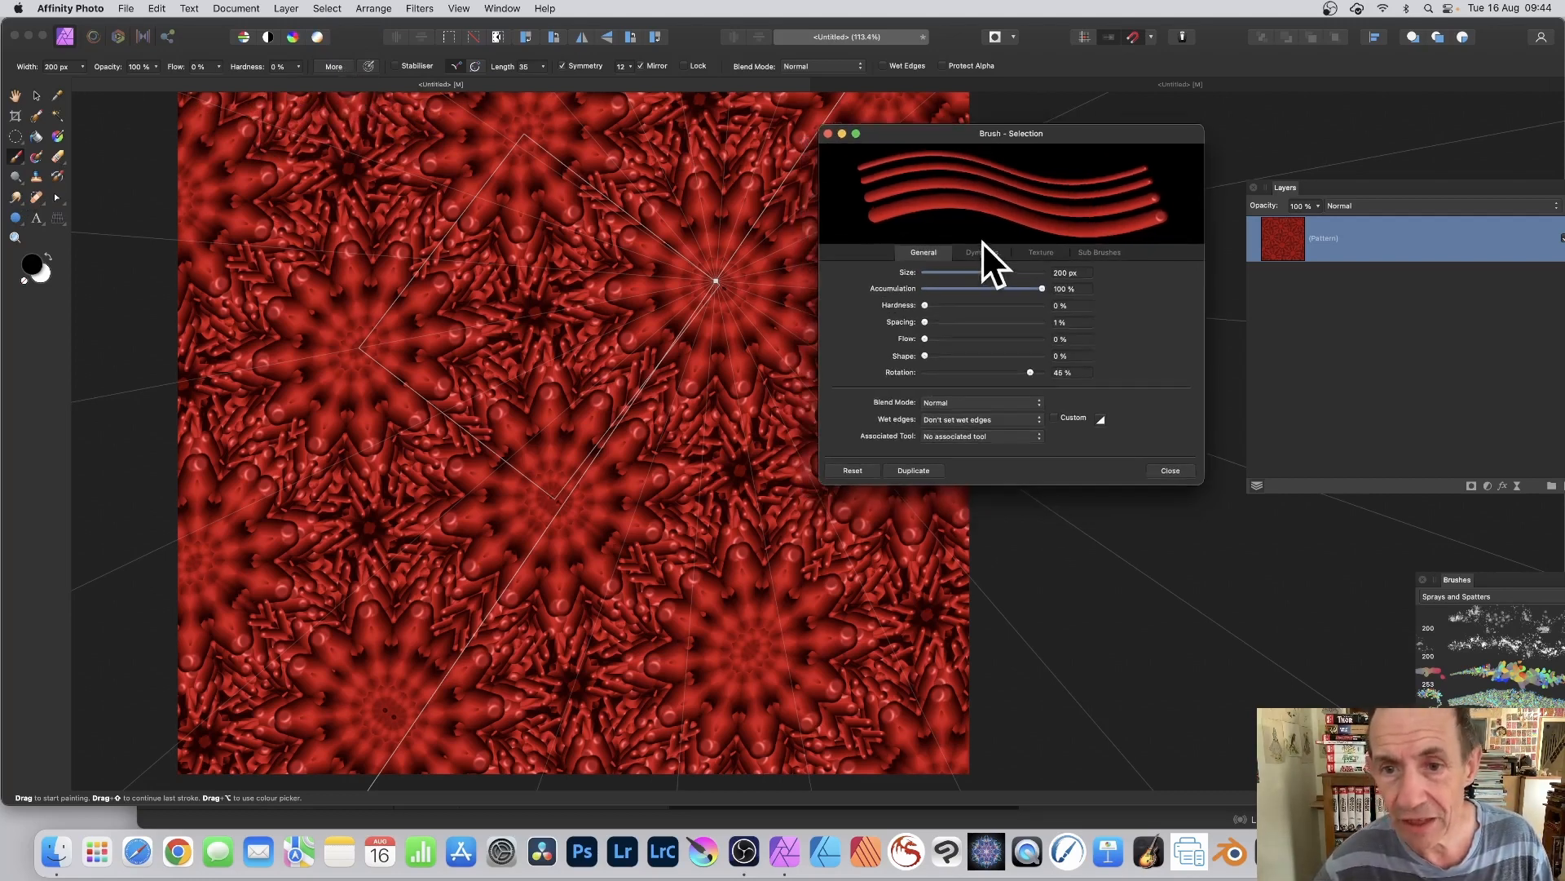
drag(987, 270, 982, 270)
mouse_move(563, 285)
mouse_down()
mouse_move(437, 296)
mouse_move(454, 378)
mouse_move(511, 335)
mouse_move(620, 302)
mouse_up()
Step: Set the brush spacing to 23 %, paint dotted strokes over the pattern, and undo the most recent ones
drag(926, 319, 939, 320)
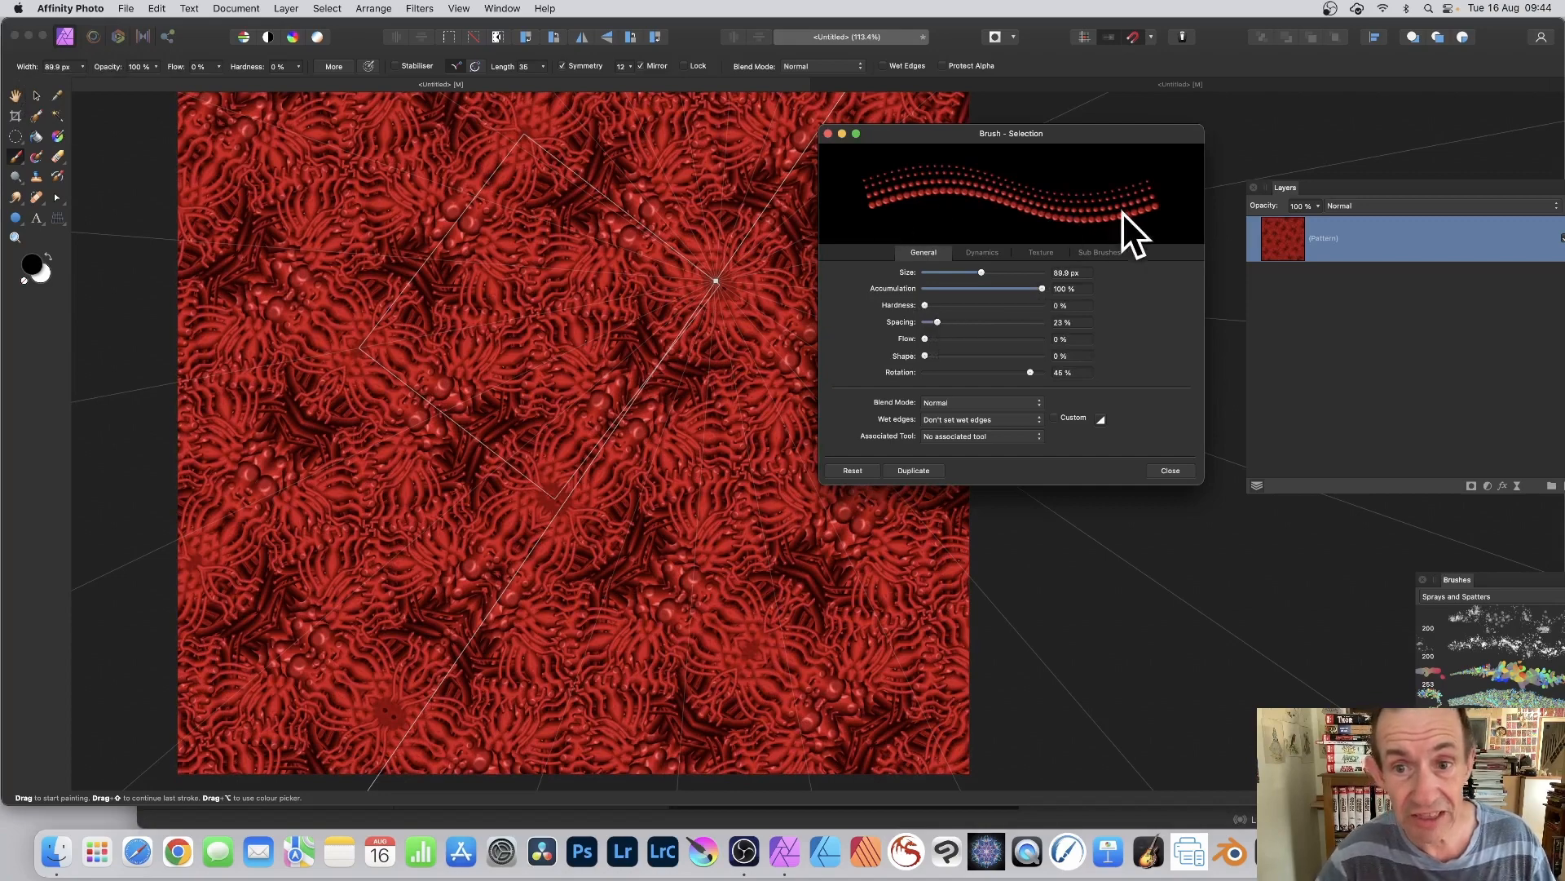
mouse_move(562, 322)
mouse_down()
mouse_move(559, 295)
mouse_move(599, 298)
mouse_move(683, 252)
mouse_move(752, 278)
mouse_up()
key(super+z)
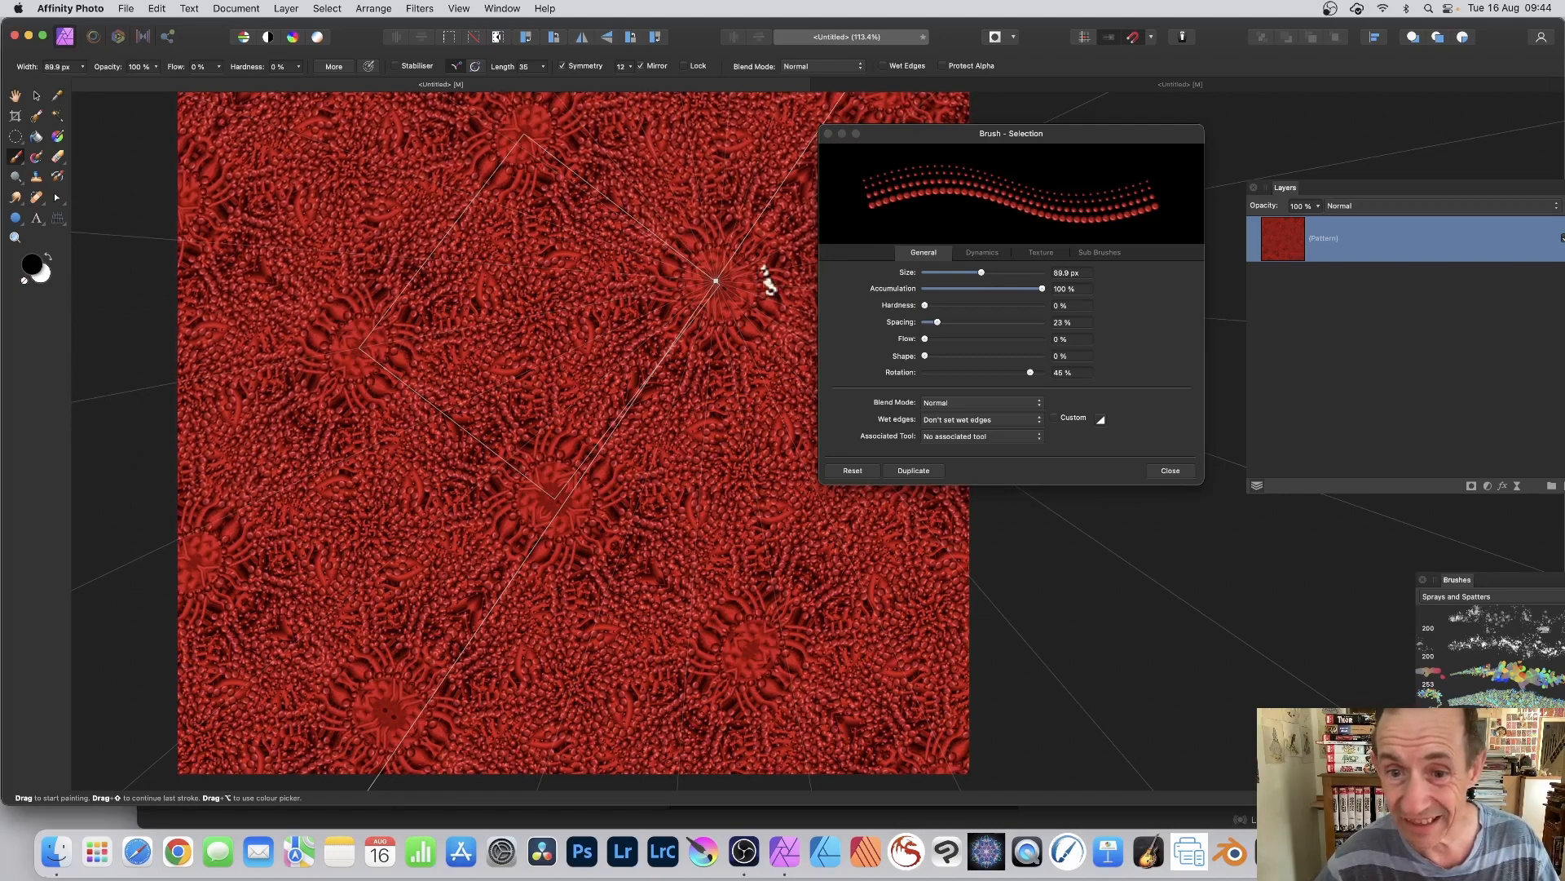
key(super+z)
Step: Set the brush spacing to 1 % and its rotation to 29 %, and paint strokes across the tile
drag(936, 321, 926, 322)
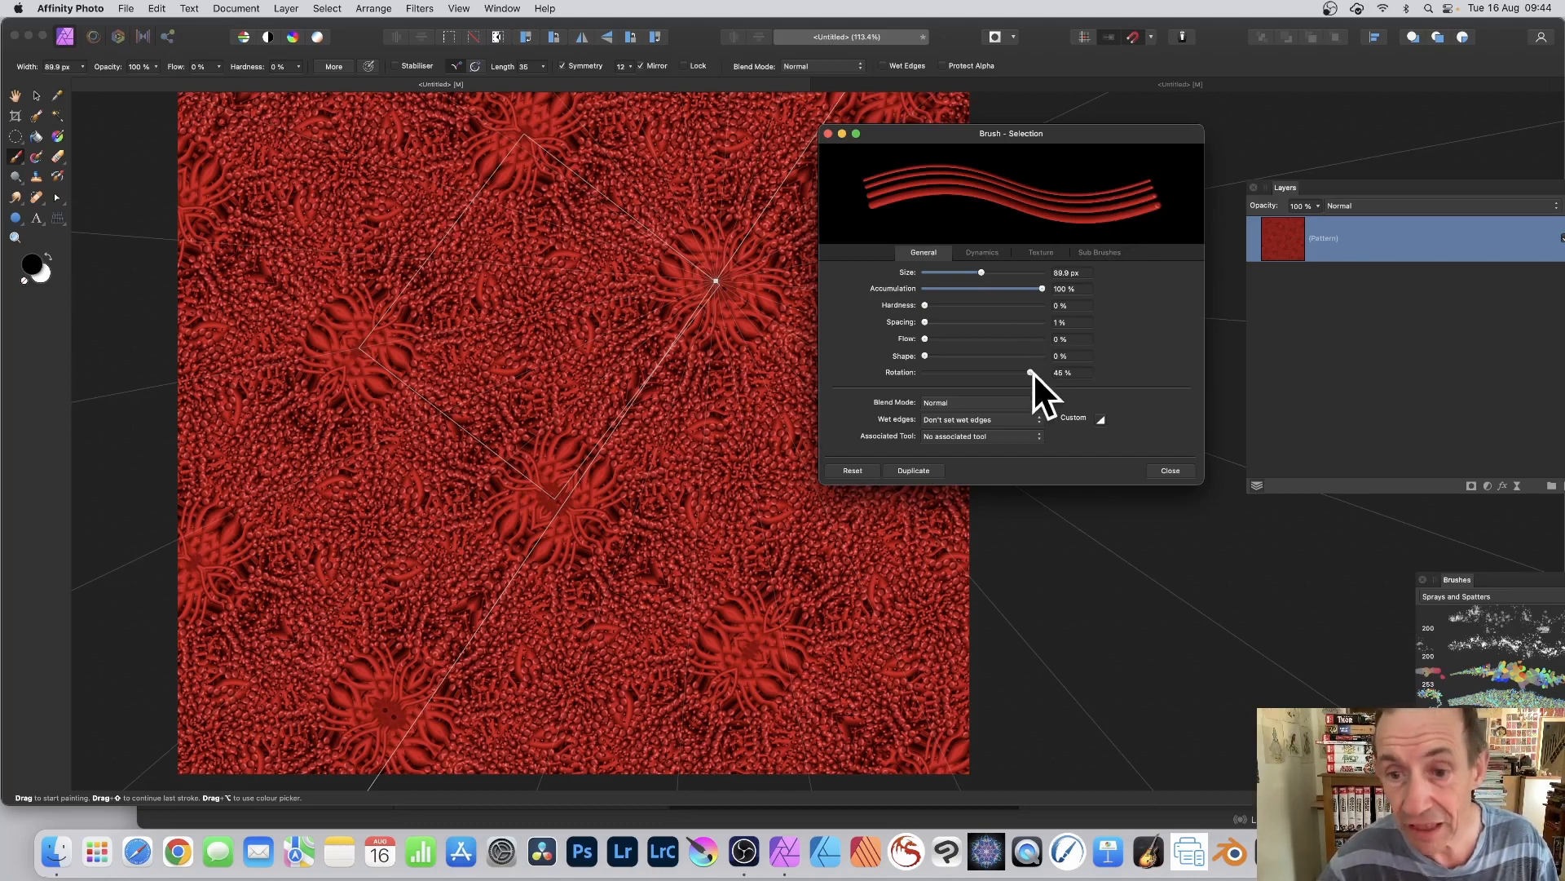
drag(1031, 373, 995, 371)
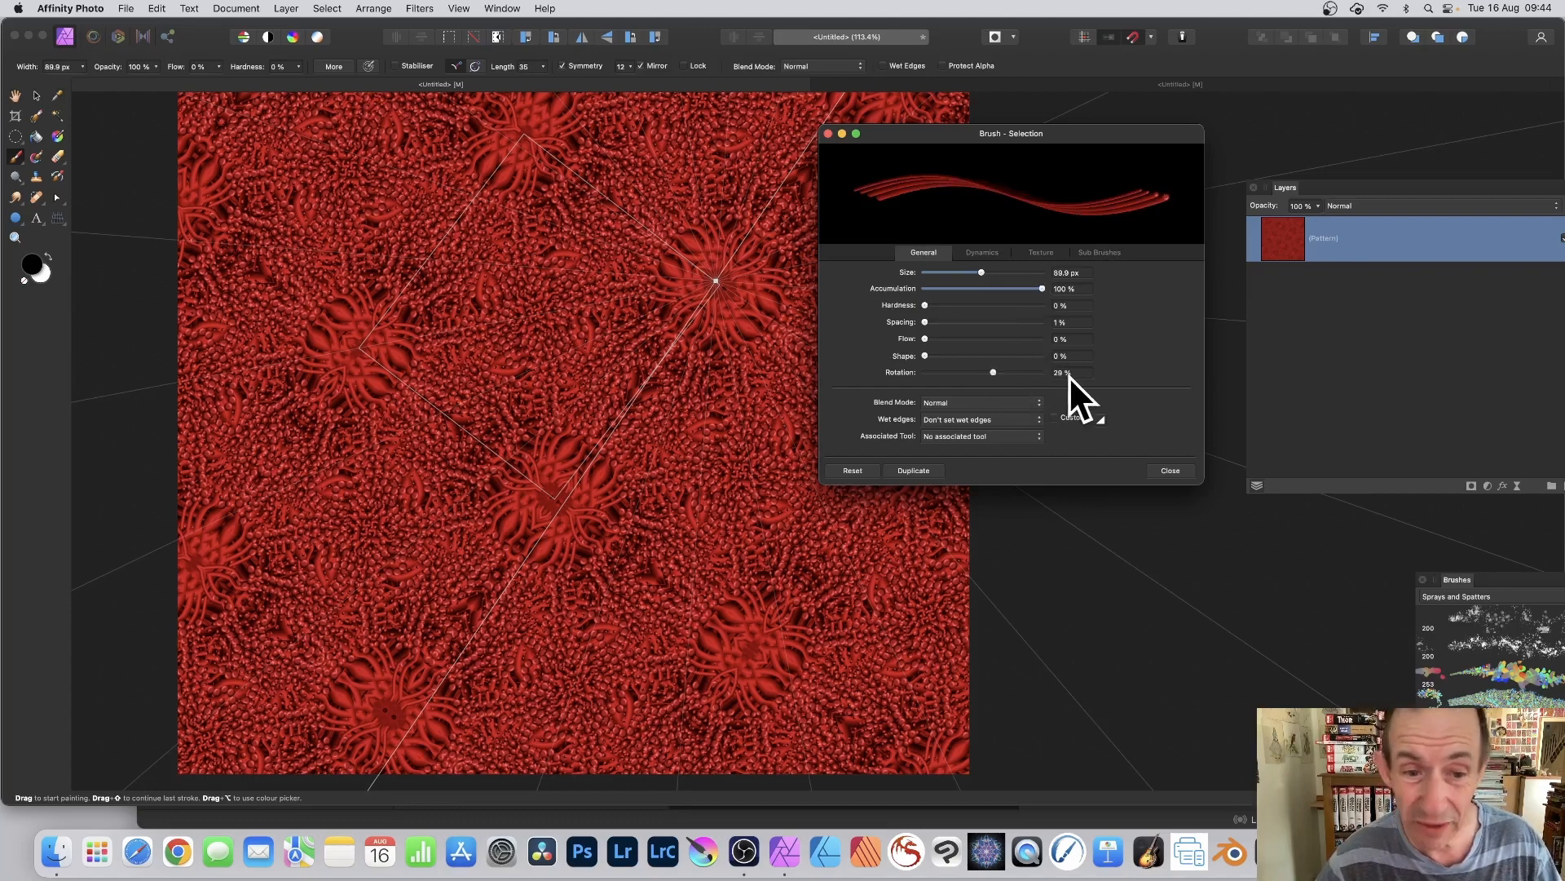
mouse_move(580, 395)
mouse_down()
mouse_move(592, 354)
mouse_move(551, 304)
mouse_move(653, 139)
mouse_up()
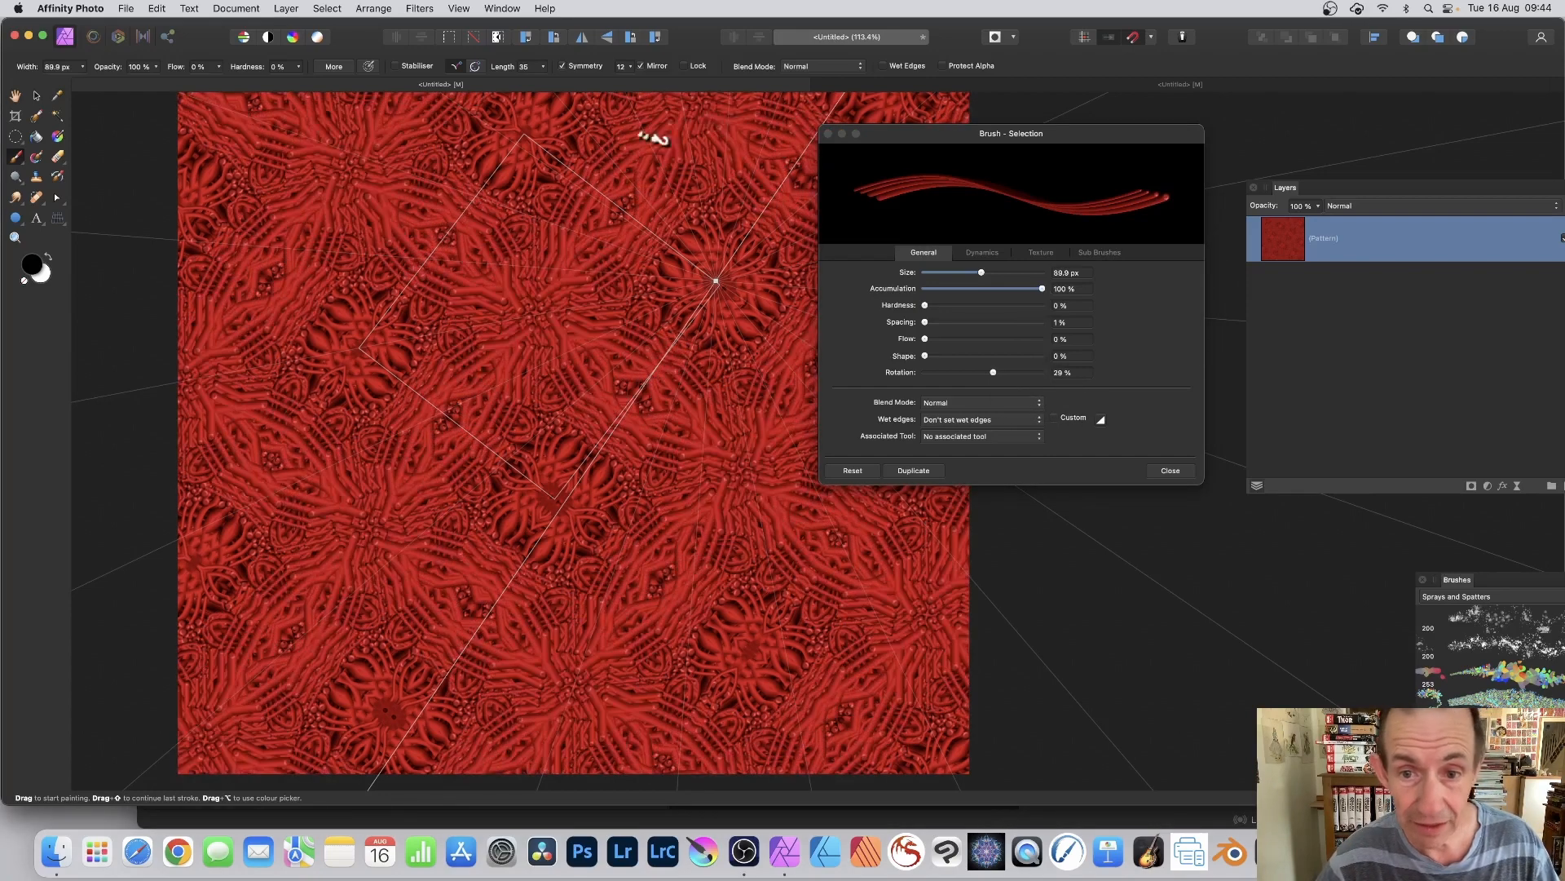
Step: Set the brush size to about 208 px and paint strokes across the red pattern
click(991, 271)
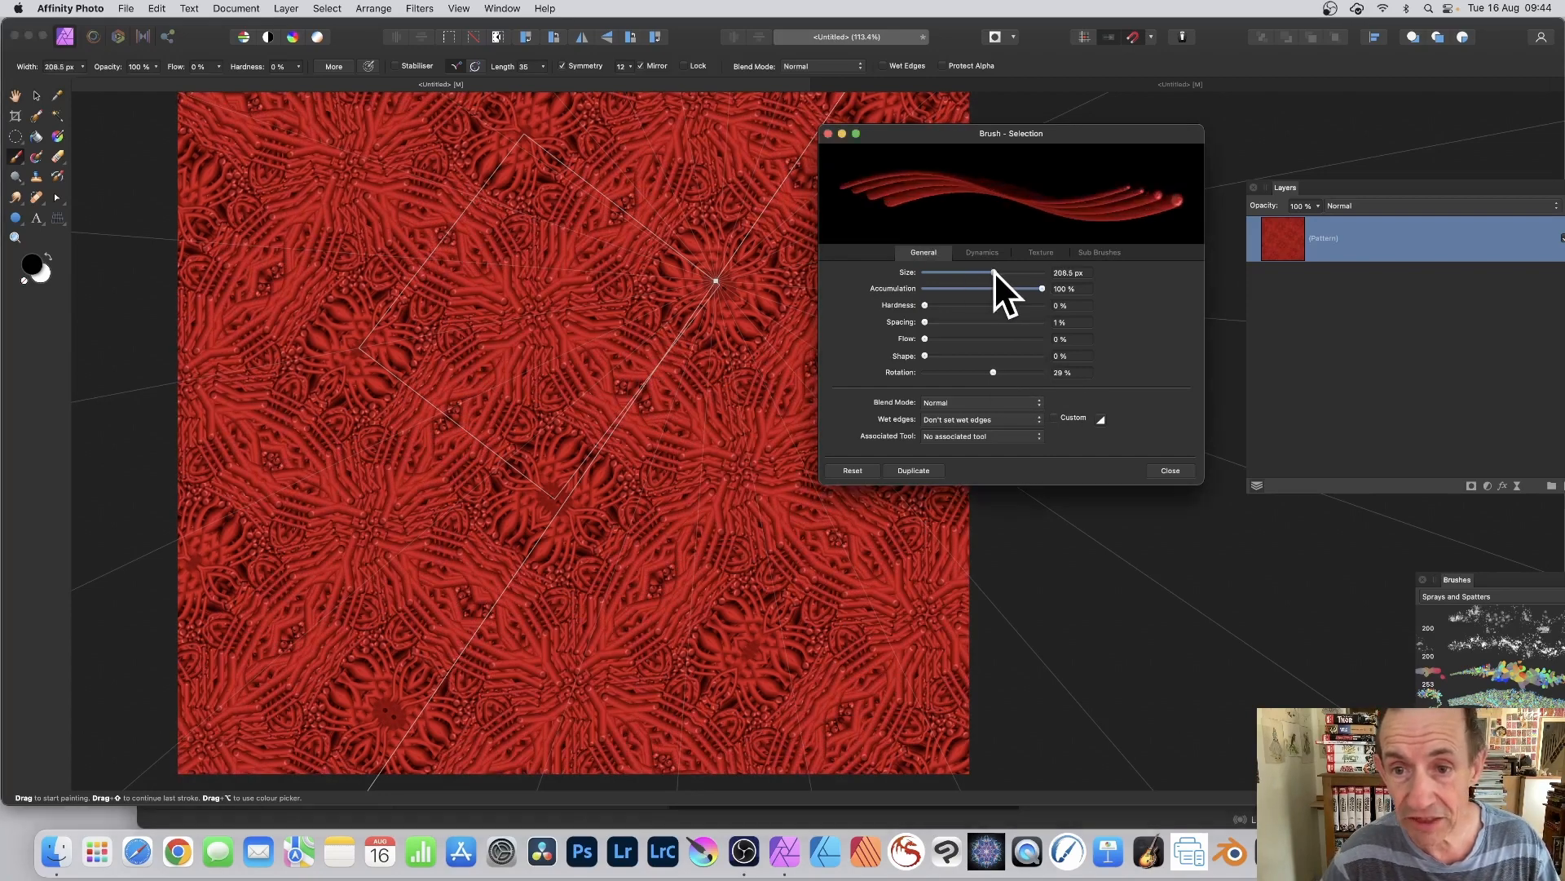
mouse_move(606, 389)
mouse_down()
mouse_move(535, 241)
mouse_move(588, 182)
mouse_move(744, 238)
mouse_up()
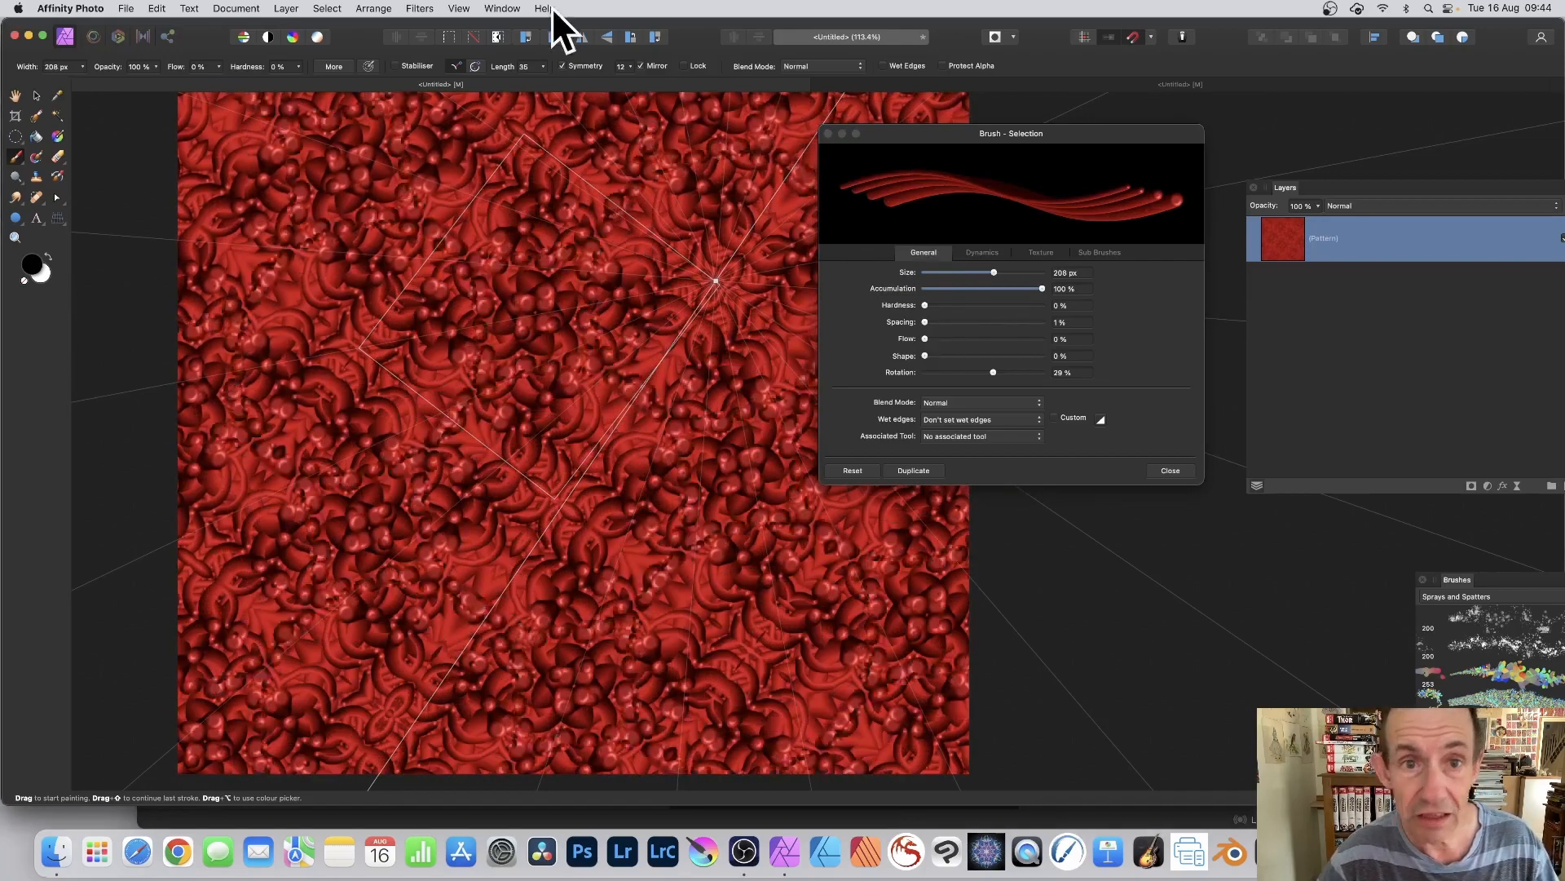
Step: Reduce Symmetry to 8, set the brush rotation to 21 %, and paint wide strokes over the pattern
drag(629, 66, 615, 78)
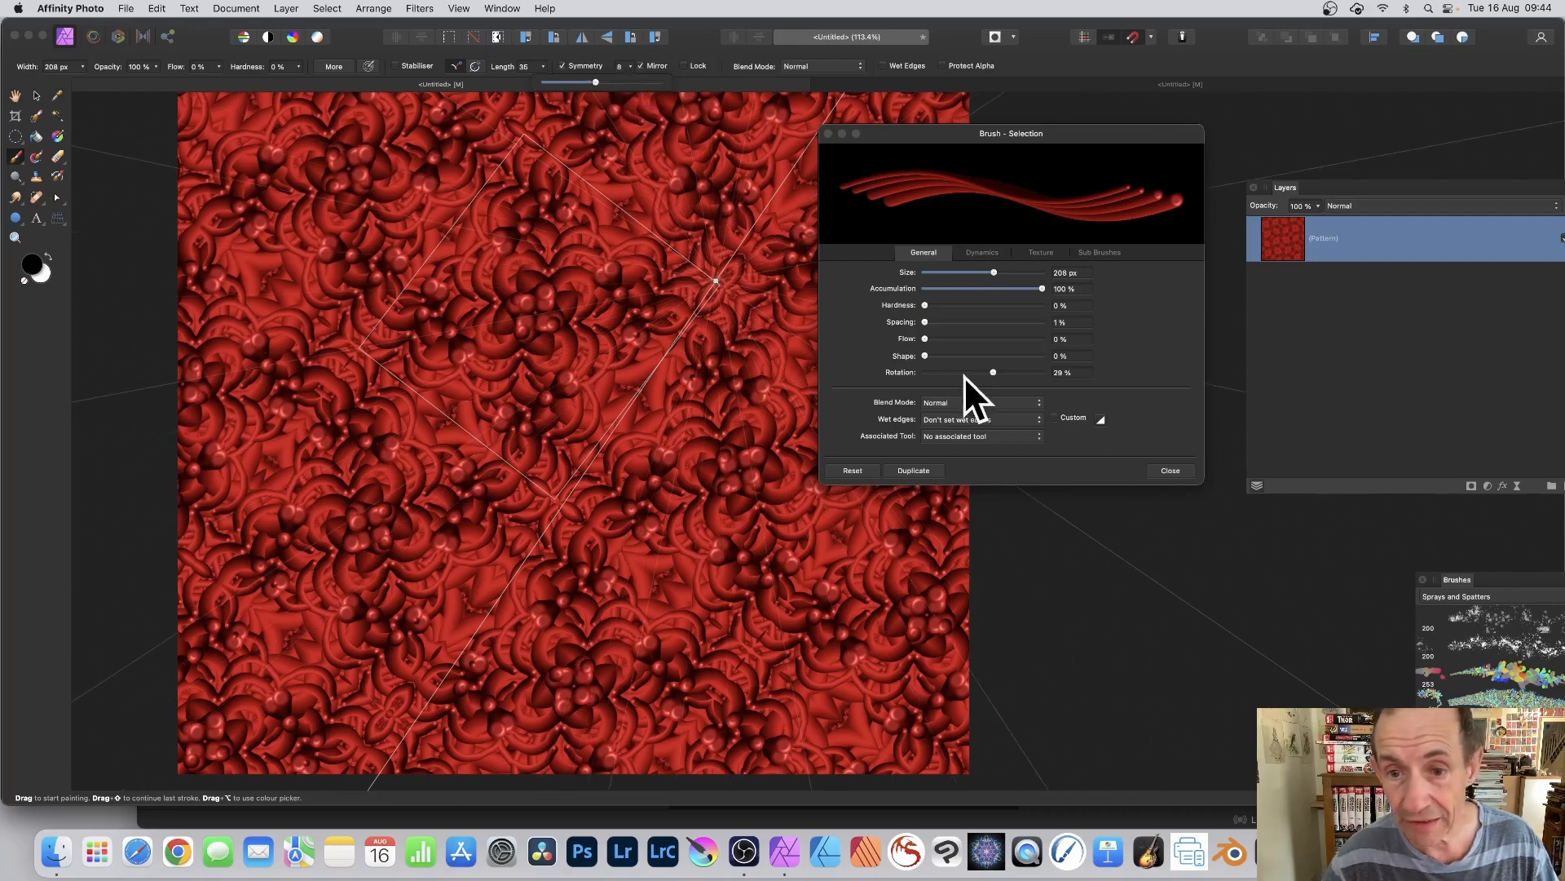
drag(993, 372, 974, 372)
mouse_move(632, 394)
mouse_down()
mouse_move(563, 419)
mouse_move(595, 352)
mouse_move(577, 304)
mouse_move(653, 230)
mouse_move(747, 335)
mouse_move(657, 208)
mouse_move(908, 108)
mouse_up()
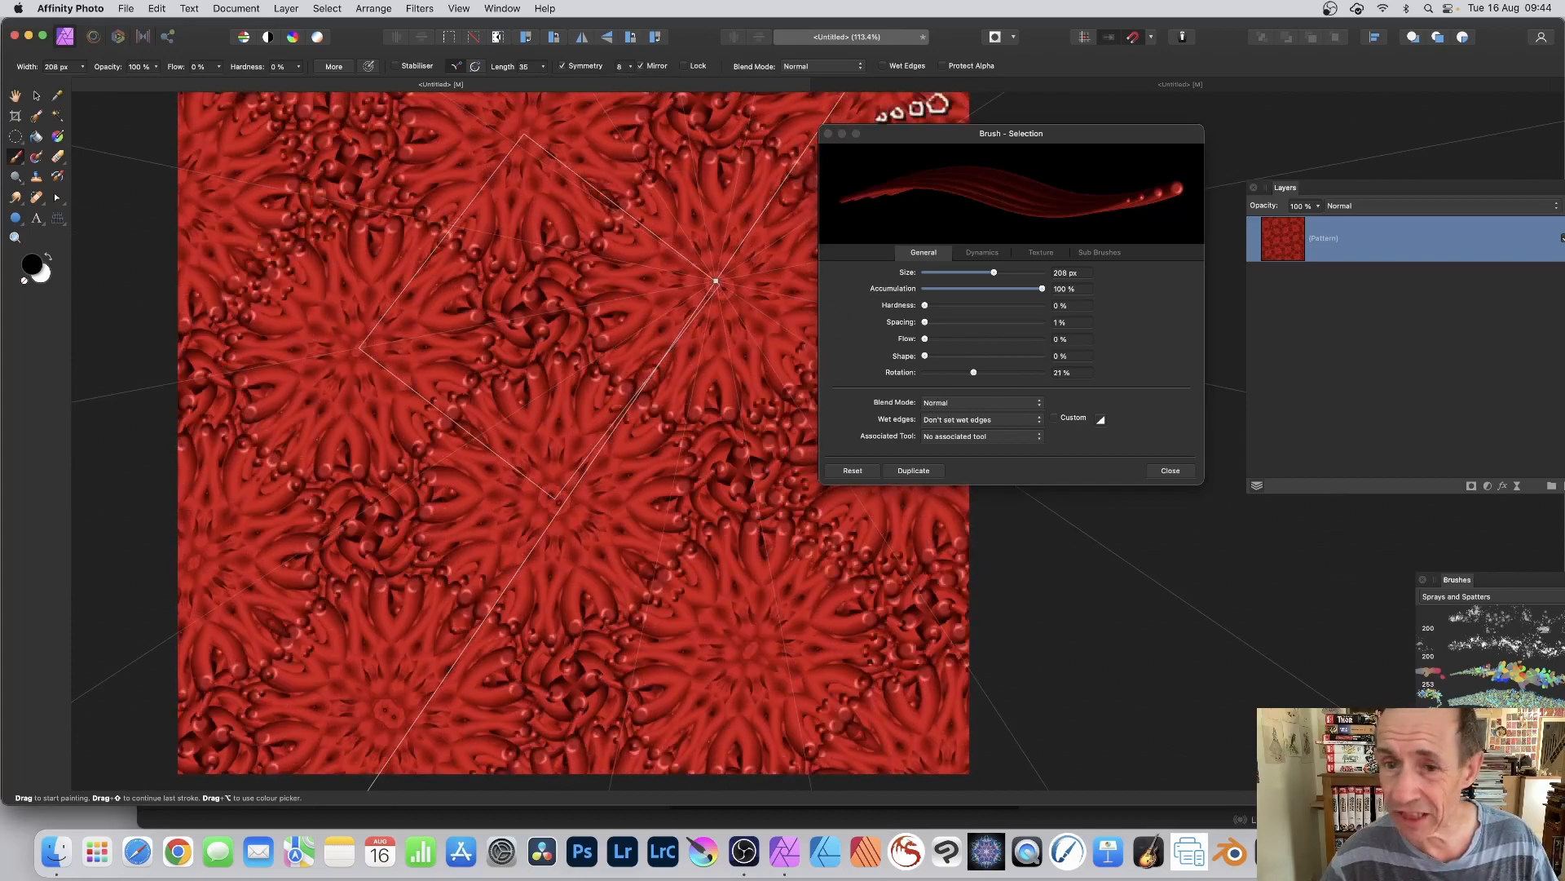
Step: Set the brush's Rotation Jitter to 28 % and paint dotted strokes over the tile
click(982, 252)
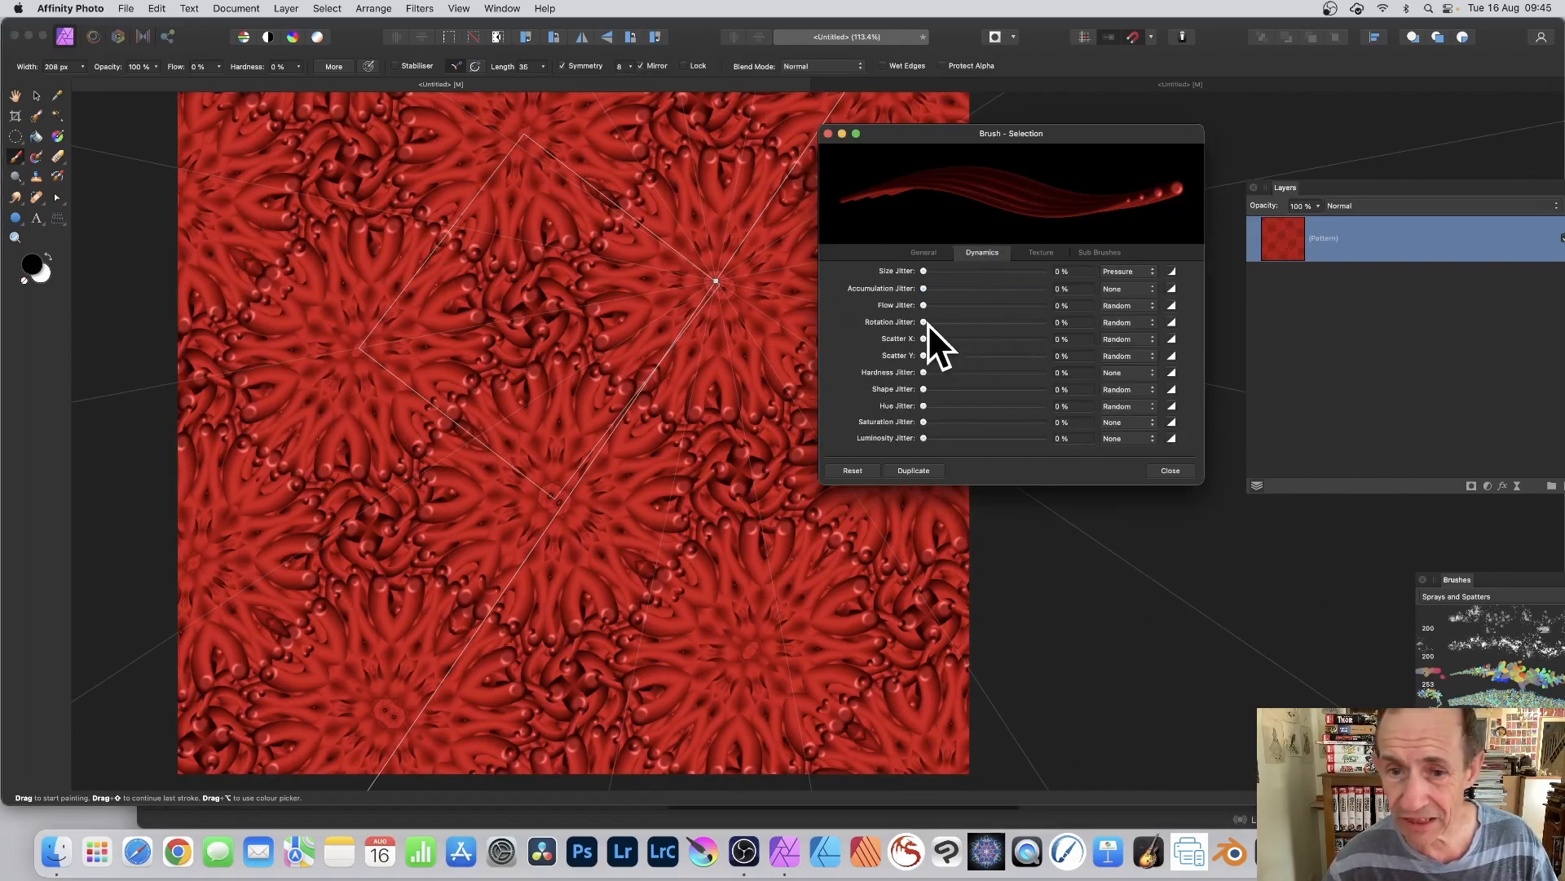
drag(947, 321, 957, 321)
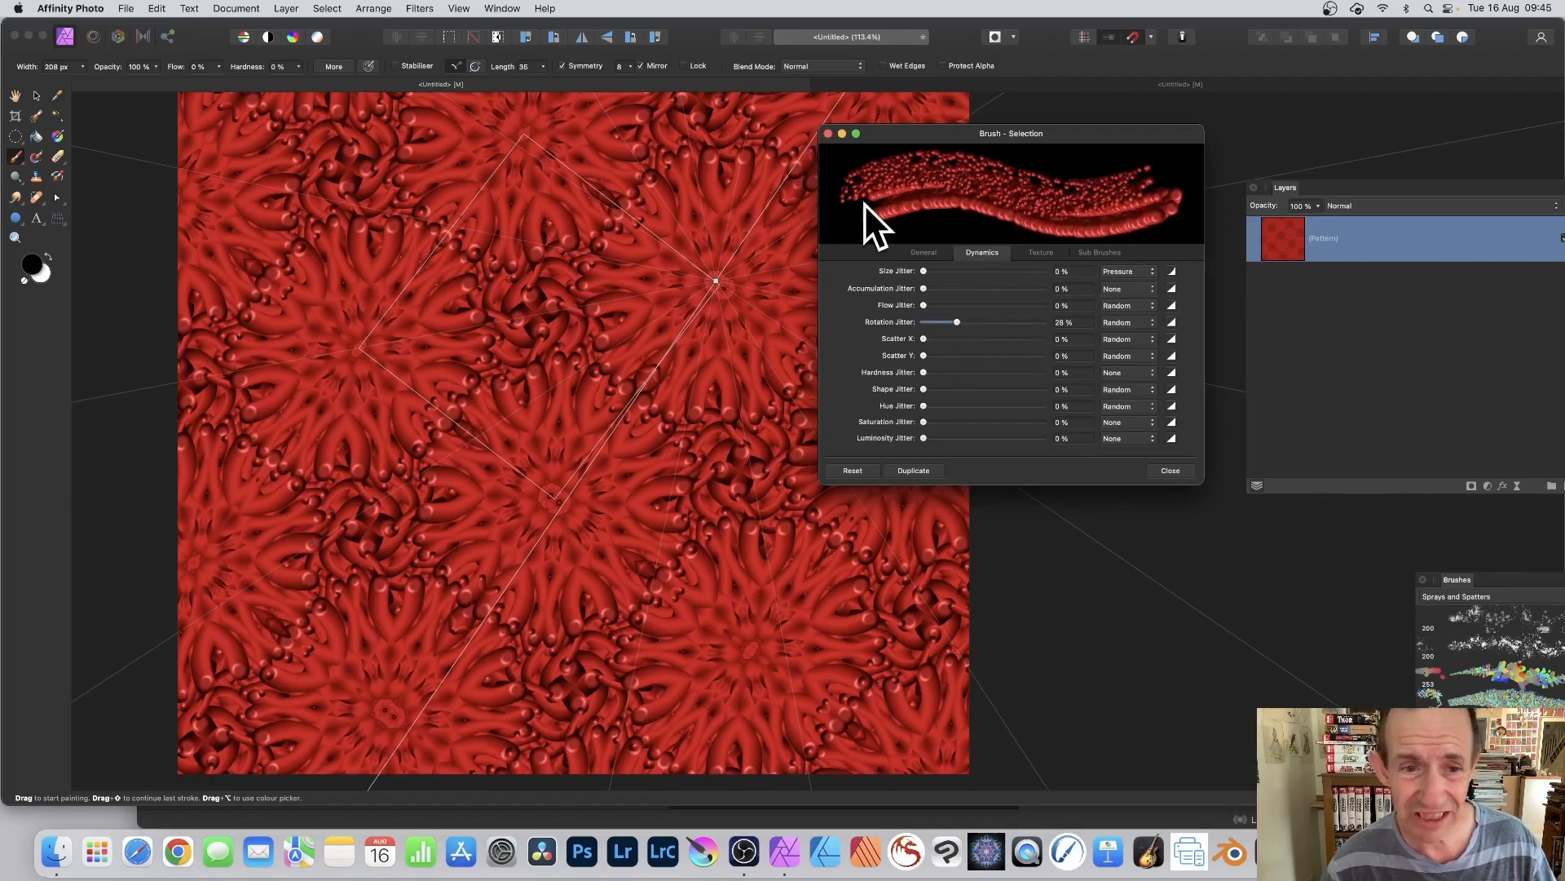
mouse_move(575, 318)
mouse_down()
mouse_move(639, 297)
mouse_move(590, 335)
mouse_move(437, 353)
mouse_move(703, 297)
mouse_up()
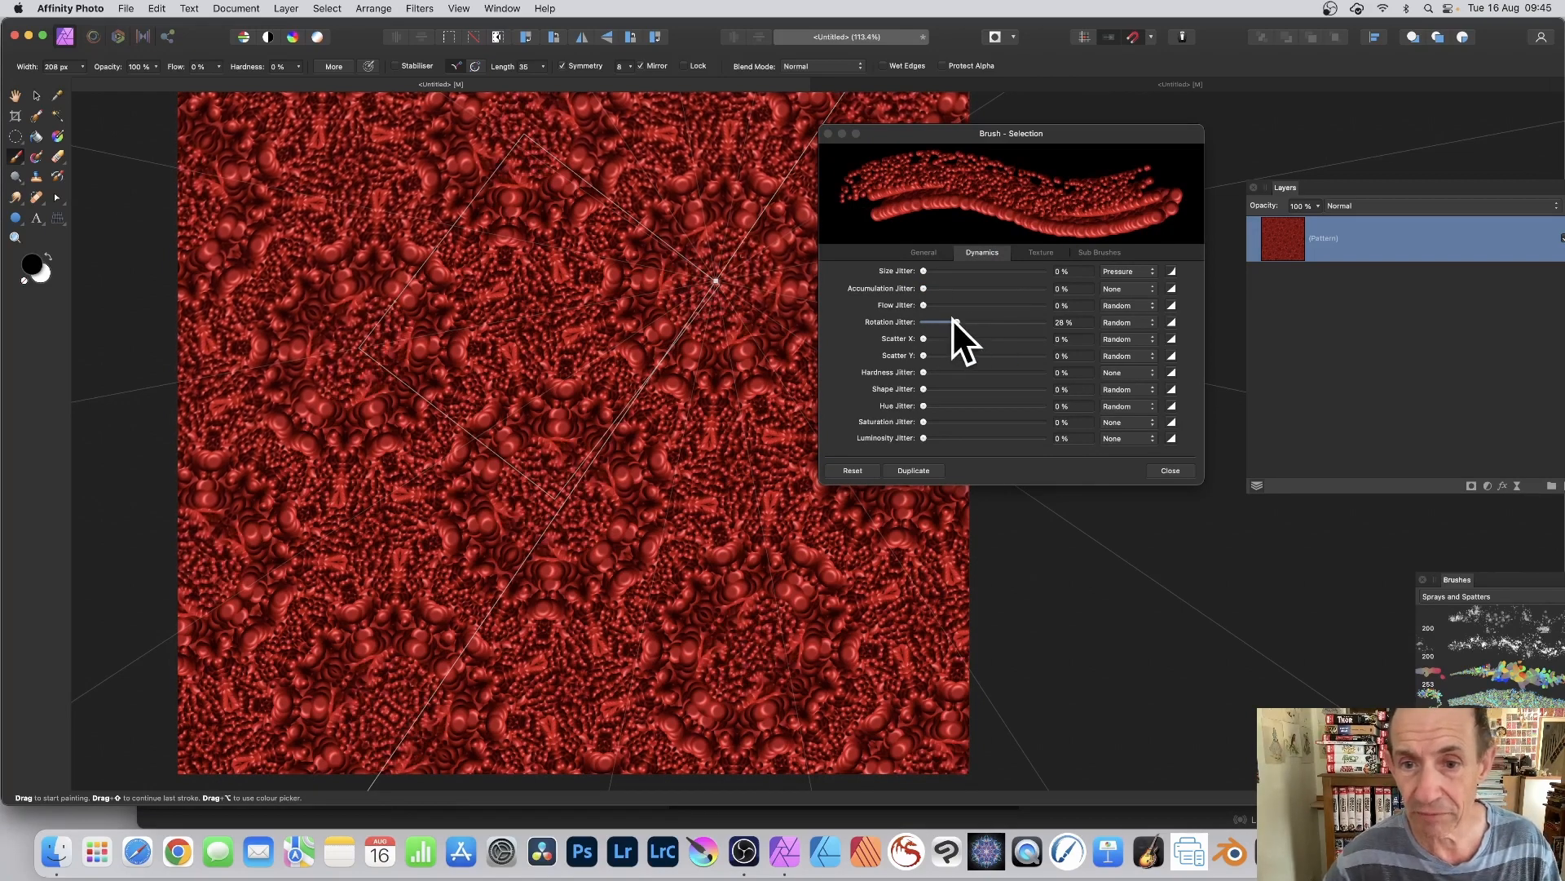
Step: Reset the Rotation Jitter to 0 % and paint smoother strokes over the dotted pattern
drag(953, 321, 883, 321)
mouse_move(594, 325)
mouse_down()
mouse_move(647, 317)
mouse_move(611, 325)
mouse_move(612, 339)
mouse_move(577, 335)
mouse_move(591, 371)
mouse_move(529, 346)
mouse_move(521, 324)
mouse_move(639, 352)
mouse_up()
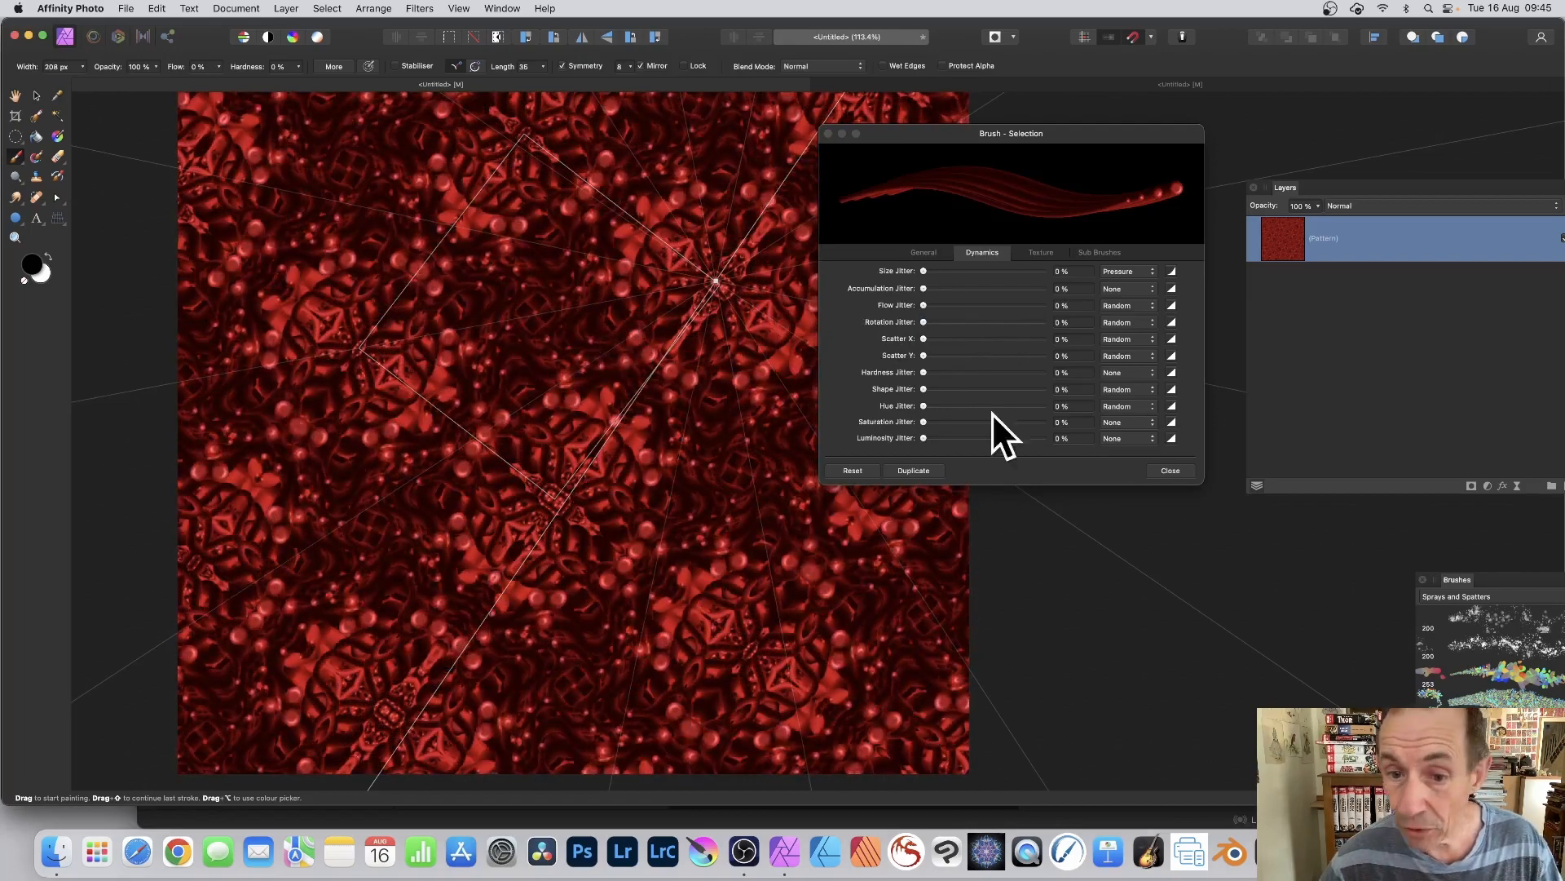
Step: Set the brush's Hue Jitter to 63 % and paint multicoloured strokes around and across the pattern tile
drag(943, 405, 995, 404)
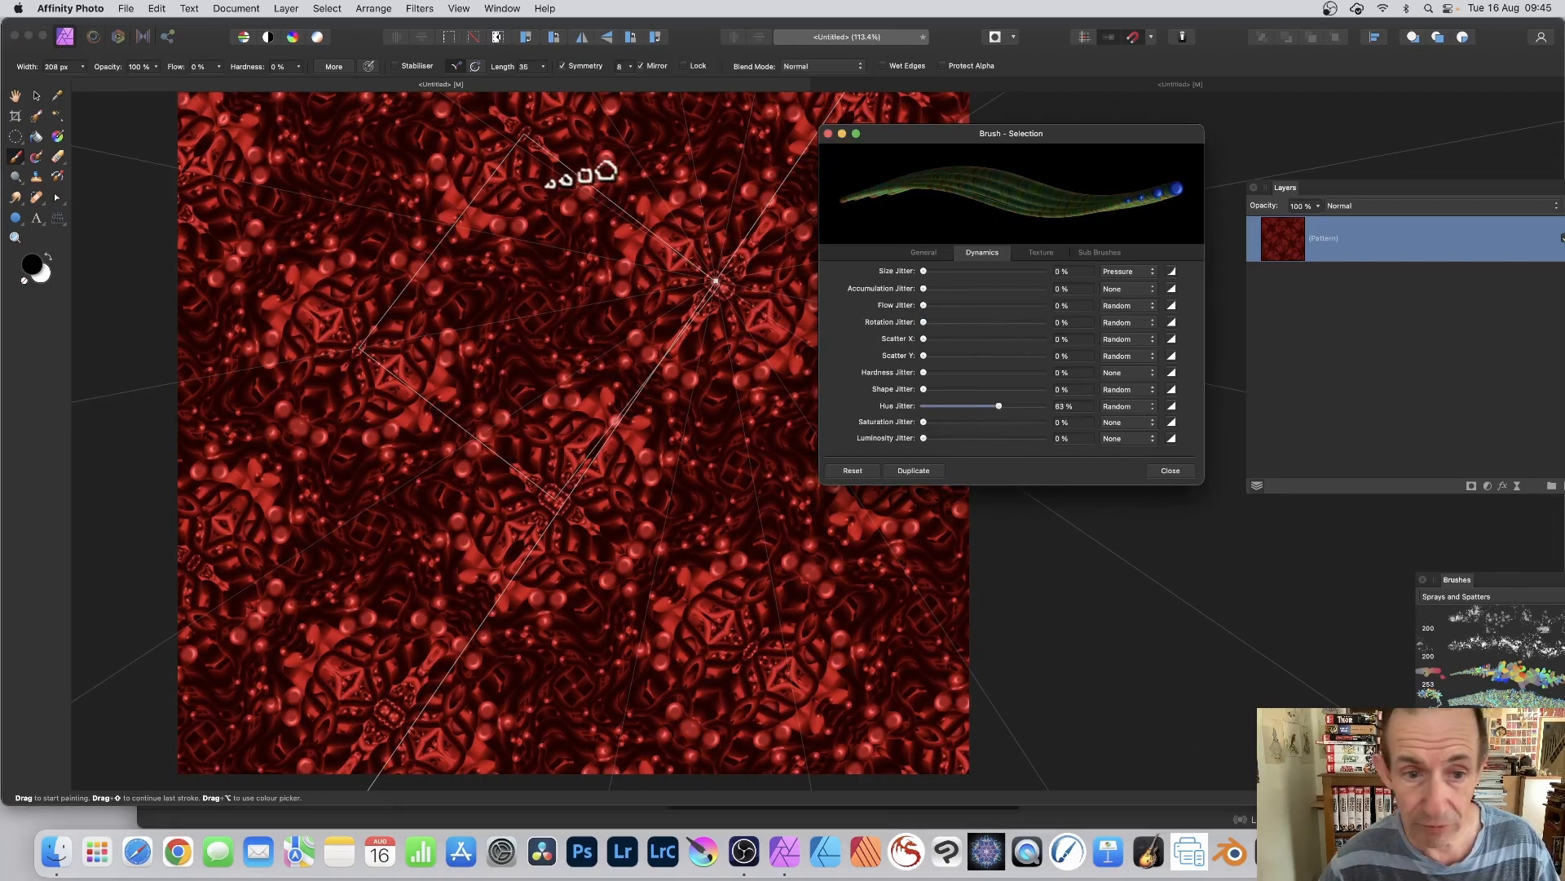
click(632, 327)
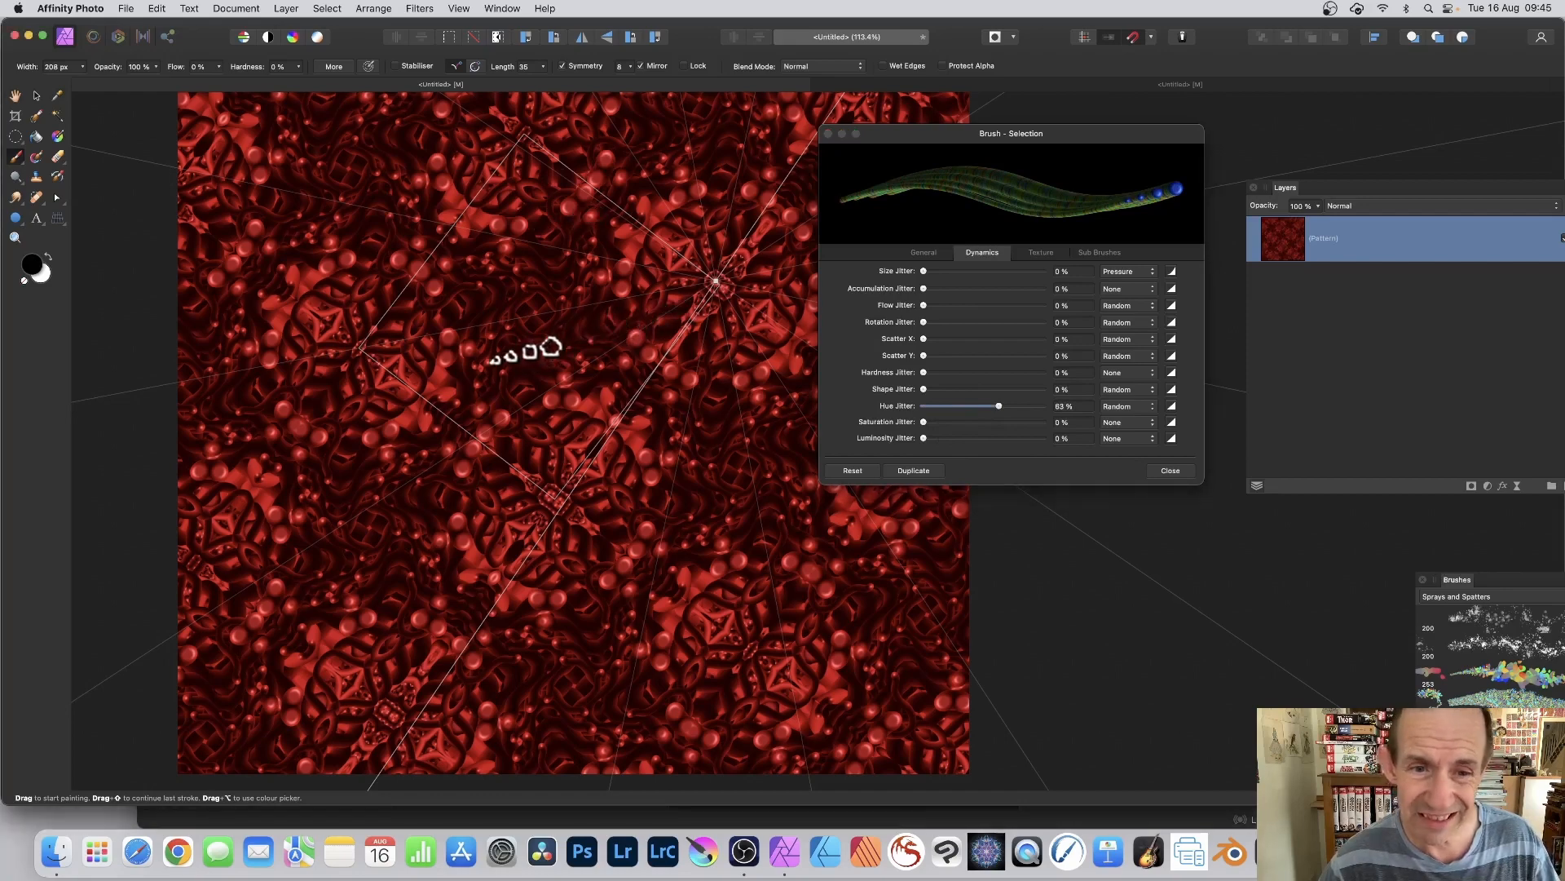
drag(608, 267, 550, 267)
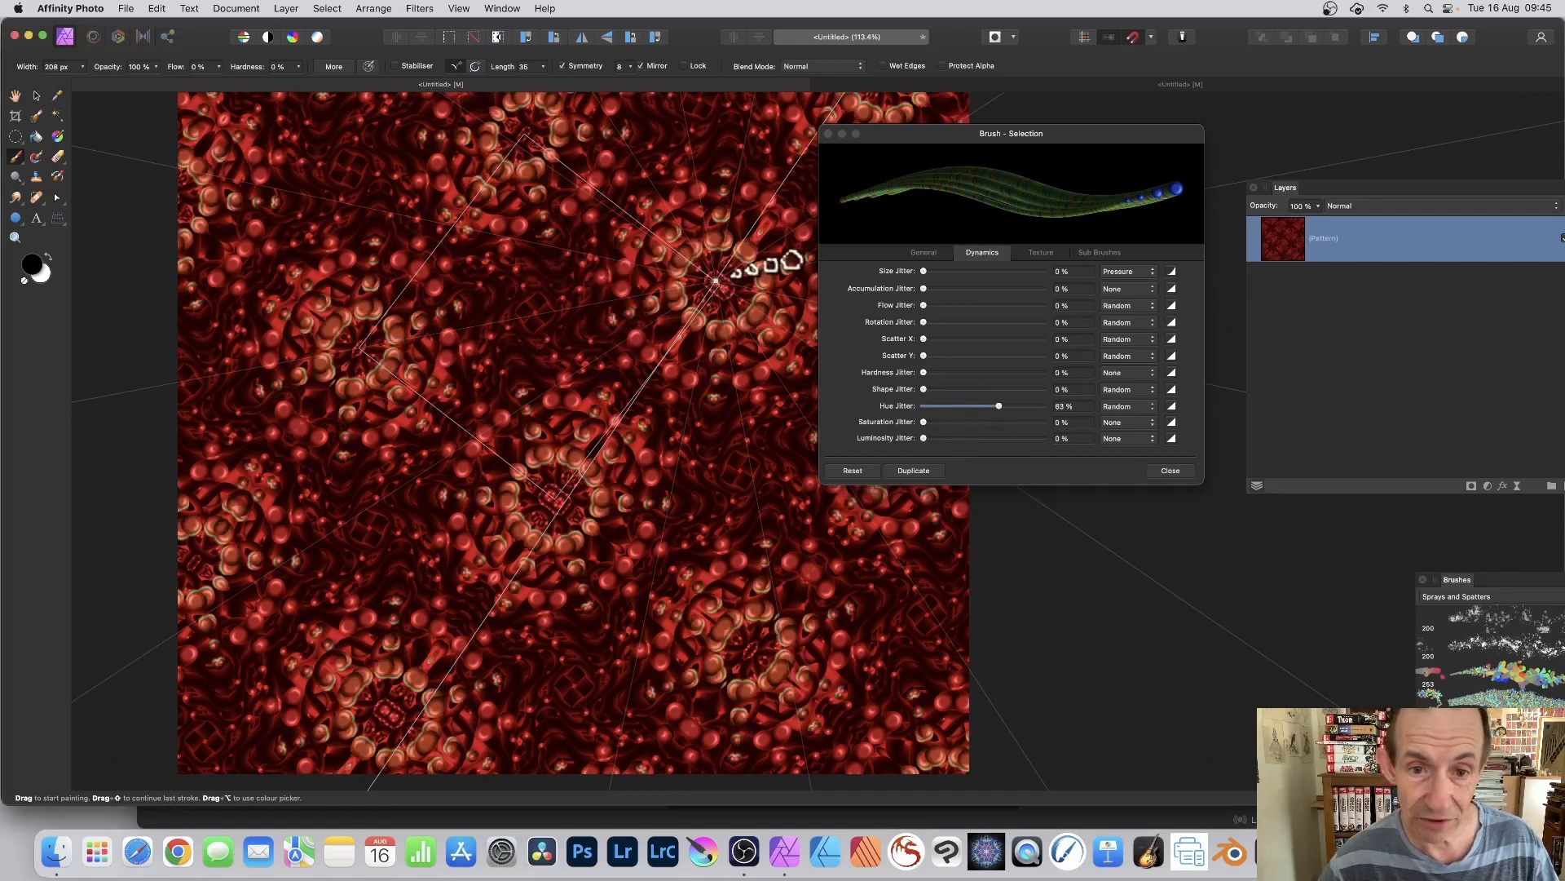
drag(767, 265, 601, 286)
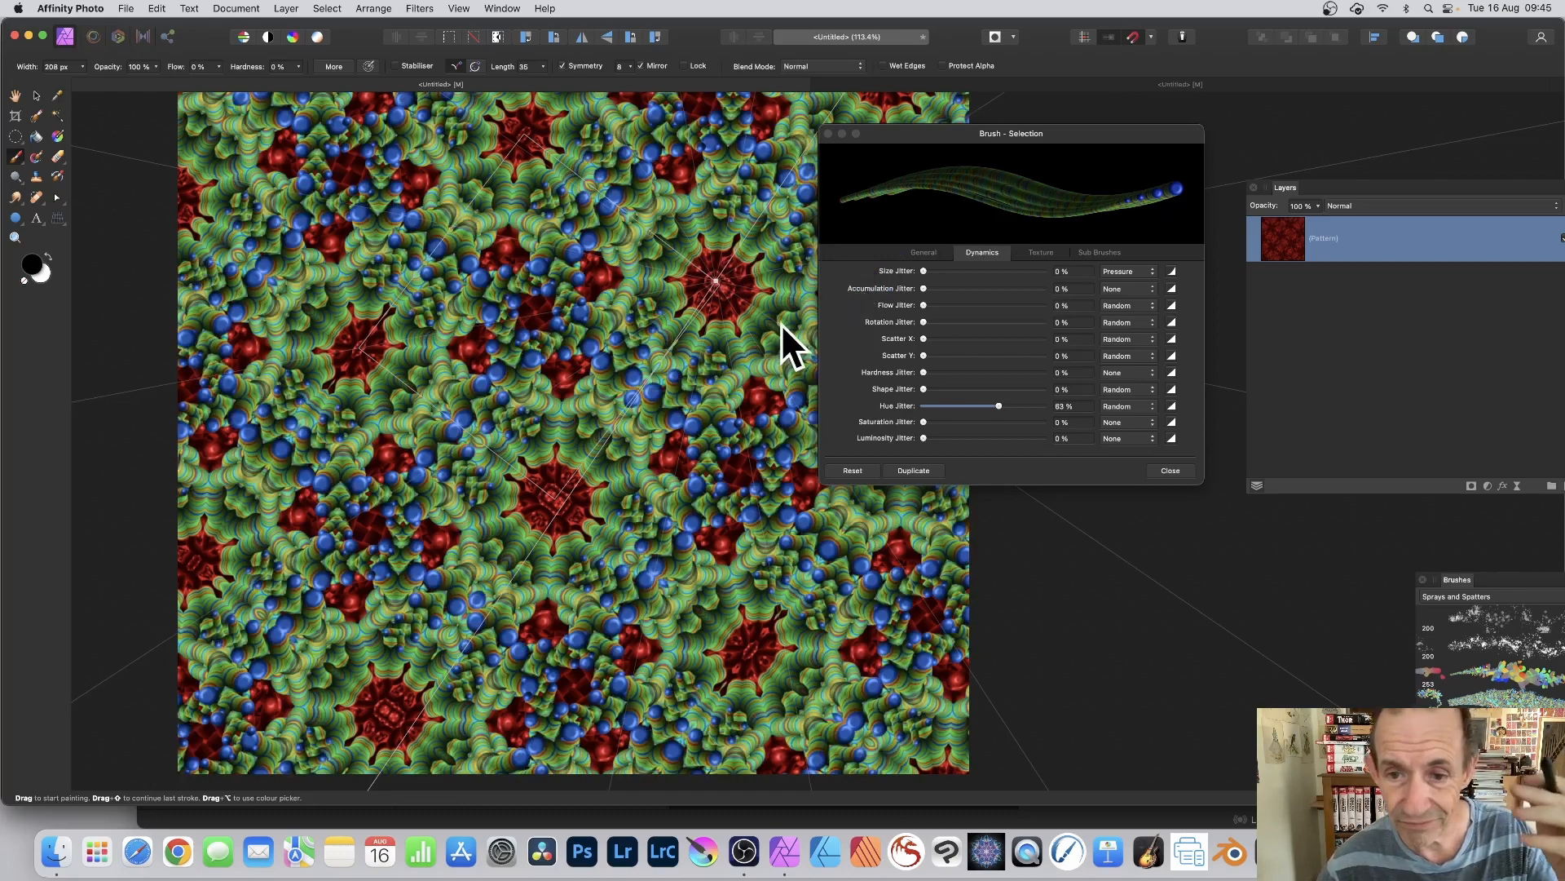
Step: Reduce the Hue Jitter to 0 %, close the brush settings, and paint red flower shapes around the symmetry centre
drag(933, 405, 938, 405)
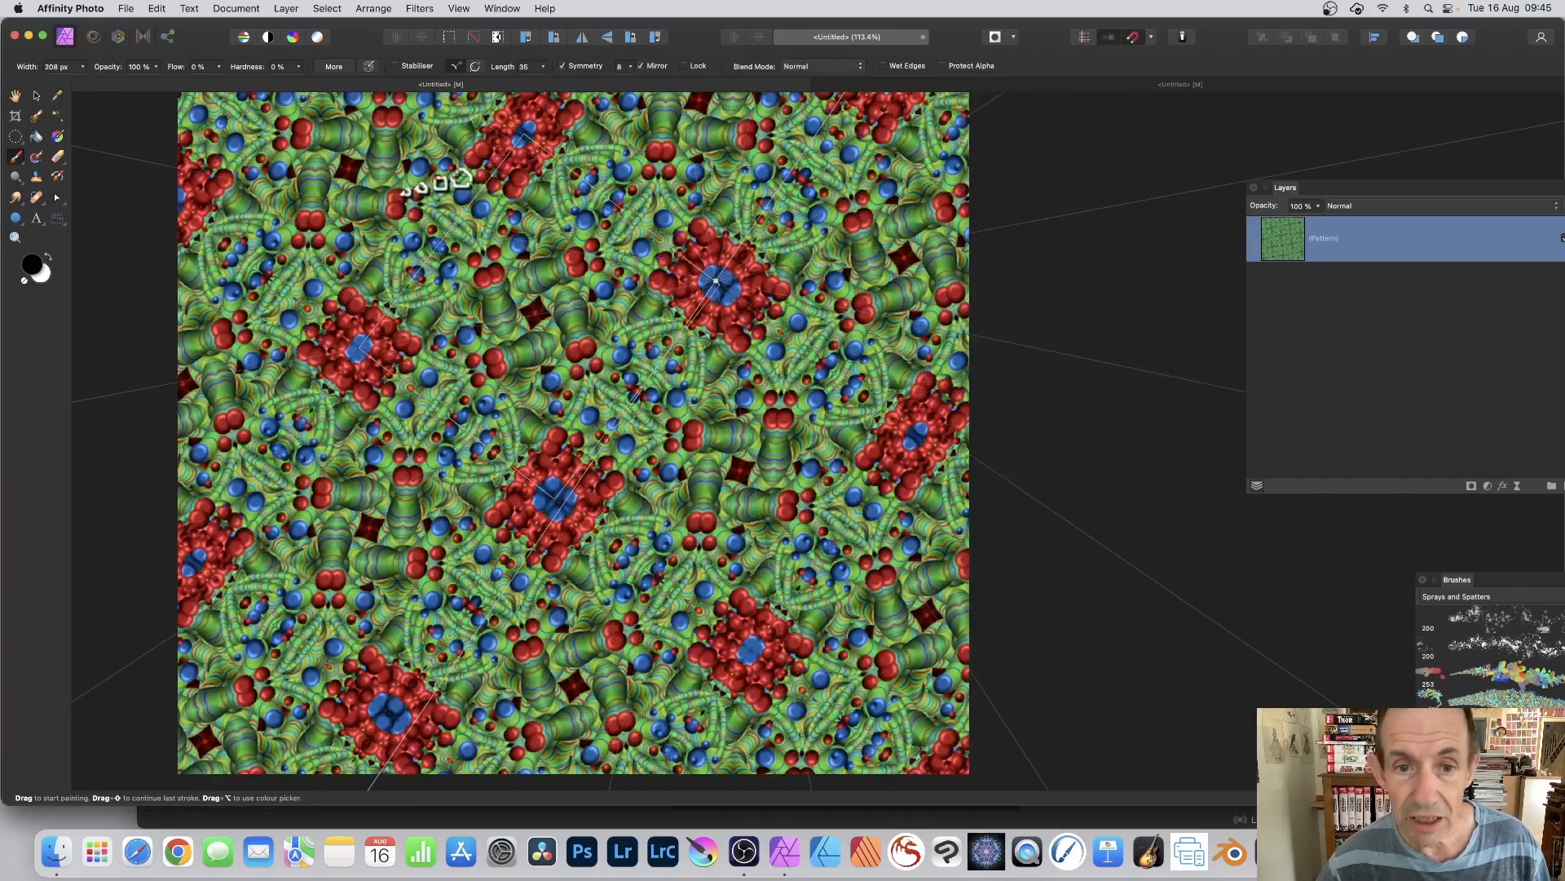
mouse_move(438, 181)
mouse_down()
mouse_move(776, 218)
mouse_move(677, 330)
mouse_move(765, 394)
mouse_move(771, 427)
mouse_move(743, 385)
mouse_move(699, 367)
mouse_move(701, 336)
mouse_move(606, 284)
mouse_move(605, 255)
mouse_move(557, 212)
mouse_move(674, 280)
mouse_move(716, 283)
mouse_up()
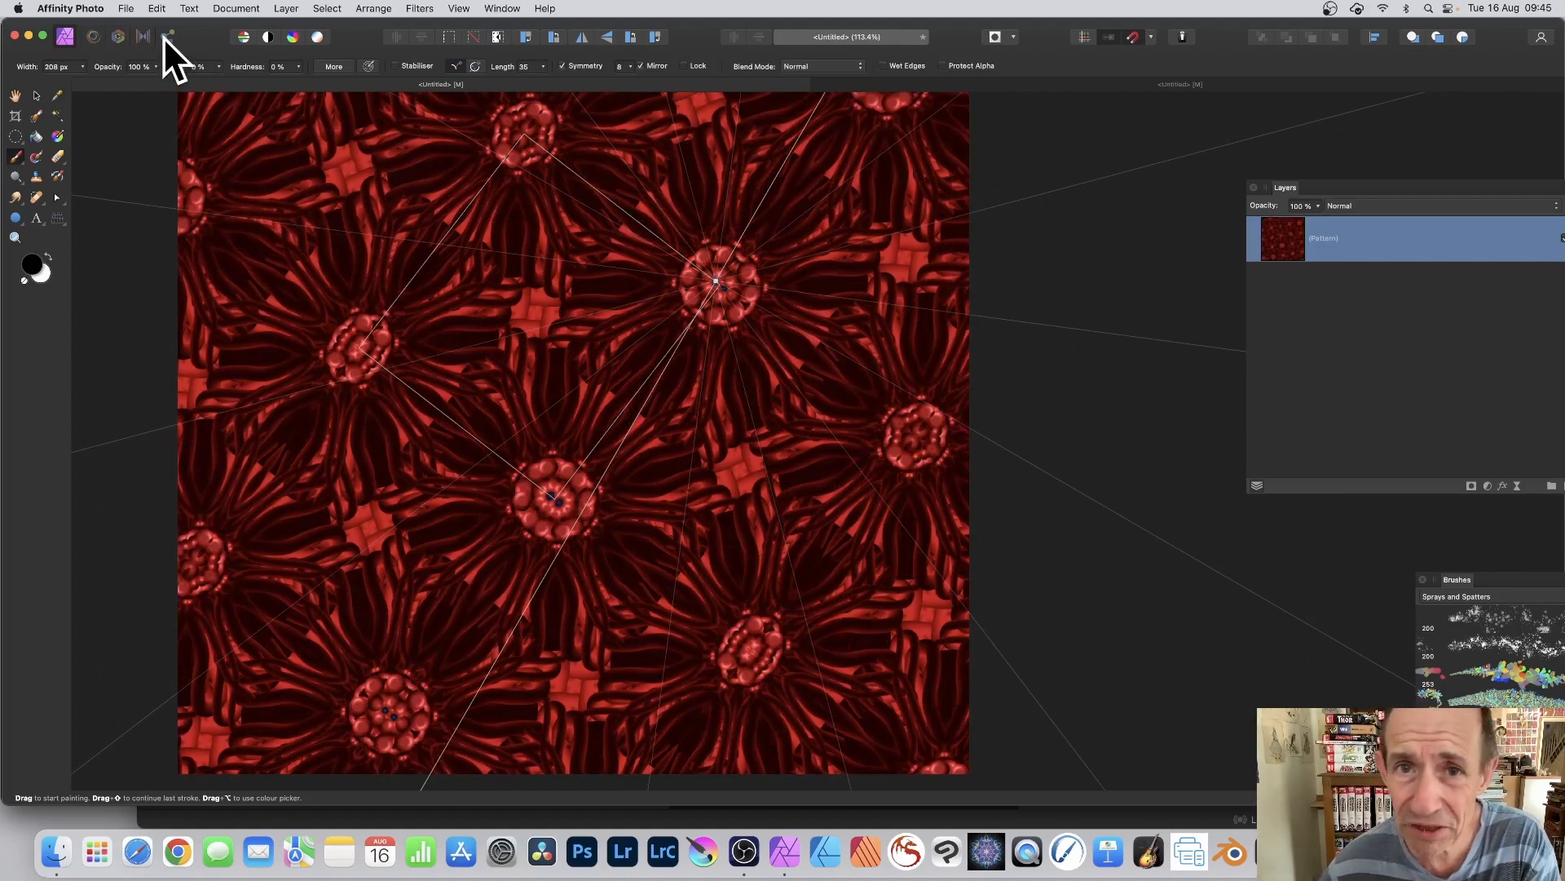
Step: Nudge the pattern tile slightly up and to the right, paint bead strokes over the flowers, and undo them
click(36, 96)
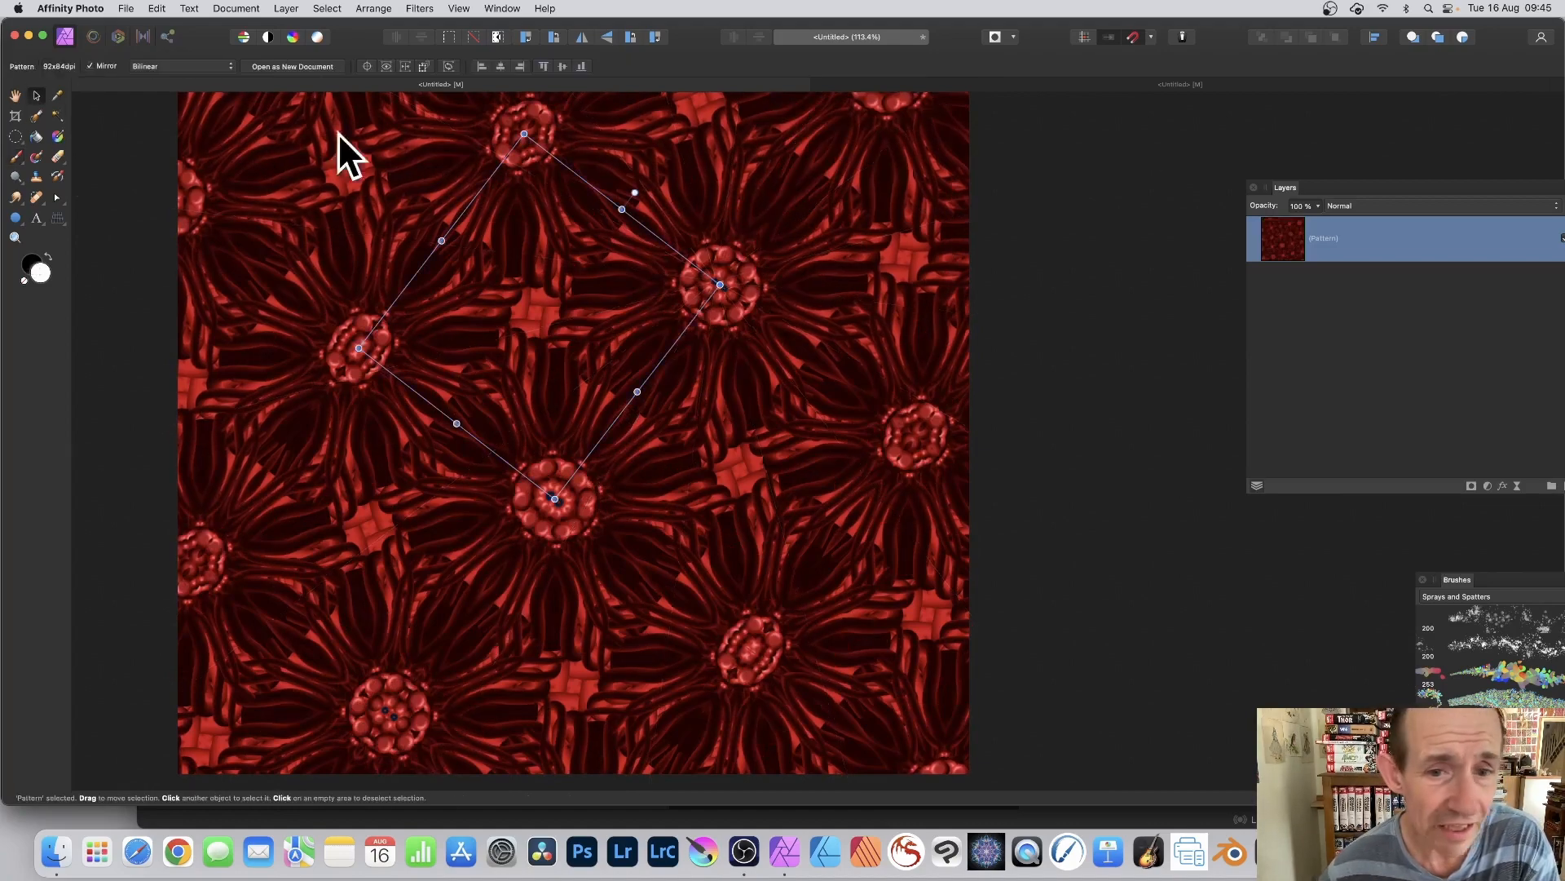
mouse_move(574, 273)
mouse_down()
mouse_move(675, 300)
mouse_move(624, 243)
mouse_move(698, 304)
mouse_move(576, 252)
mouse_up()
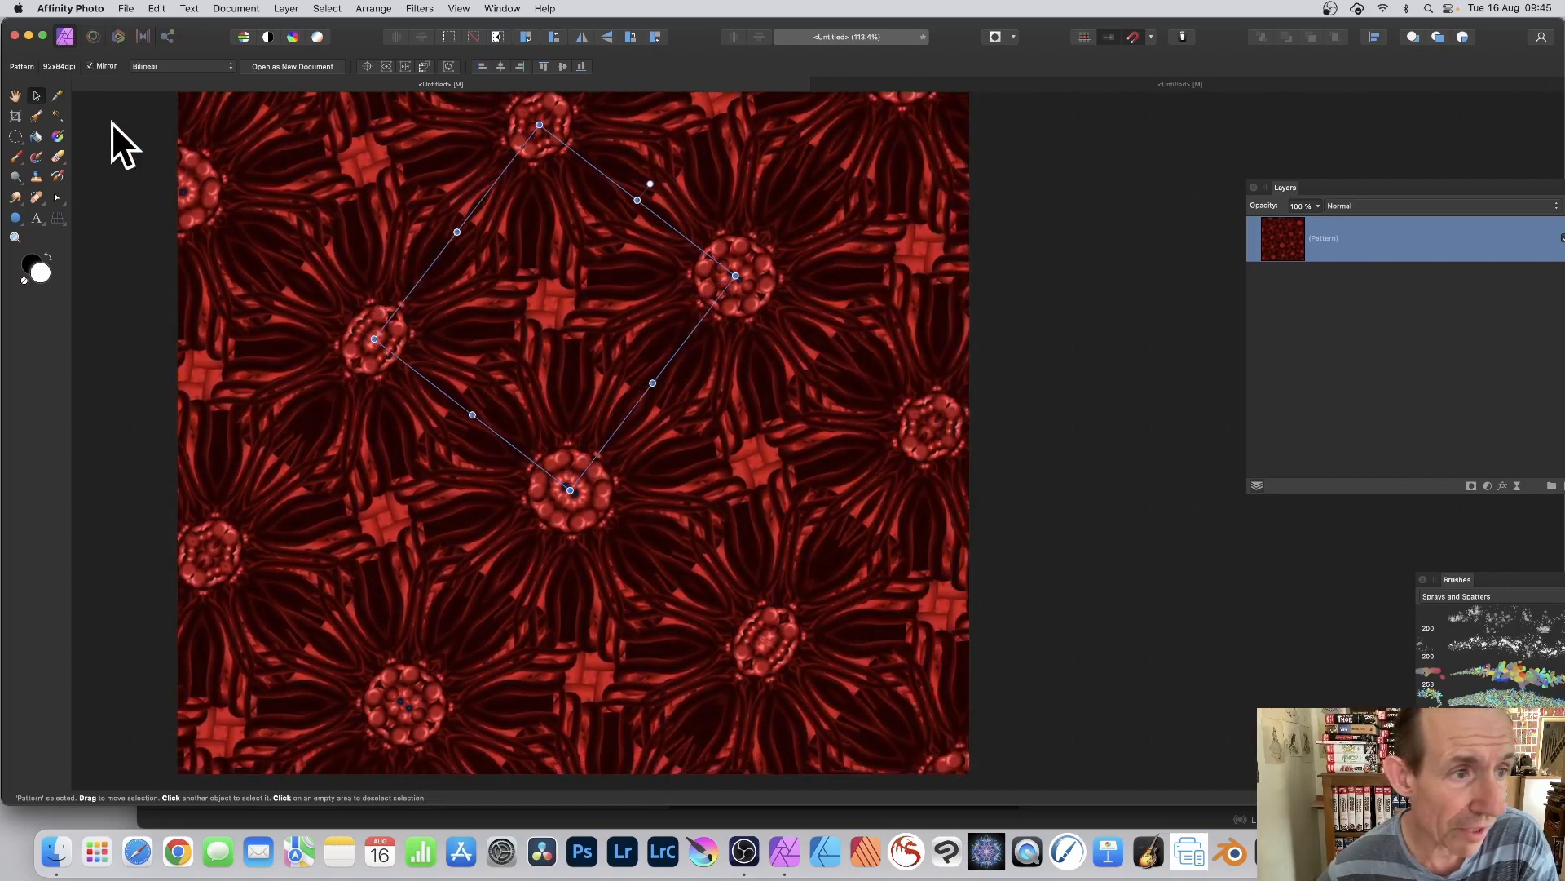
click(17, 156)
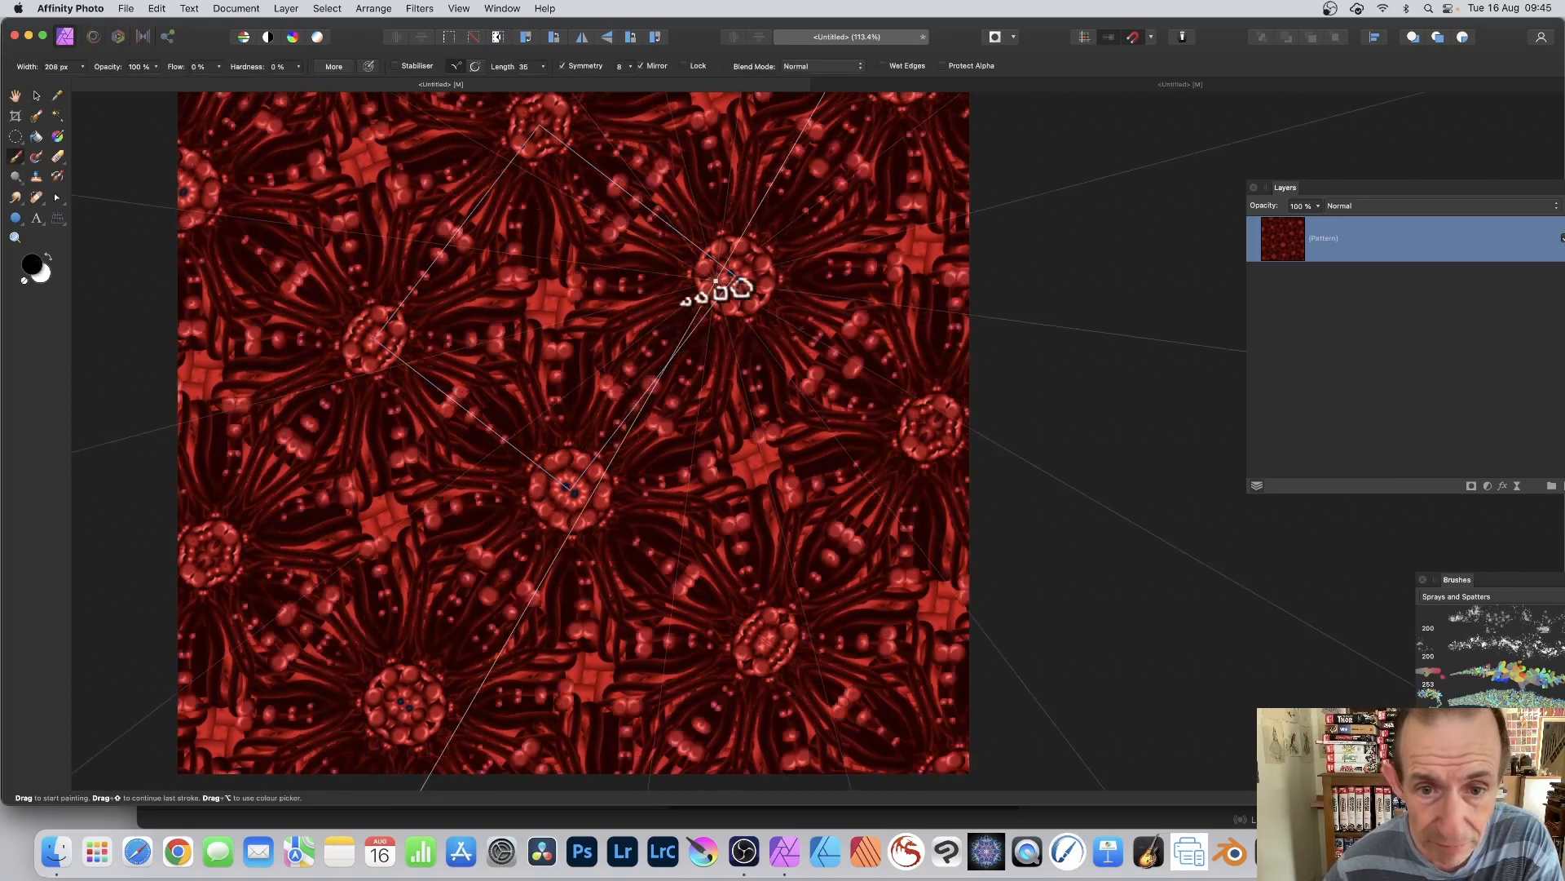
mouse_move(693, 286)
mouse_down()
mouse_move(712, 285)
mouse_move(582, 251)
mouse_move(637, 405)
mouse_move(732, 570)
mouse_up()
key(super+z)
Step: Move the pattern tile towards the canvas's lower right and paint beaded strokes with the symmetry centre left in place
click(37, 93)
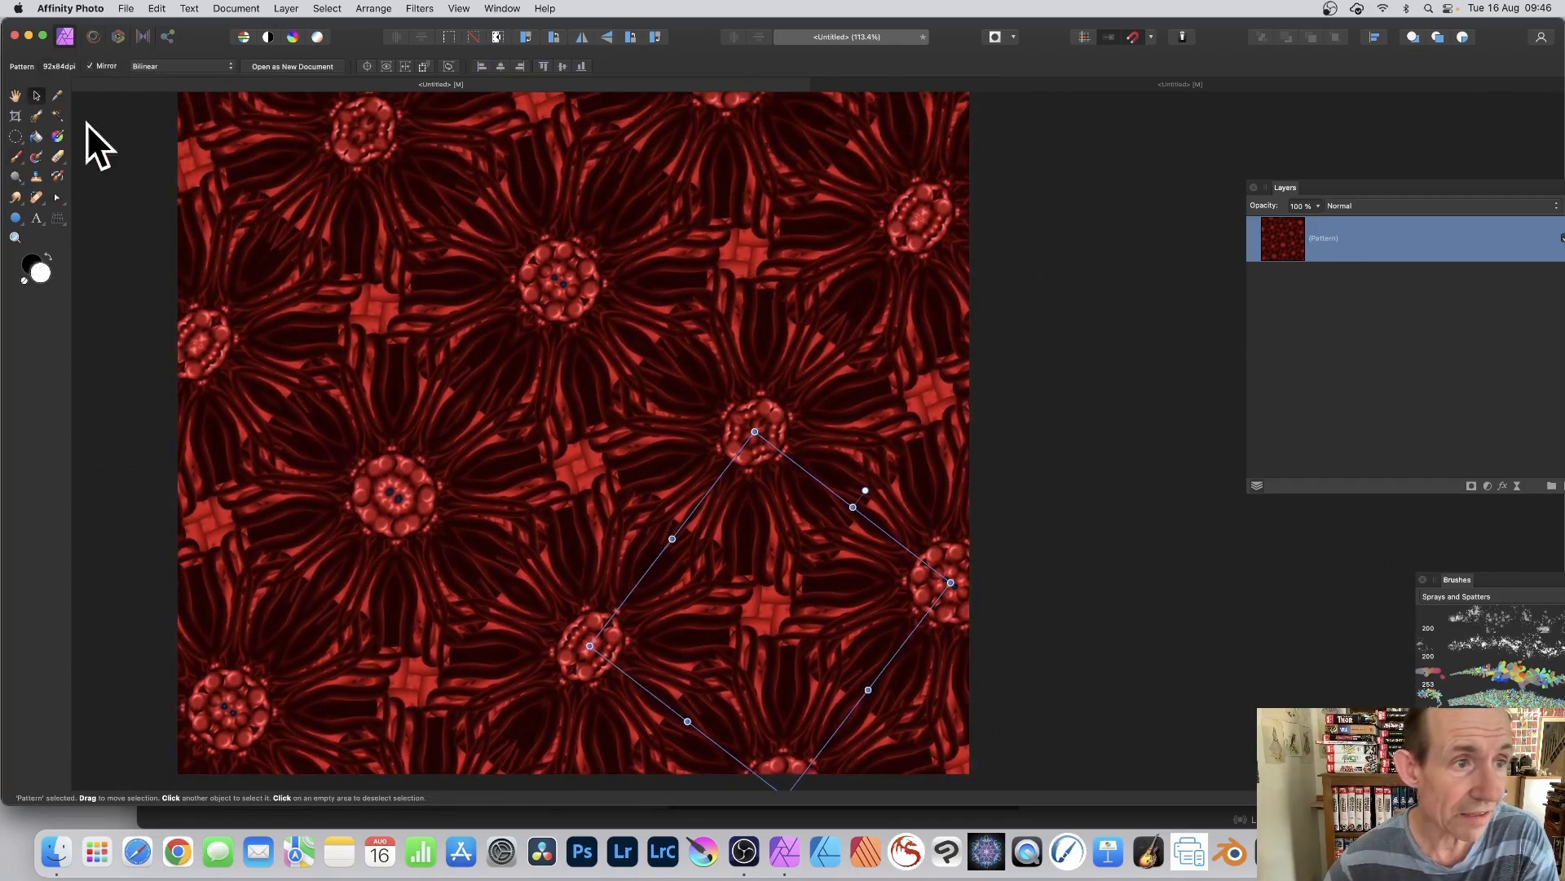
click(15, 155)
mouse_move(656, 485)
mouse_down()
mouse_move(628, 465)
mouse_move(734, 621)
mouse_move(731, 653)
mouse_move(722, 487)
mouse_move(793, 598)
mouse_move(746, 664)
mouse_move(748, 534)
mouse_move(790, 489)
mouse_move(870, 612)
mouse_move(745, 419)
mouse_move(776, 525)
mouse_move(840, 581)
mouse_move(412, 360)
mouse_move(209, 228)
mouse_up()
Step: Squash the pattern tile into a narrow slanted strip and move it to the middle of the canvas
click(36, 96)
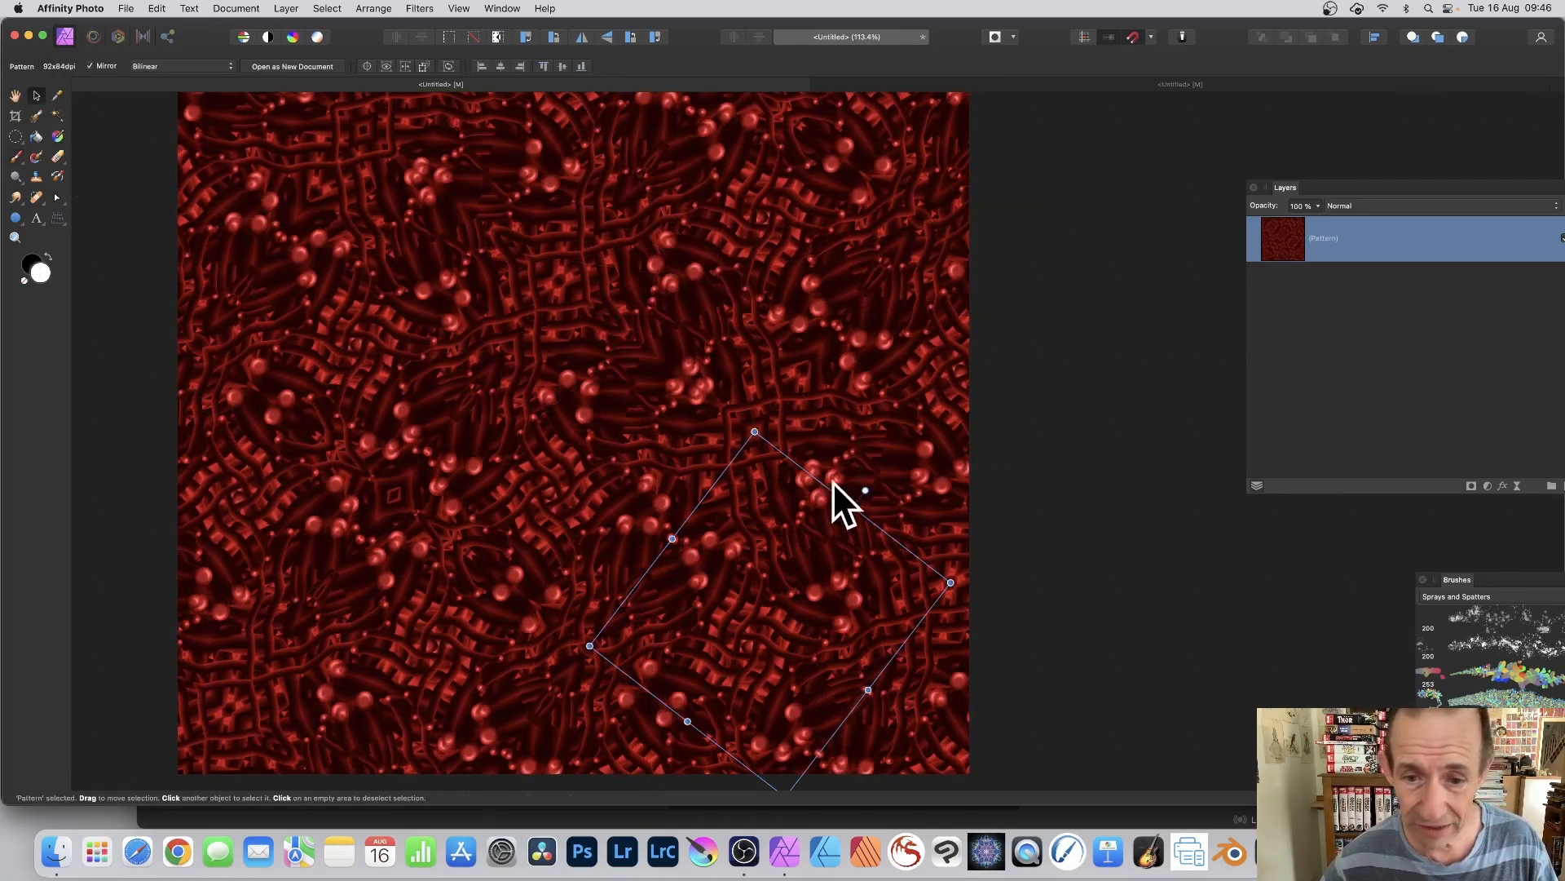
drag(854, 510, 639, 363)
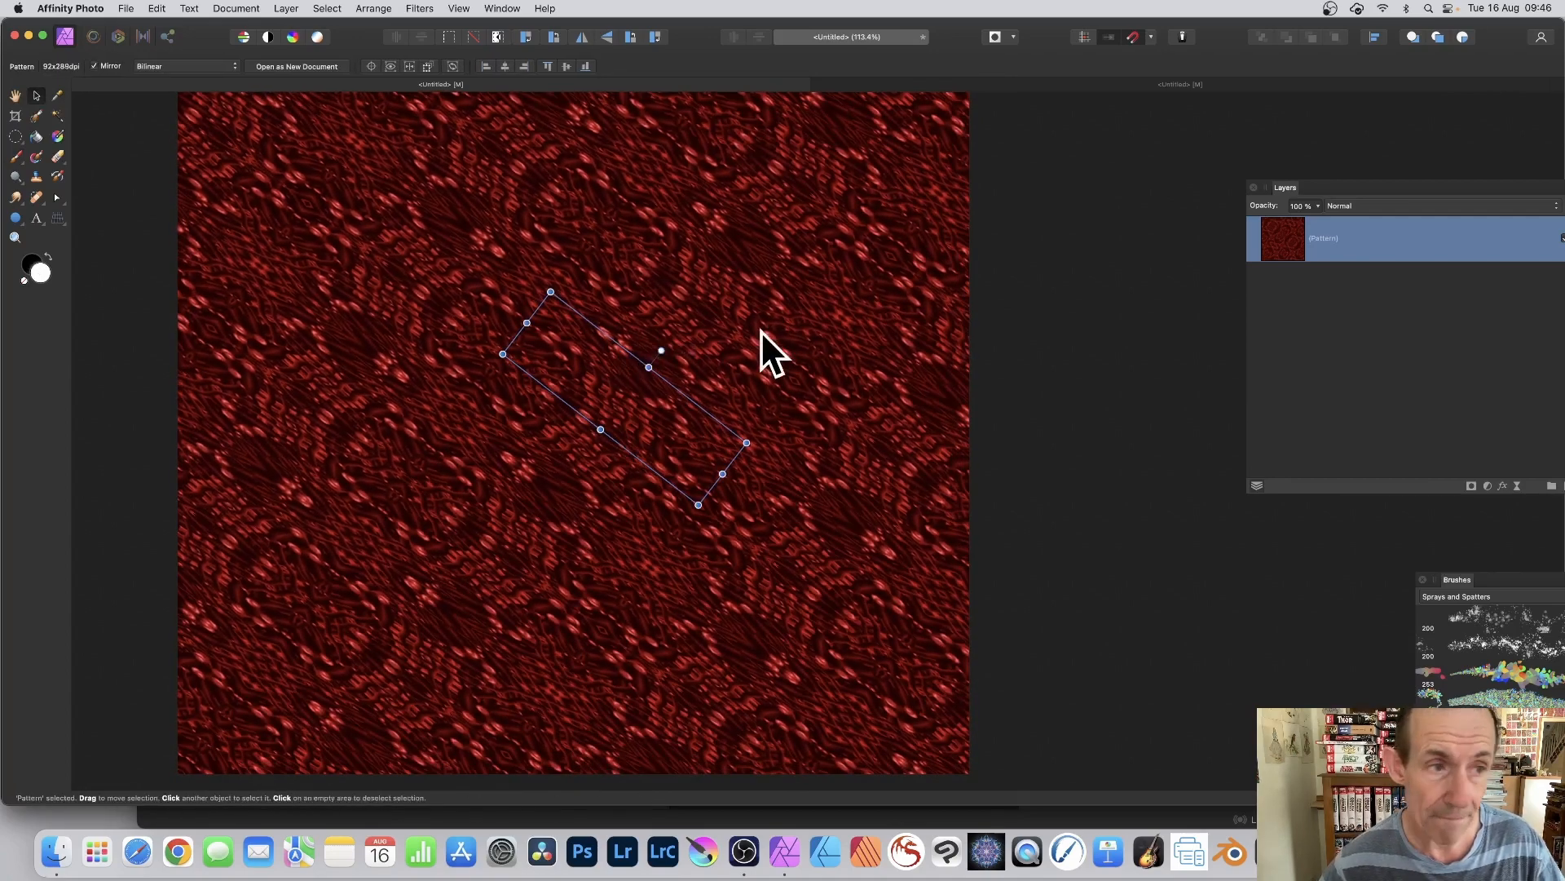
Step: Paint strokes over the squashed tile, set Symmetry to 1, and paint more mirrored strokes
click(15, 155)
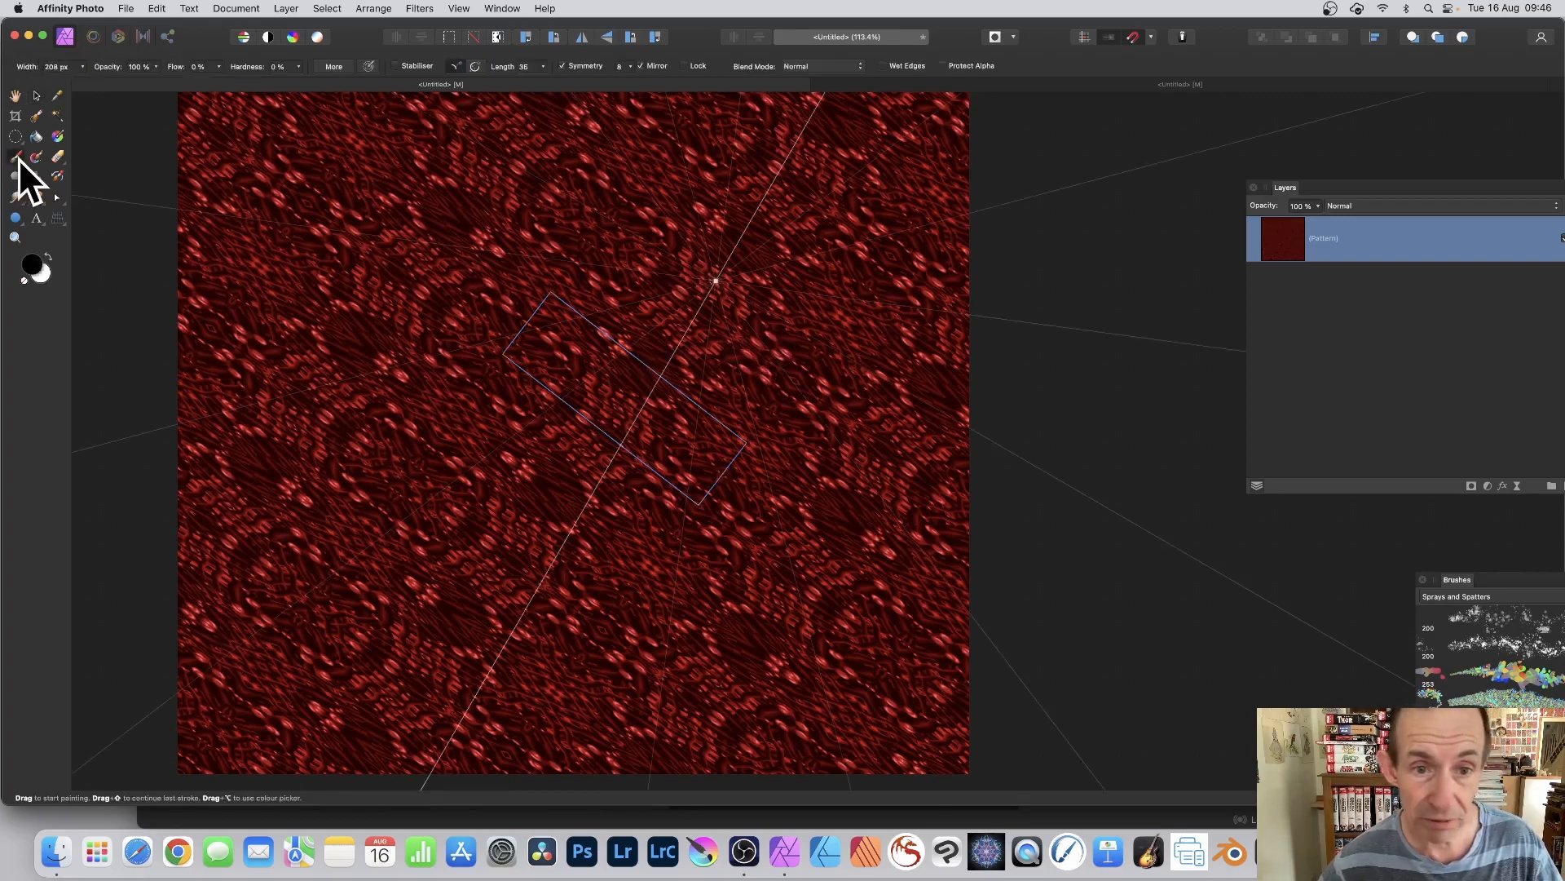
mouse_move(588, 351)
mouse_down()
mouse_move(591, 307)
mouse_move(569, 301)
mouse_move(569, 338)
mouse_move(609, 370)
mouse_move(656, 260)
mouse_move(630, 265)
mouse_move(659, 127)
mouse_move(628, 66)
mouse_up()
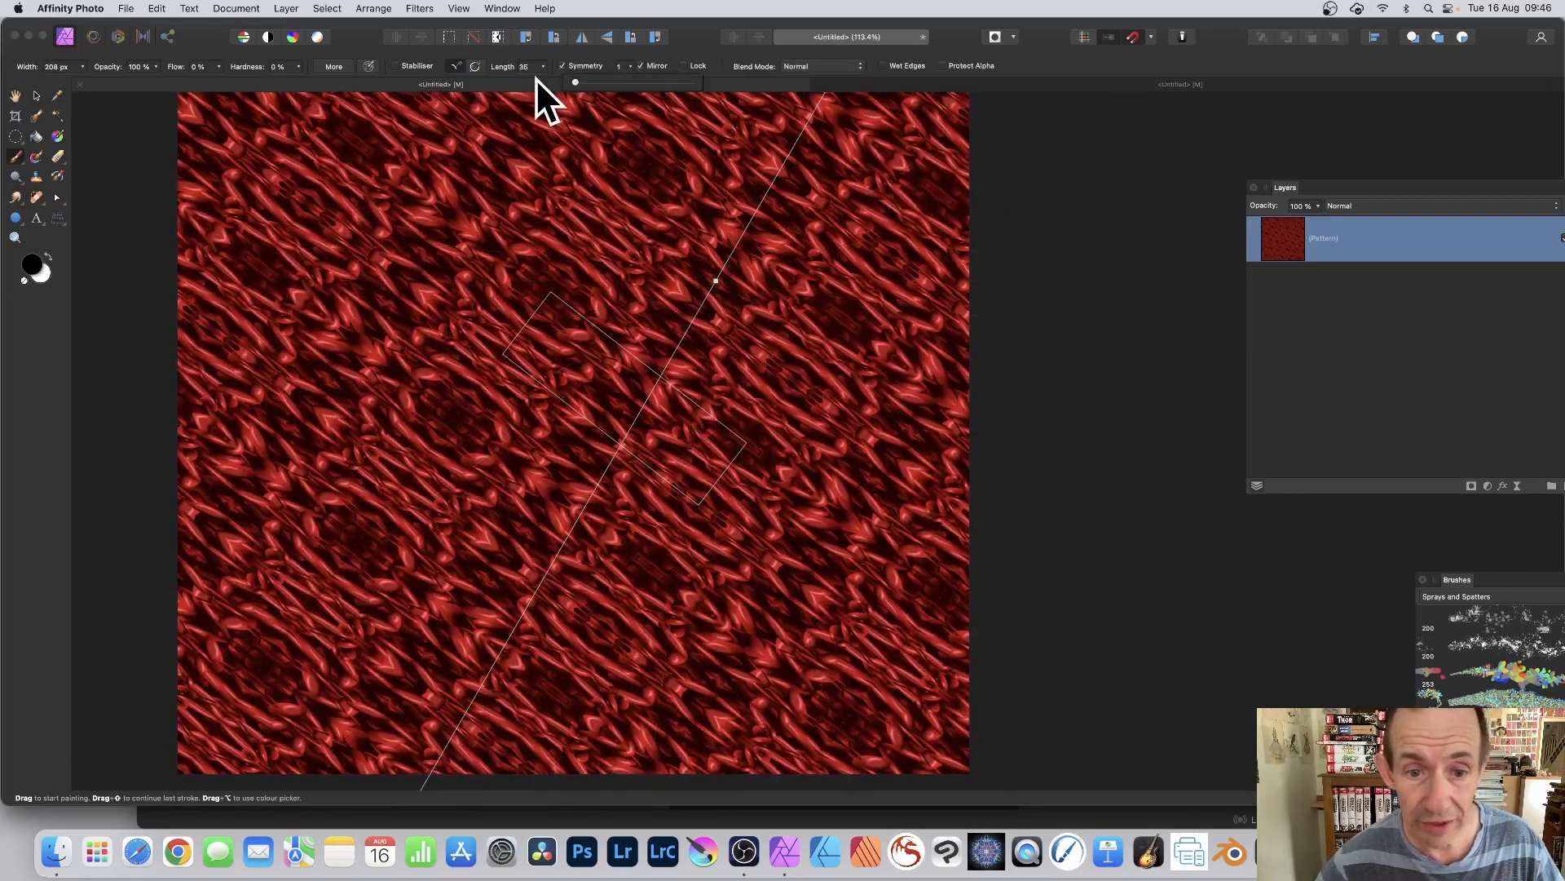
mouse_move(652, 429)
mouse_down()
mouse_move(566, 328)
mouse_move(584, 300)
mouse_move(669, 308)
mouse_move(734, 345)
mouse_move(771, 408)
mouse_move(815, 412)
mouse_move(607, 308)
mouse_up()
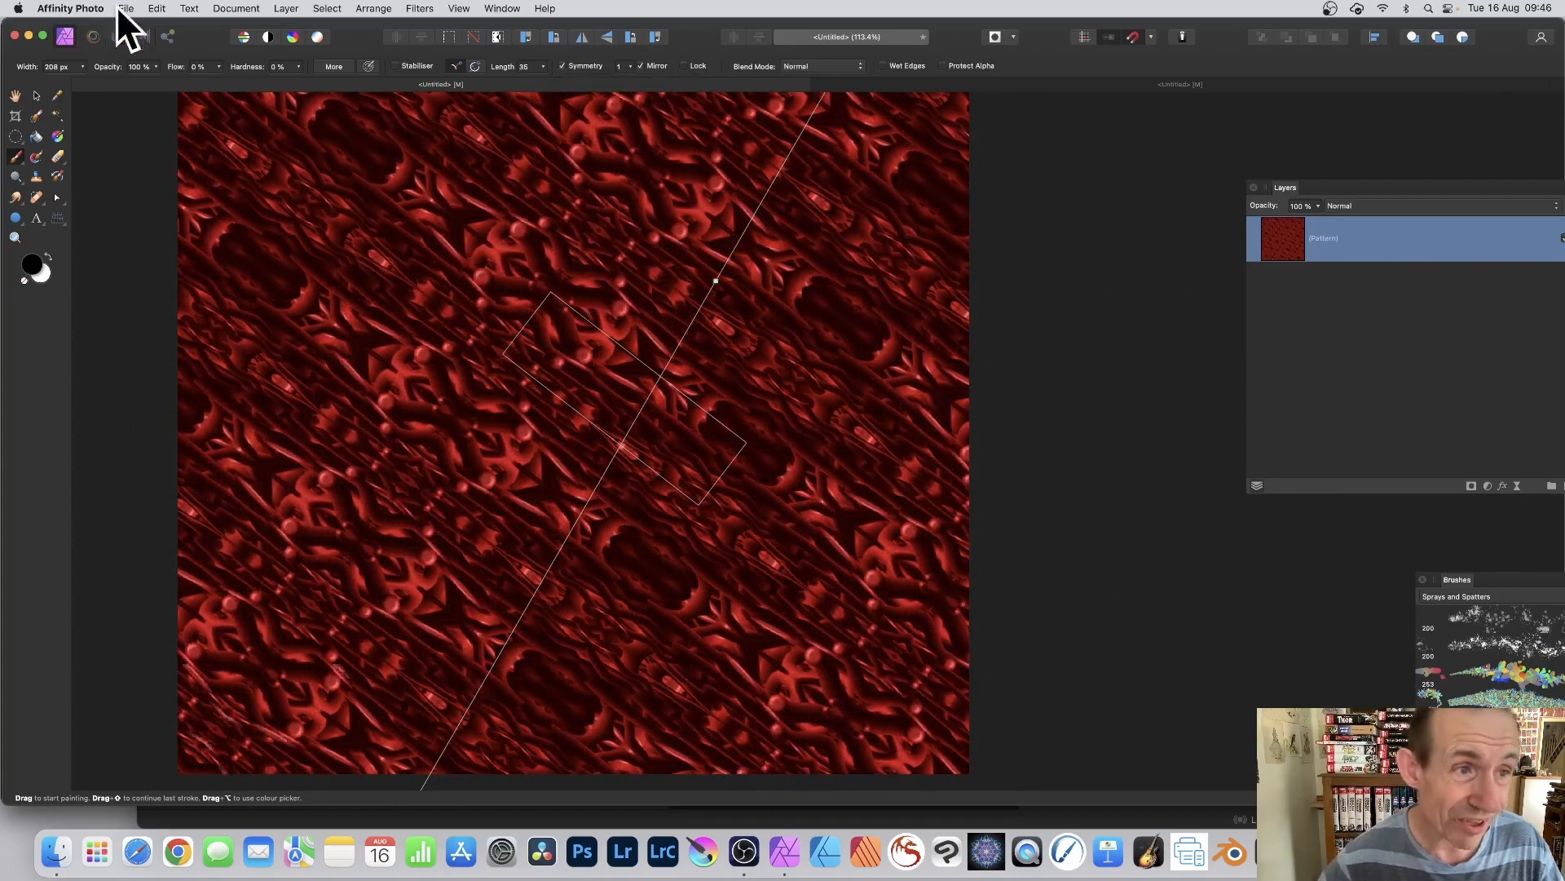
Step: Rotate the narrow pattern tile to slant up to the right and paint bead strokes across it
click(37, 95)
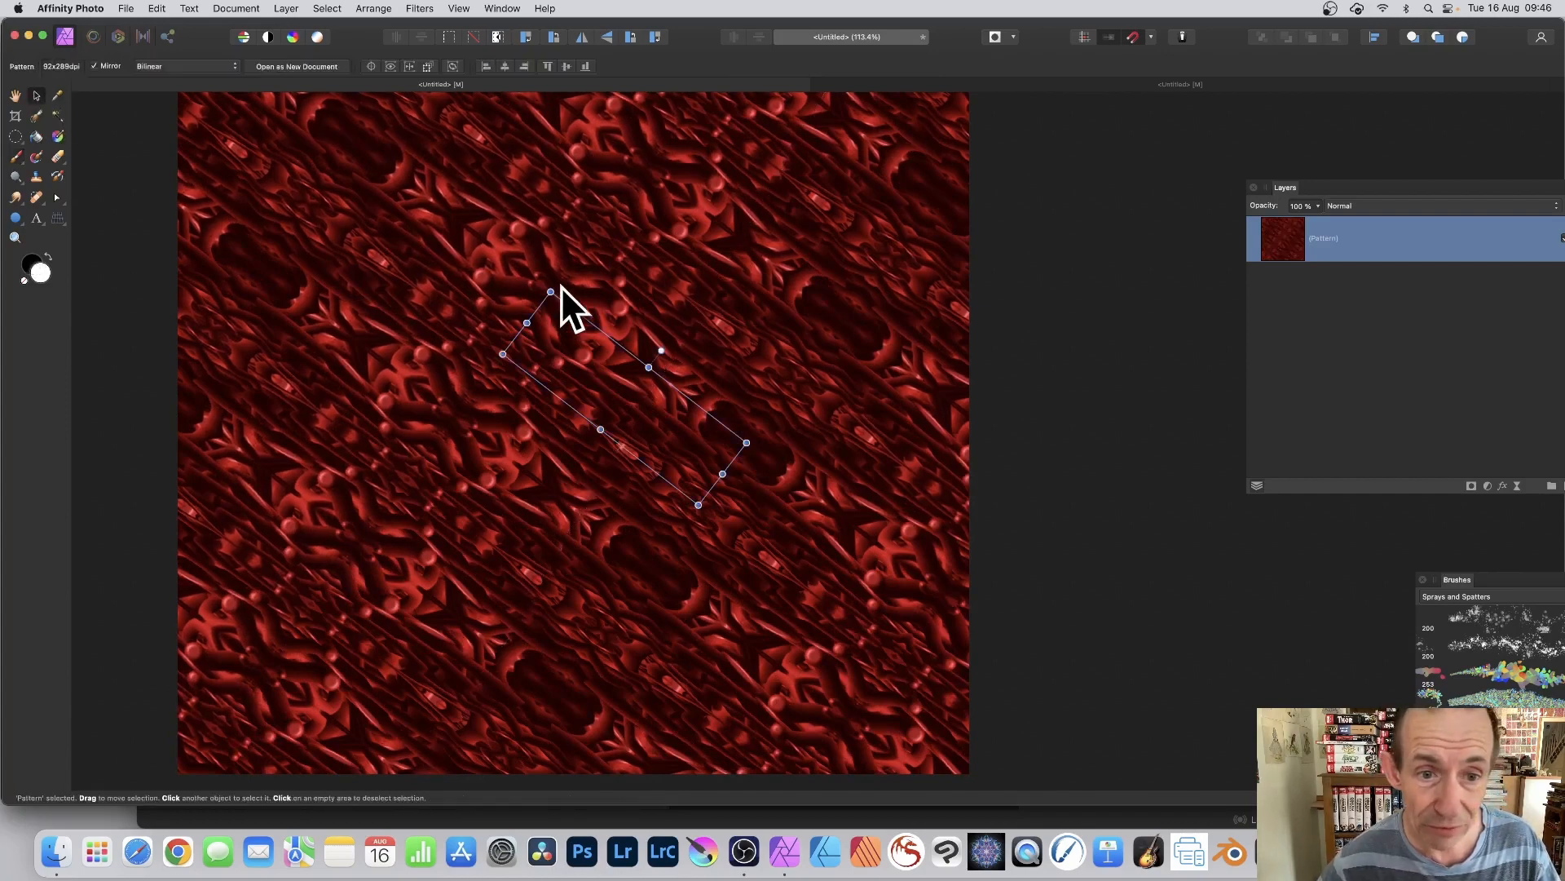
drag(551, 287, 748, 301)
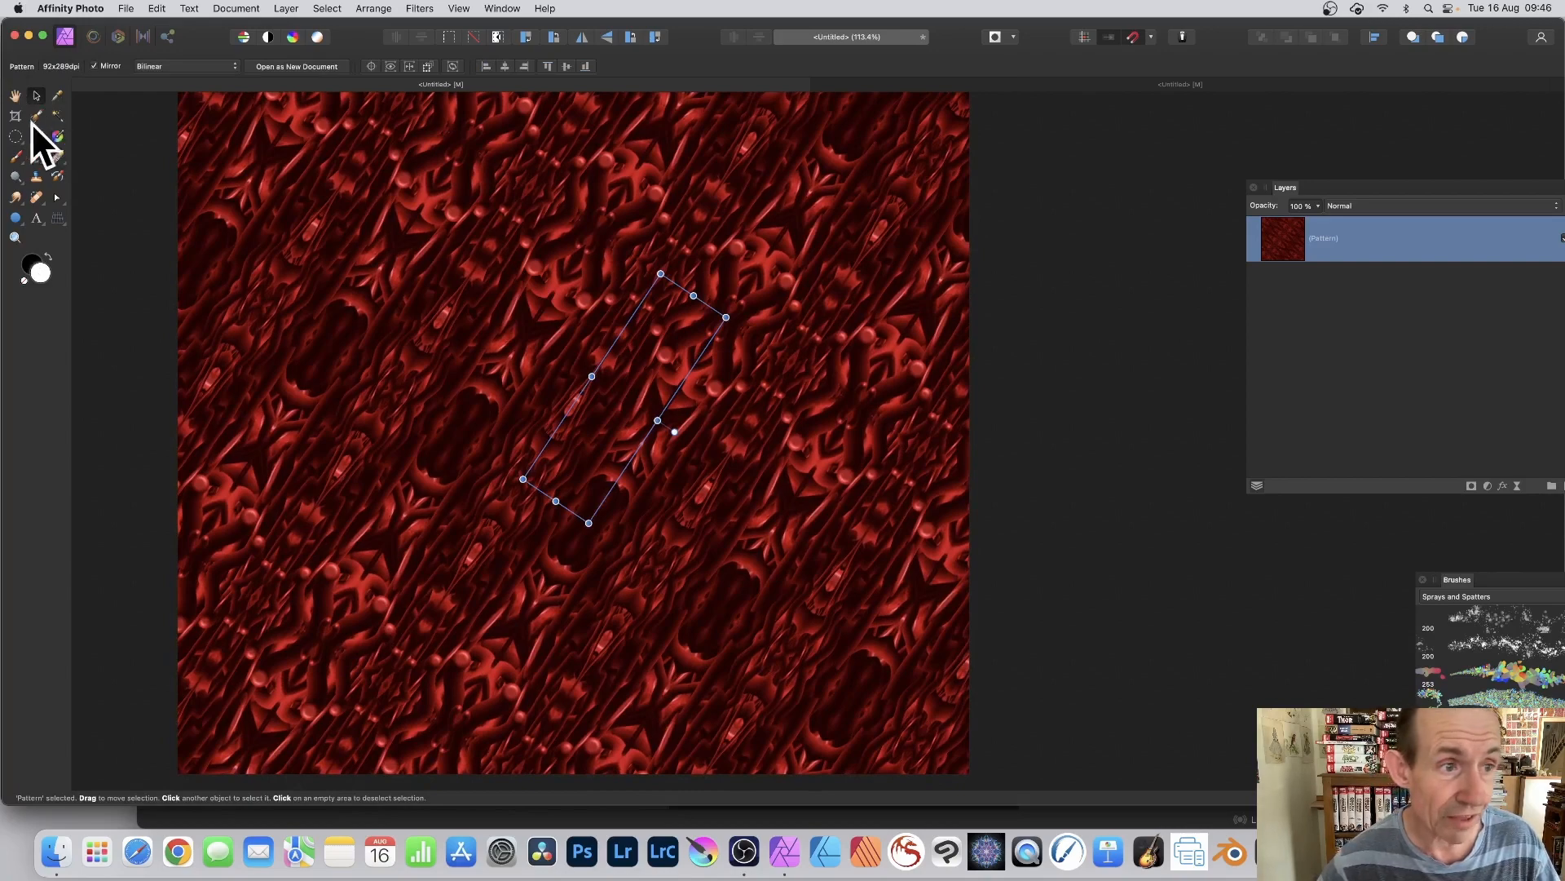
click(16, 159)
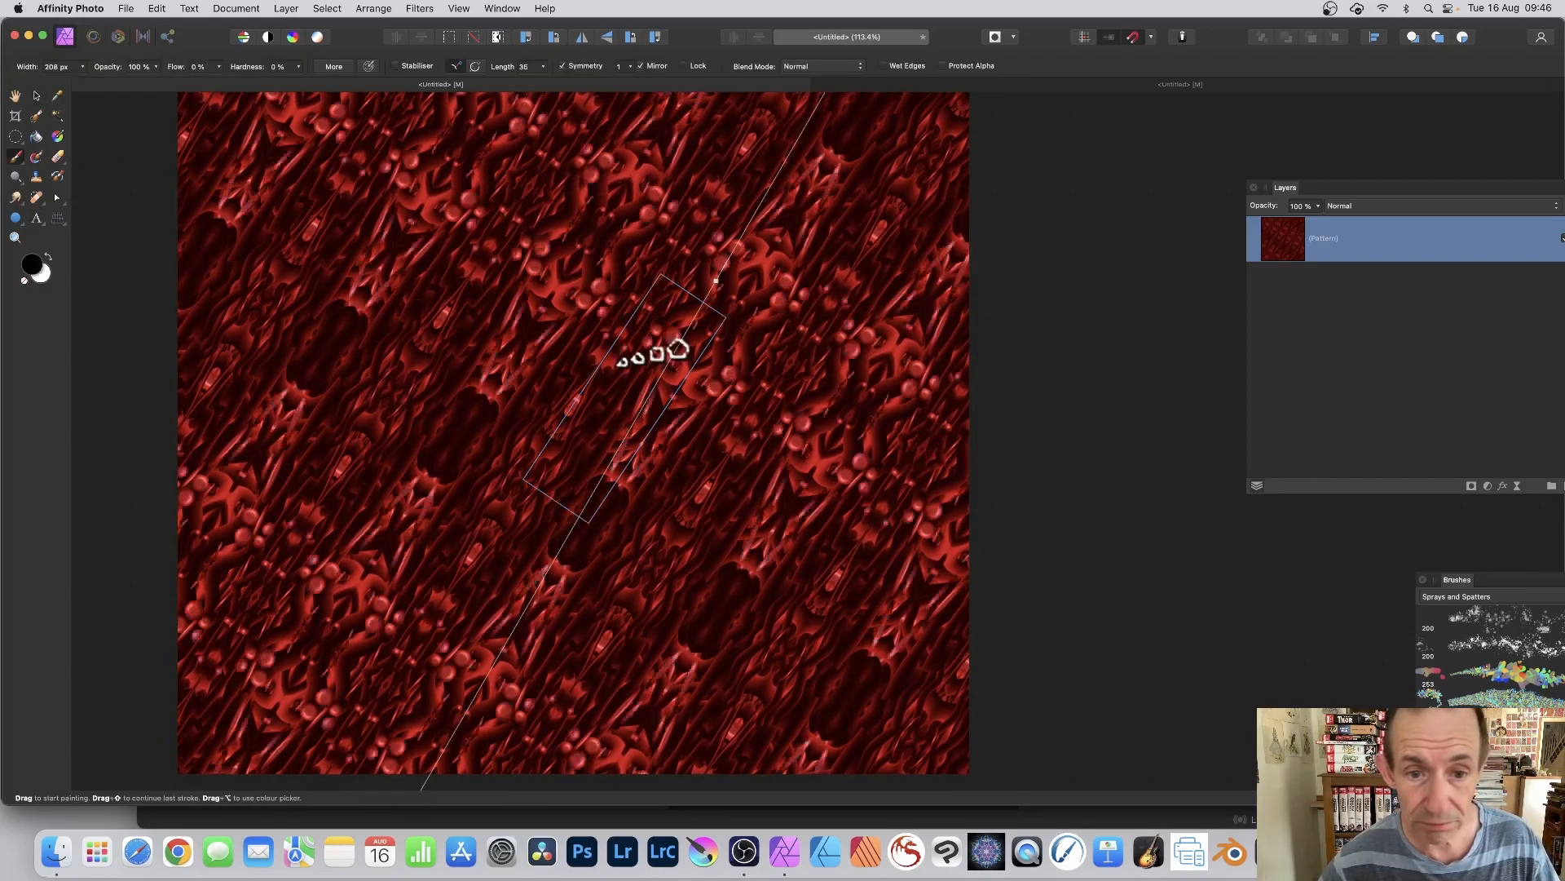
Step: Tilt the mirror axis slightly, lock the symmetry, and paint thick strokes over the pattern
mouse_move(657, 381)
mouse_down()
mouse_move(714, 395)
mouse_move(639, 395)
mouse_move(818, 123)
mouse_up()
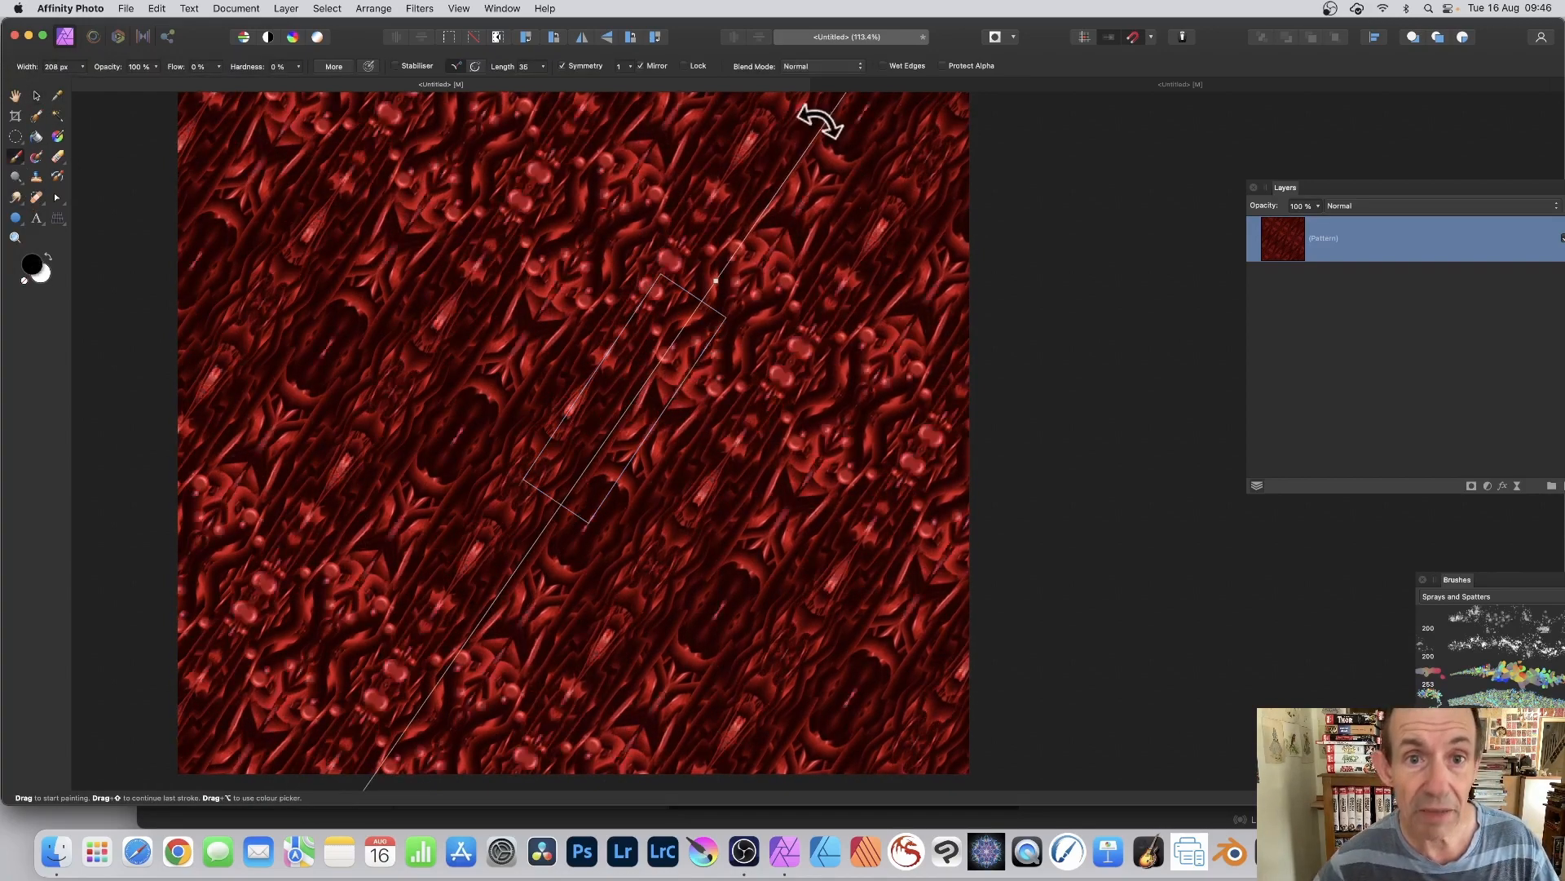
click(686, 65)
mouse_move(562, 362)
mouse_down()
mouse_move(567, 322)
mouse_move(528, 297)
mouse_move(569, 275)
mouse_move(516, 258)
mouse_move(552, 237)
mouse_move(629, 256)
mouse_move(563, 297)
mouse_move(175, 224)
mouse_move(106, 105)
mouse_up()
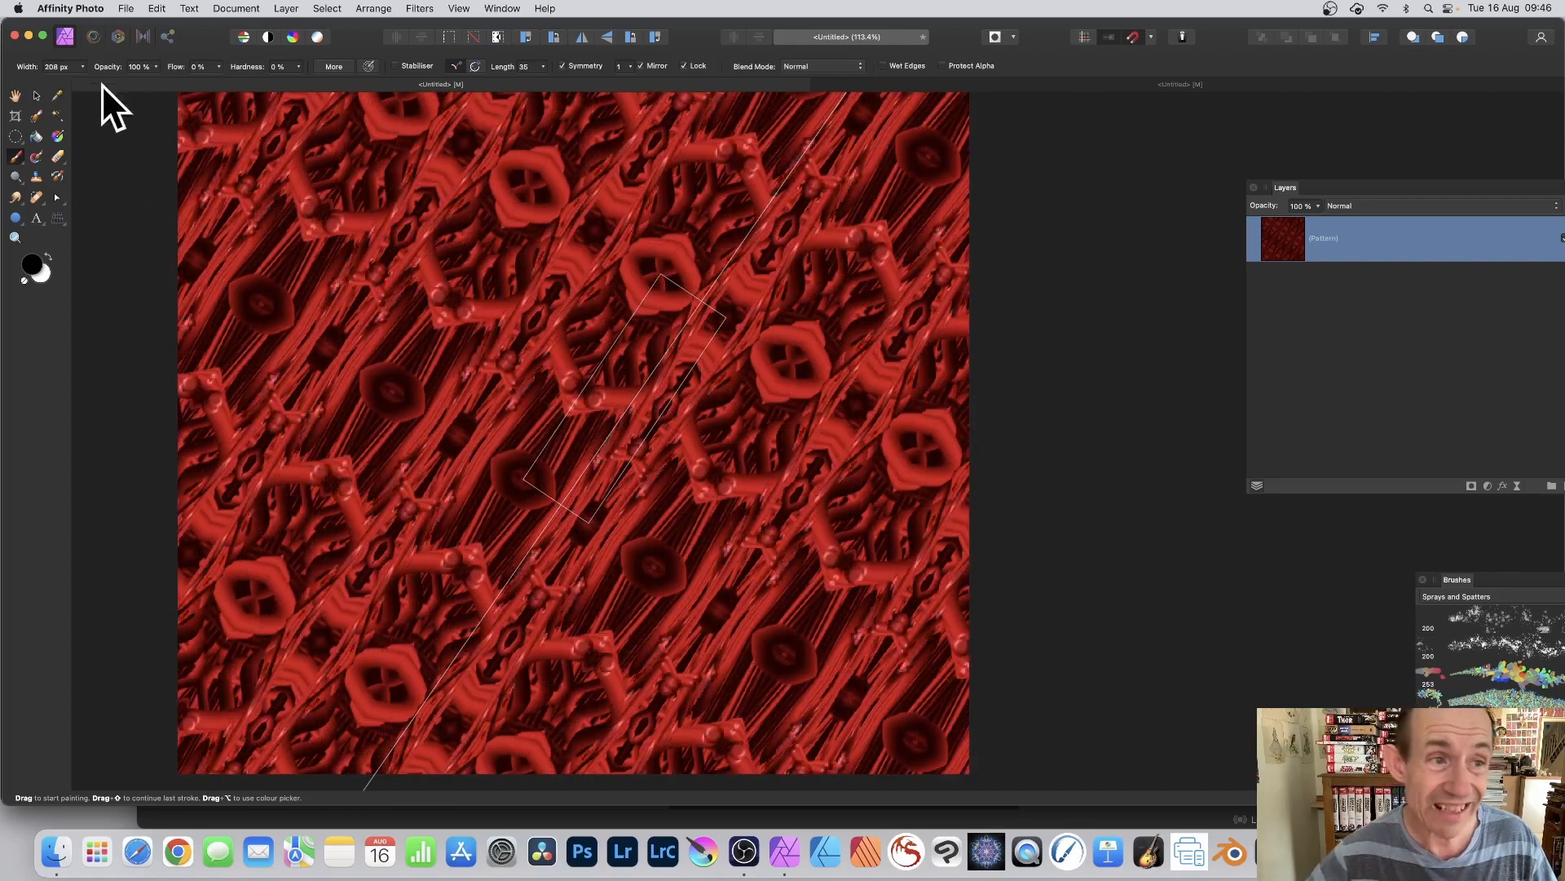
Step: Set the brush rotation to 28 %, keep wet edges at "Don't set wet edges", and close the brush settings
click(334, 66)
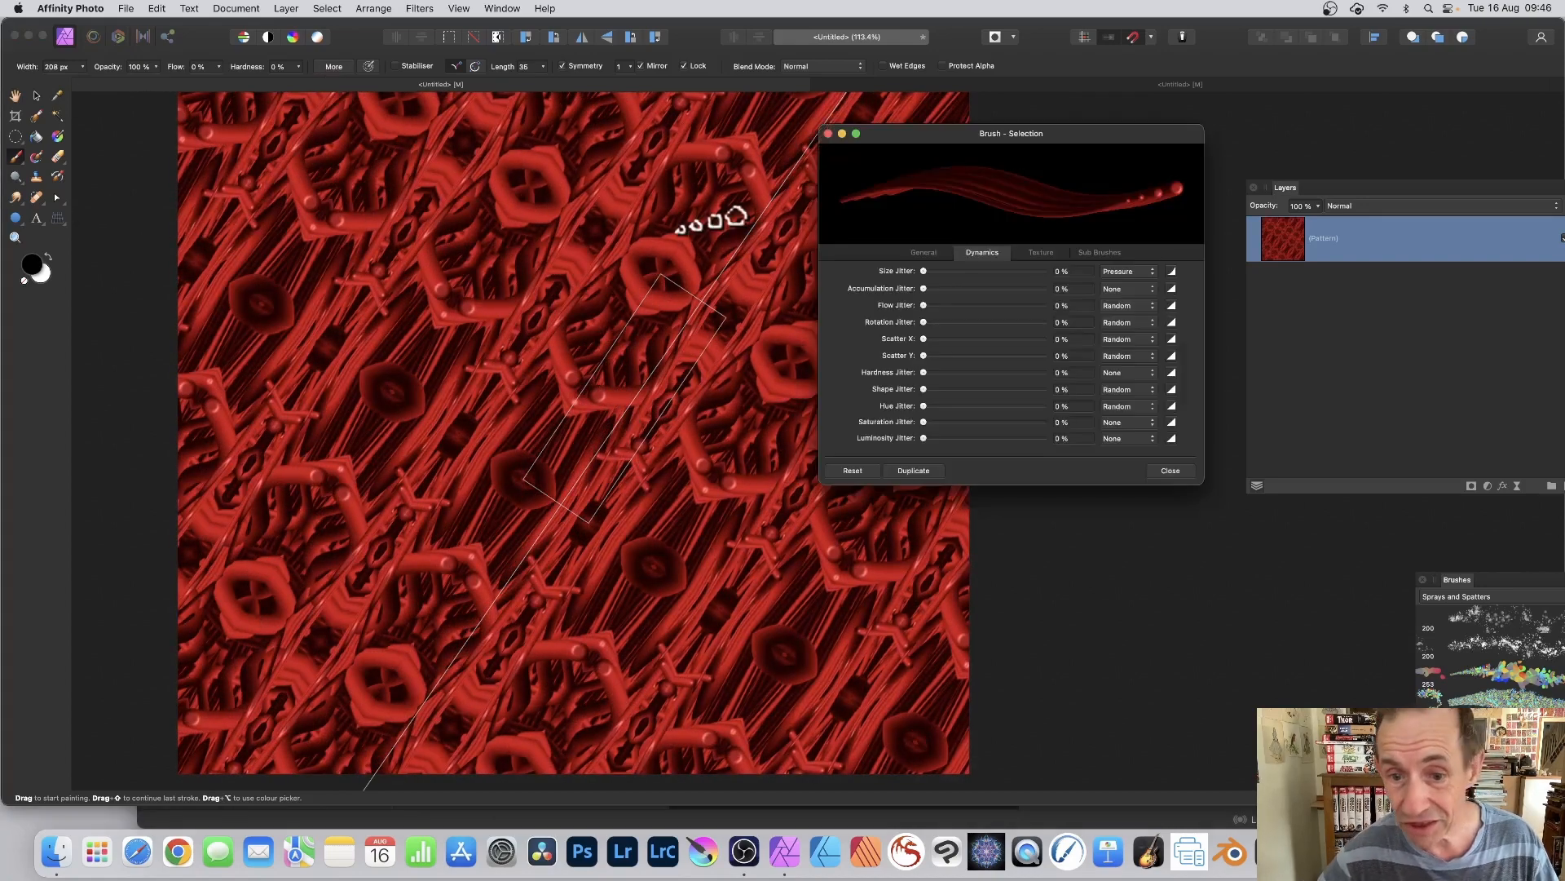
click(924, 252)
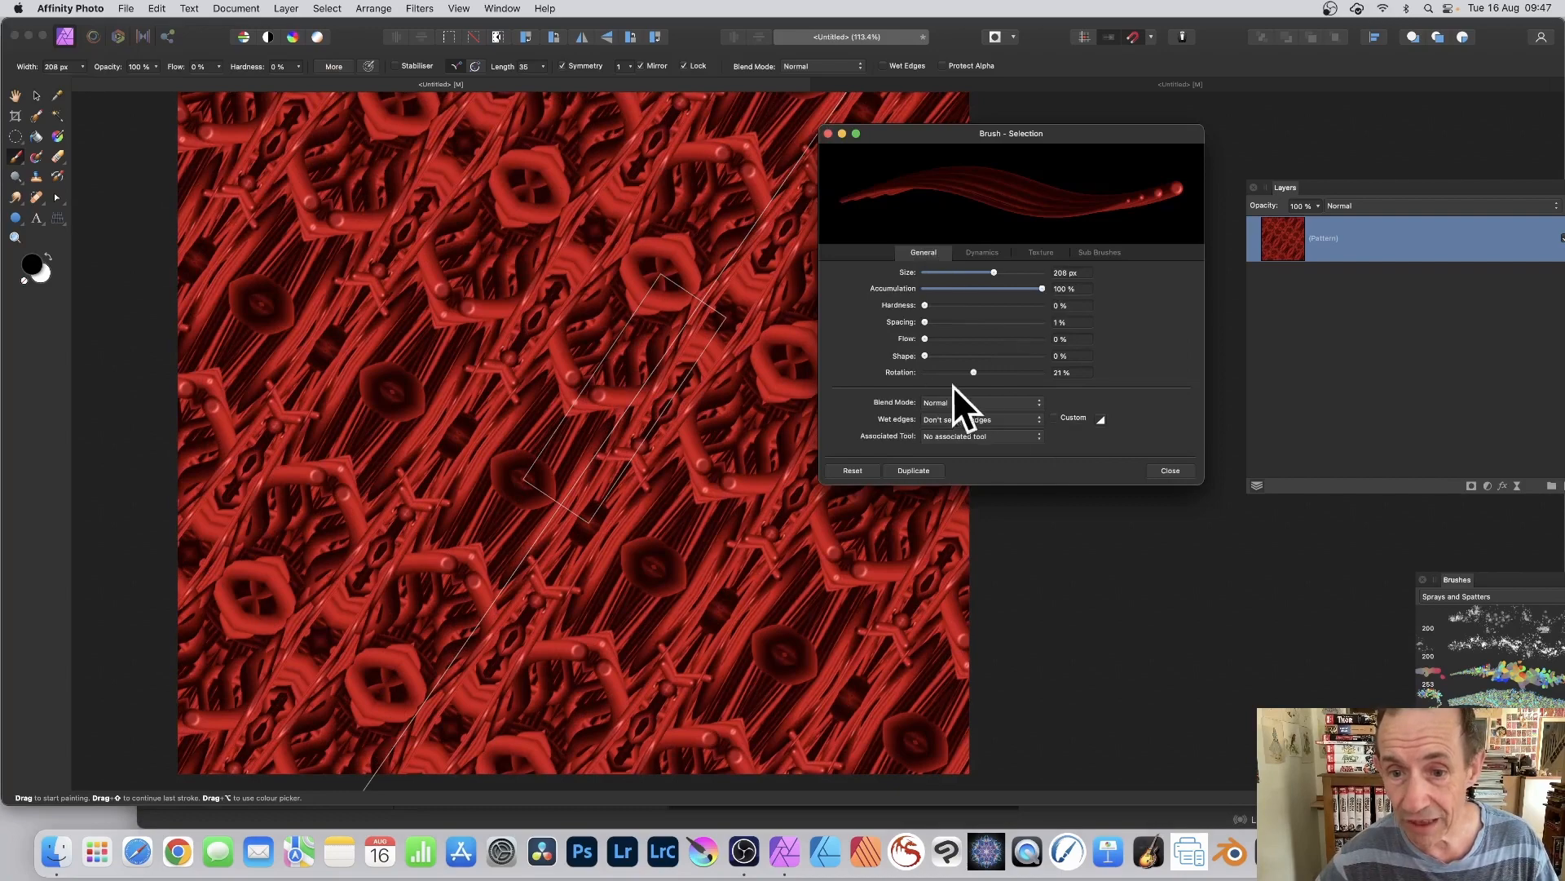
drag(974, 372, 991, 372)
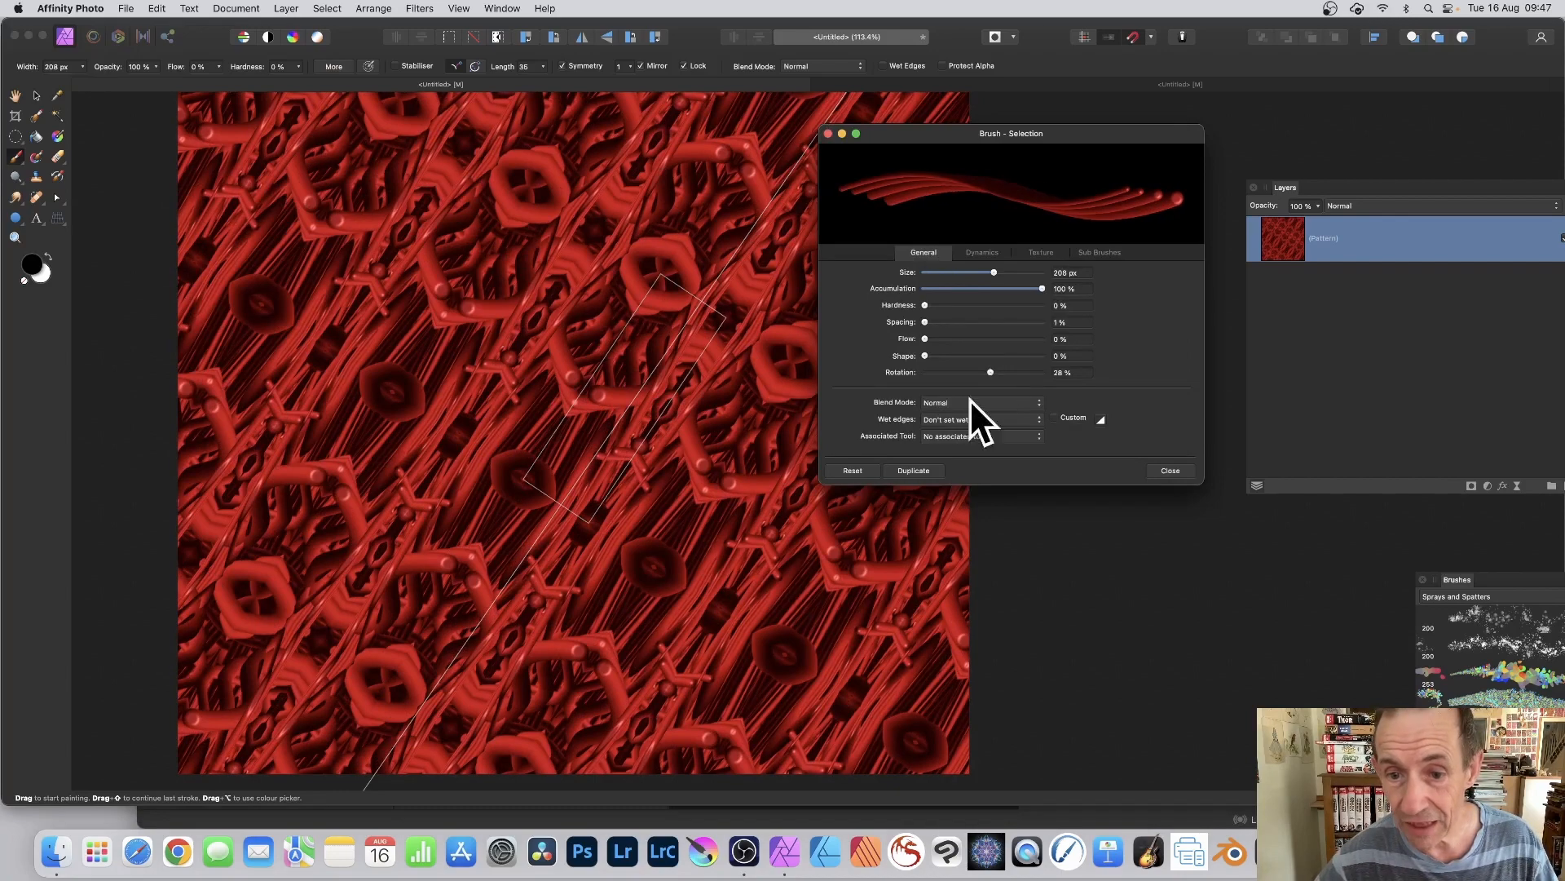
click(962, 419)
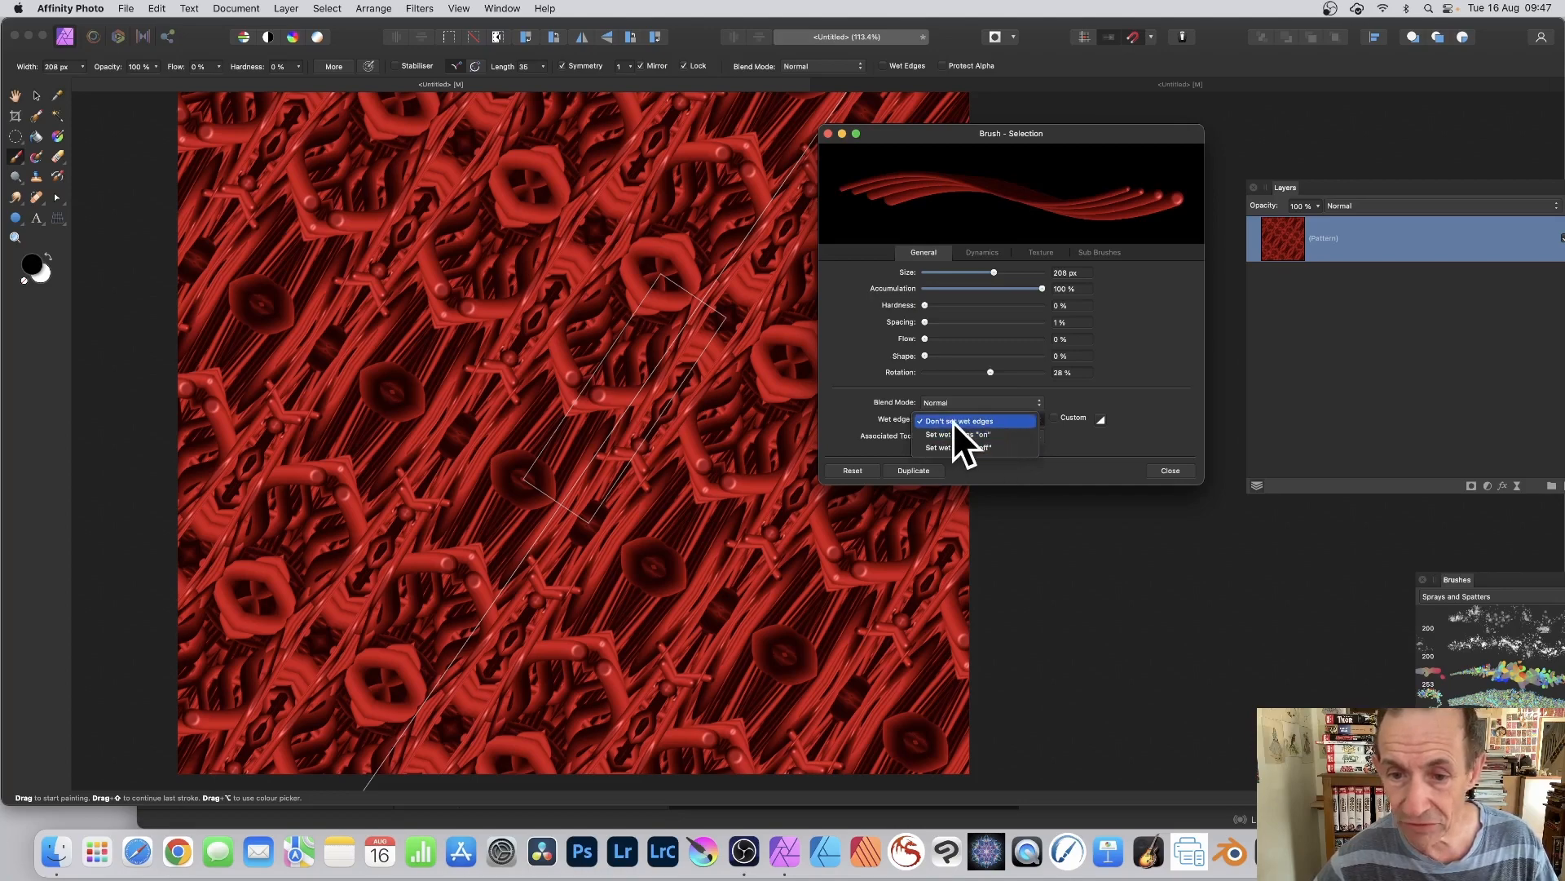
click(955, 421)
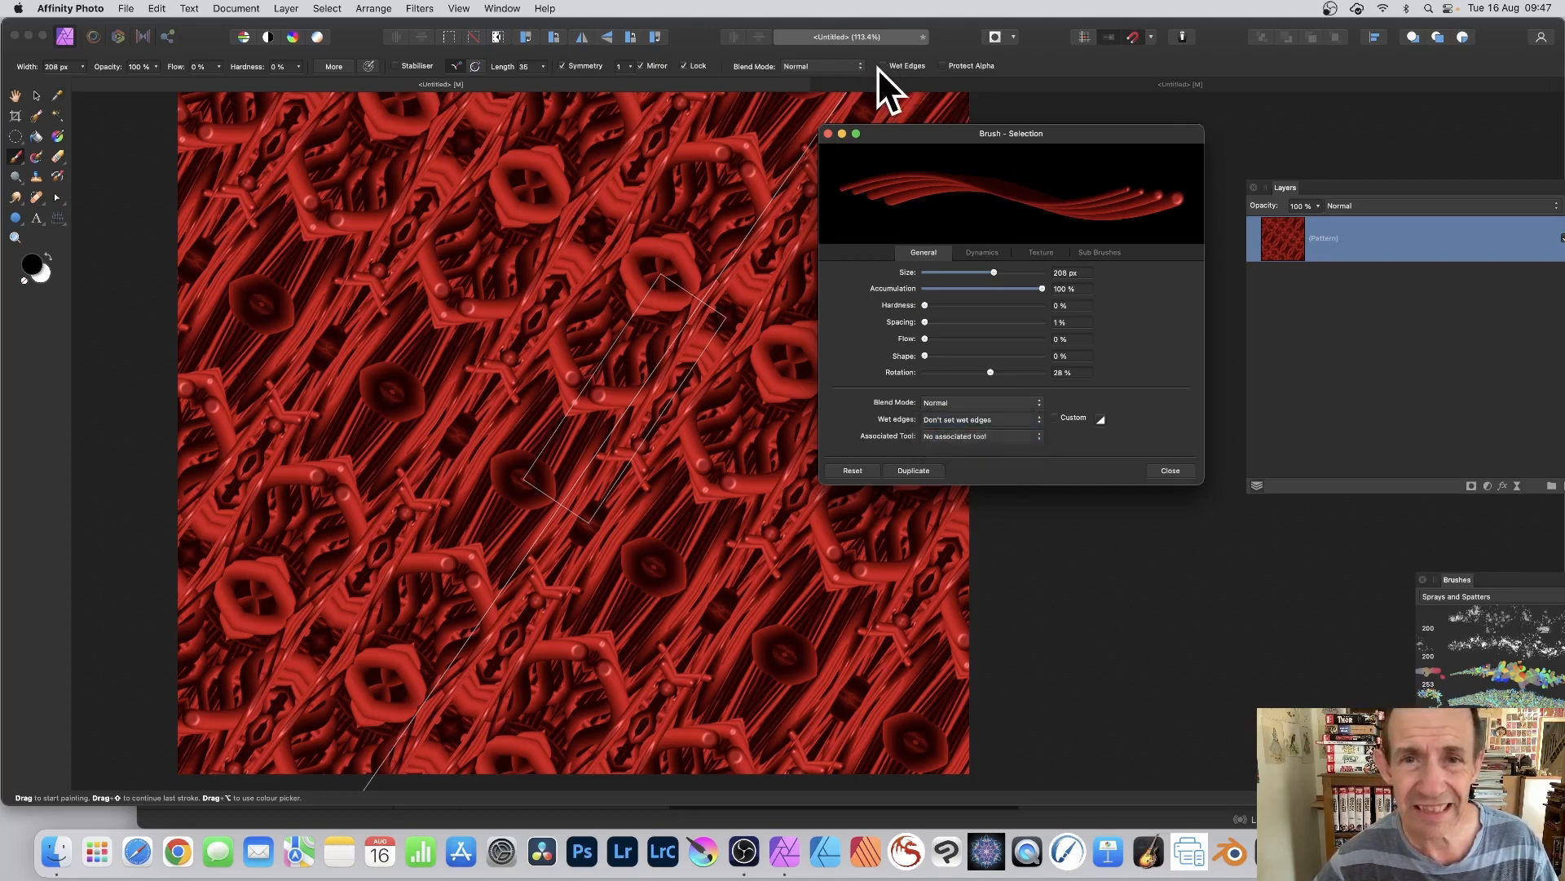
click(1168, 472)
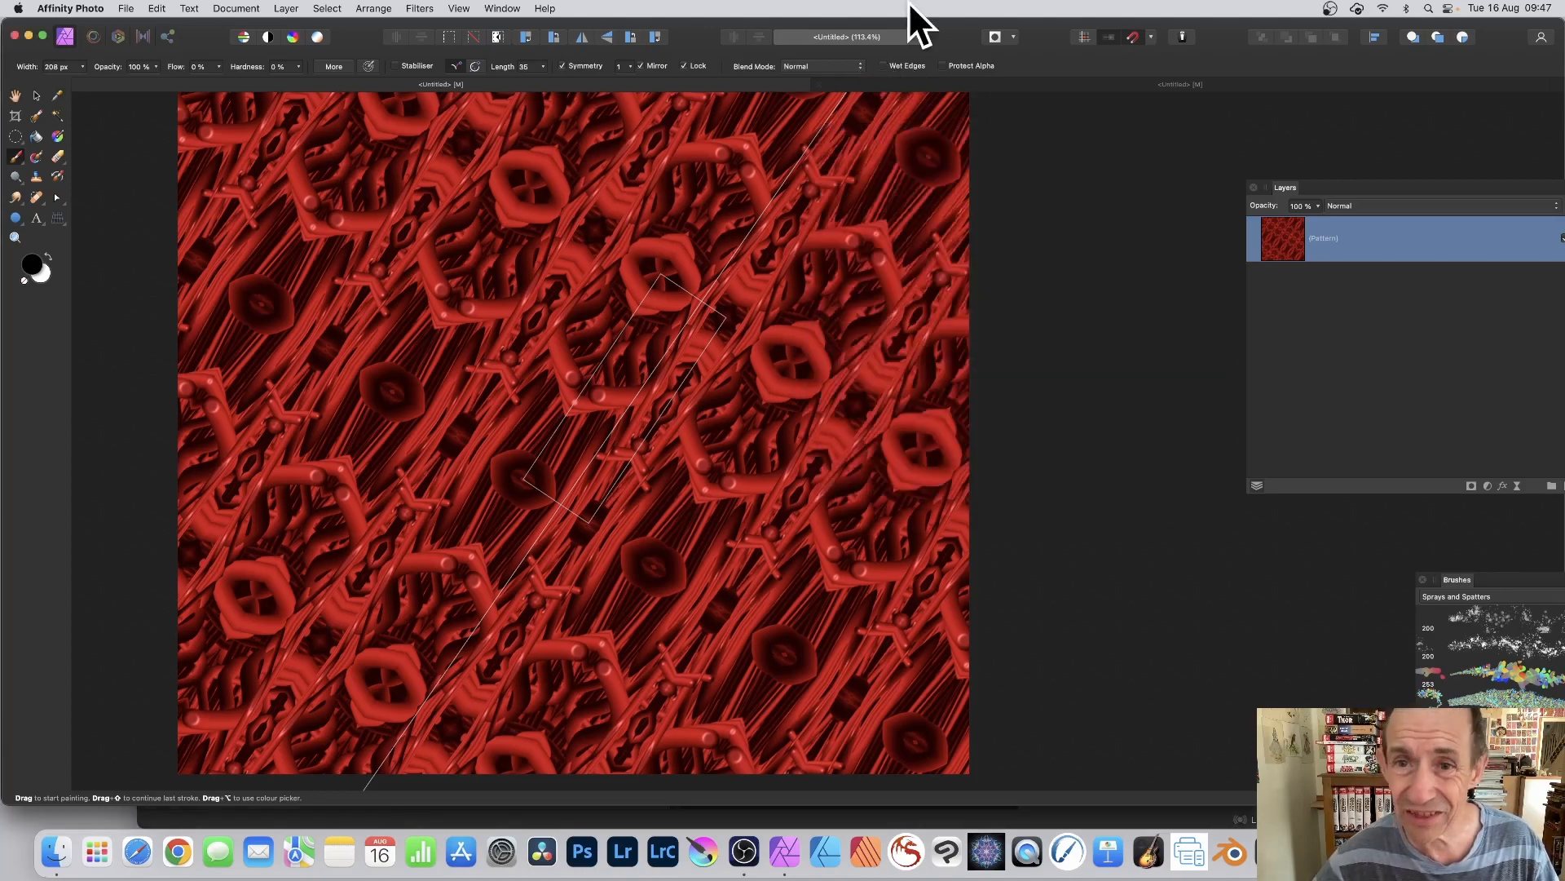
Step: Turn on Wet Edges for the brush and paint strokes across the pattern
click(883, 66)
mouse_move(196, 252)
mouse_down()
mouse_move(558, 395)
mouse_move(614, 379)
mouse_move(606, 411)
mouse_move(587, 407)
mouse_move(612, 384)
mouse_move(582, 363)
mouse_move(596, 333)
mouse_move(570, 294)
mouse_move(574, 269)
mouse_move(596, 282)
mouse_move(562, 271)
mouse_move(651, 348)
mouse_move(1129, 258)
mouse_up()
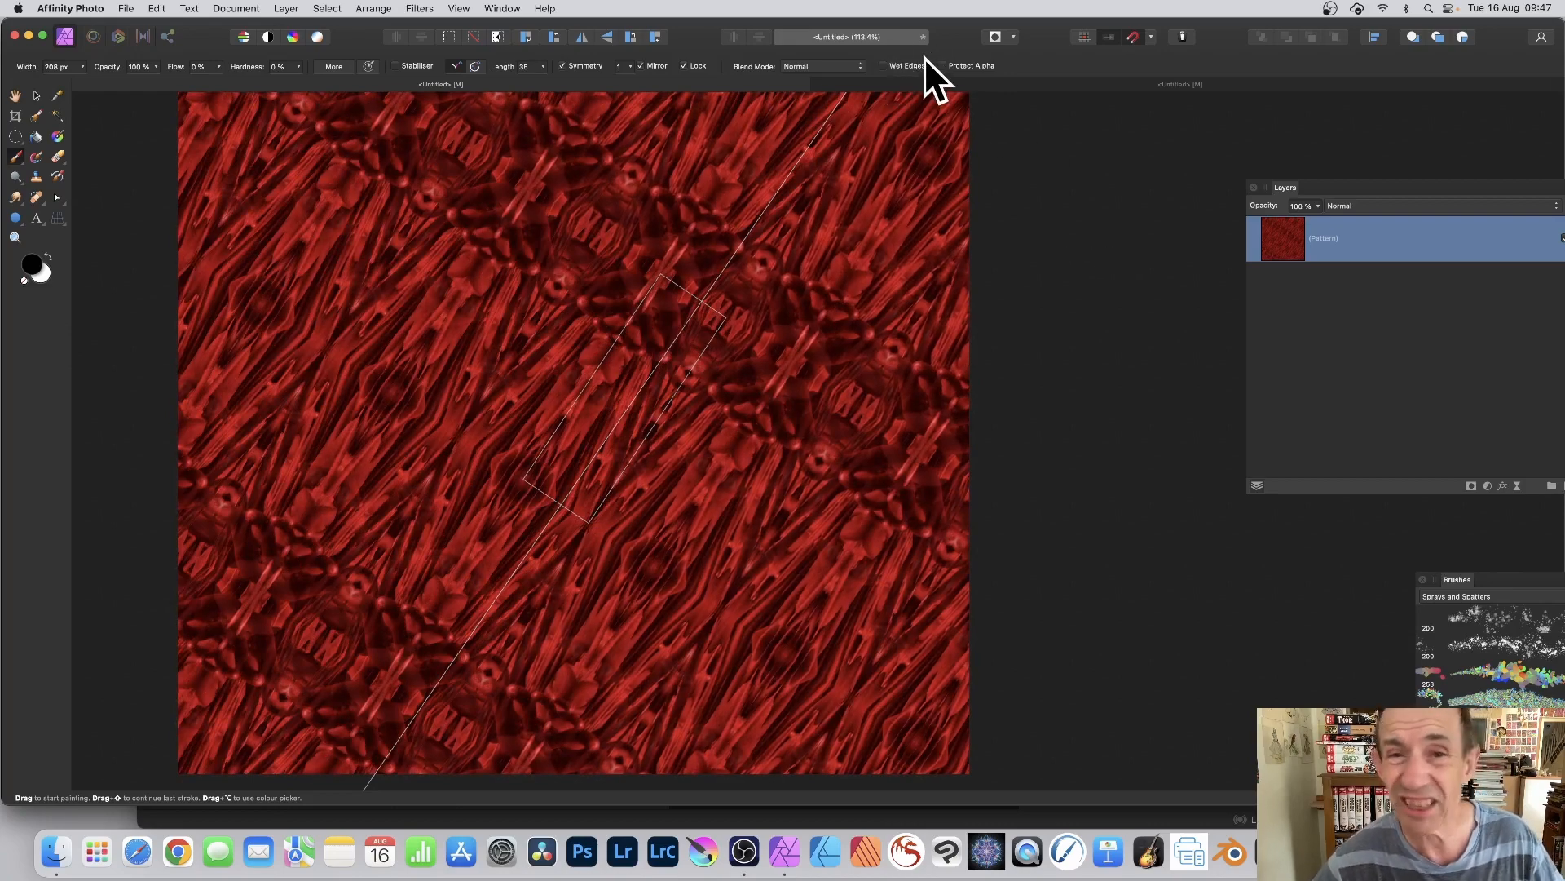
Step: Paint thick strokes over the pattern, both before and after skewing its tile into a wide parallelogram slanting up to the right
mouse_move(644, 448)
mouse_down()
mouse_move(580, 365)
mouse_move(695, 329)
mouse_move(713, 340)
mouse_move(307, 220)
mouse_up()
click(37, 96)
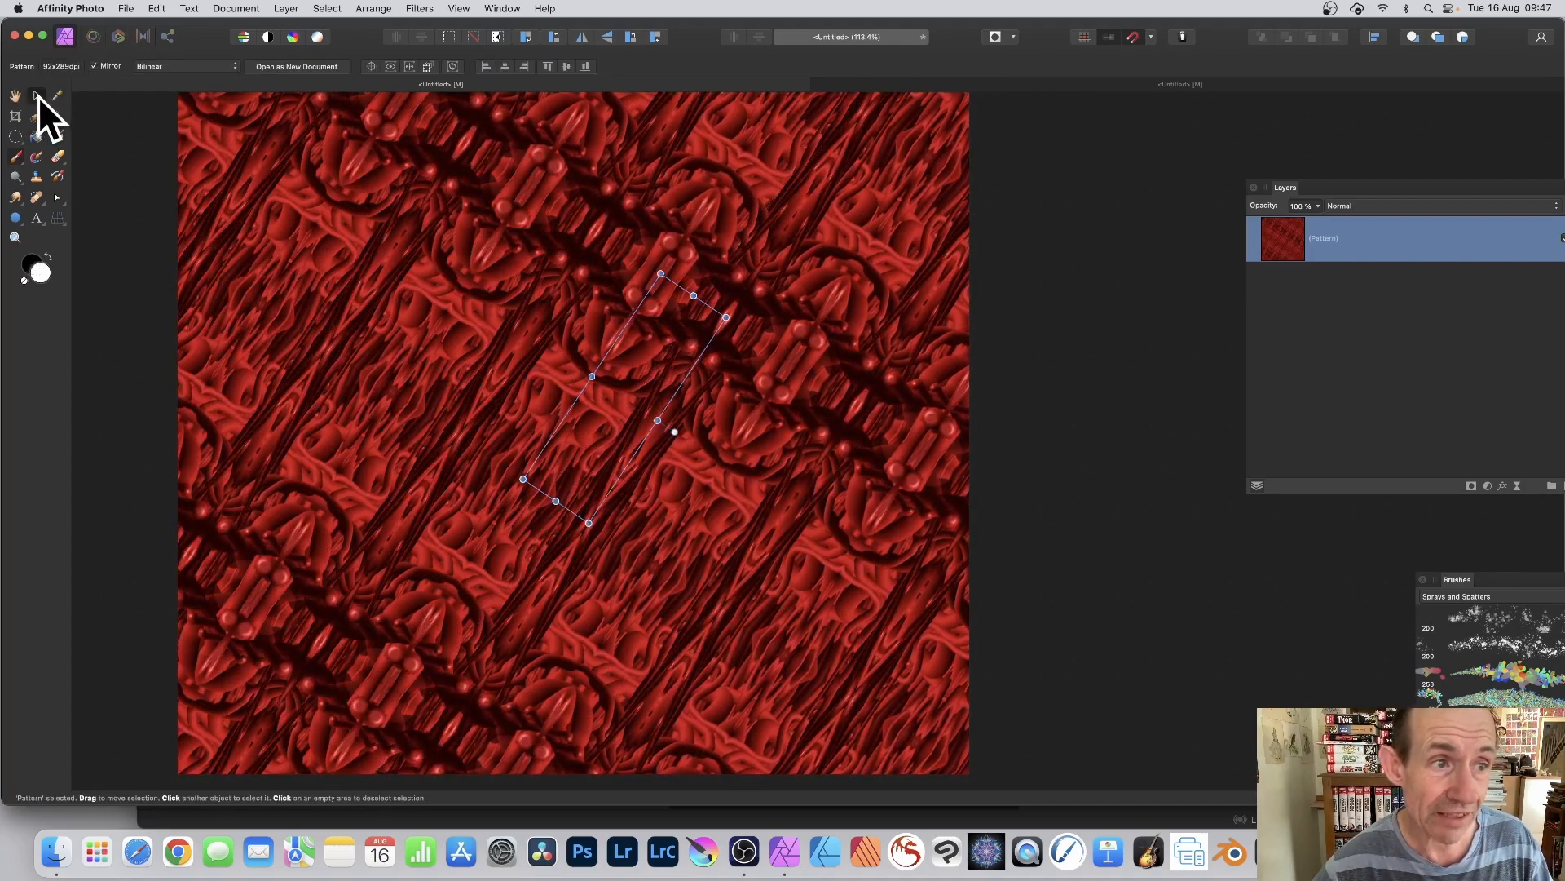
drag(658, 421, 828, 287)
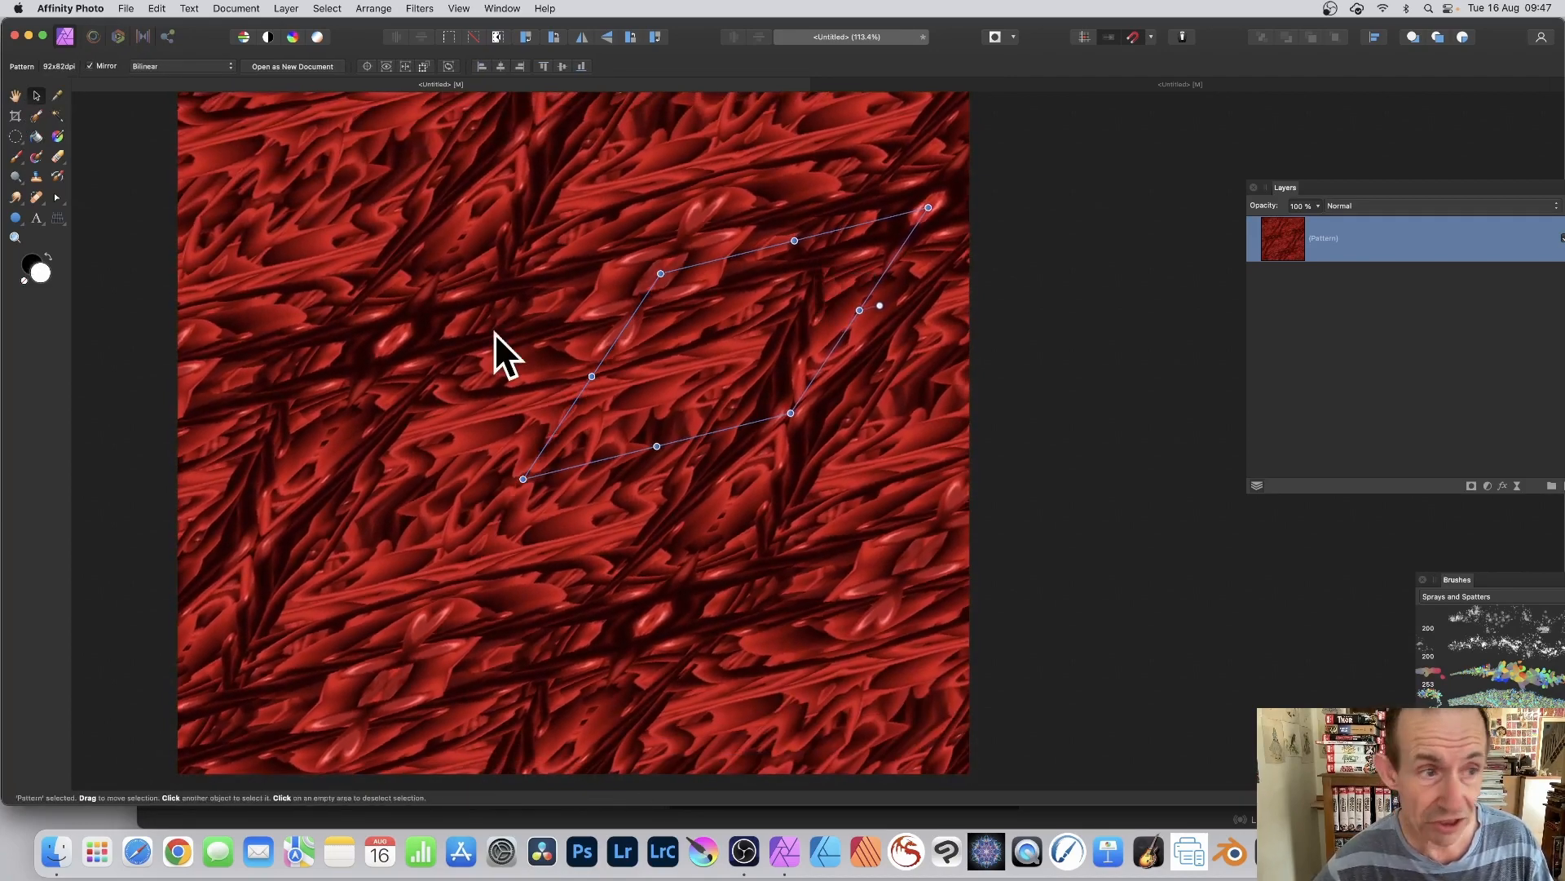
click(15, 156)
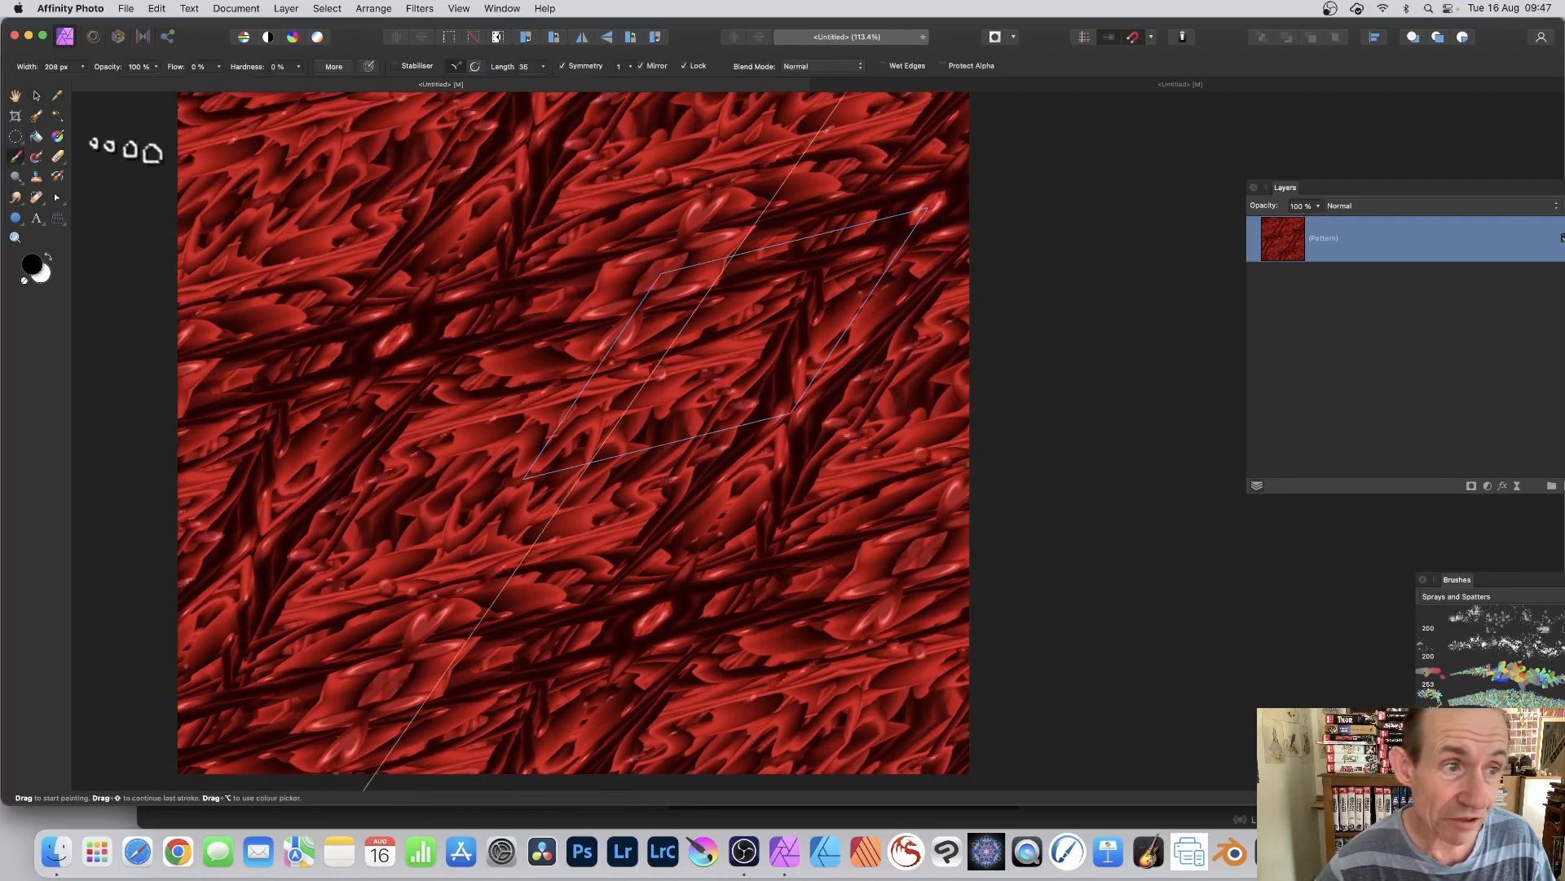
mouse_move(689, 355)
mouse_down()
mouse_move(716, 321)
mouse_move(737, 440)
mouse_move(657, 237)
mouse_move(751, 408)
mouse_move(506, 346)
mouse_move(583, 430)
mouse_move(681, 430)
mouse_up()
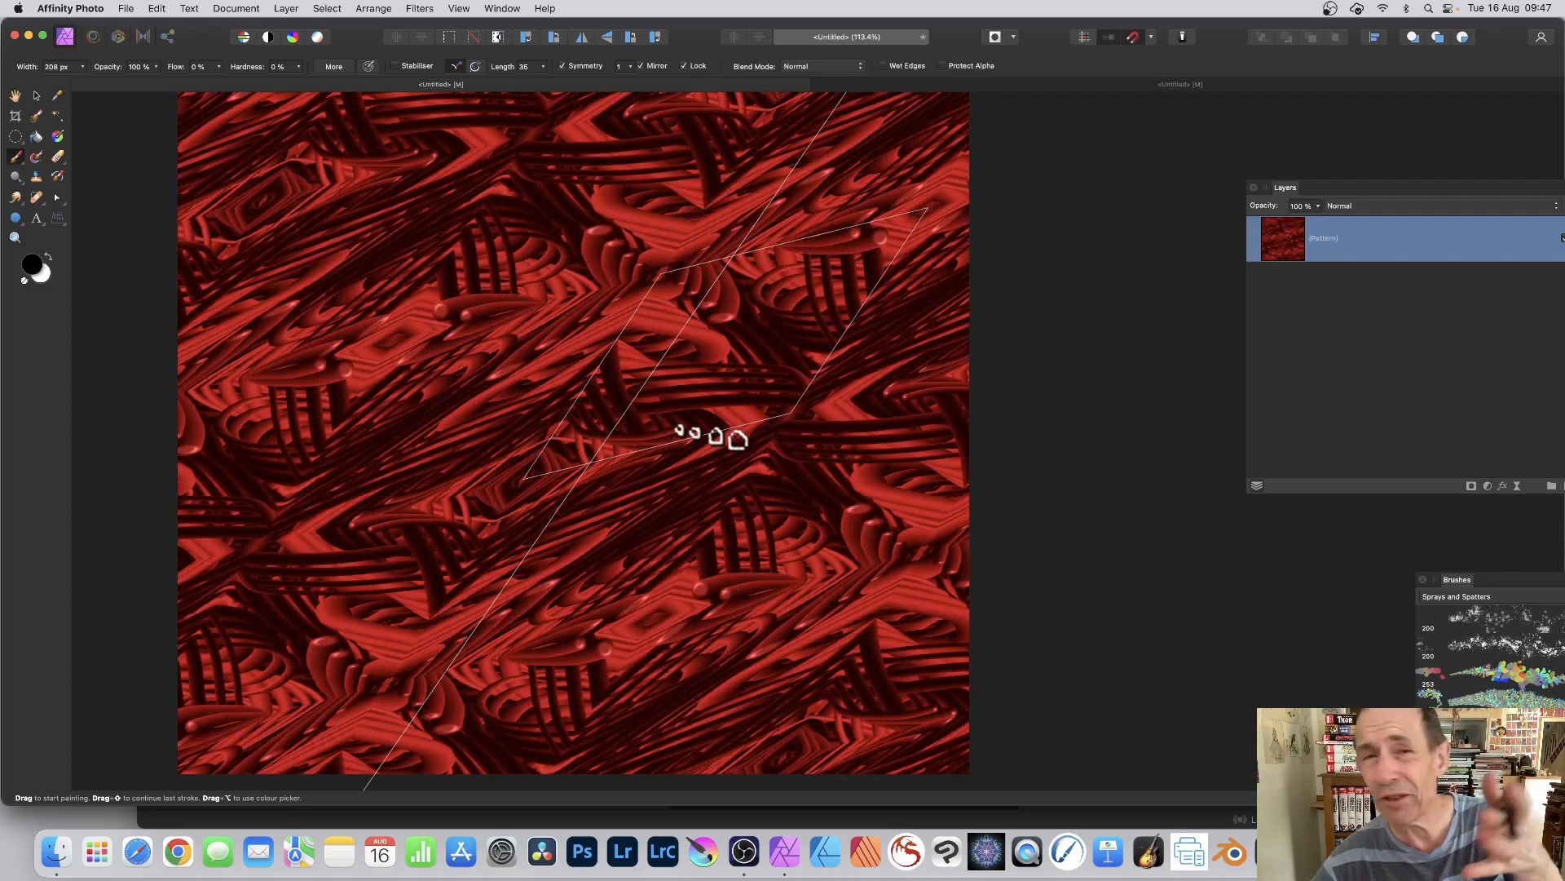
Step: Duplicate the pattern layer and paint more mirrored strokes on the upper copy
drag(1331, 186, 913, 173)
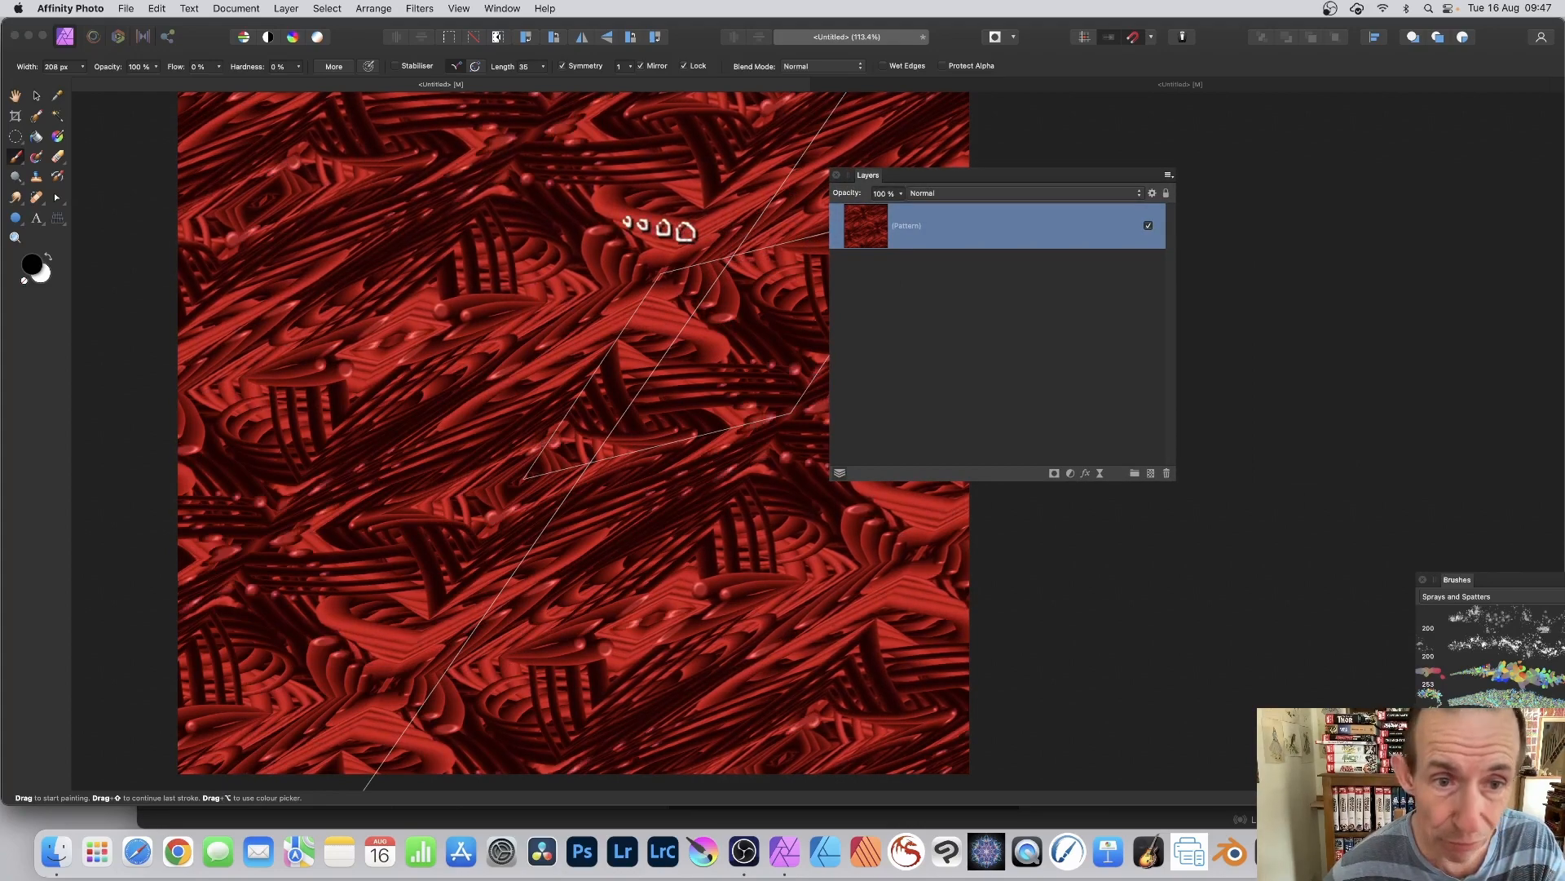
click(278, 7)
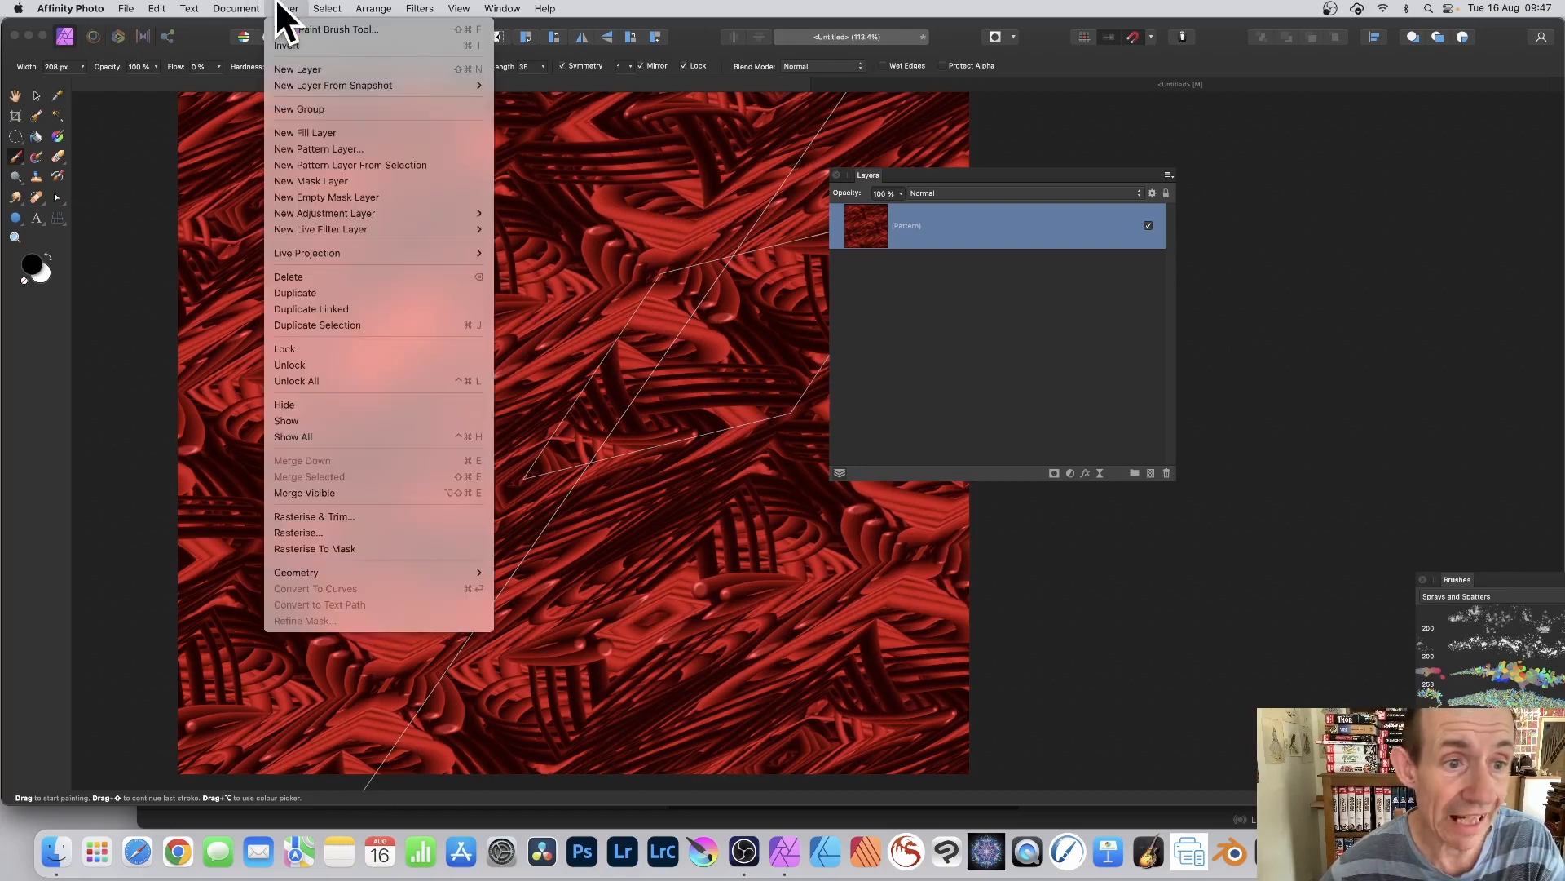
click(351, 292)
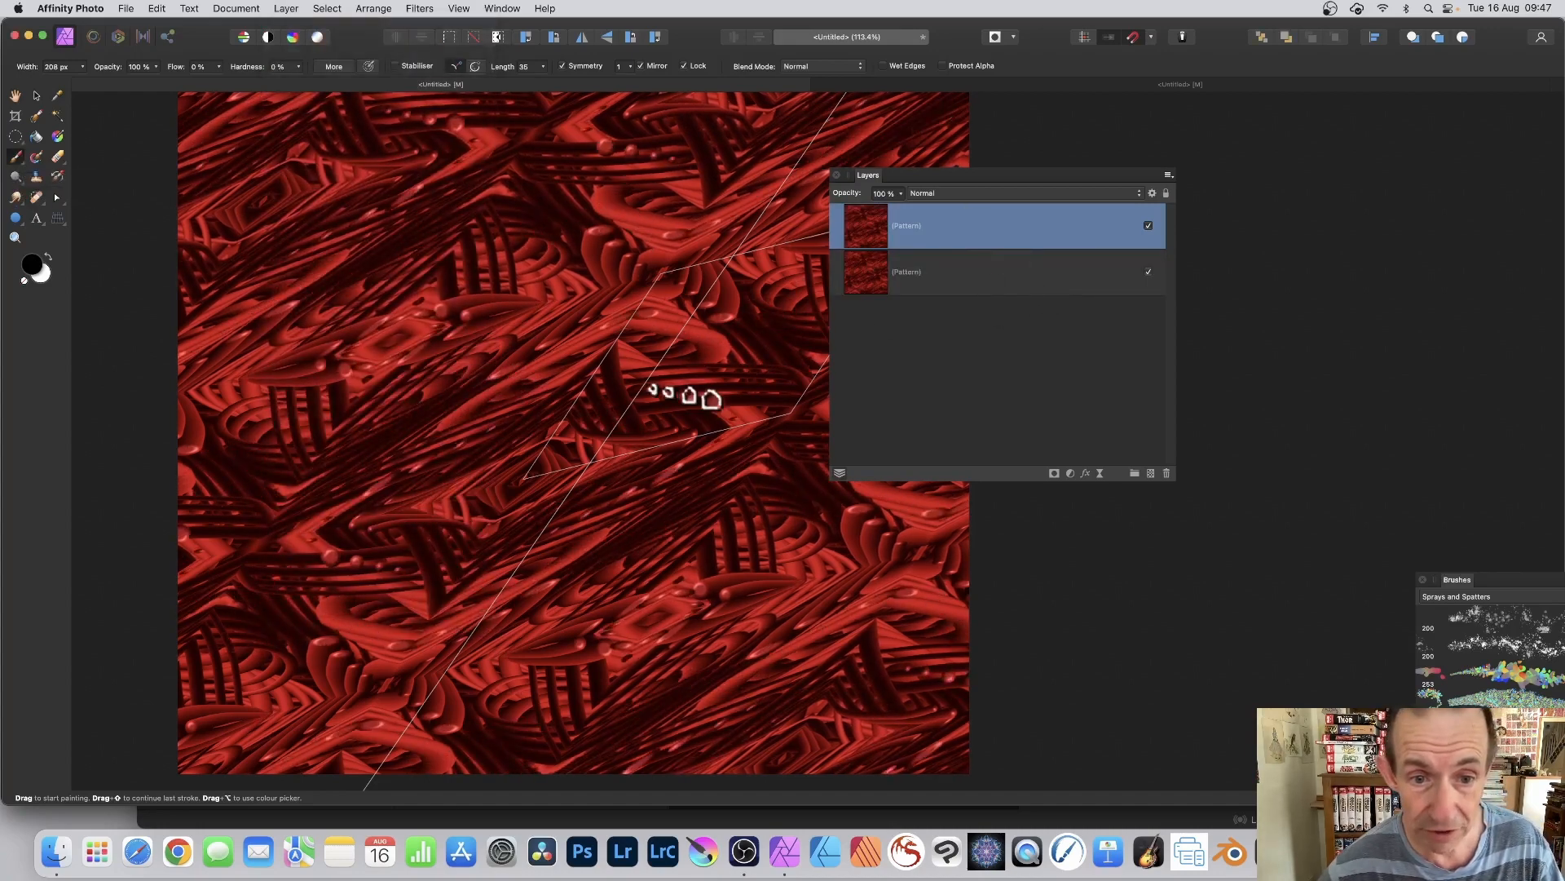
mouse_move(683, 396)
mouse_down()
mouse_move(542, 252)
mouse_move(693, 383)
mouse_up()
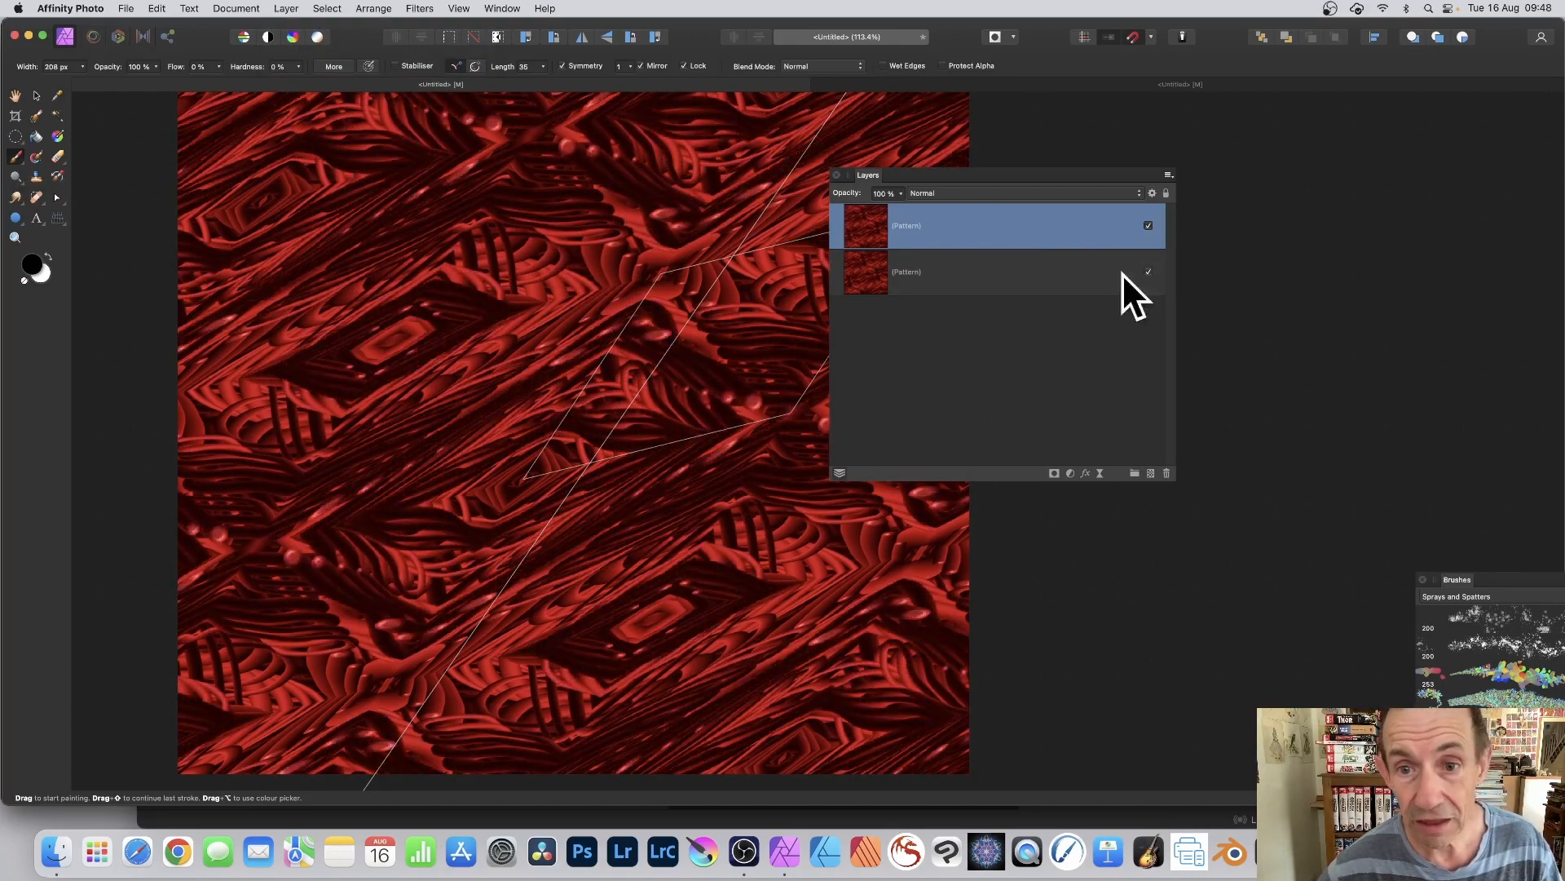
Step: Set the upper pattern layer's blend mode to Difference and paint strokes across it
click(933, 191)
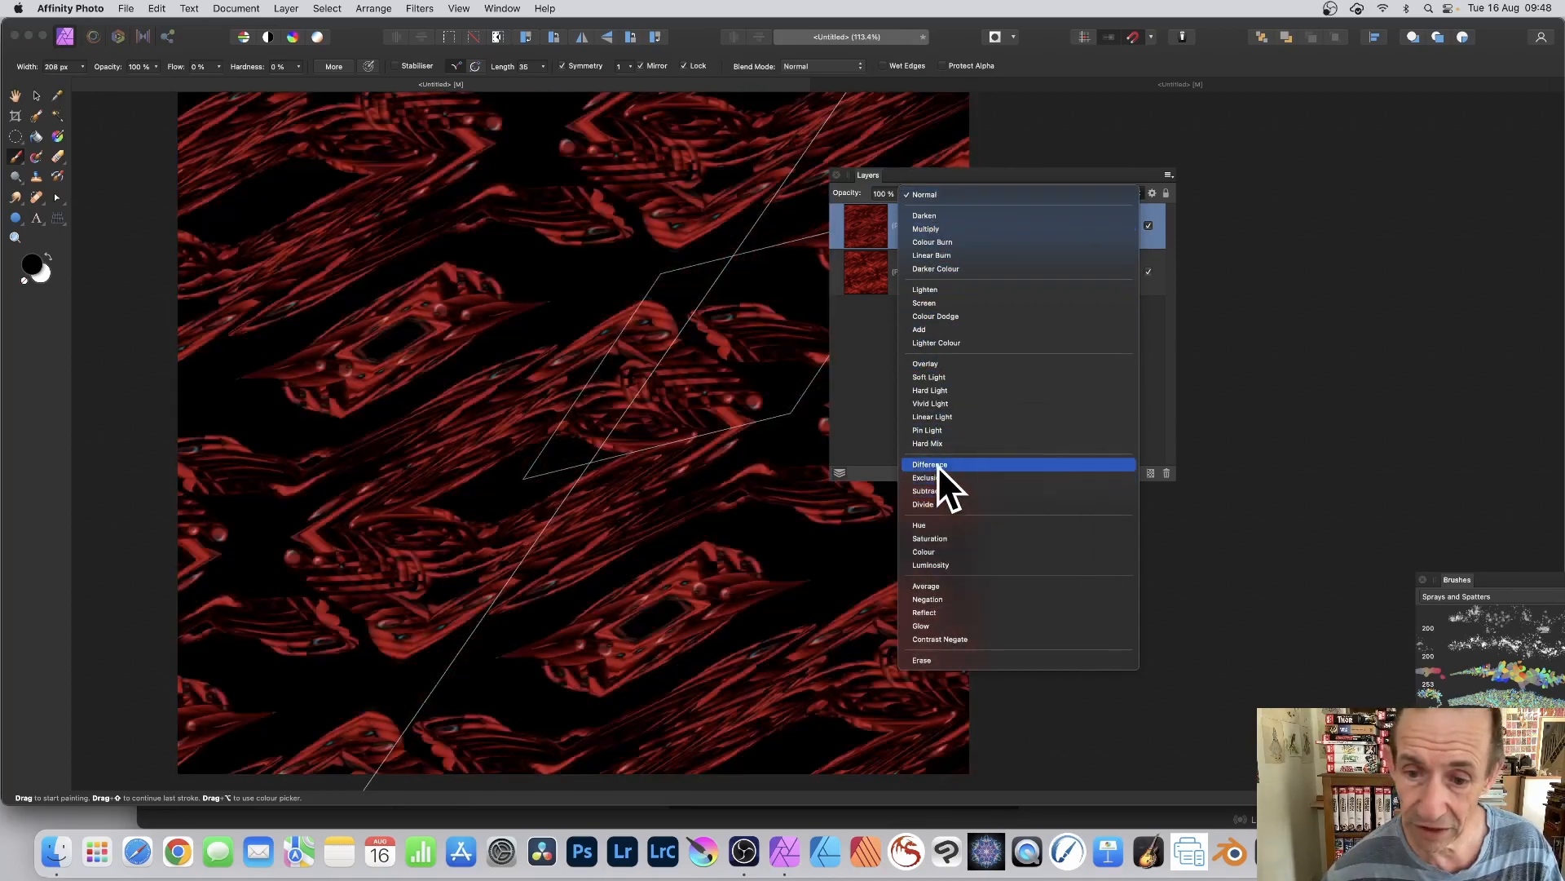
click(938, 465)
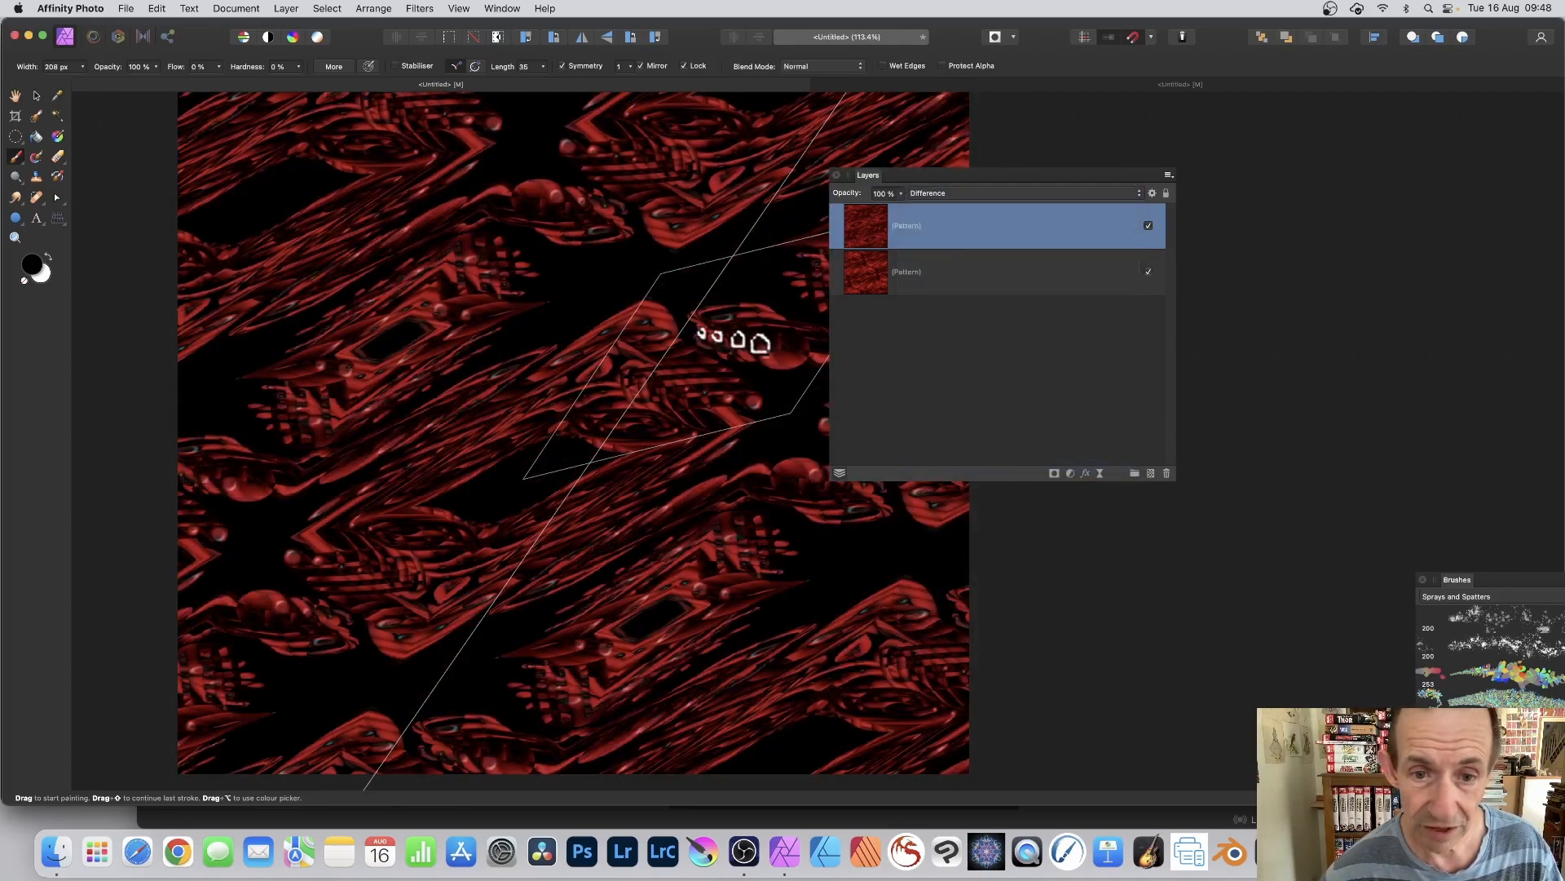
mouse_move(668, 268)
mouse_down()
mouse_move(720, 304)
mouse_move(671, 345)
mouse_move(567, 198)
mouse_move(748, 366)
mouse_up()
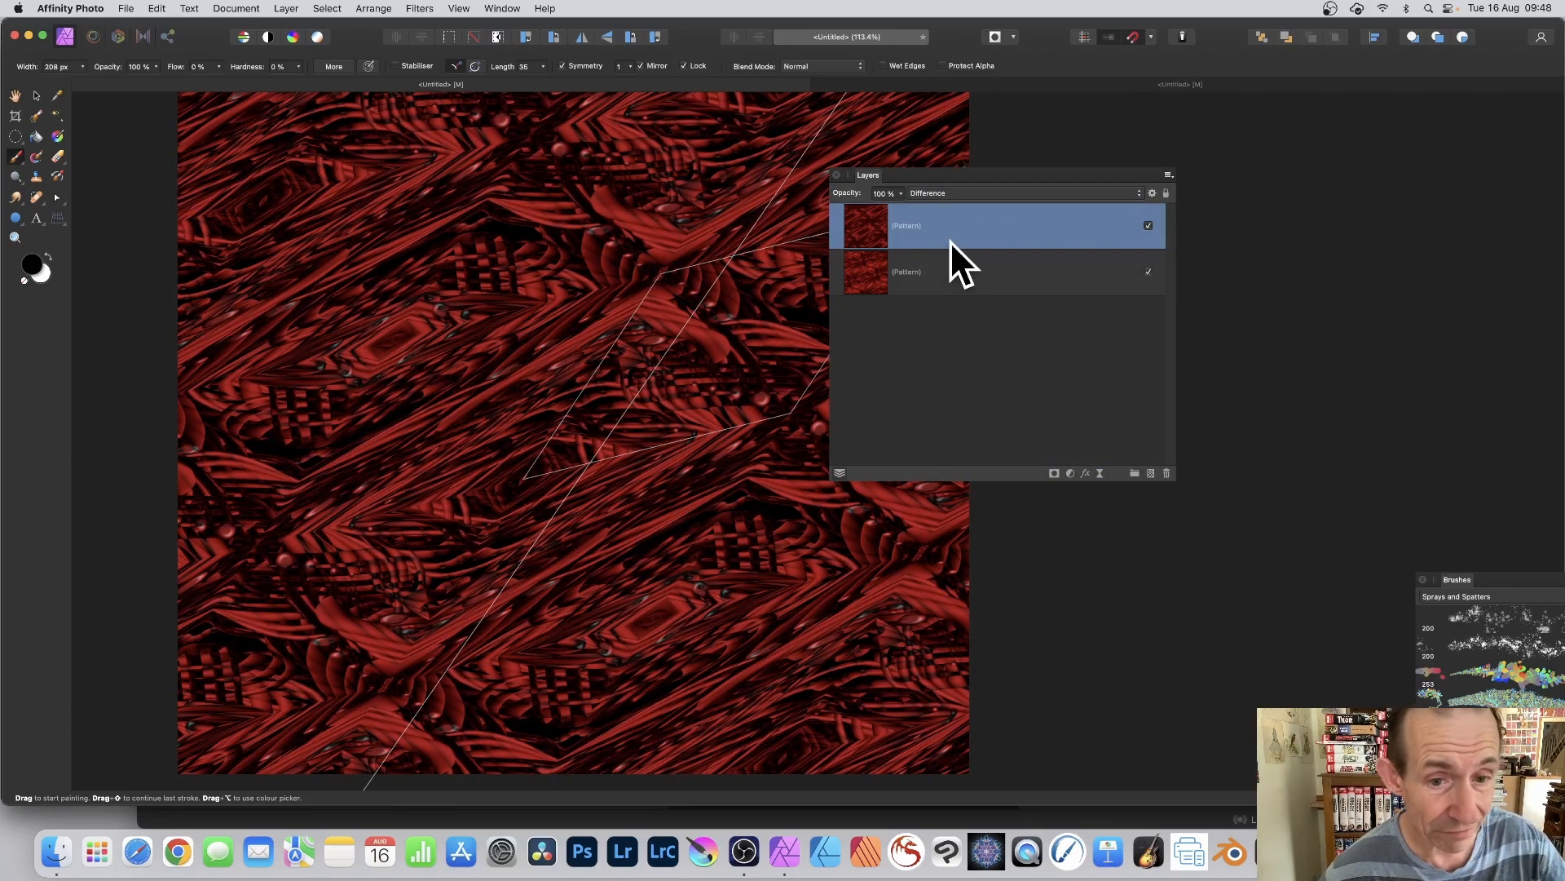
mouse_move(647, 408)
mouse_down()
mouse_move(574, 286)
mouse_move(674, 384)
mouse_move(587, 203)
mouse_up()
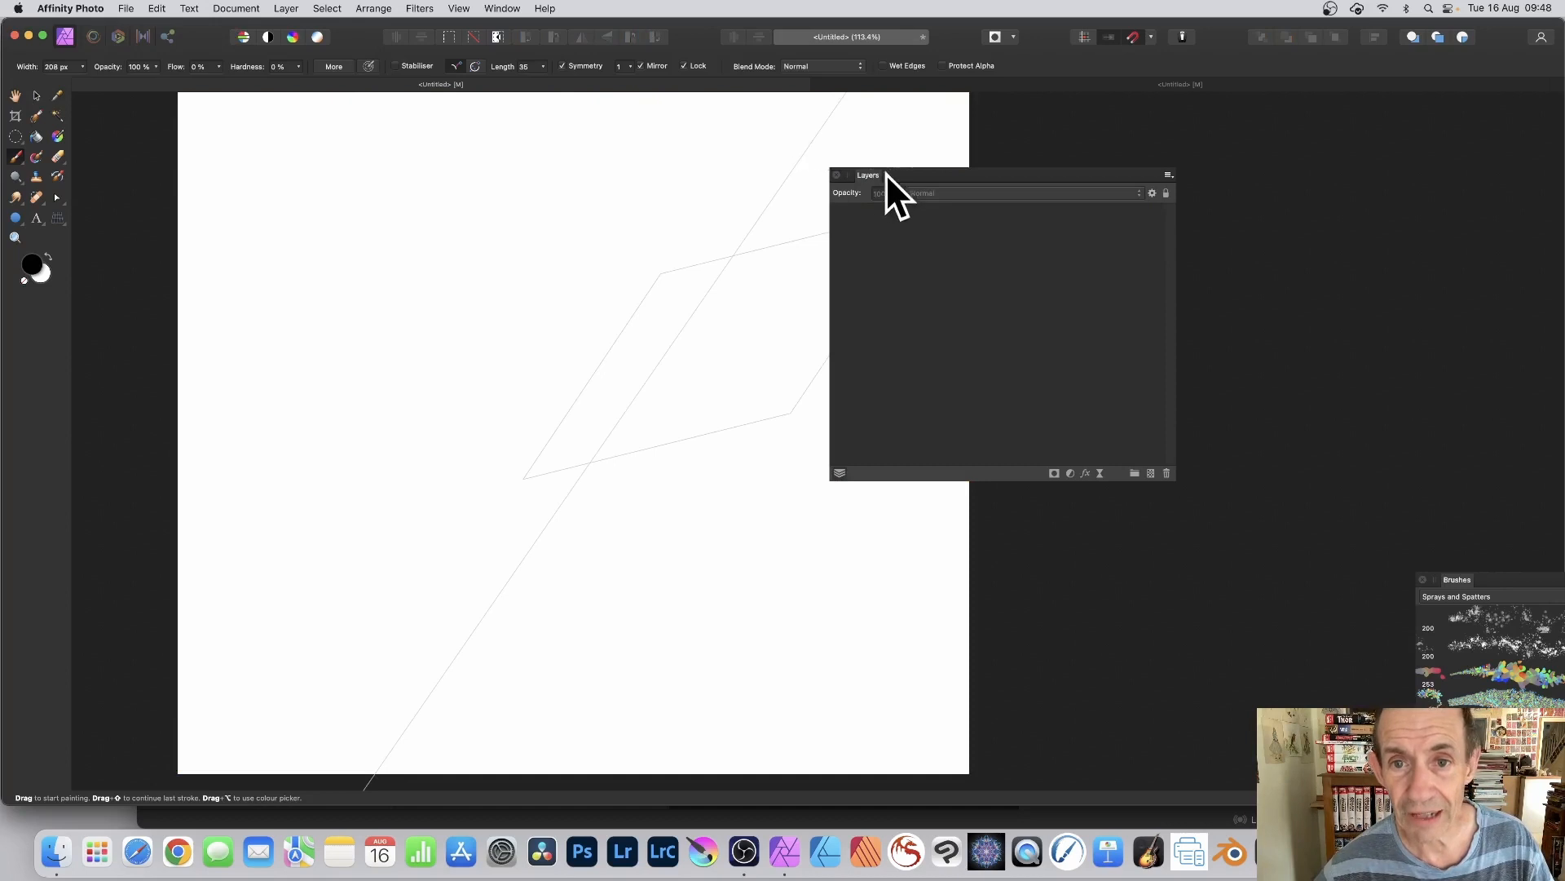
Step: Add a new 1000 × 1000 px pattern layer to the emptied document
drag(885, 175, 1083, 185)
click(36, 96)
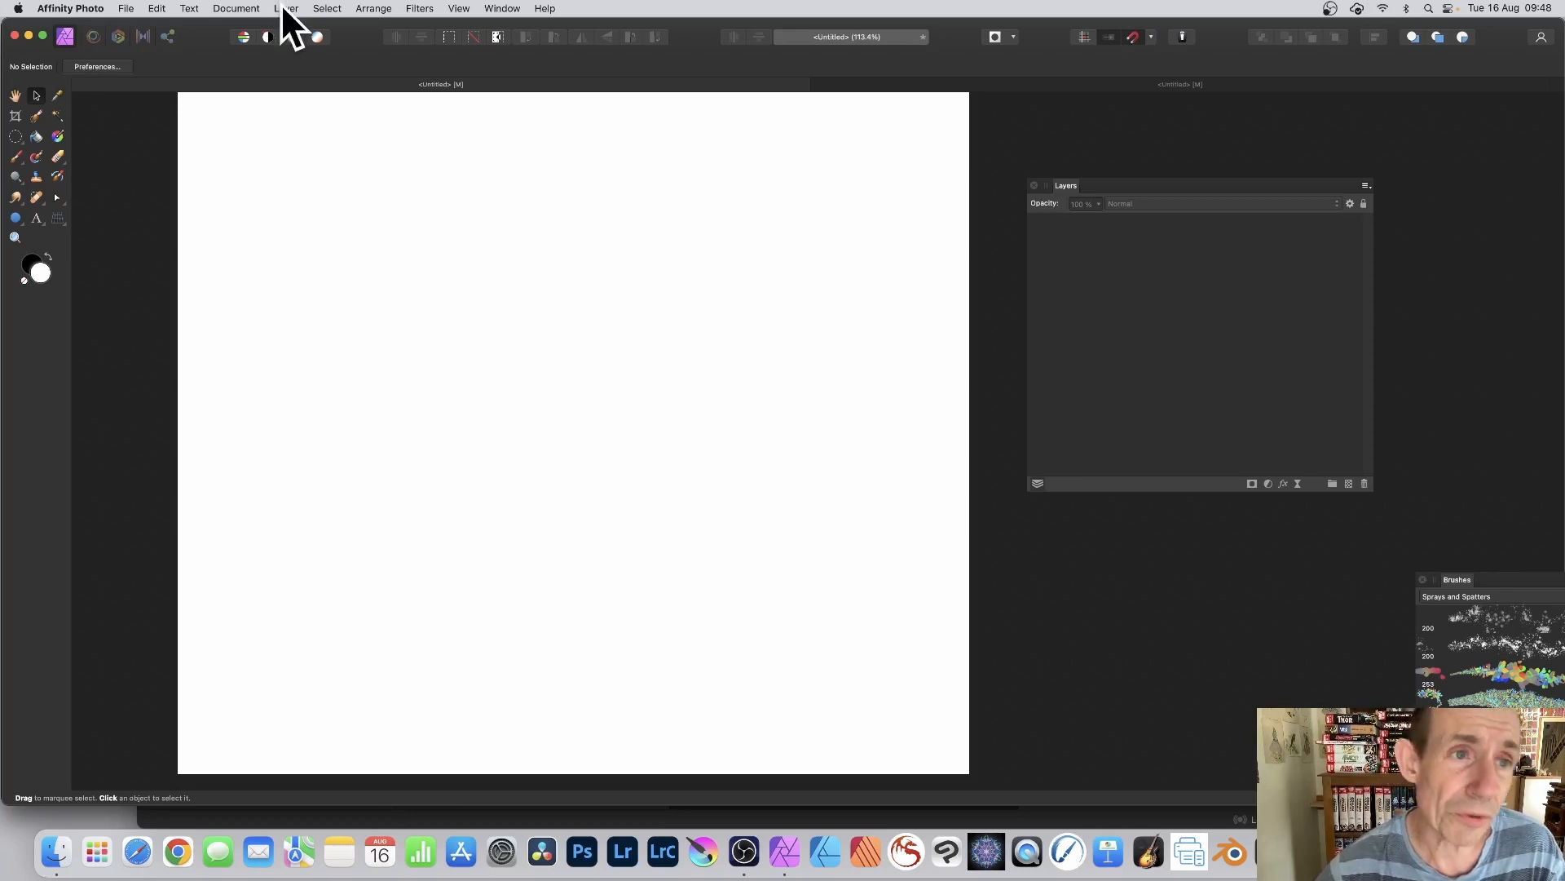
click(287, 9)
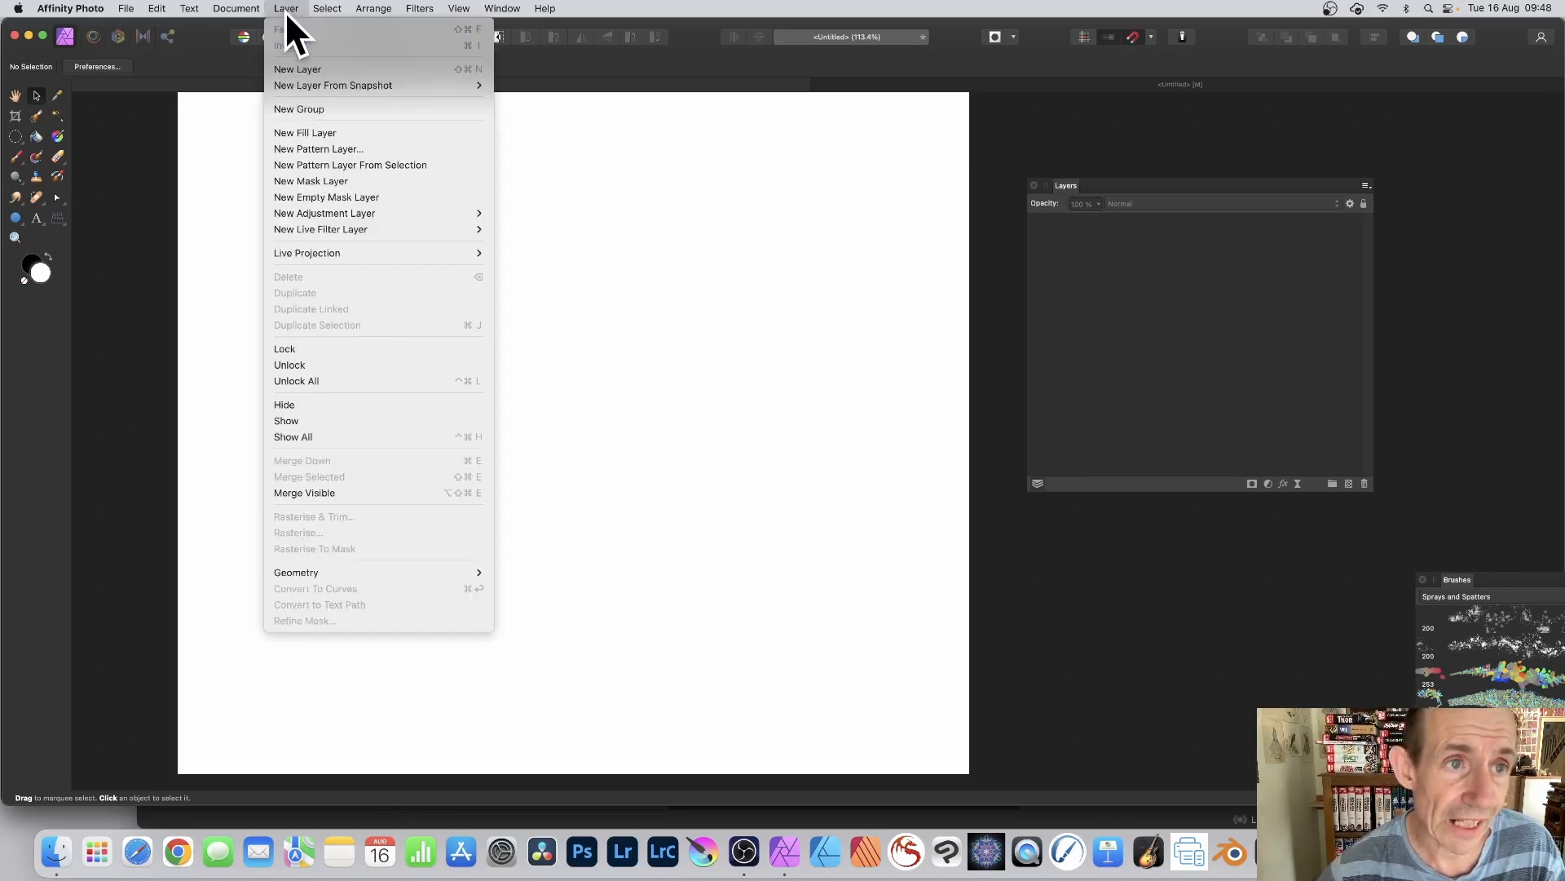
click(310, 148)
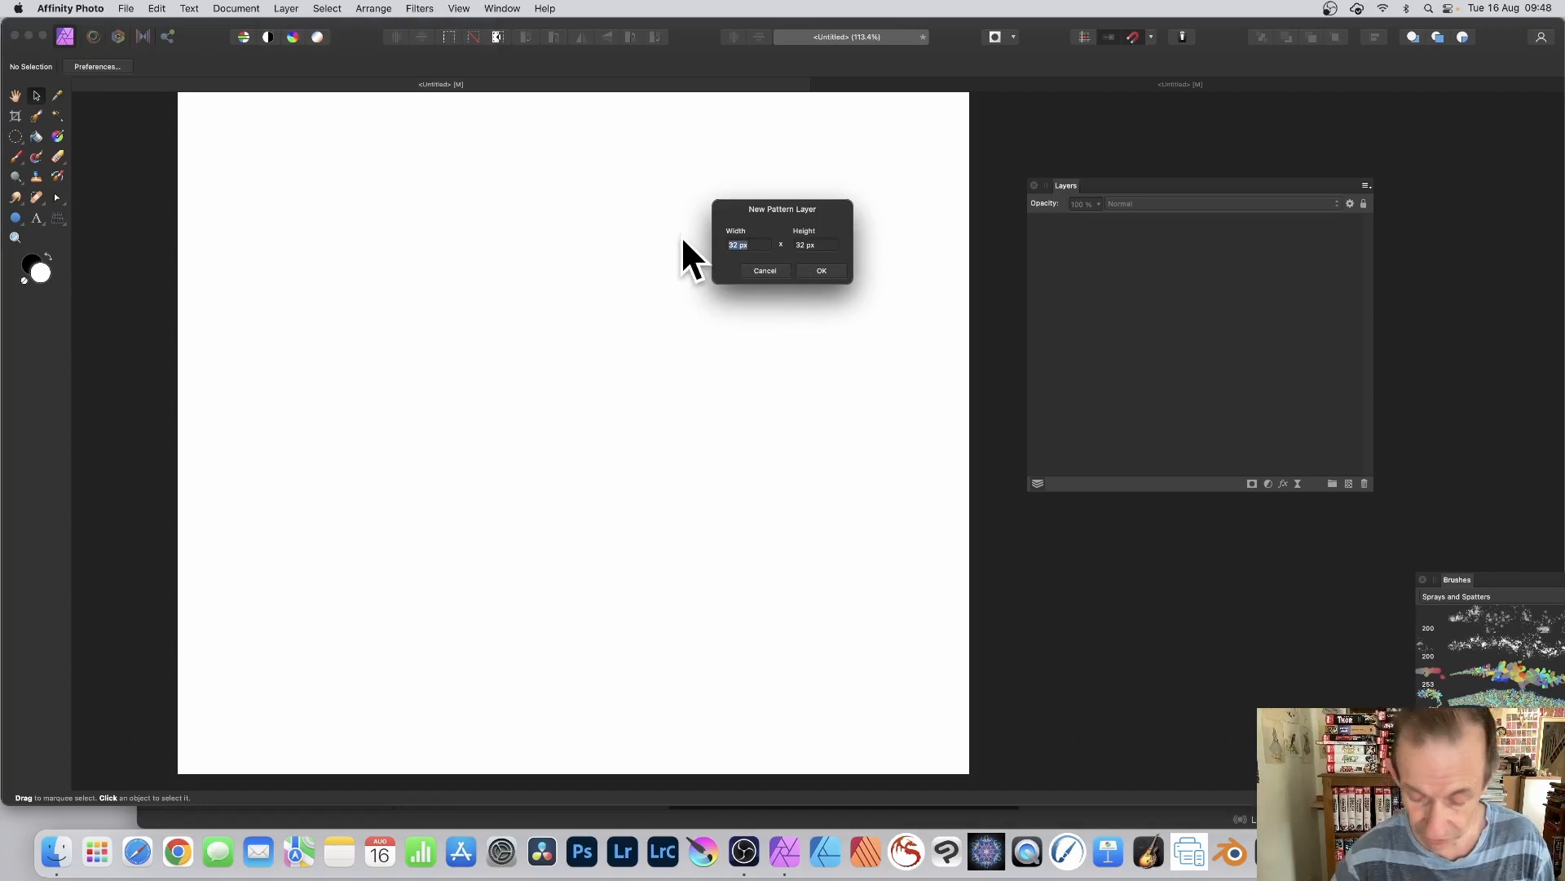
text(1000)
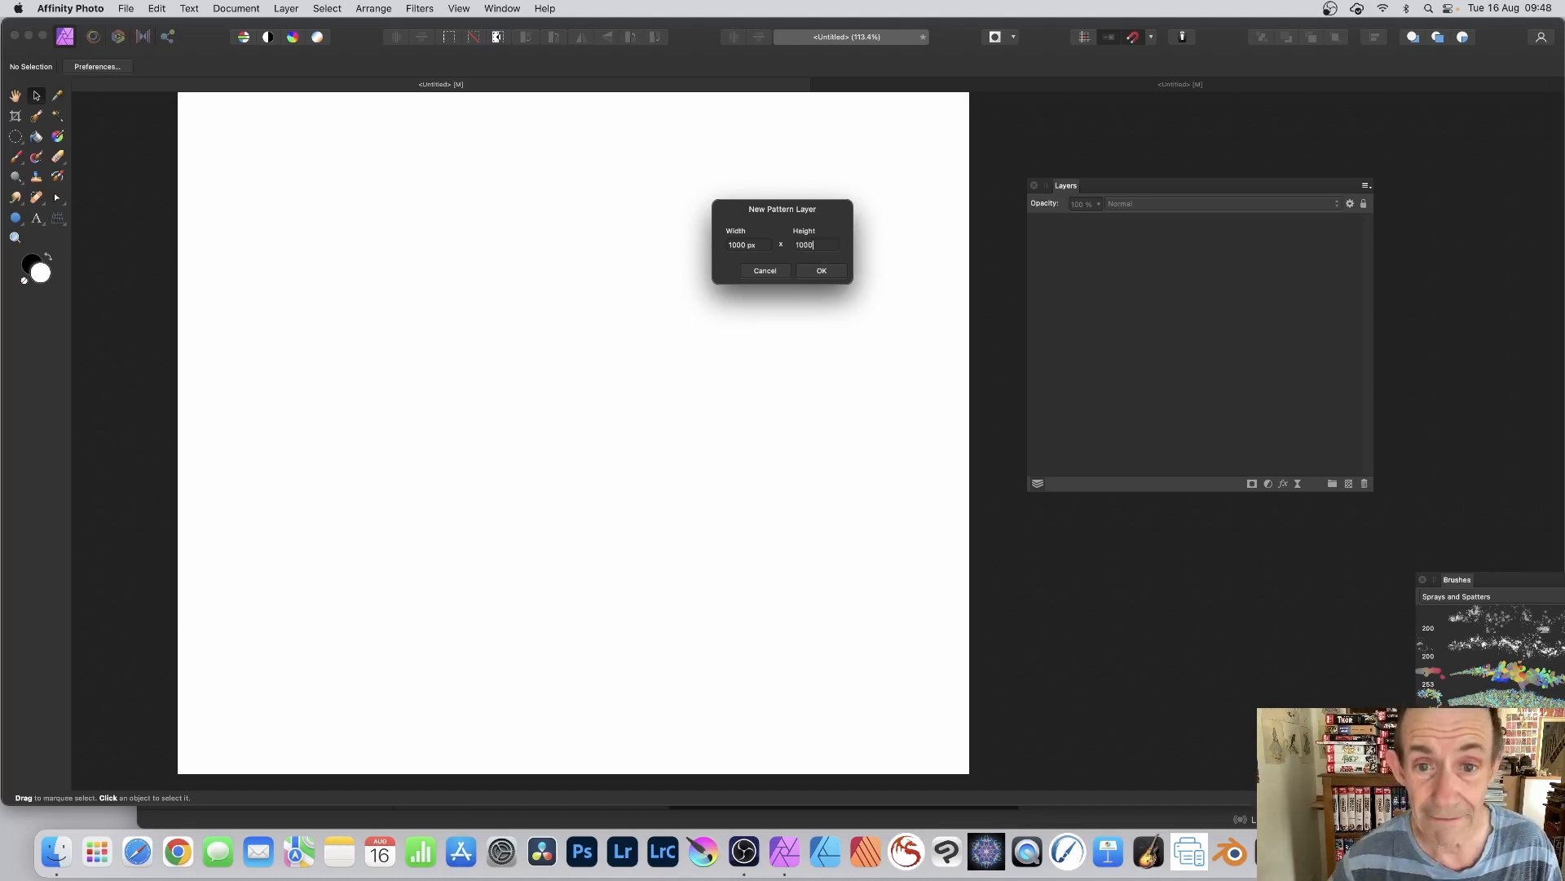
click(815, 270)
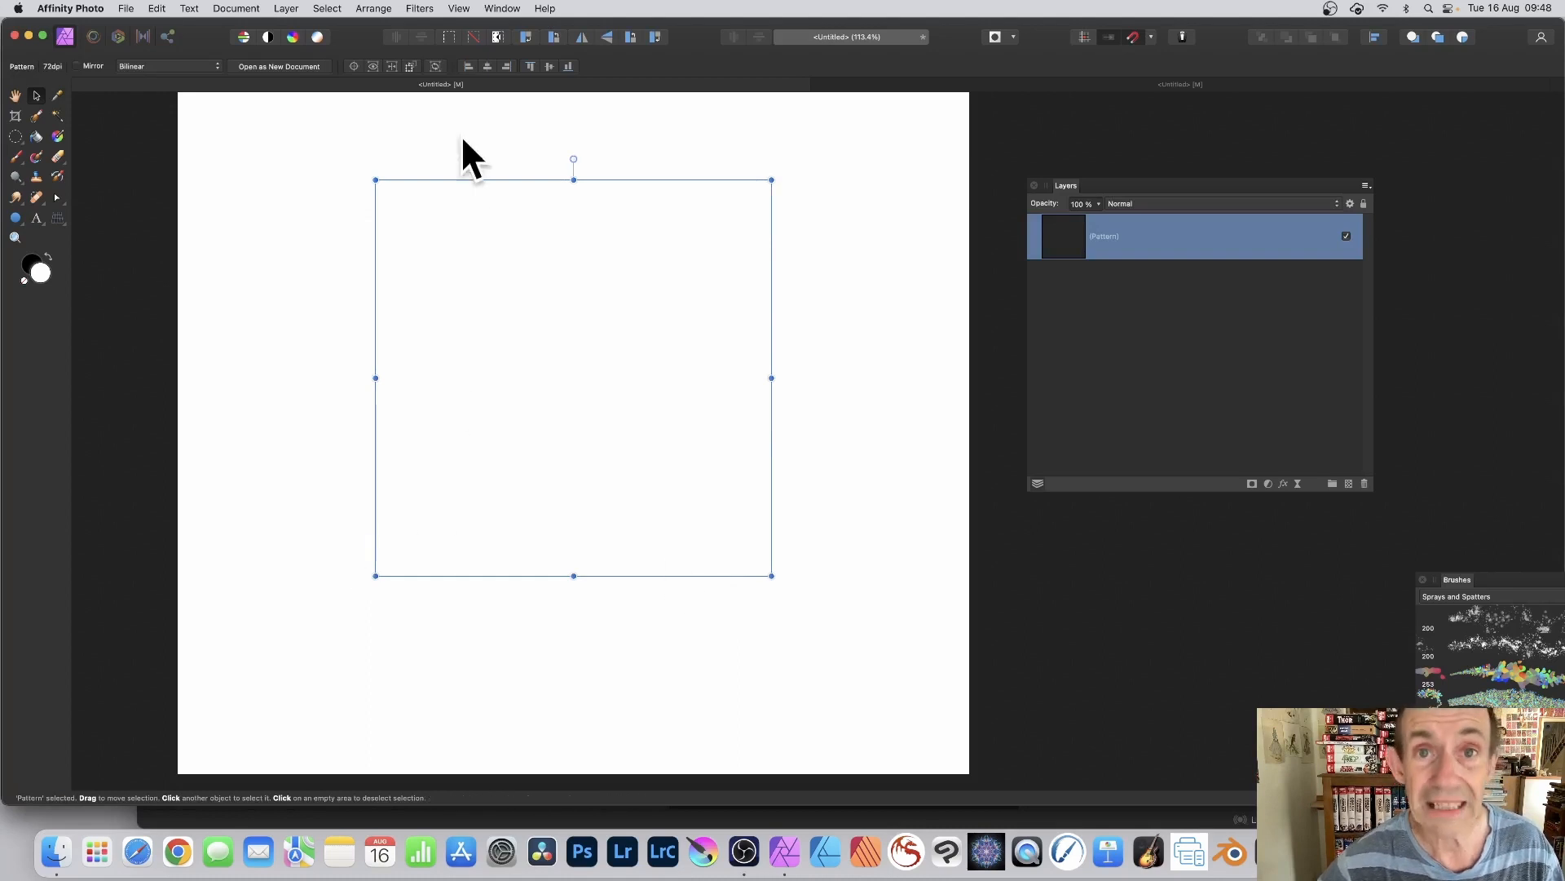
Step: Paint wavy bead strokes across the new pattern tile with one mirror axis, and undo them
click(17, 156)
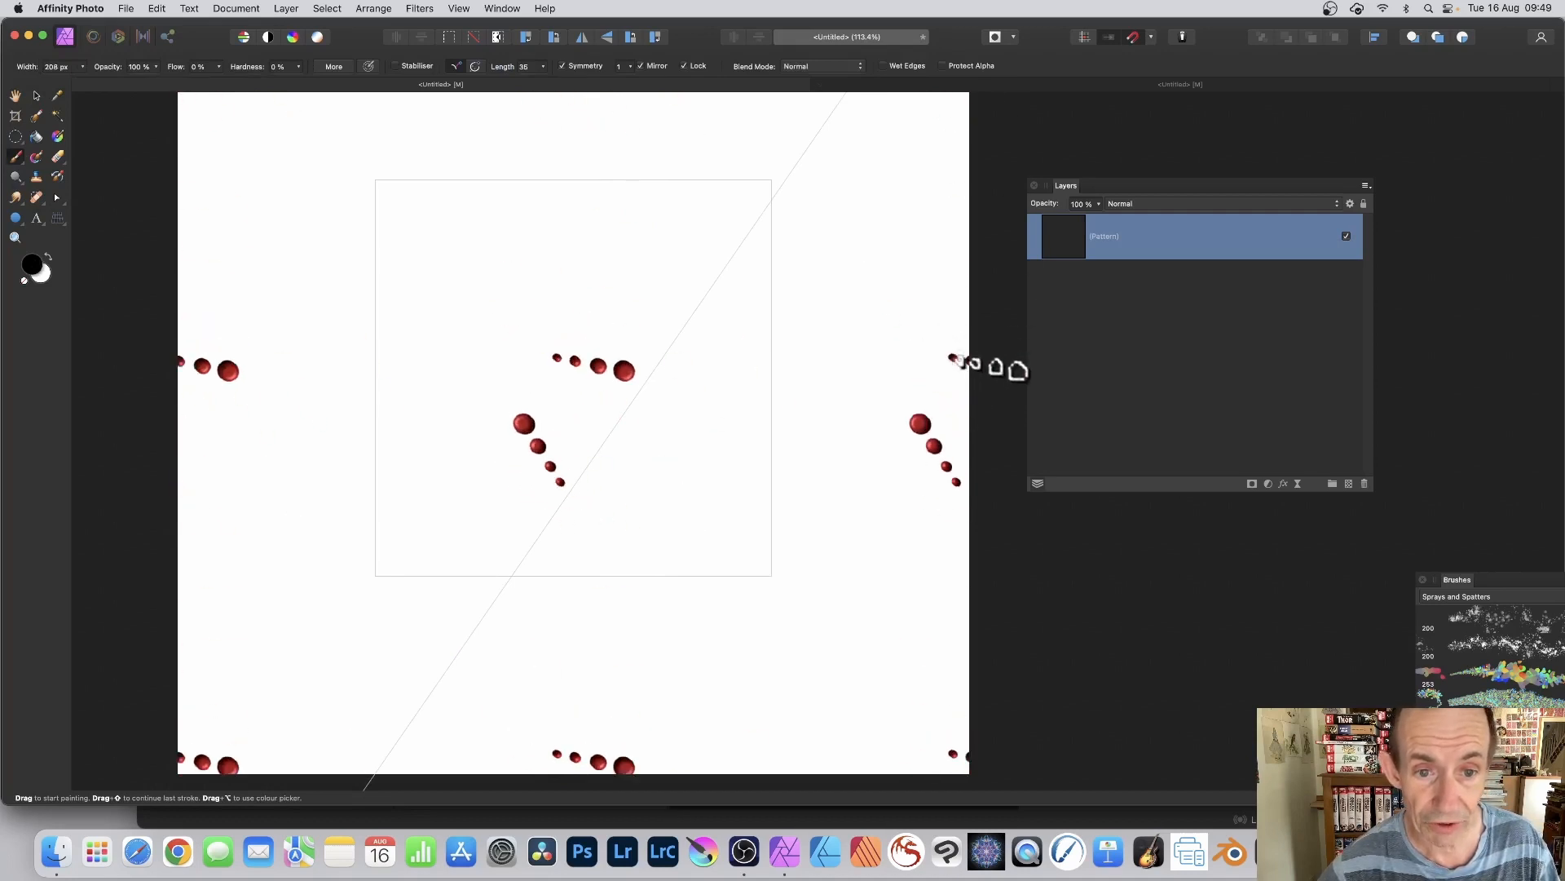
mouse_move(963, 362)
mouse_down()
mouse_move(932, 356)
mouse_move(957, 323)
mouse_move(923, 310)
mouse_move(898, 258)
mouse_move(899, 279)
mouse_move(996, 313)
mouse_move(1011, 364)
mouse_move(1095, 455)
mouse_move(1095, 492)
mouse_move(1109, 430)
mouse_move(1168, 441)
mouse_move(1117, 377)
mouse_move(1091, 281)
mouse_move(1012, 257)
mouse_move(971, 211)
mouse_move(1047, 221)
mouse_move(1100, 276)
mouse_move(1170, 306)
mouse_move(1112, 253)
mouse_move(1038, 125)
mouse_move(831, 212)
mouse_move(796, 154)
mouse_move(889, 167)
mouse_move(903, 268)
mouse_move(838, 255)
mouse_move(804, 186)
mouse_move(877, 277)
mouse_up()
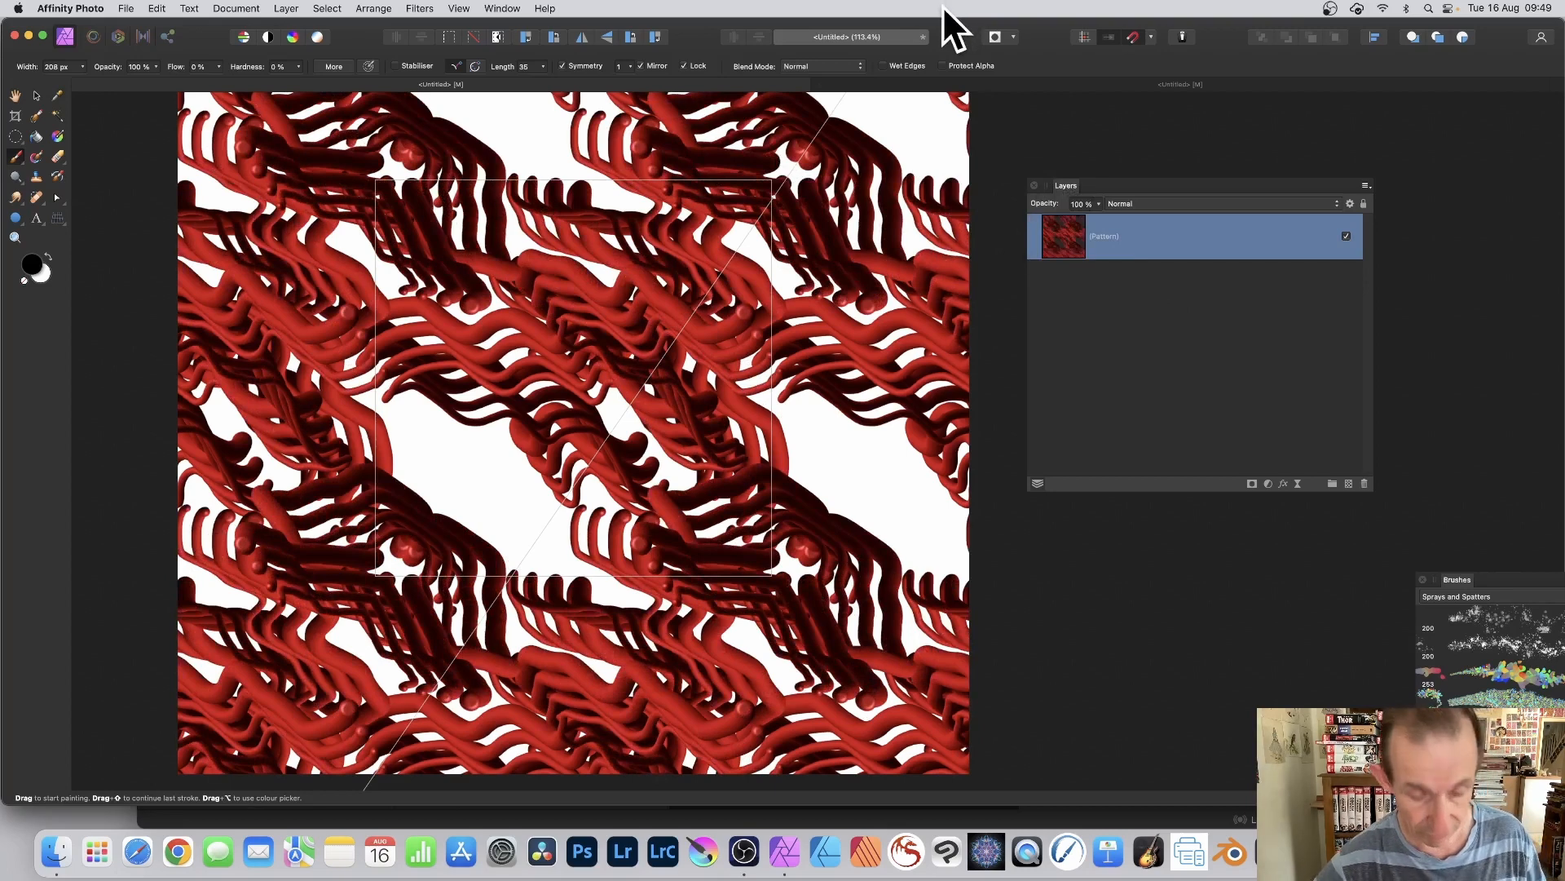
key(super+z)
key(super+z)
key(super+z)
key(super+z)
key(super+z)
key(super+z)
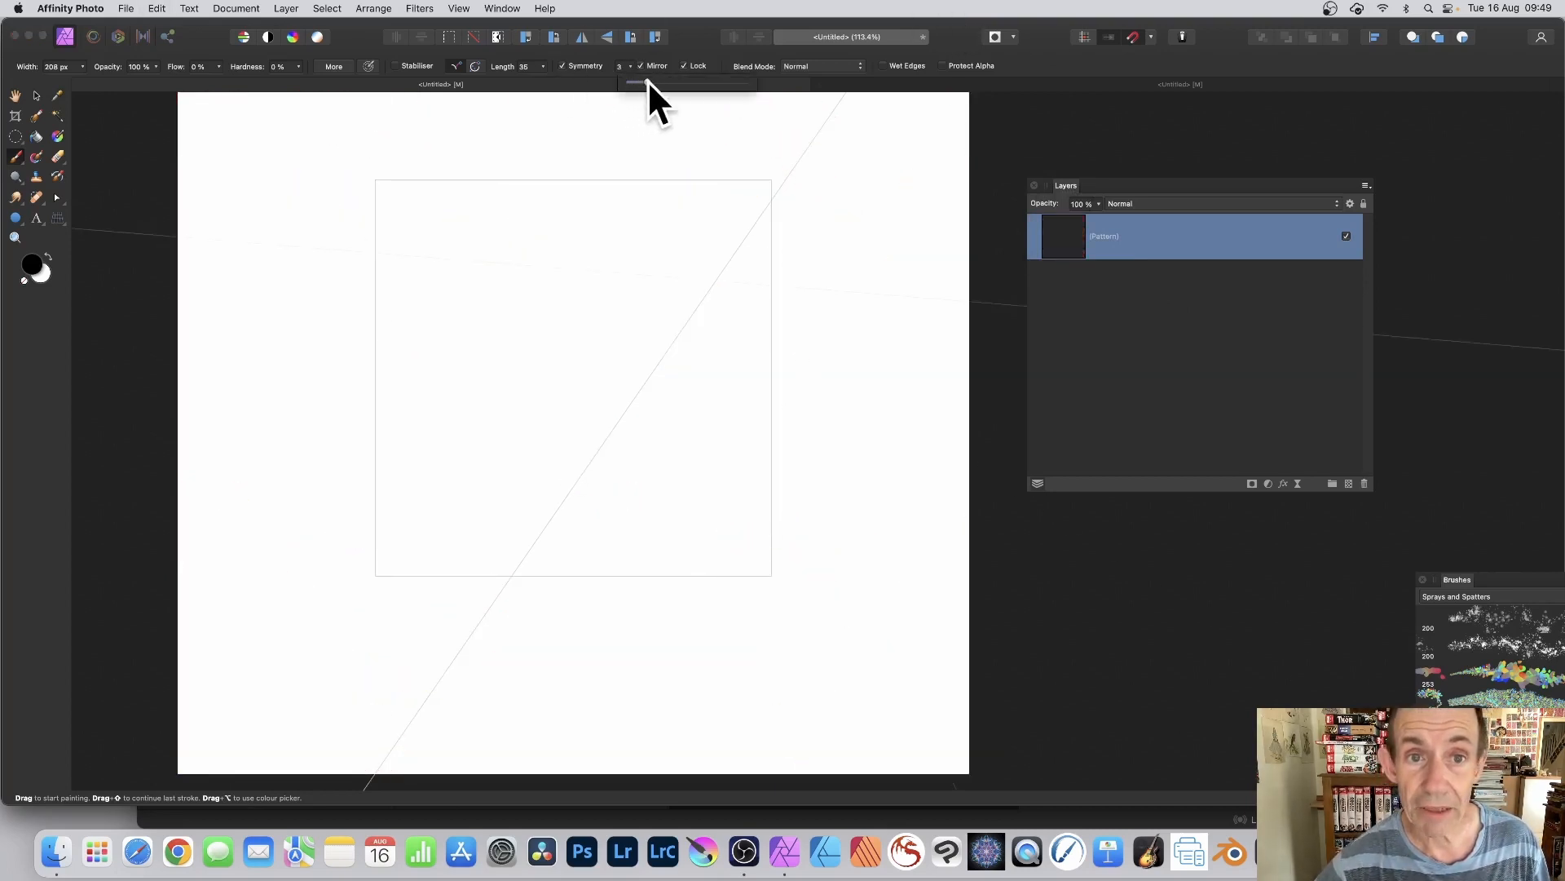
Step: Set the symmetry to 4 with Mirror on and paint strokes across the 1000 px pattern tile
mouse_move(989, 463)
mouse_down()
mouse_move(888, 441)
mouse_move(830, 379)
mouse_move(804, 304)
mouse_move(873, 318)
mouse_up()
scroll(889, 322, down, 1)
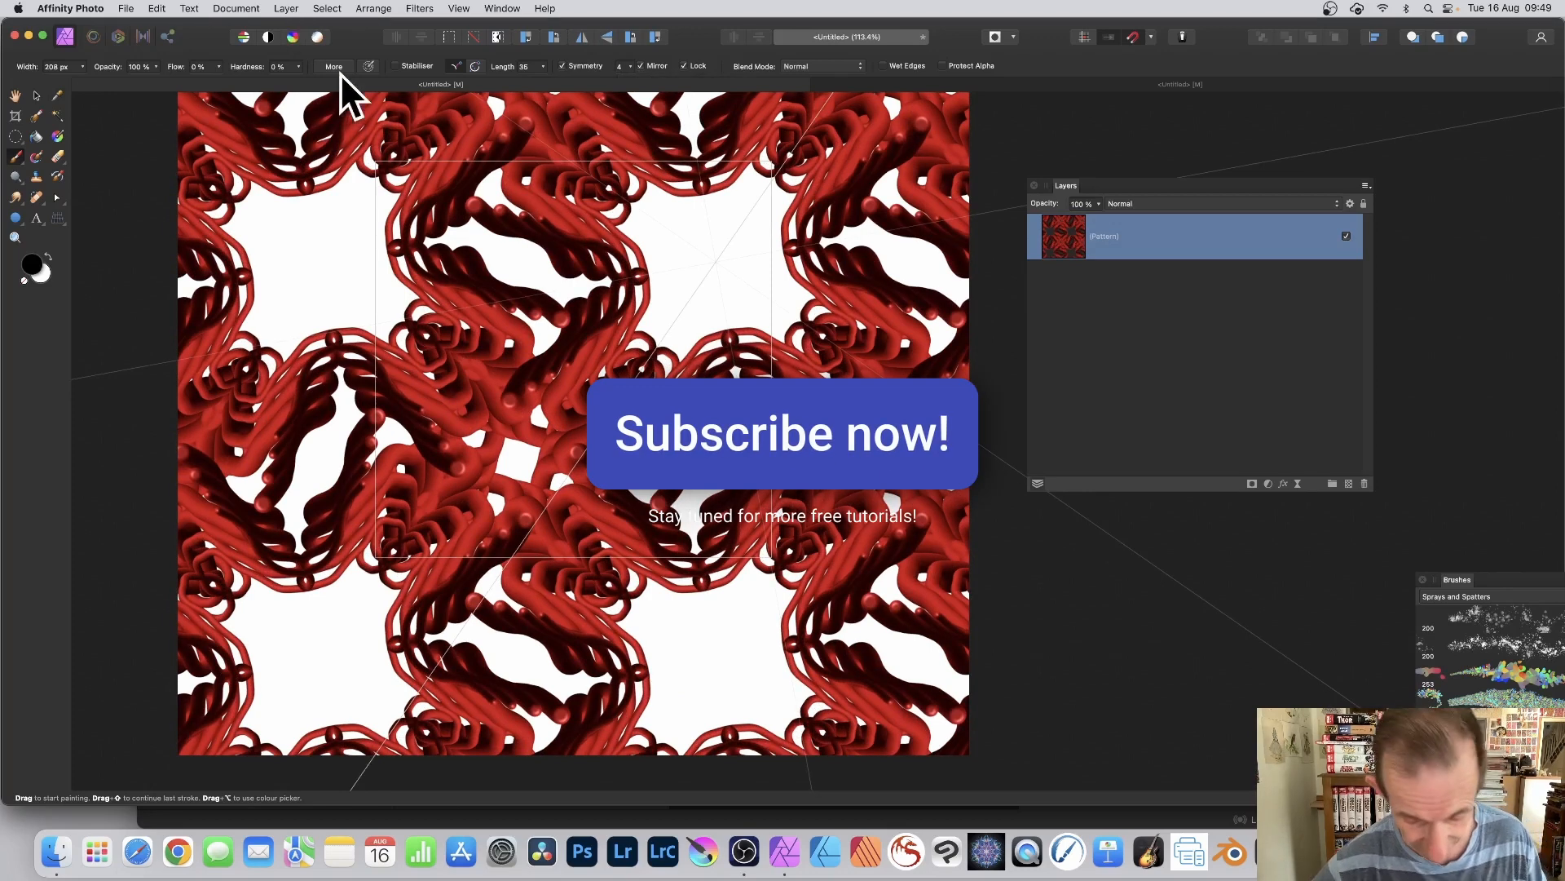
Step: Add a 300 × 300 px pattern layer above the painted one and fill it with mirrored strokes
click(285, 9)
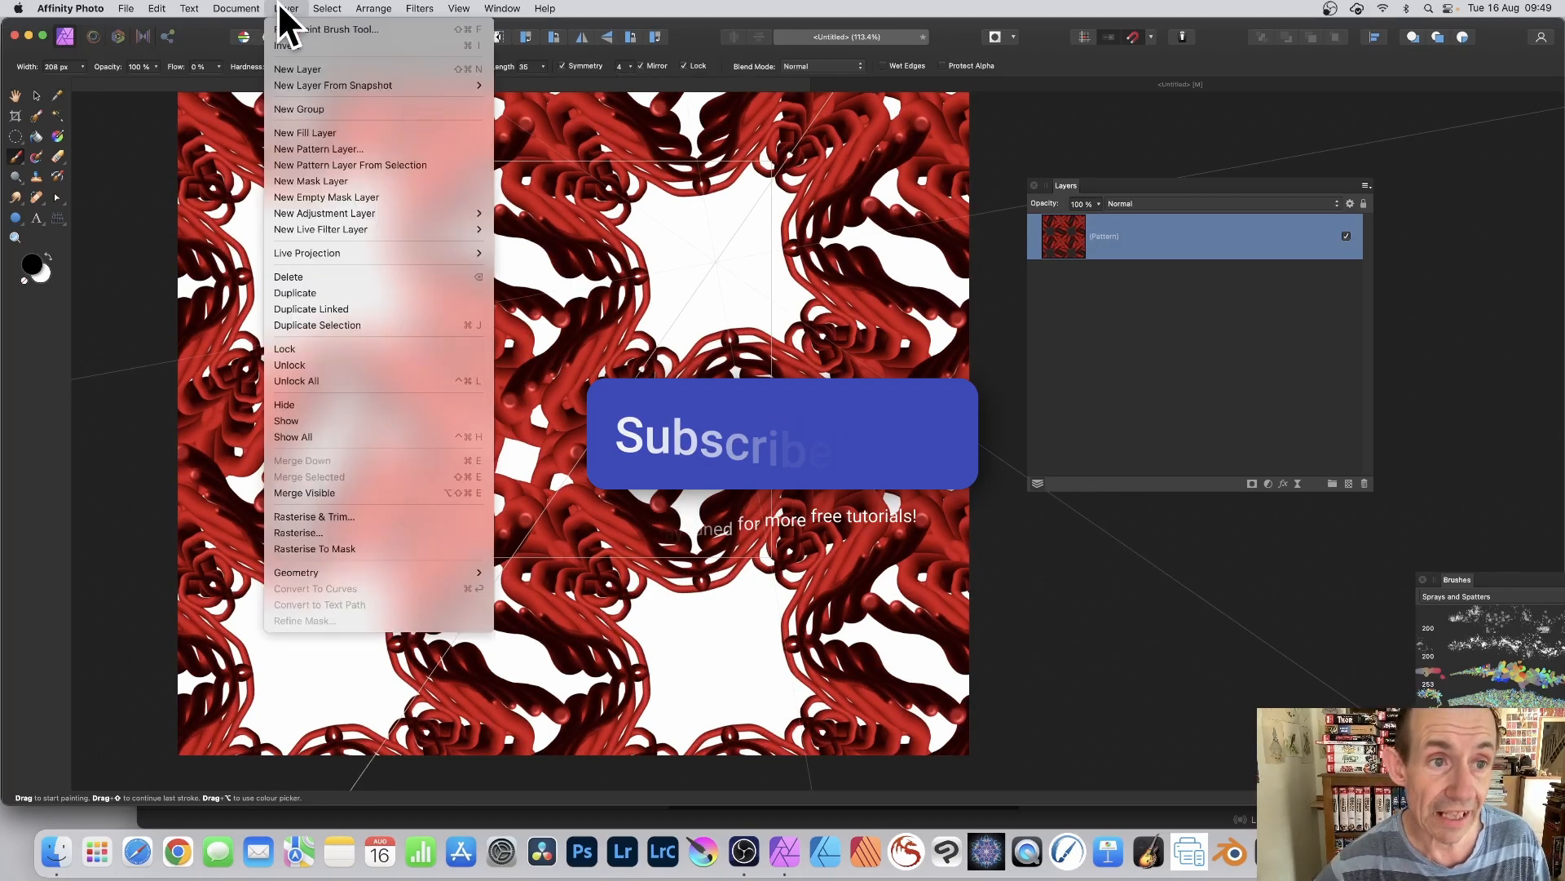
click(295, 146)
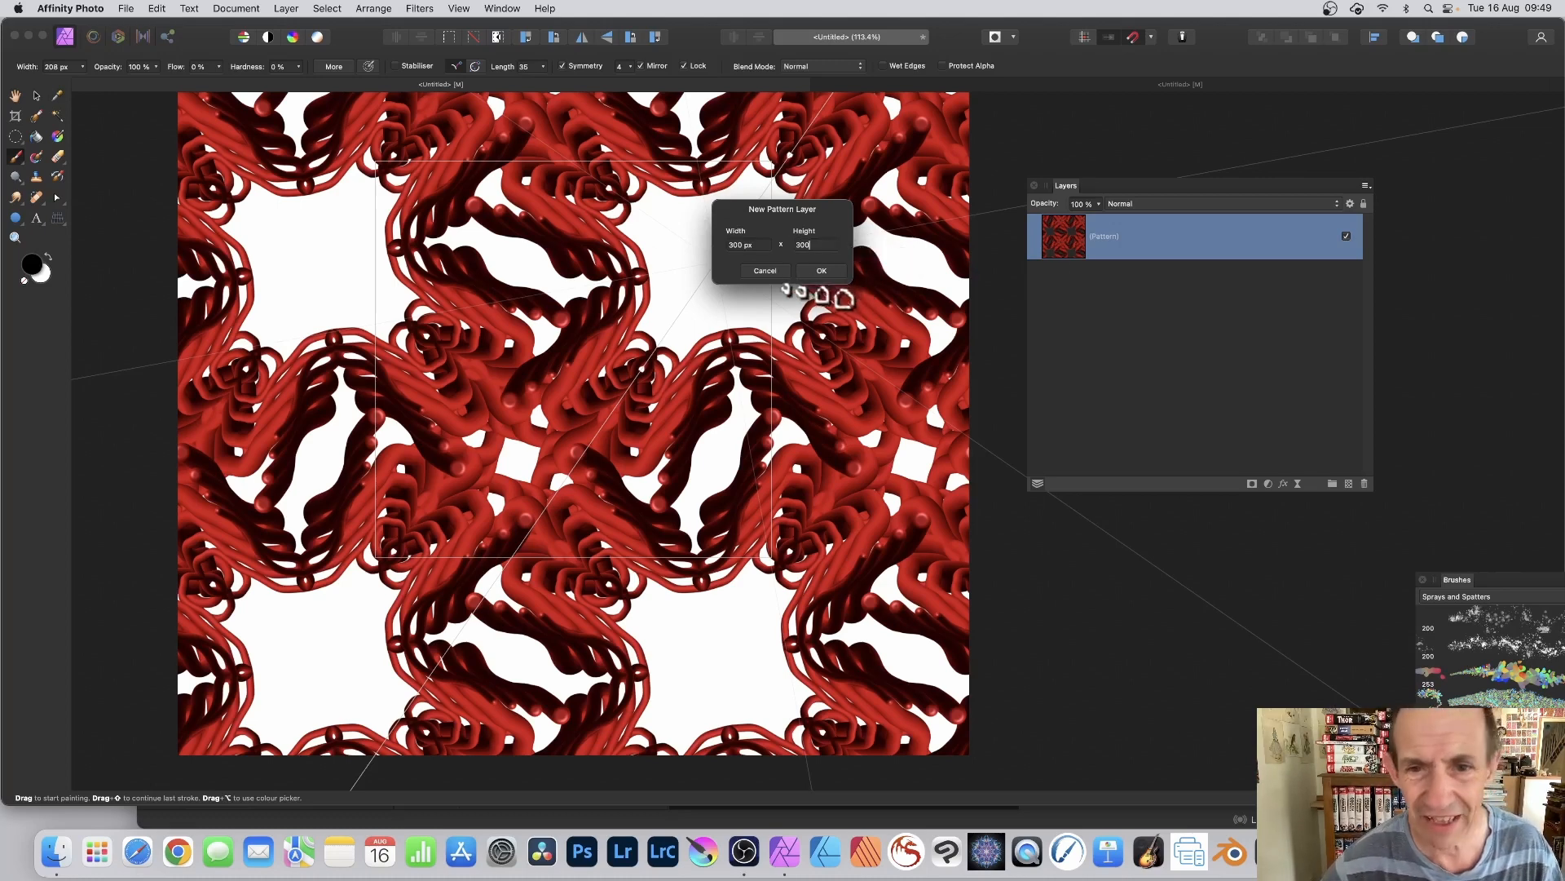
click(823, 271)
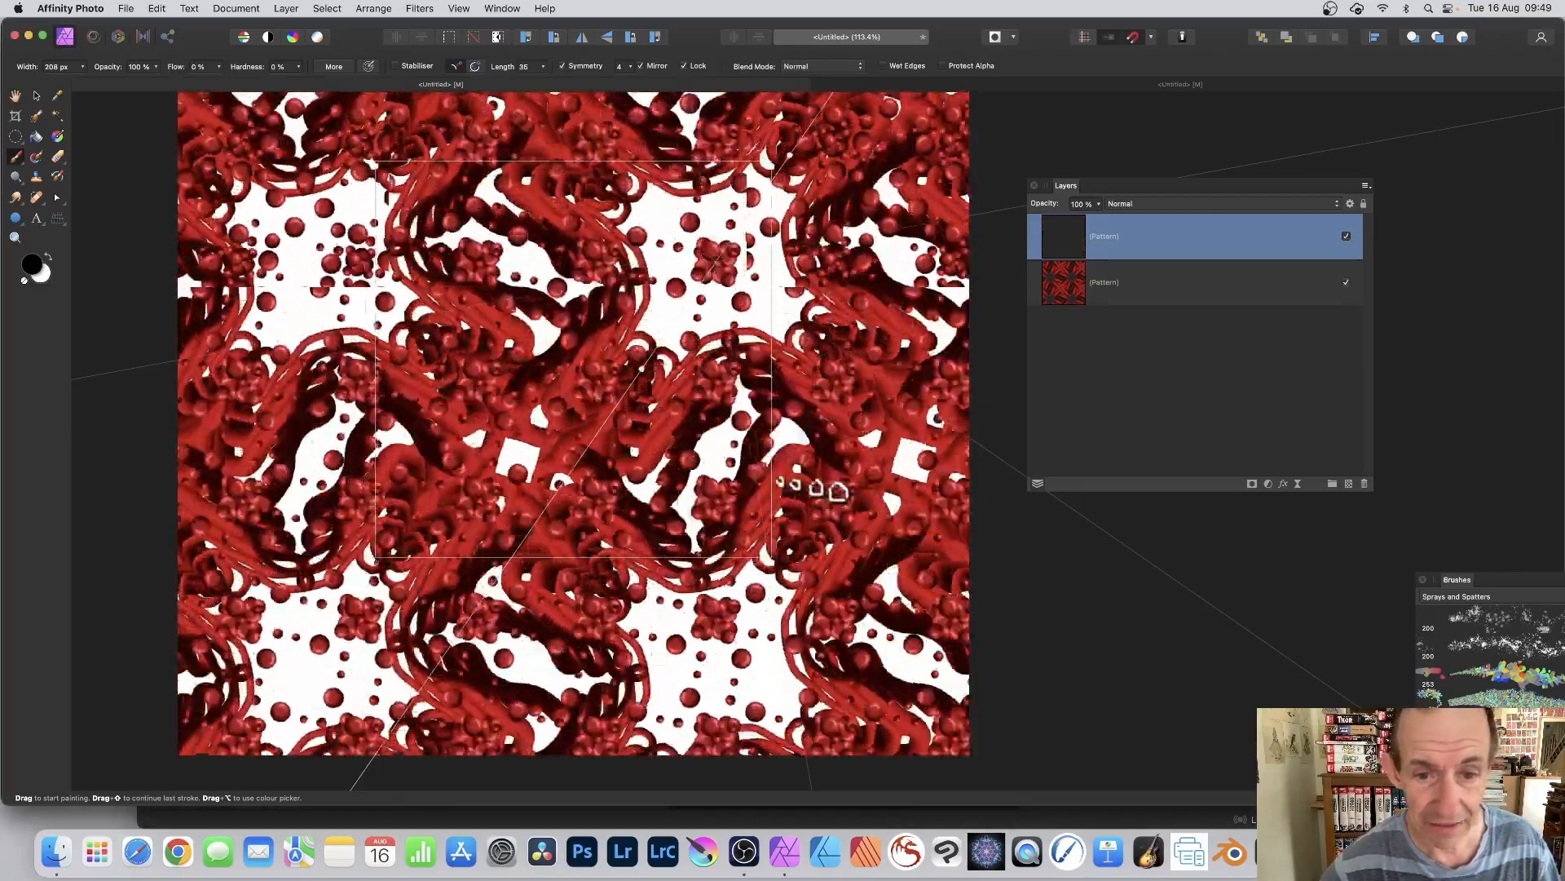
mouse_move(813, 488)
mouse_down()
mouse_move(831, 454)
mouse_move(811, 449)
mouse_move(912, 409)
mouse_move(649, 231)
mouse_move(483, 255)
mouse_move(620, 243)
mouse_move(432, 179)
mouse_move(769, 420)
mouse_move(784, 448)
mouse_move(726, 411)
mouse_move(775, 454)
mouse_move(757, 457)
mouse_move(738, 428)
mouse_move(766, 451)
mouse_move(769, 402)
mouse_move(799, 413)
mouse_up()
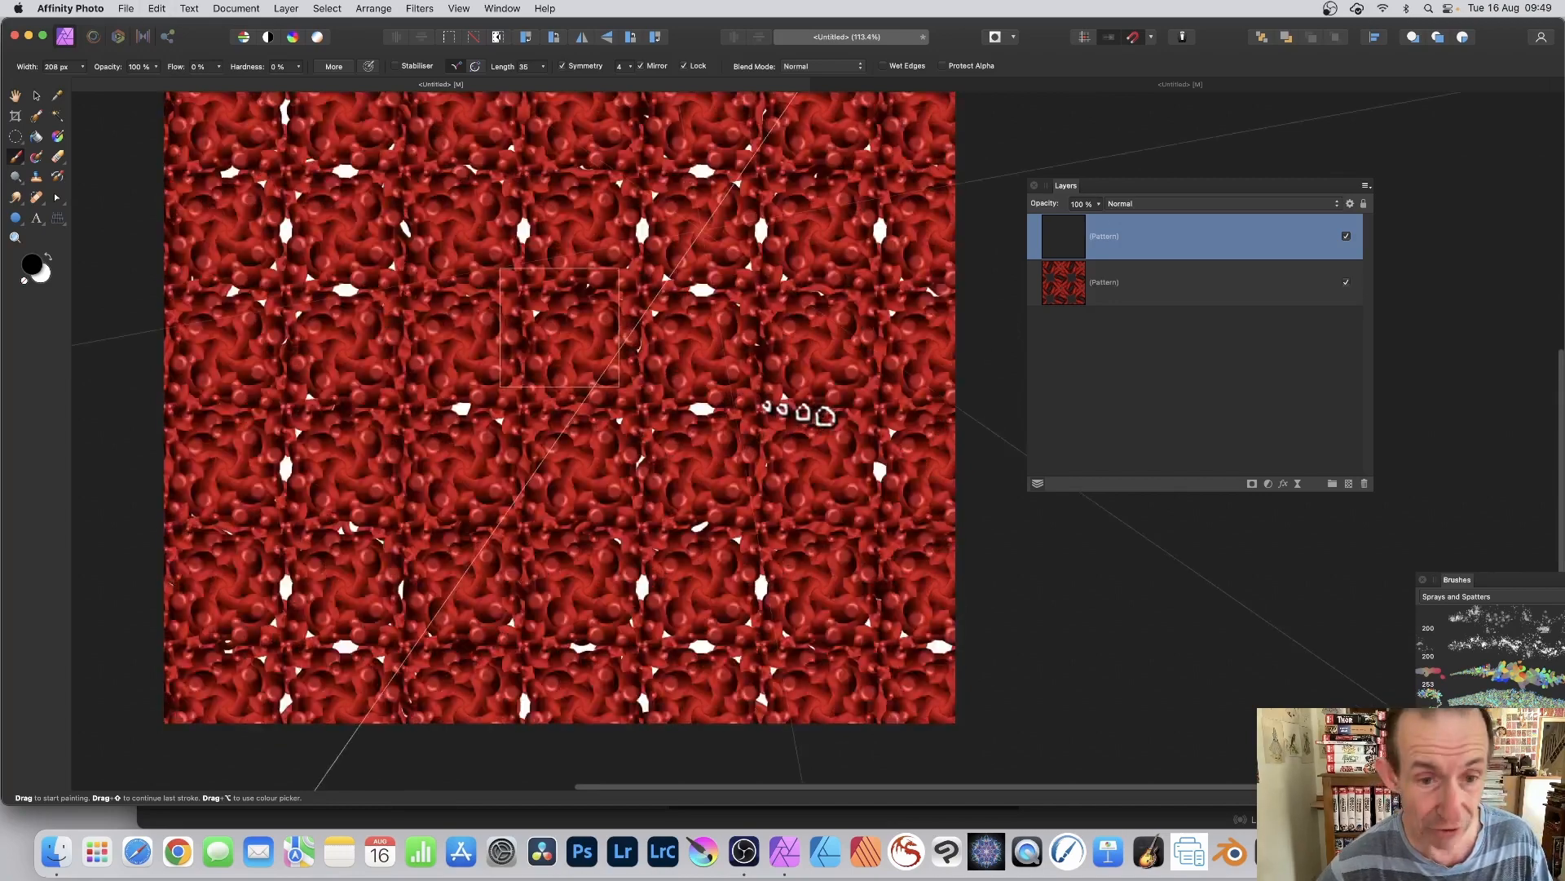
Step: Undo the 300 px pattern layer and all strokes back to the blank 1000 px tile
key(super+z)
key(super+z)
key(super+z)
key(super+z)
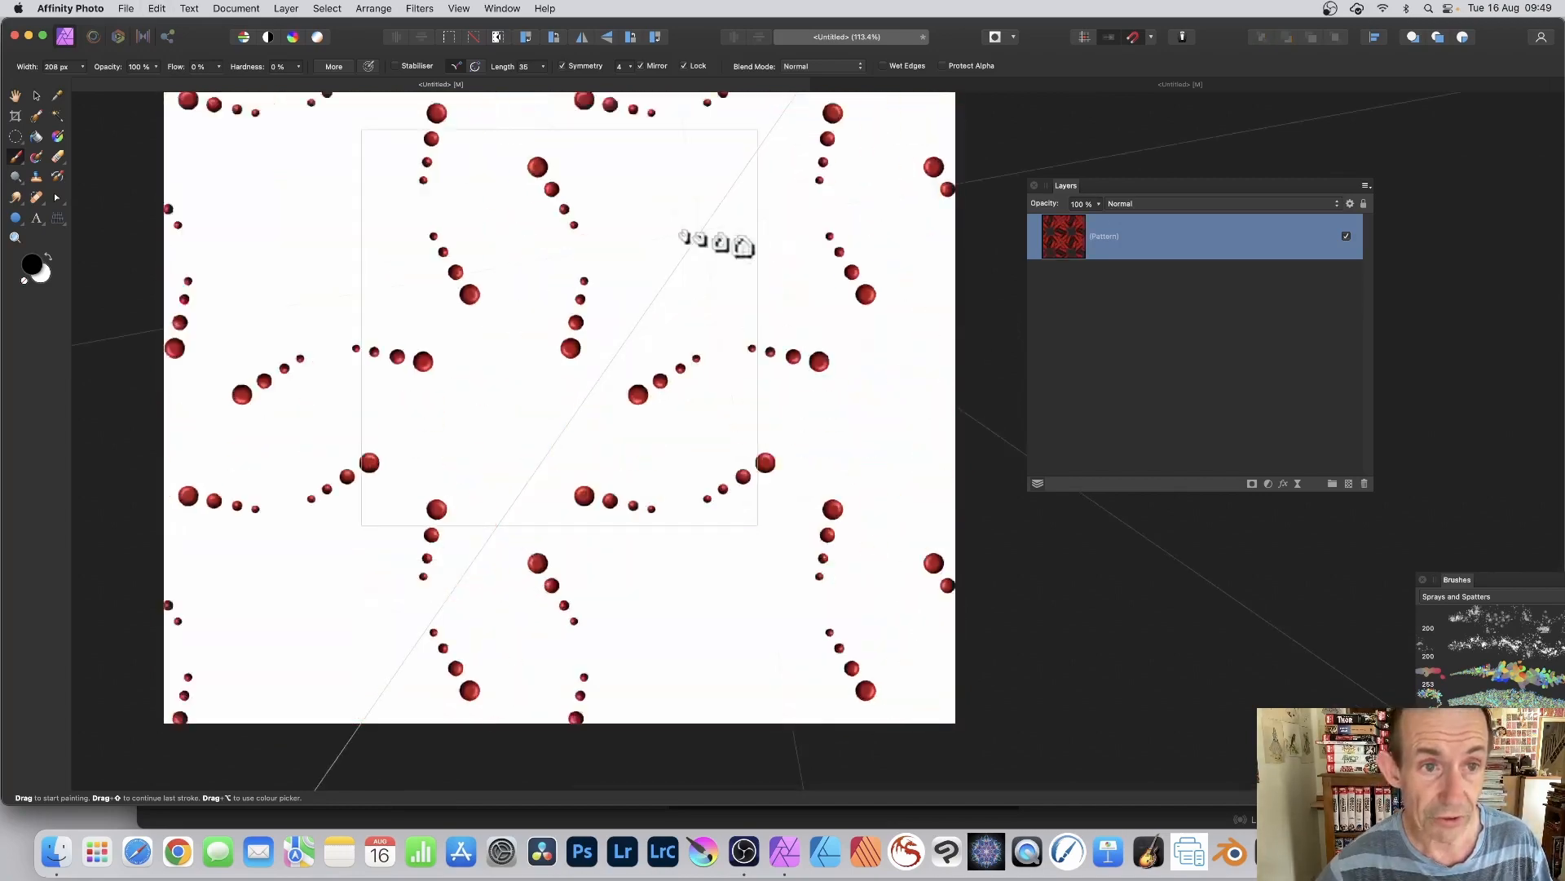
Step: Add a long, thin 600 × 20 px pattern layer above the blank one
click(285, 9)
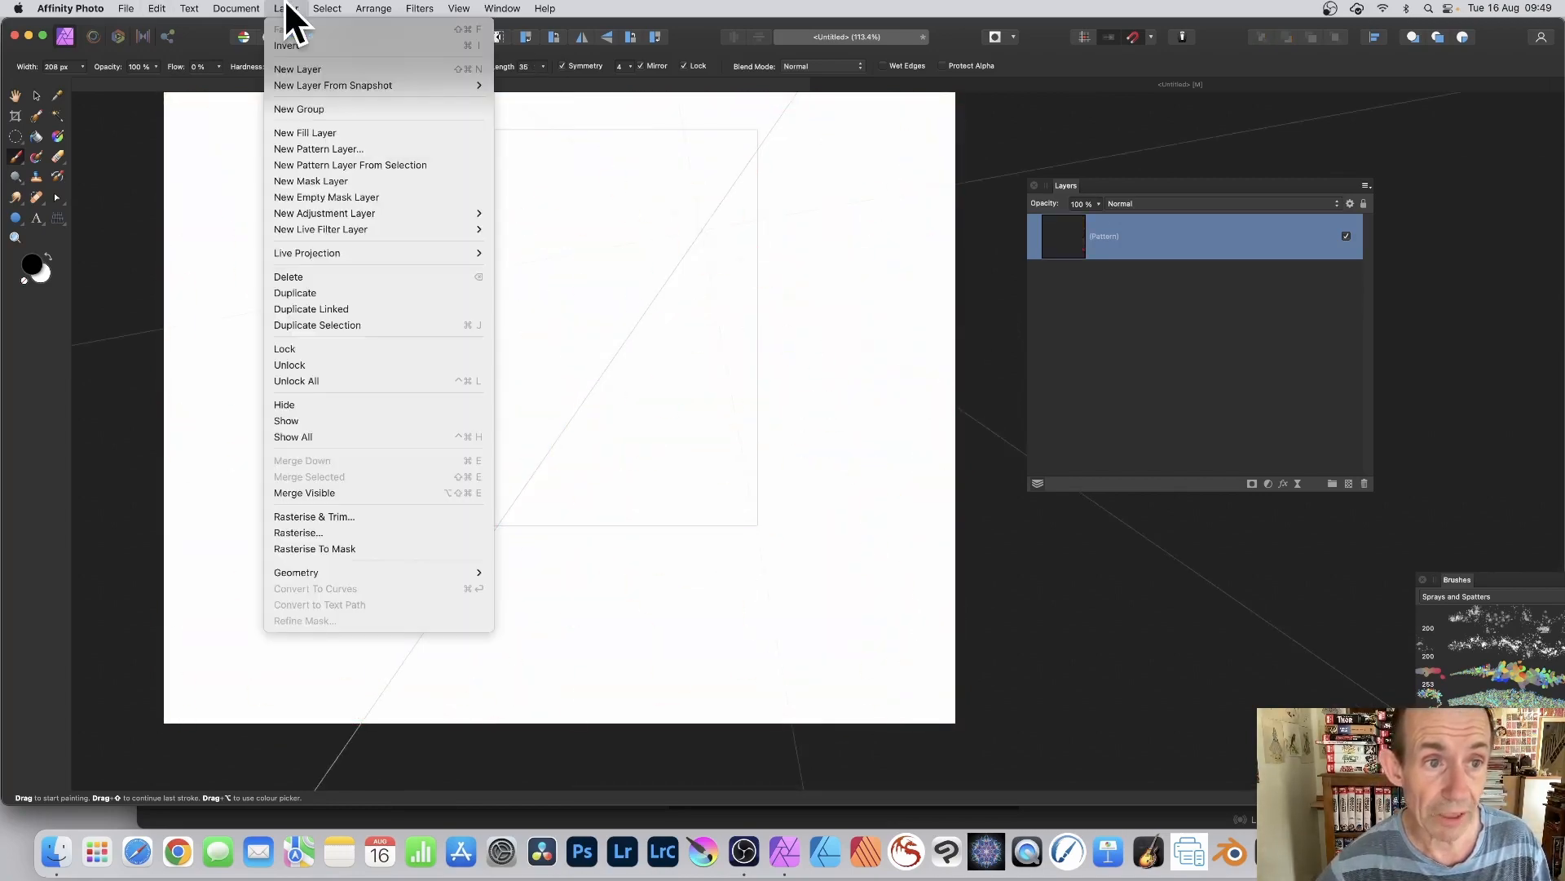
click(312, 146)
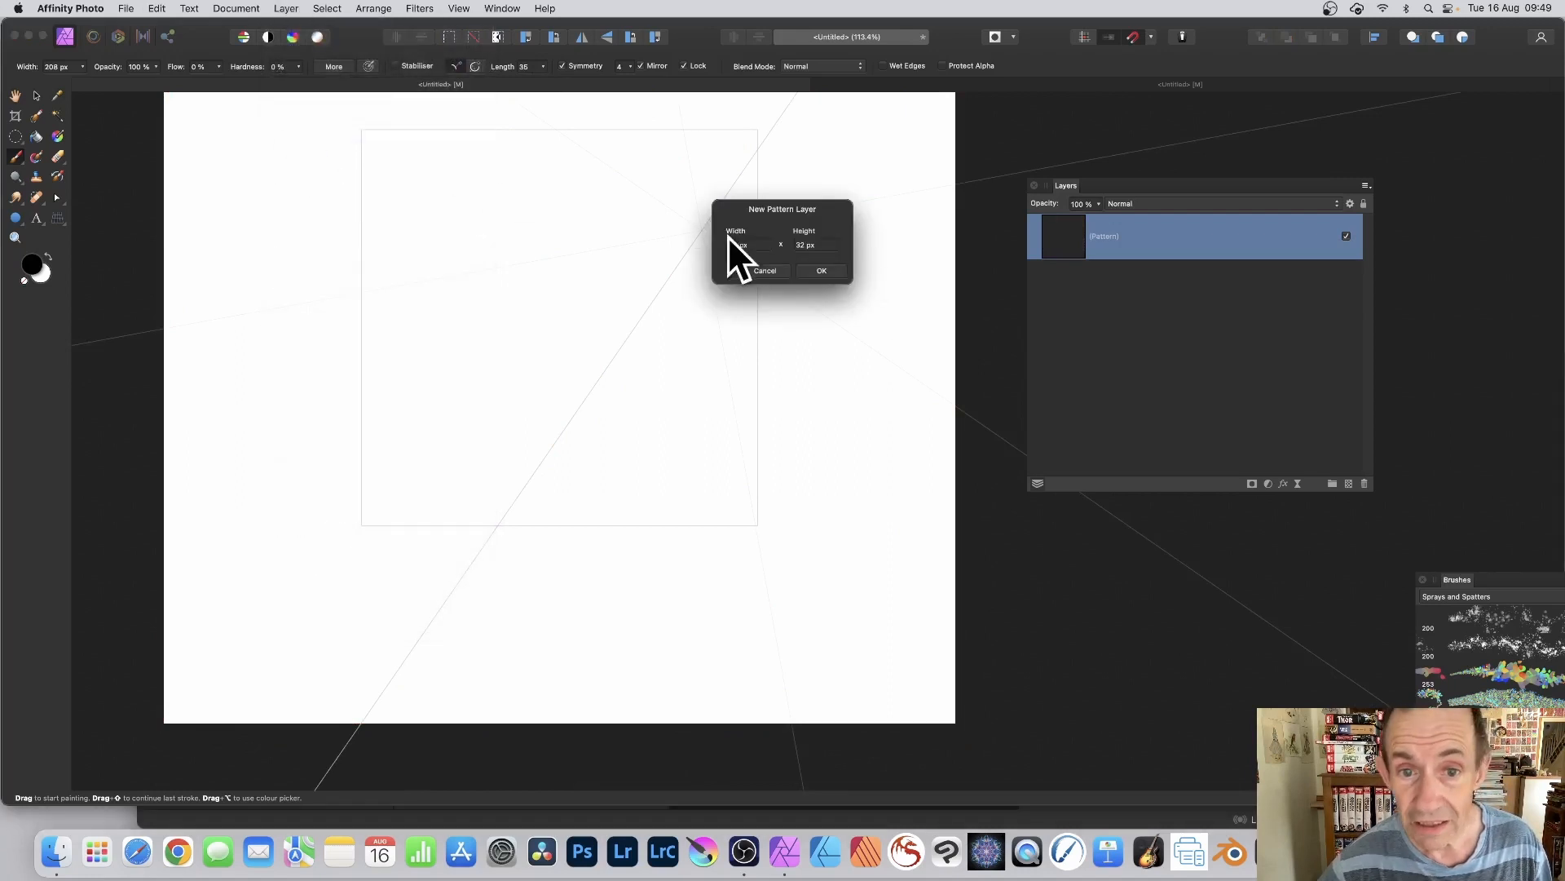
drag(761, 243, 710, 245)
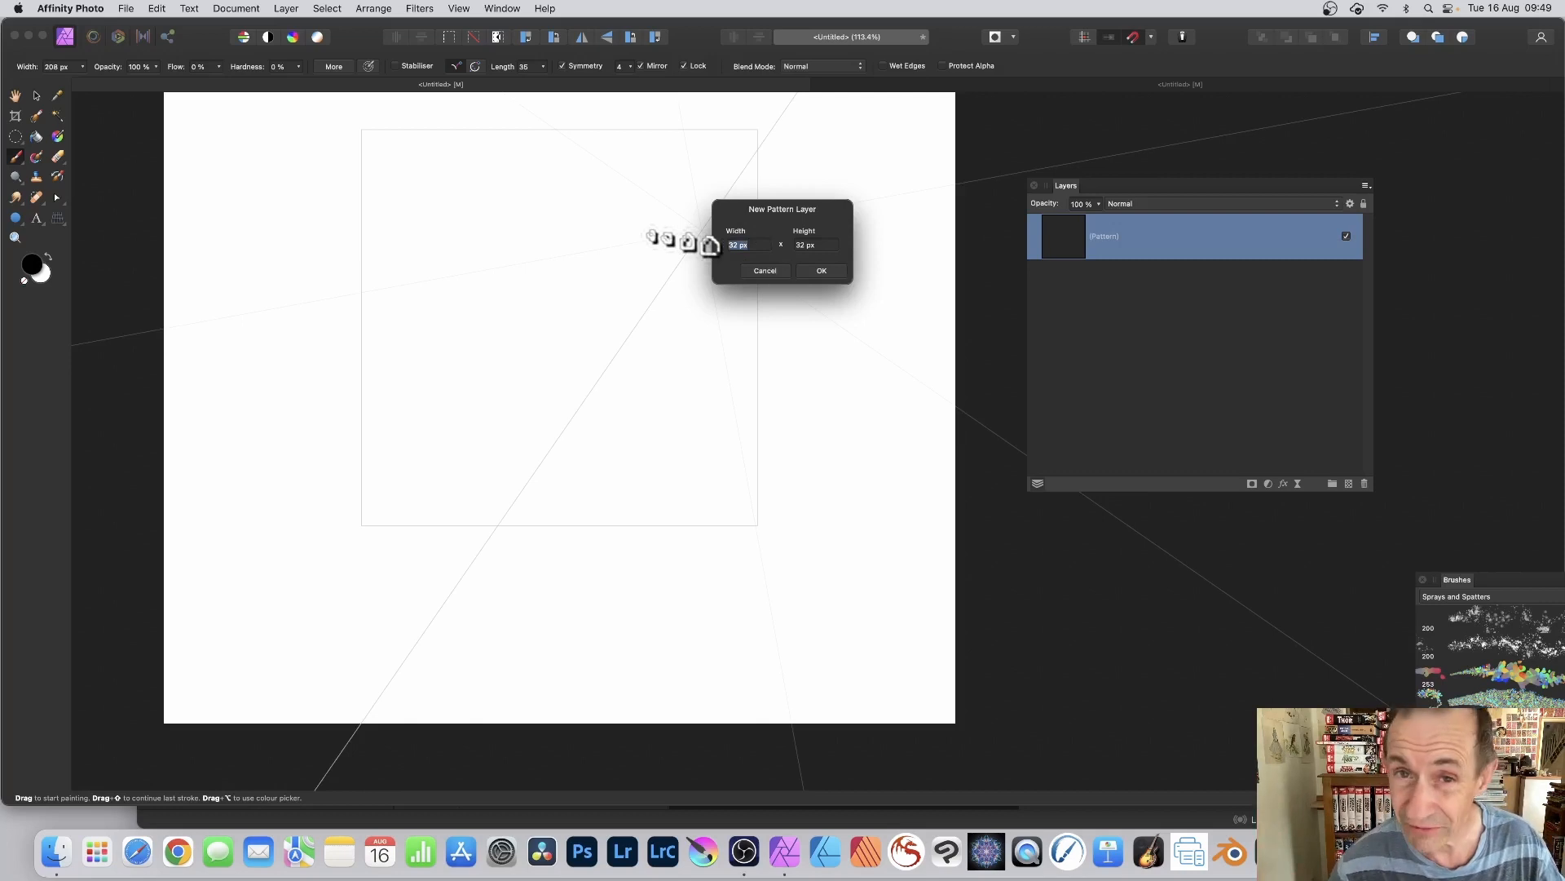
text(600)
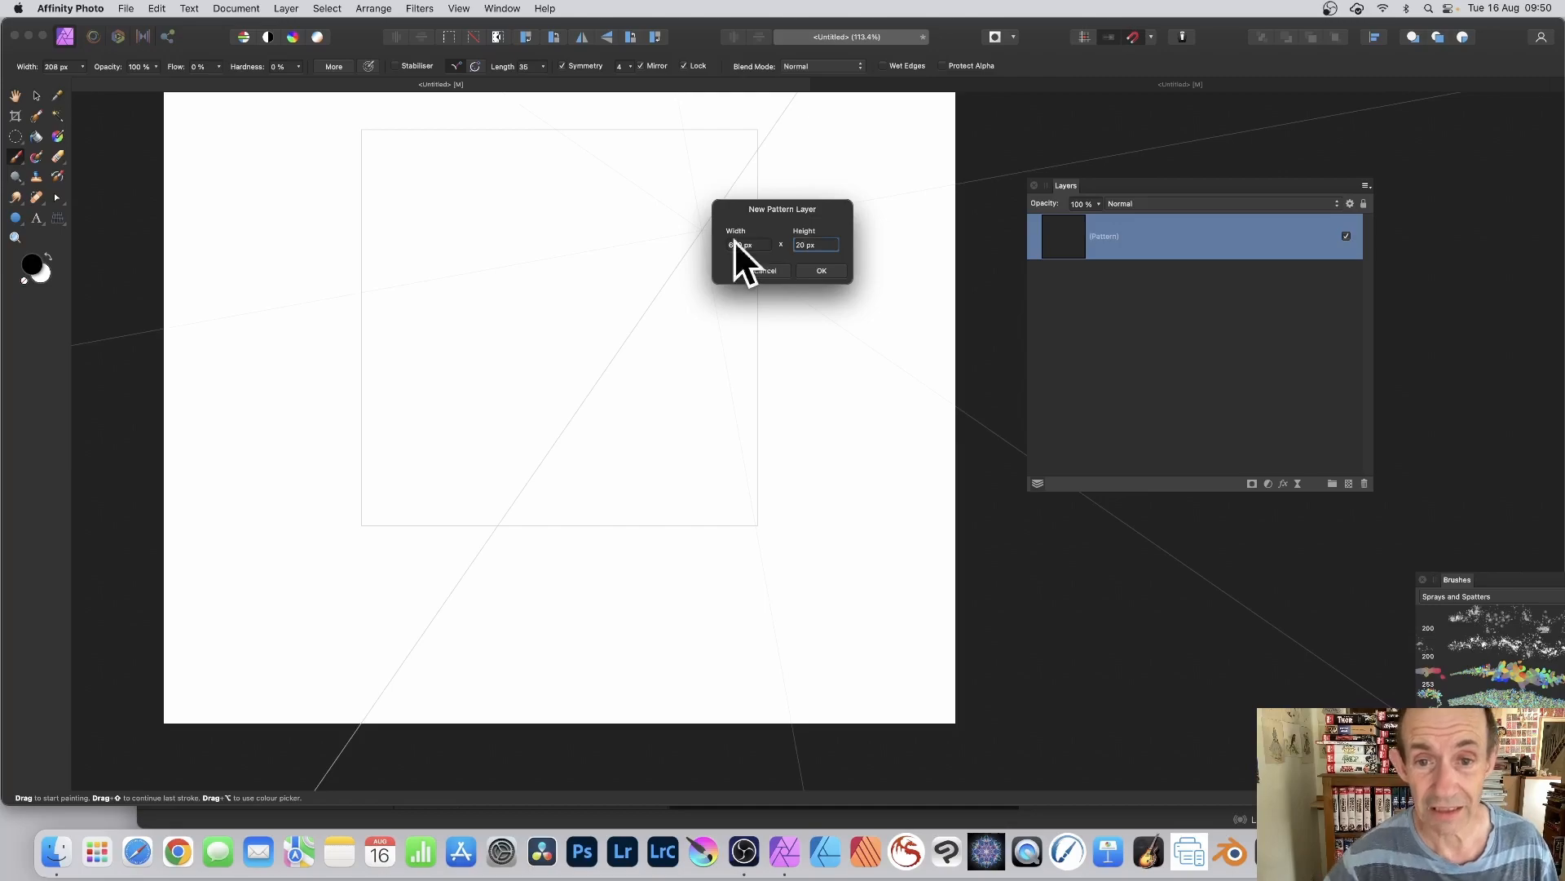
click(822, 270)
Step: Paint strokes across the thin pattern tile, and undo both the strokes and the thin layer
mouse_move(799, 263)
mouse_down()
mouse_move(625, 353)
mouse_move(529, 334)
mouse_move(571, 289)
mouse_move(599, 302)
mouse_move(642, 288)
mouse_up()
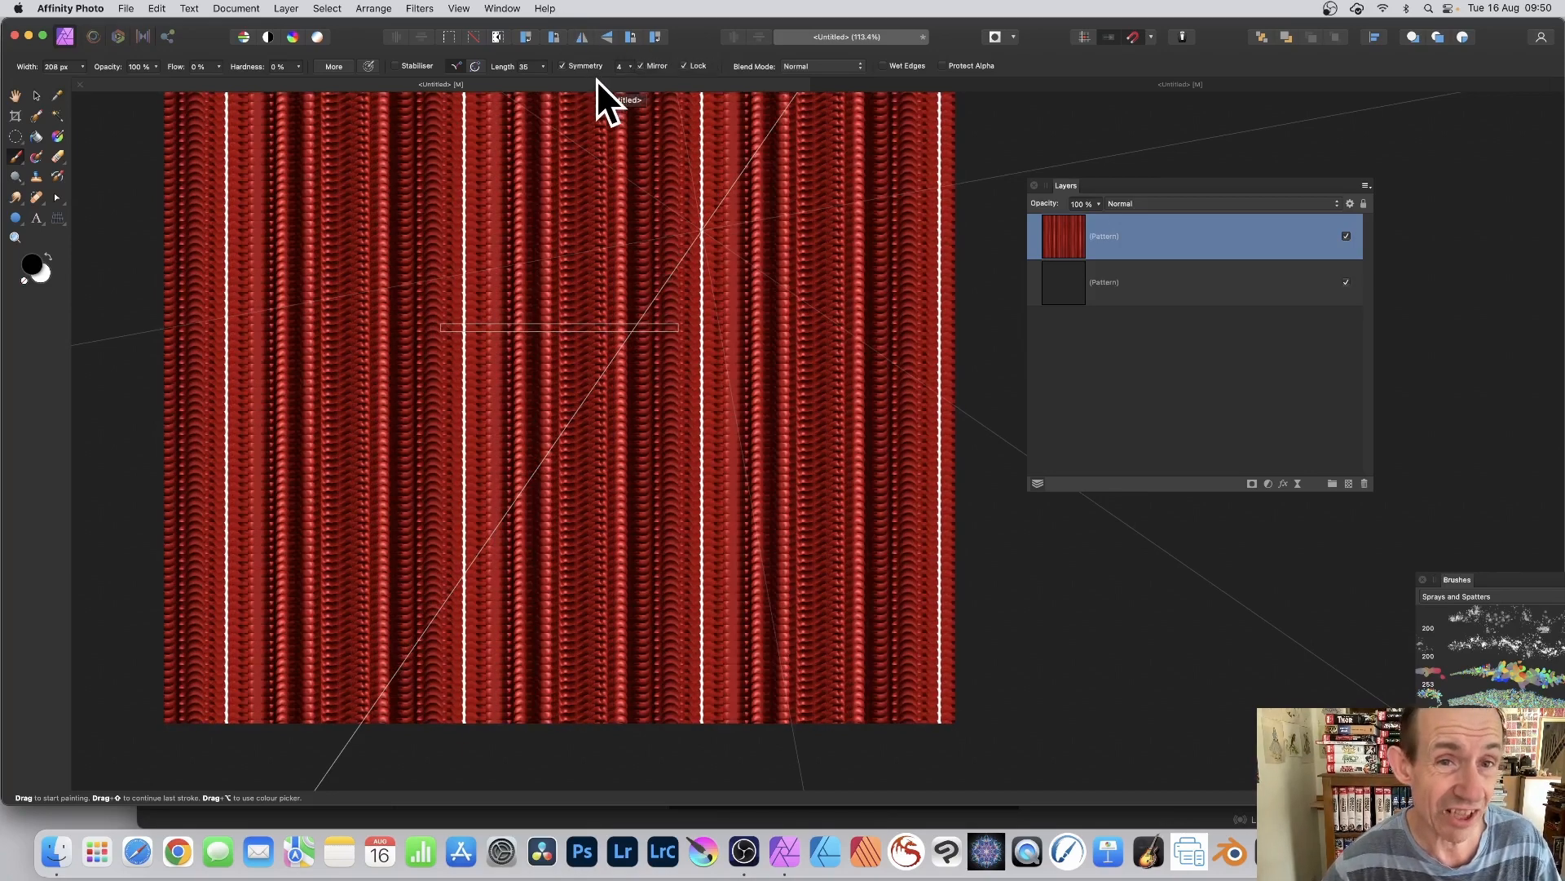
key(super+z)
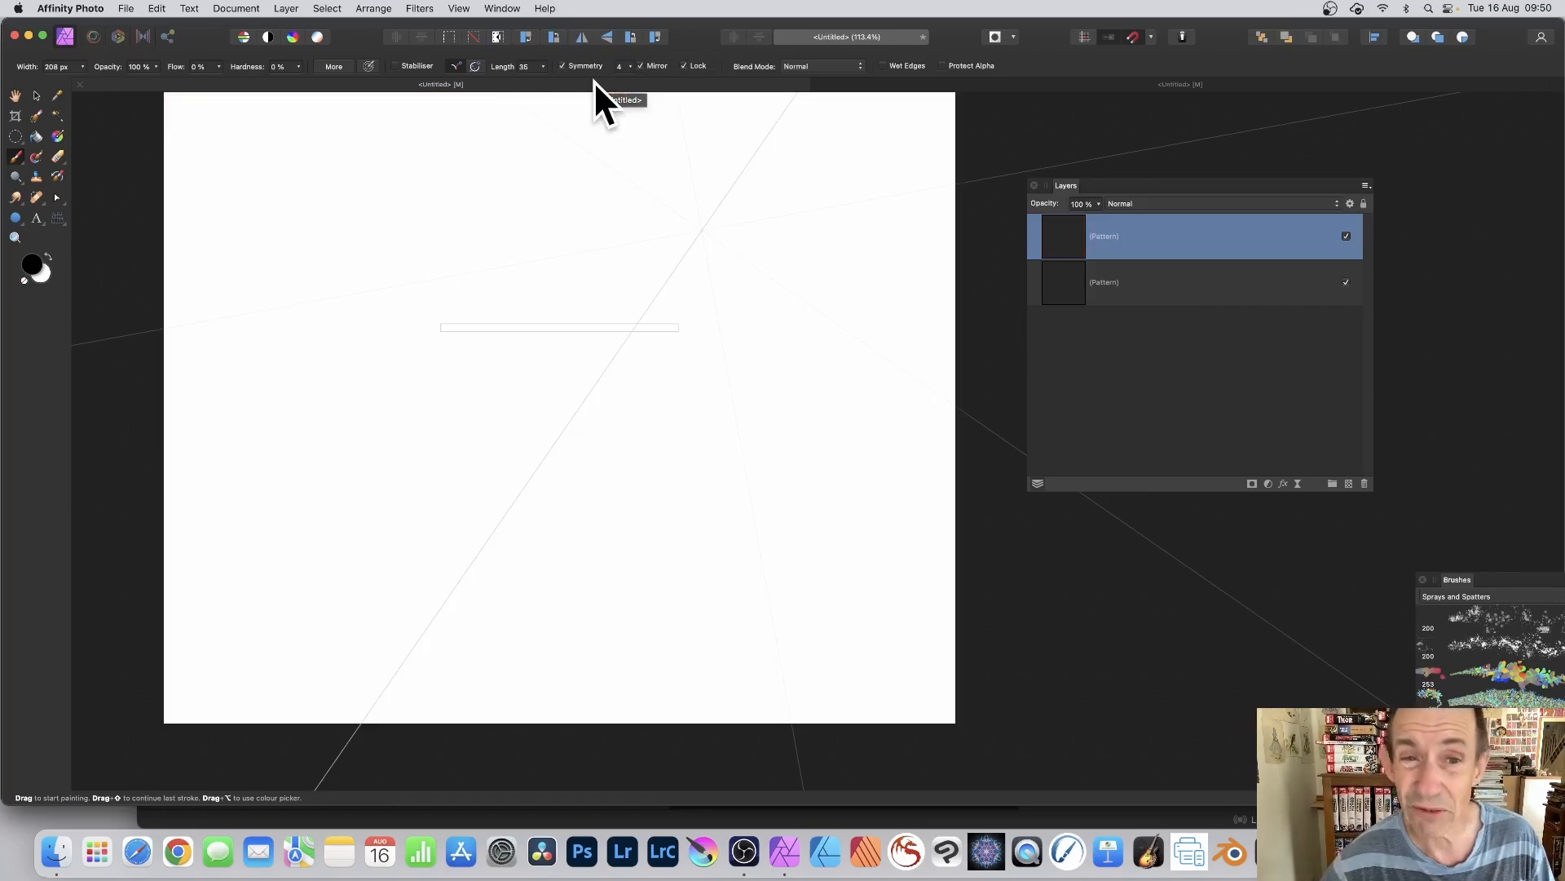
key(super+z)
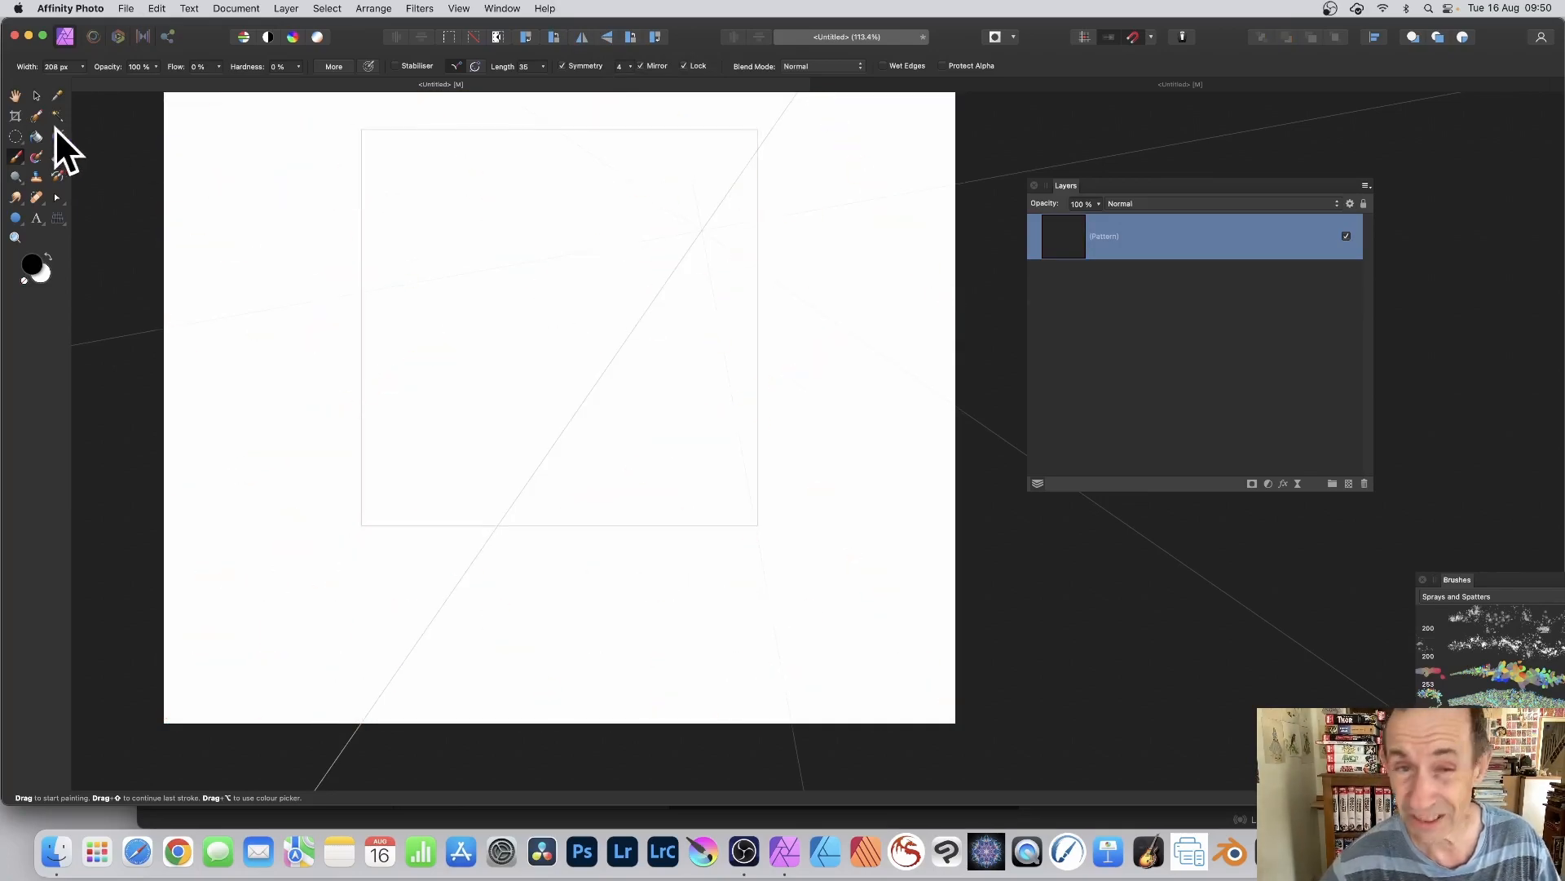
Step: Paint looping and radiating strokes across the 1000 px tile with the mirrored symmetry, and switch to the Move tool
mouse_move(608, 411)
mouse_down()
mouse_move(632, 414)
mouse_move(627, 361)
mouse_move(578, 316)
mouse_move(636, 308)
mouse_move(660, 325)
mouse_move(695, 217)
mouse_move(526, 428)
mouse_up()
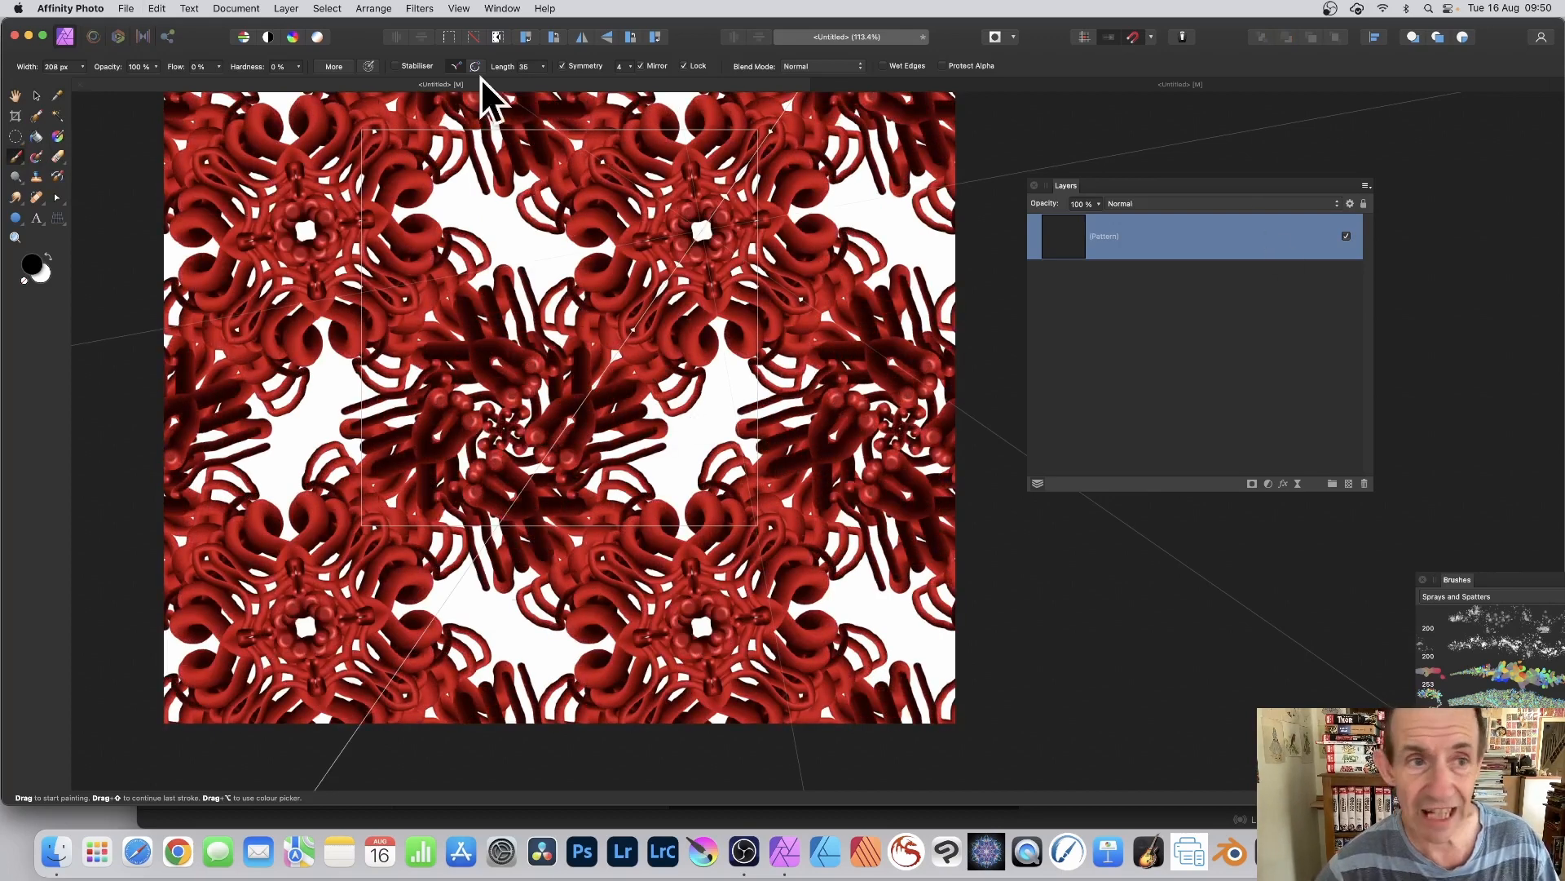
click(36, 95)
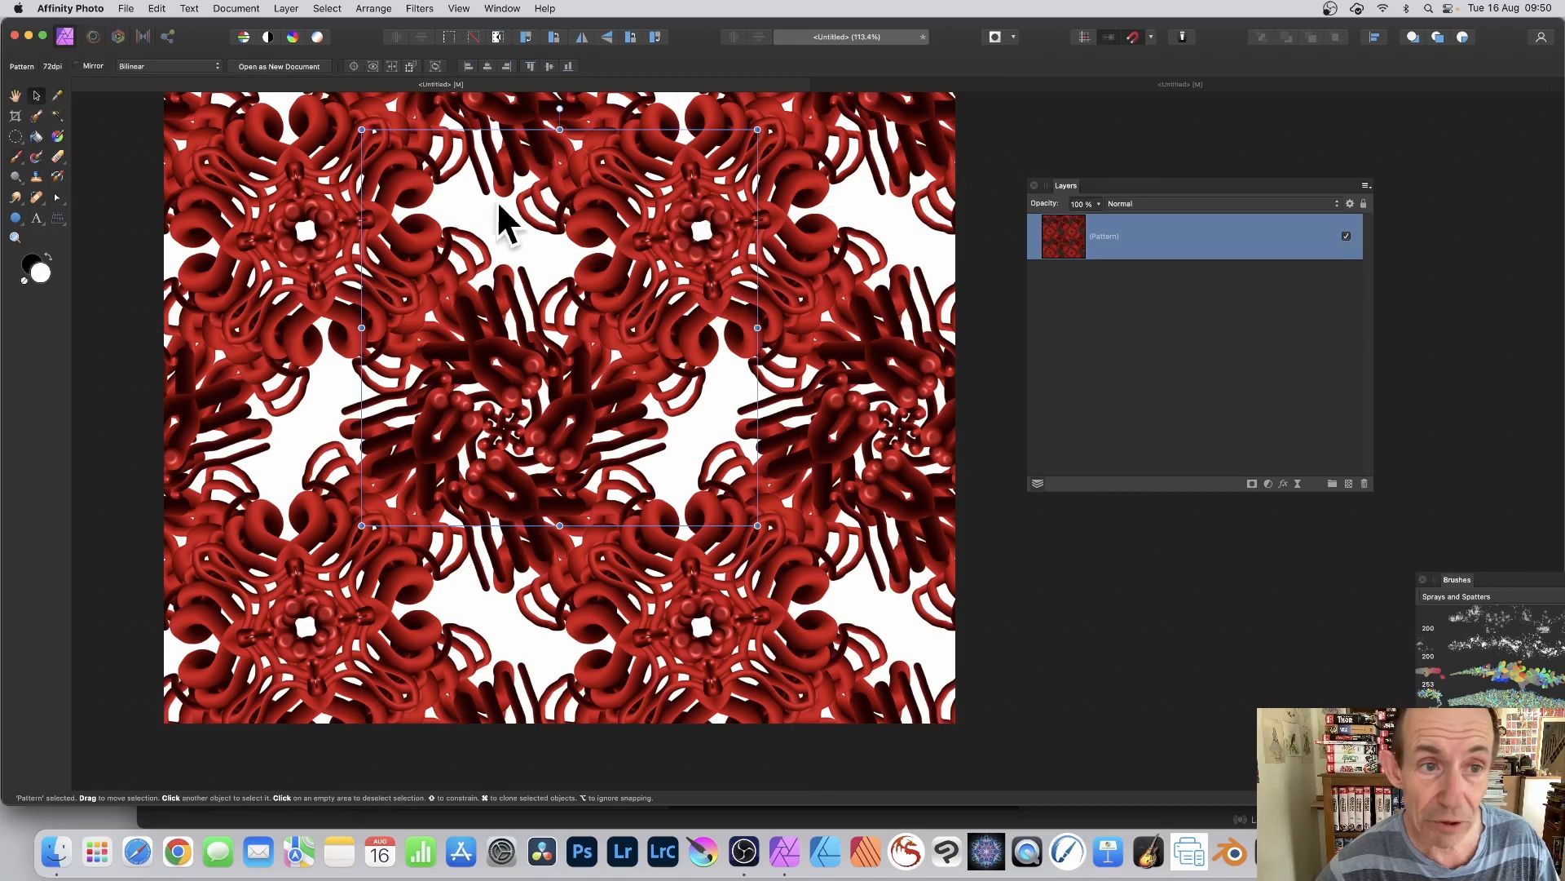
Step: Transform the red pattern tile by shifting it, scaling it down and rotating it clockwise so the repeat runs diagonally
drag(500, 217, 591, 252)
drag(449, 175, 508, 235)
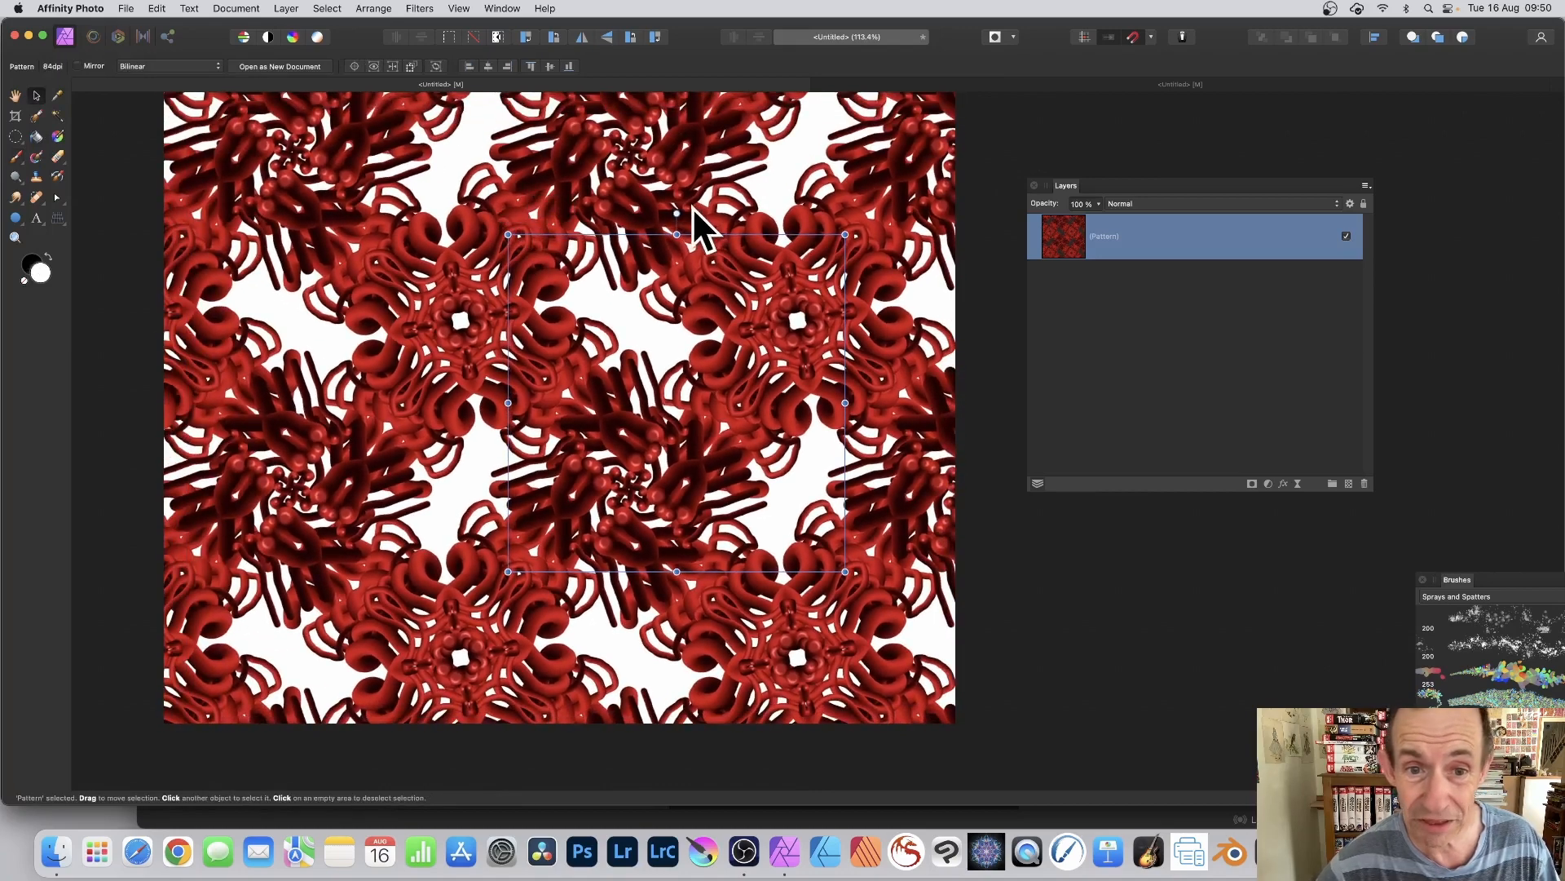
drag(677, 216, 783, 232)
drag(689, 263, 636, 219)
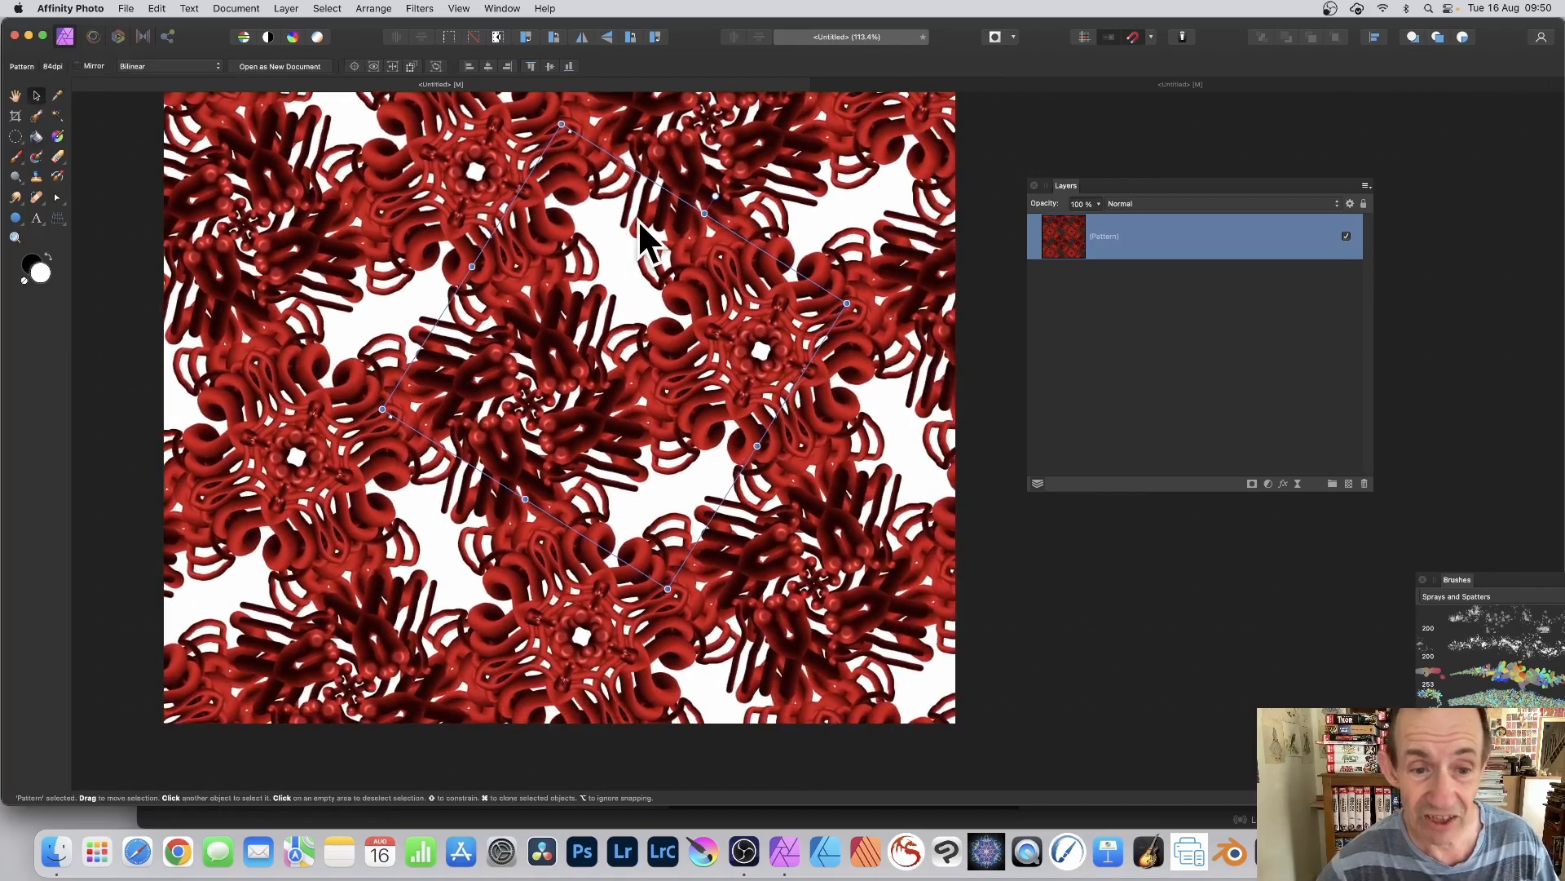
Step: Paint symmetrical brush strokes across the rotated pattern tile until they cover most of the white gaps
click(17, 158)
mouse_move(541, 349)
mouse_down()
mouse_move(623, 239)
mouse_move(661, 346)
mouse_move(599, 217)
mouse_move(691, 291)
mouse_move(698, 356)
mouse_move(551, 321)
mouse_move(685, 244)
mouse_move(731, 268)
mouse_up()
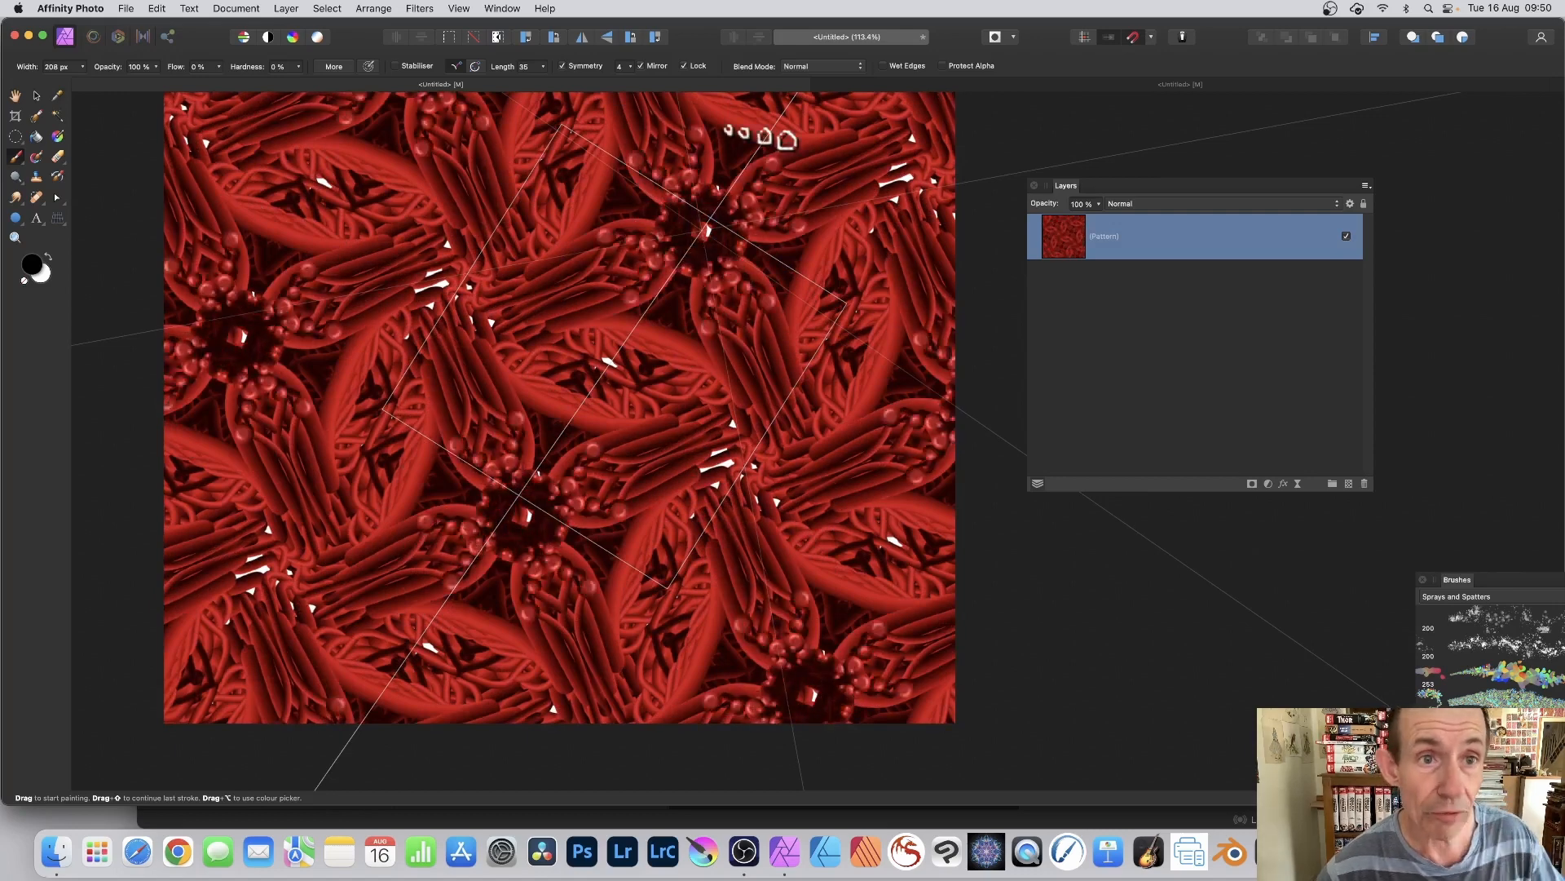
Step: Distort the painted pattern with the Twirl filter, and undo a trial brush dab made over the swirls
click(419, 9)
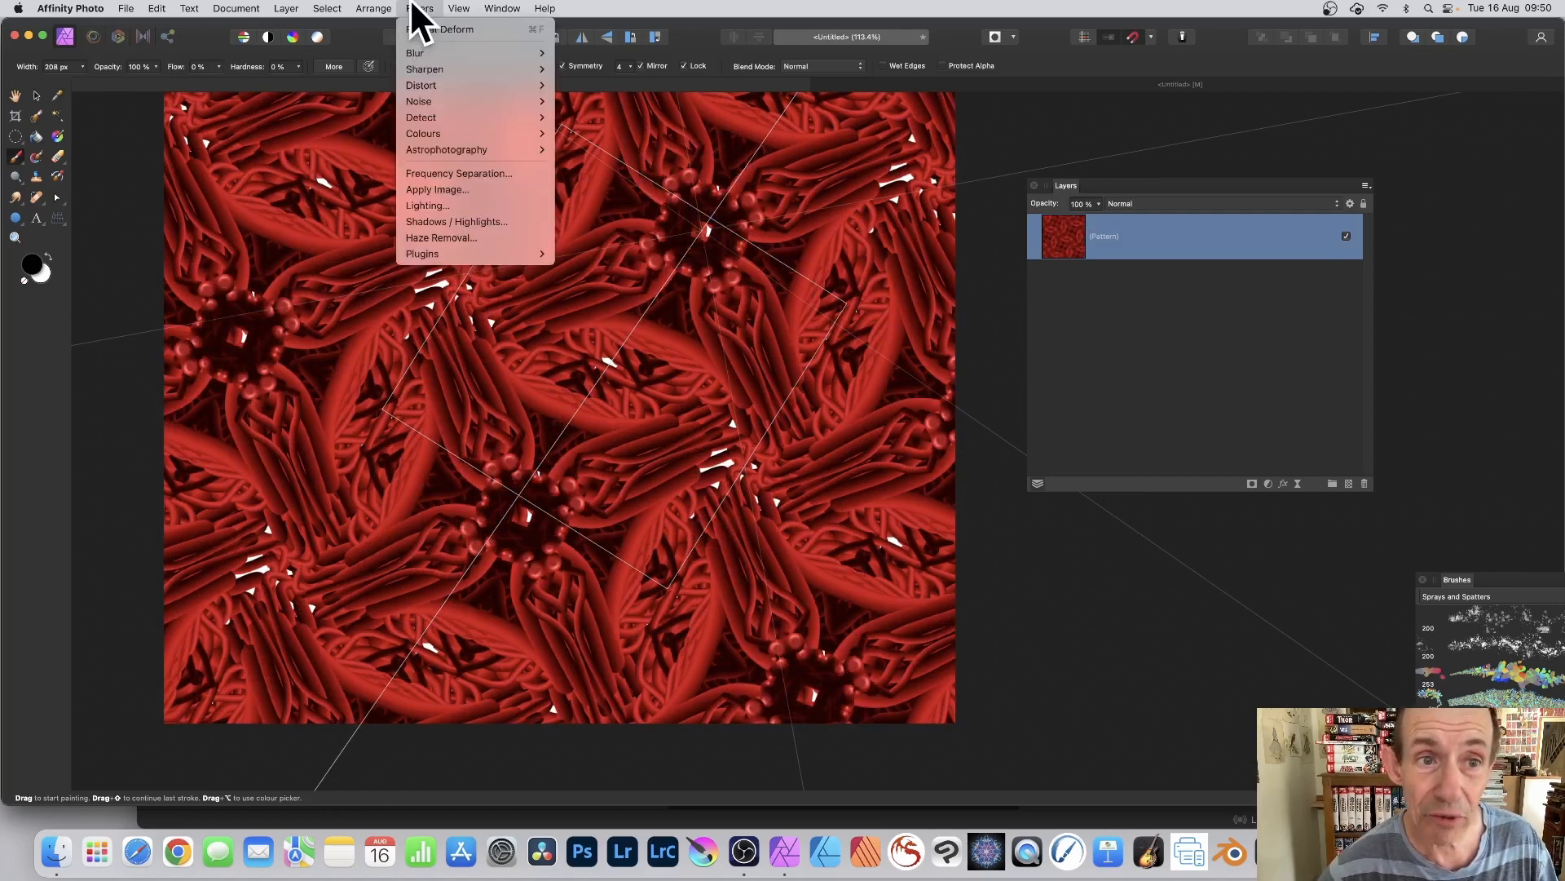
mouse_move(415, 54)
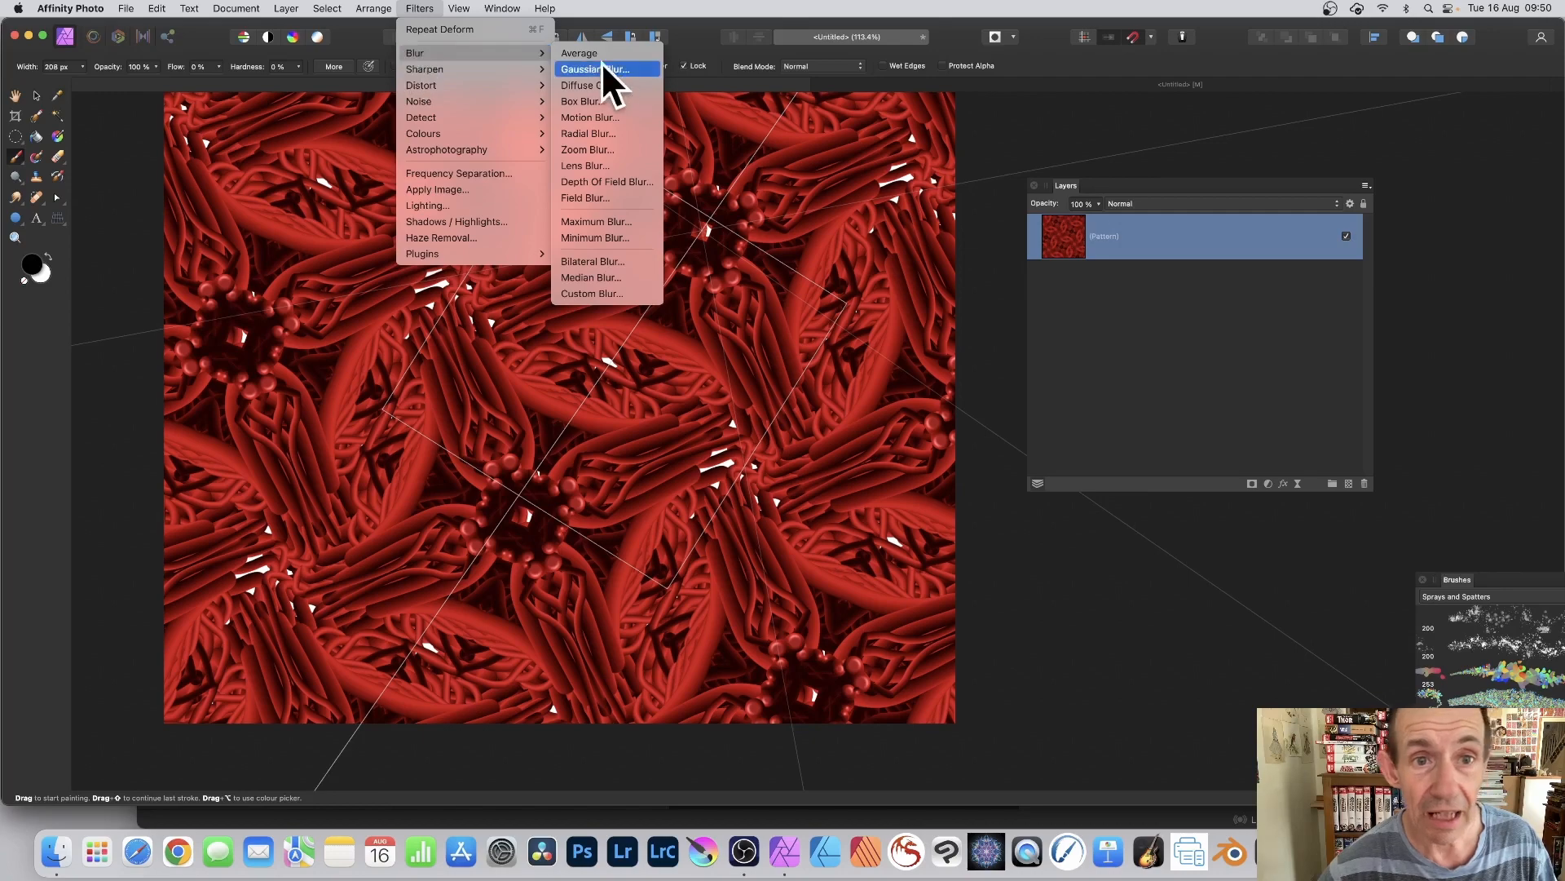
mouse_move(463, 81)
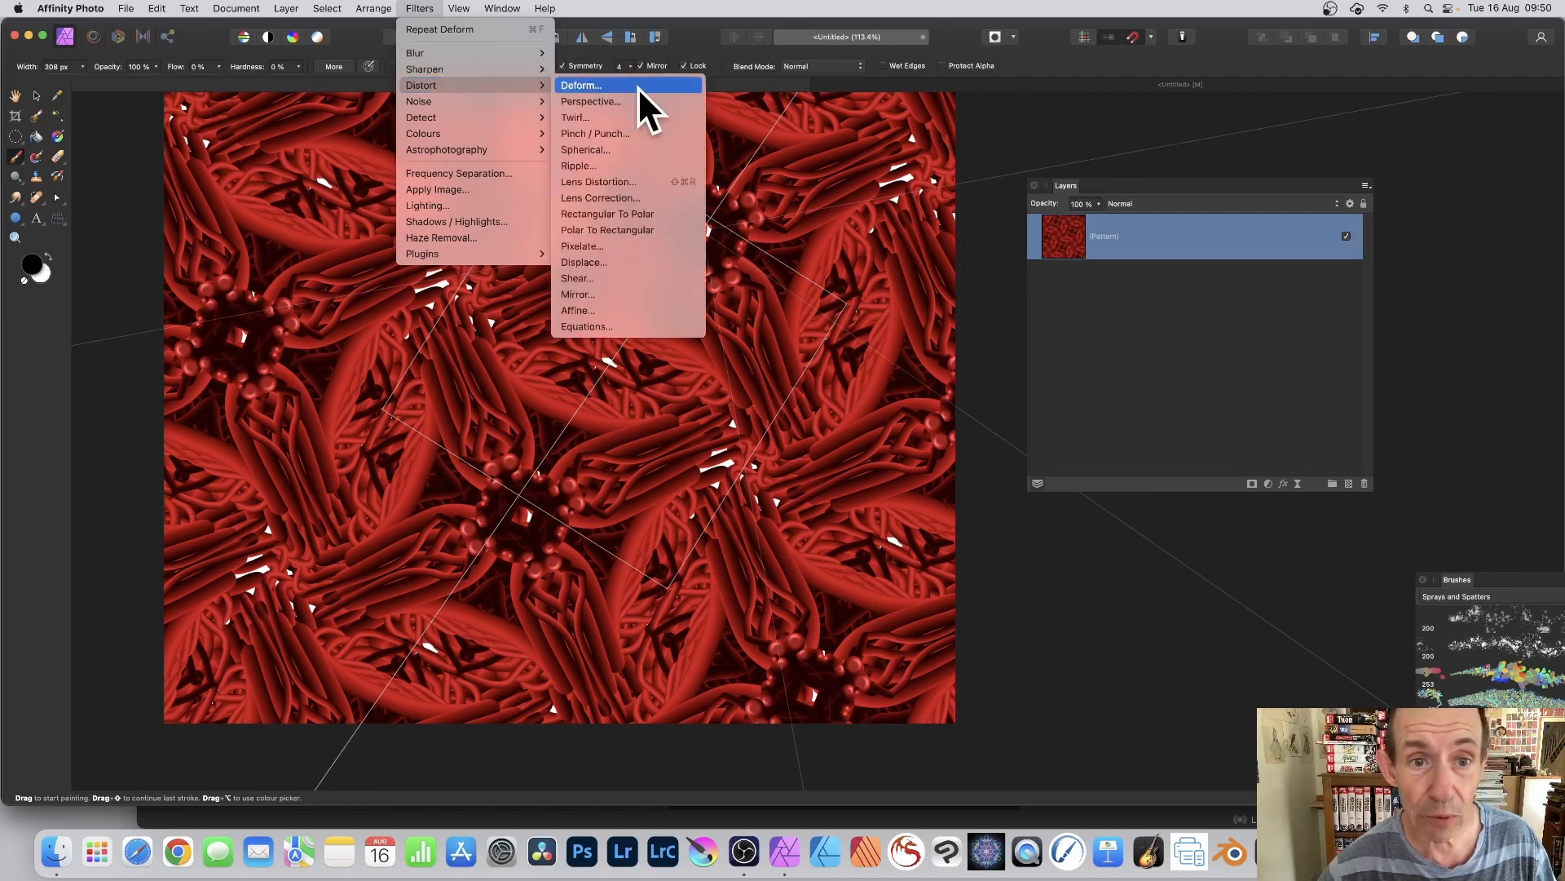
click(621, 119)
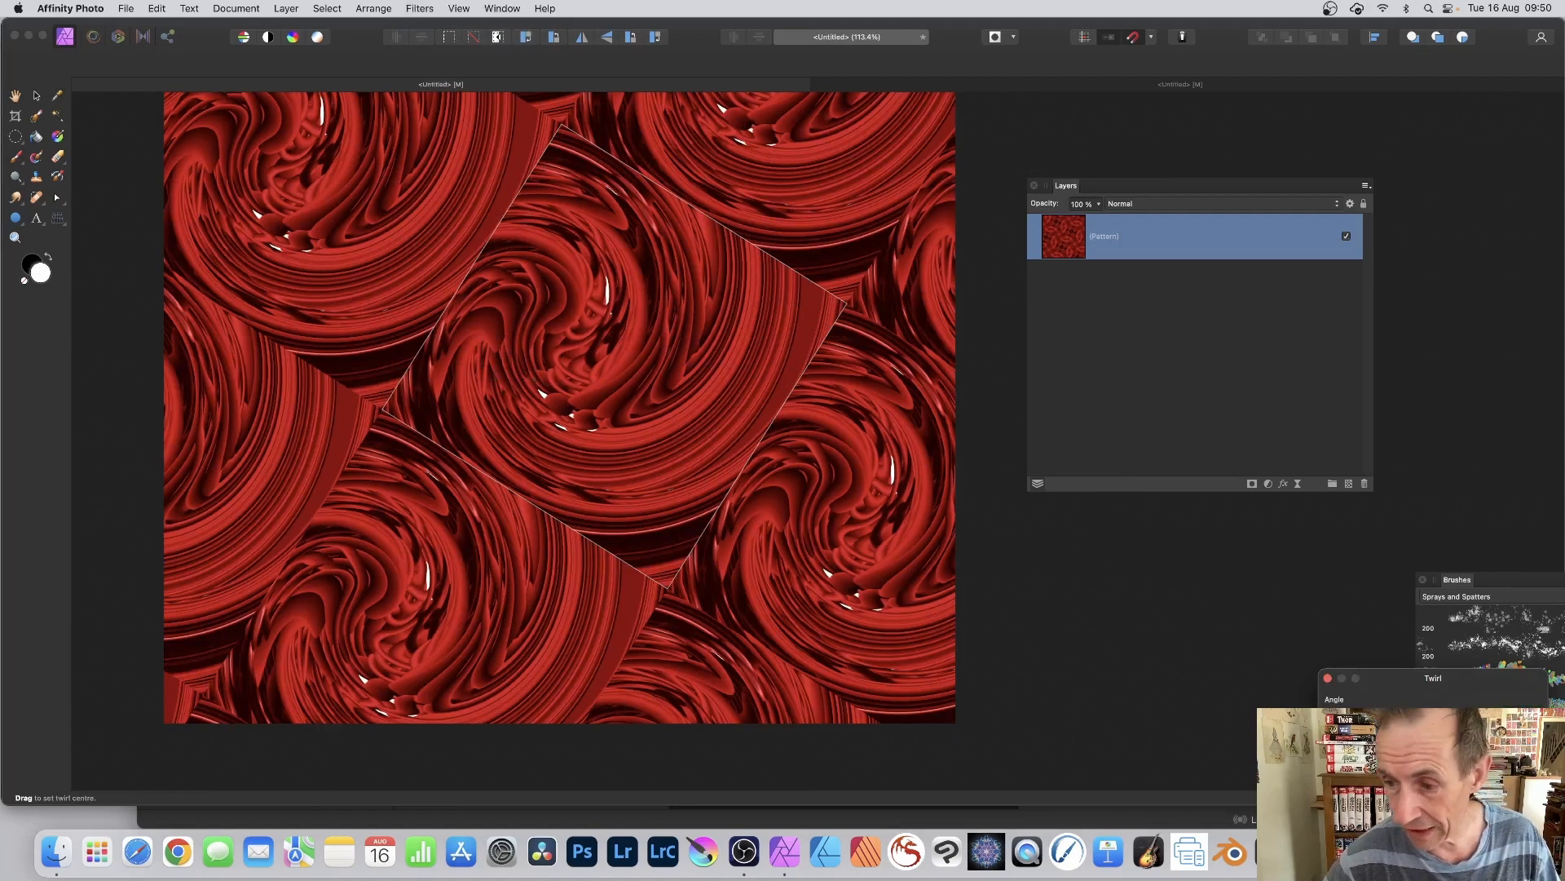
key(Return)
click(377, 210)
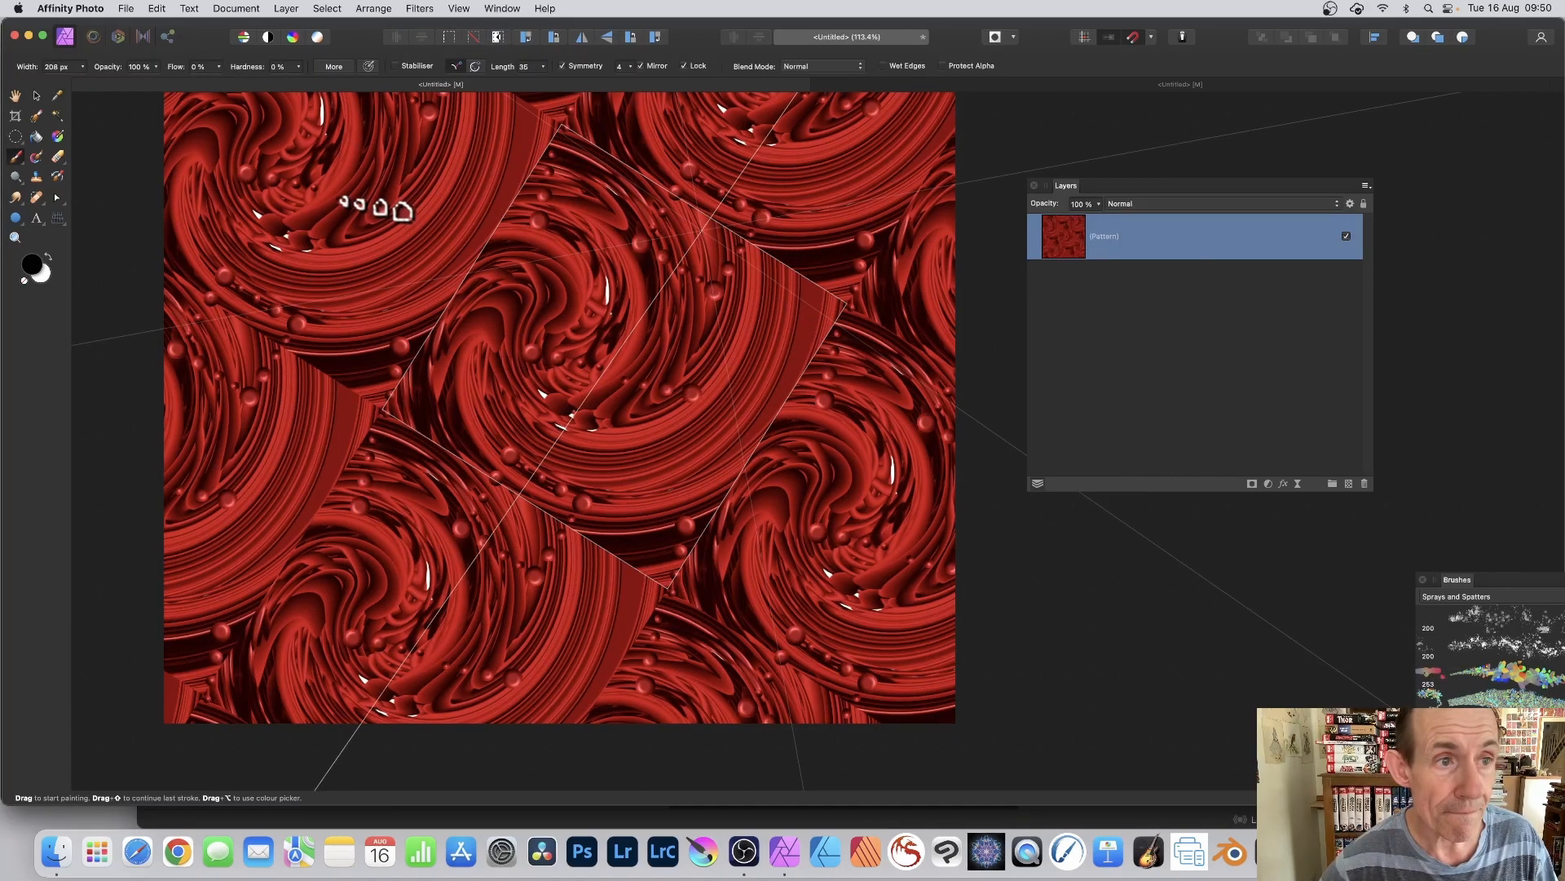
key(super+z)
Step: Turn on mirroring for the twirled pattern layer and scale its tile down slightly from the upper corner
click(38, 95)
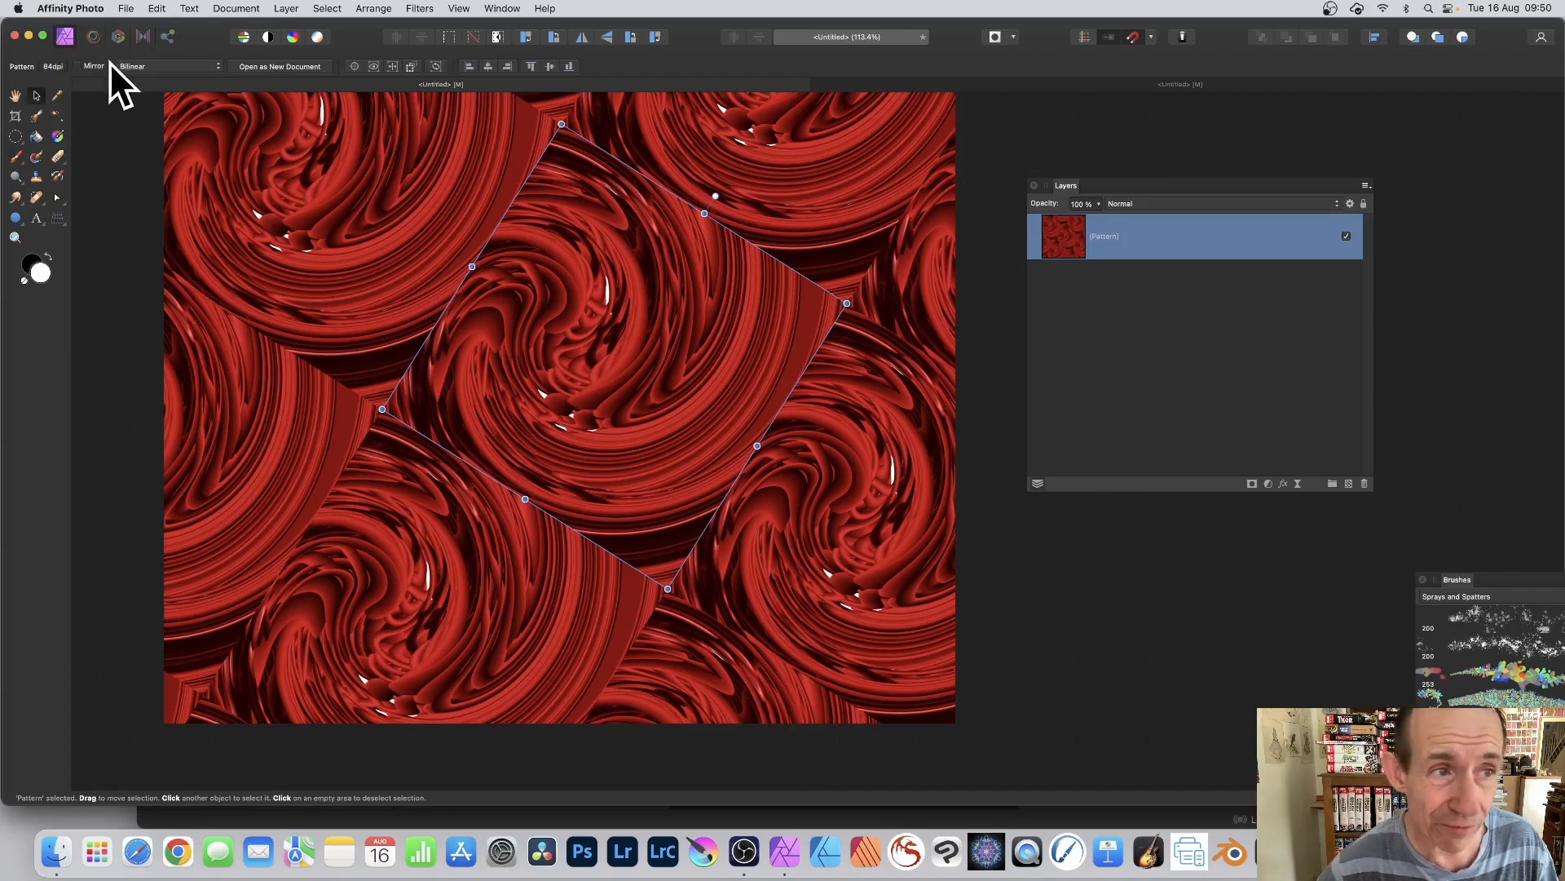
click(78, 66)
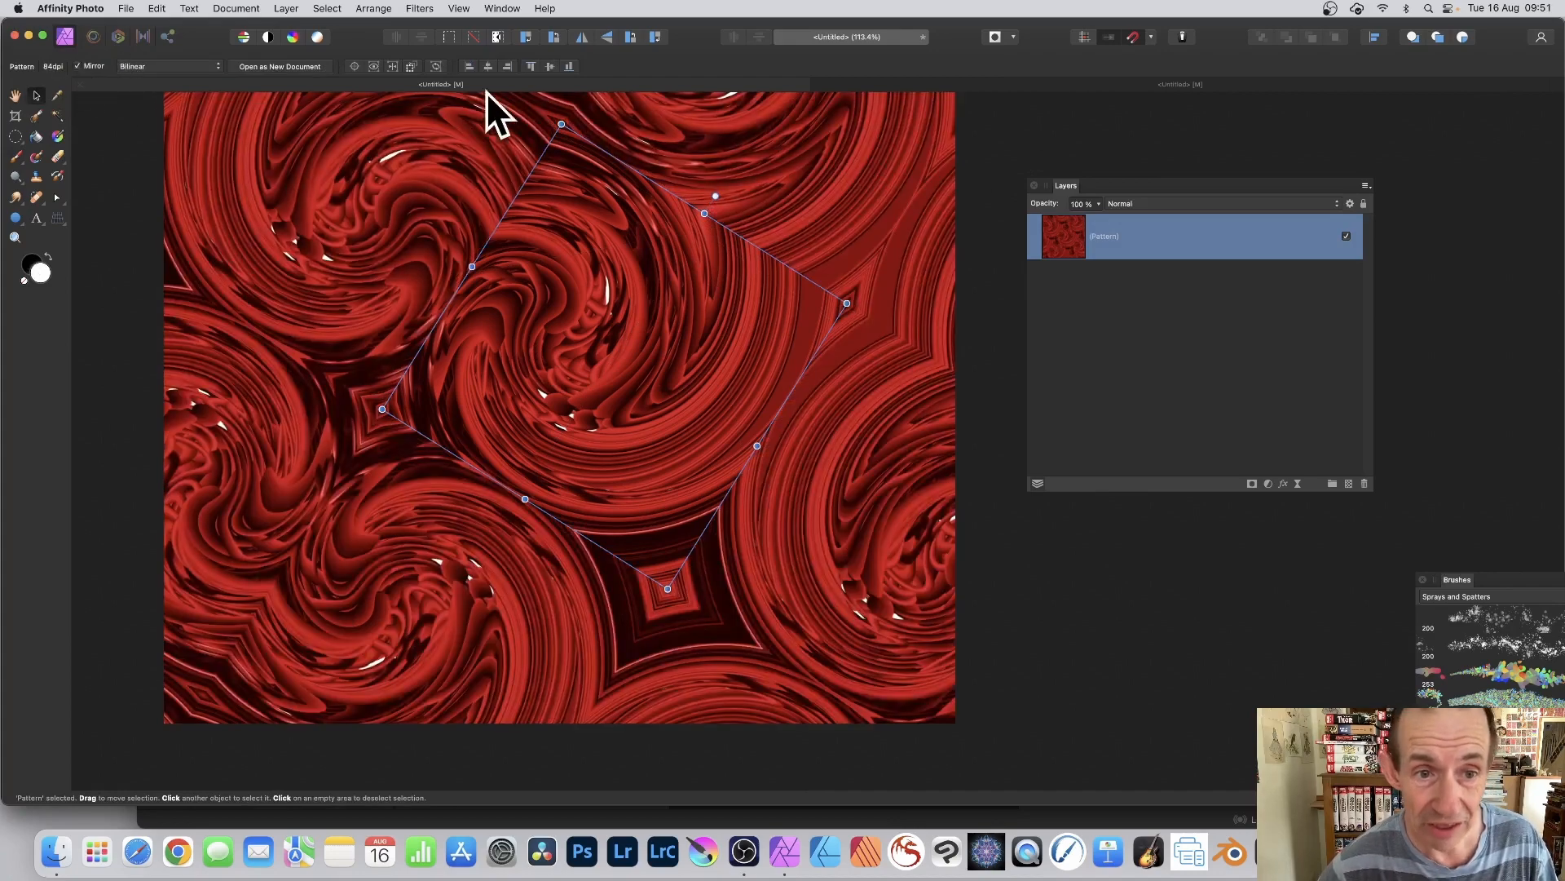
drag(560, 122, 587, 222)
Step: Paint dense symmetrical strokes over the mirrored pattern and undo the last stroke
click(17, 155)
mouse_move(755, 326)
mouse_down()
mouse_move(736, 417)
mouse_move(698, 431)
mouse_move(701, 377)
mouse_move(672, 340)
mouse_move(721, 412)
mouse_move(787, 414)
mouse_move(663, 515)
mouse_move(698, 550)
mouse_move(706, 416)
mouse_move(722, 434)
mouse_move(769, 357)
mouse_up()
key(super+z)
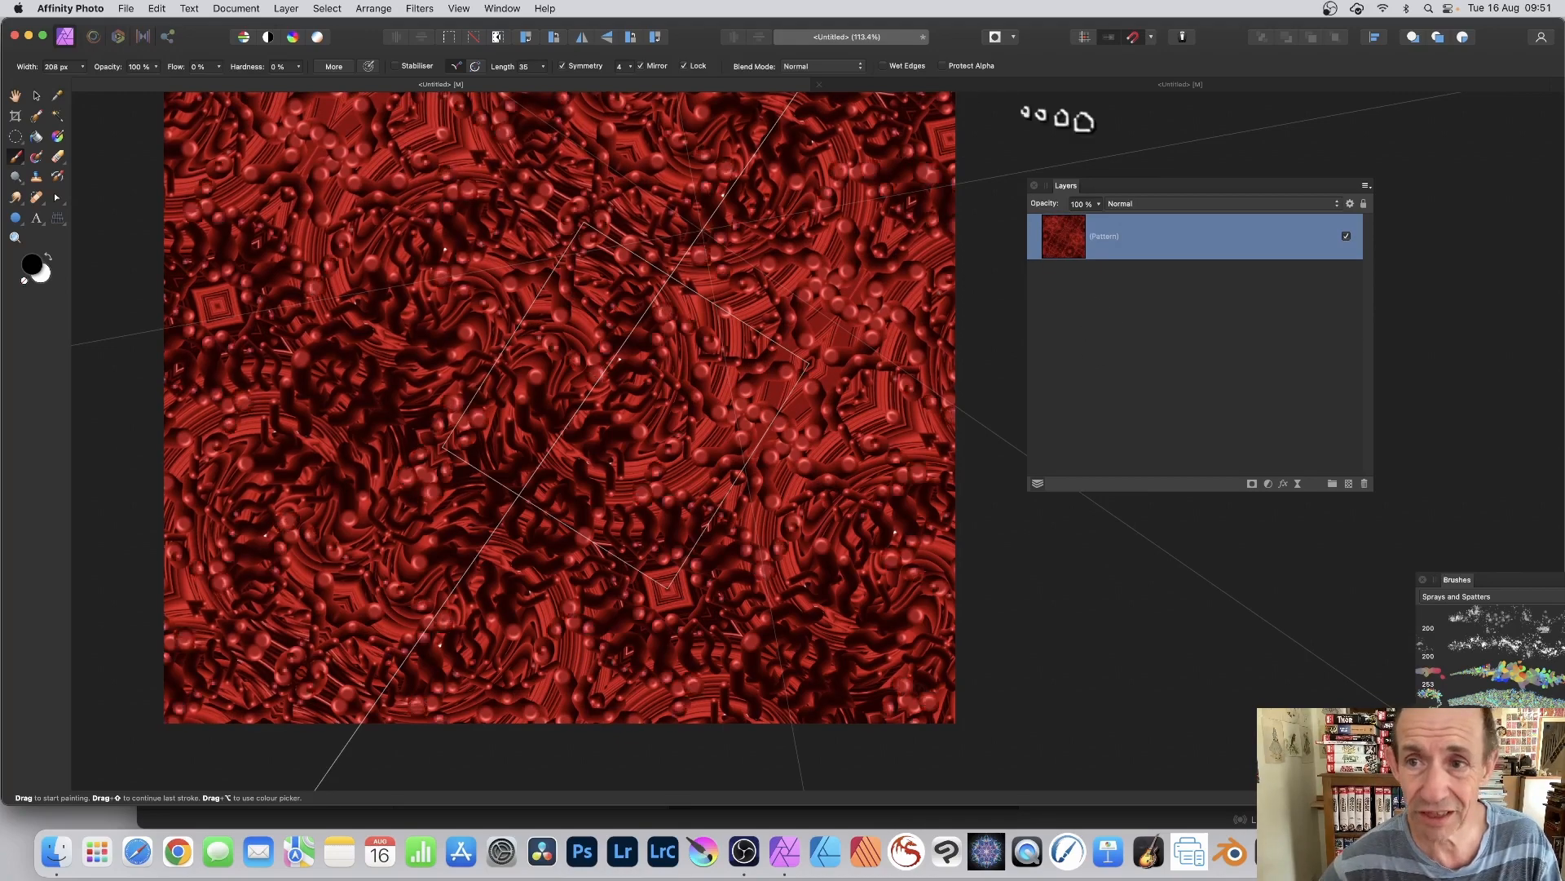
Step: Create a new 800 × 600 px document from the SVGA web preset
click(124, 8)
click(129, 28)
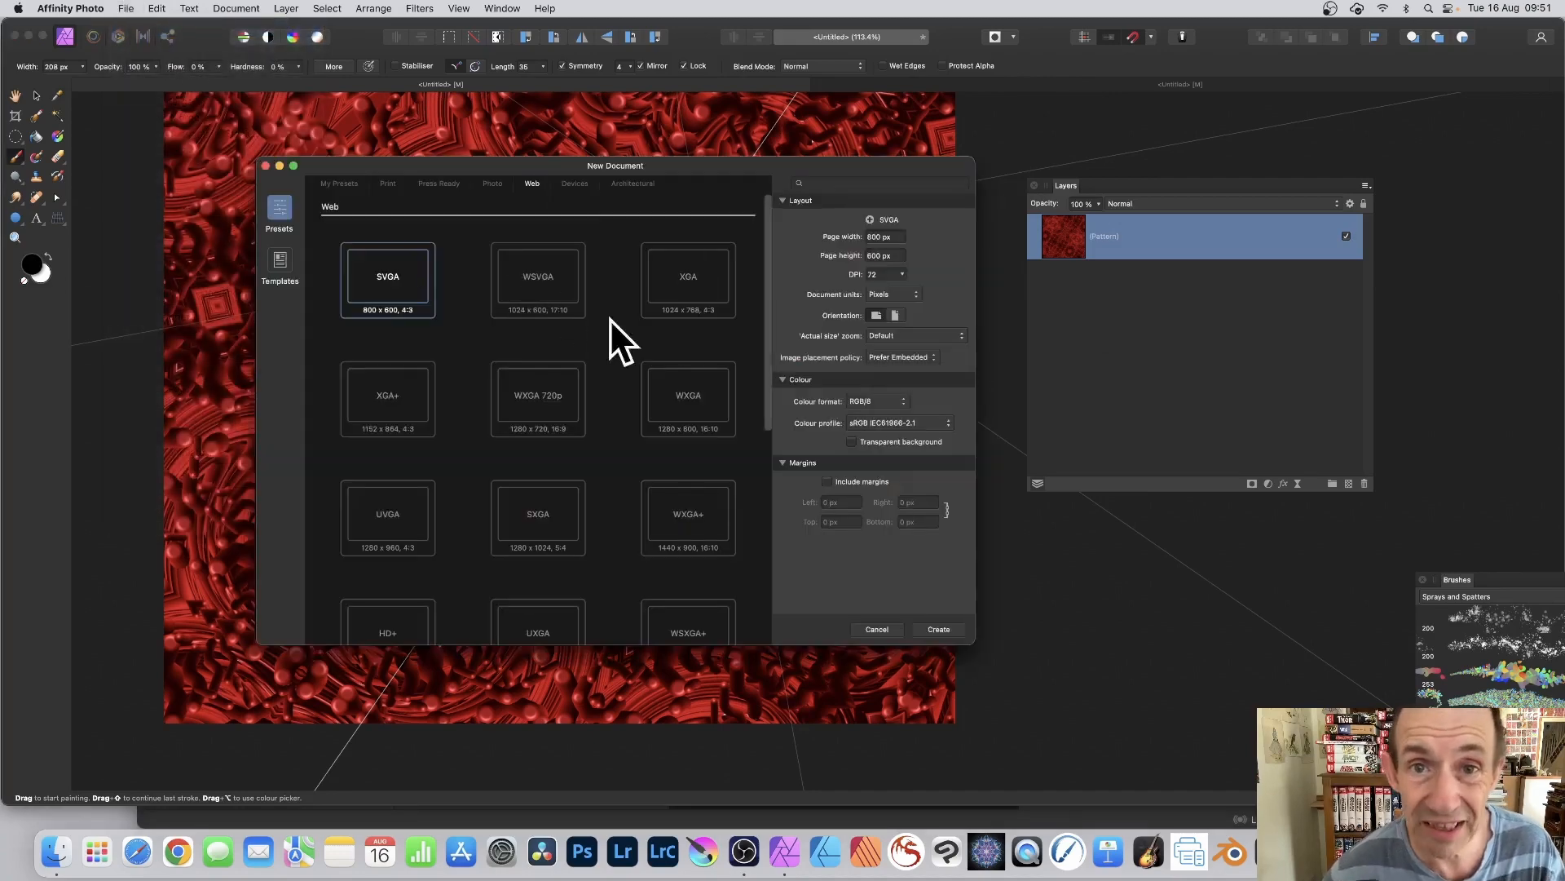
click(939, 629)
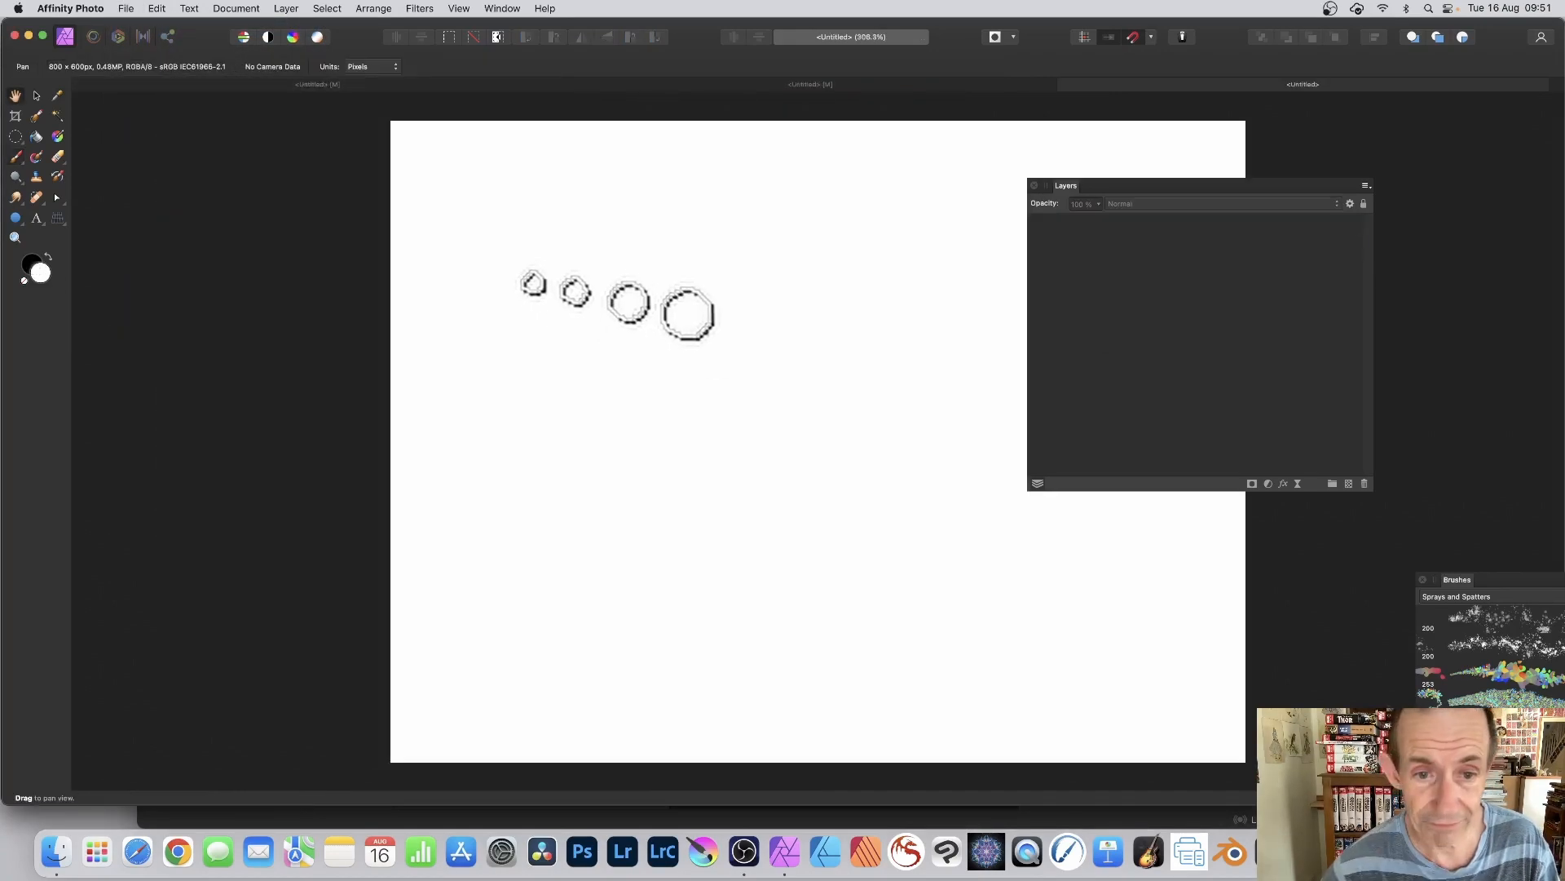
Step: Draw a circle in the upper middle of the blank page and fill it with red DF0038
click(15, 218)
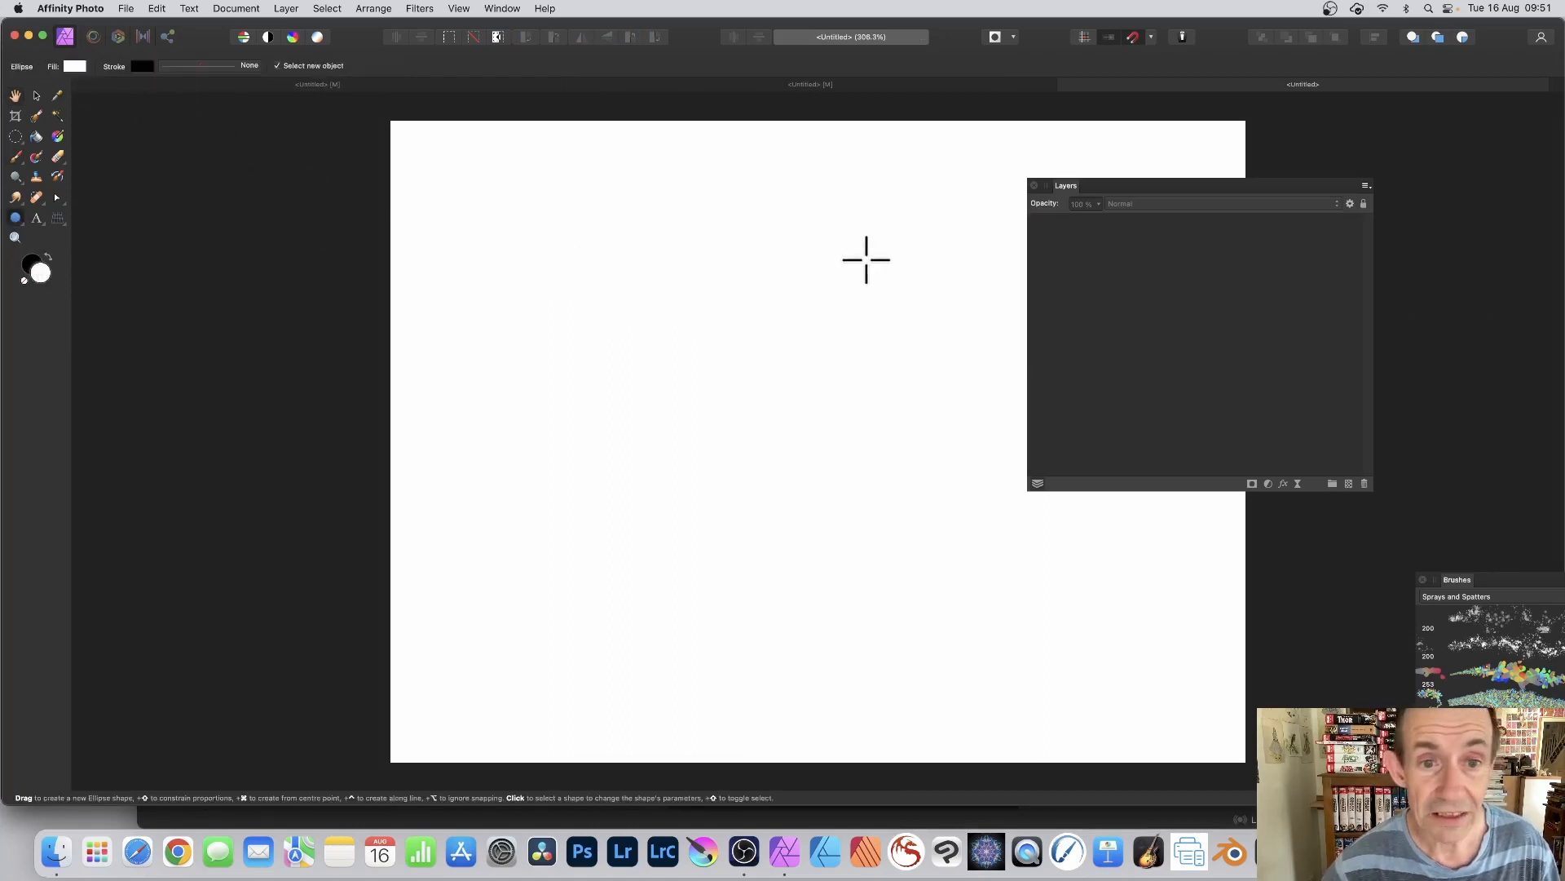
drag(664, 168, 795, 299)
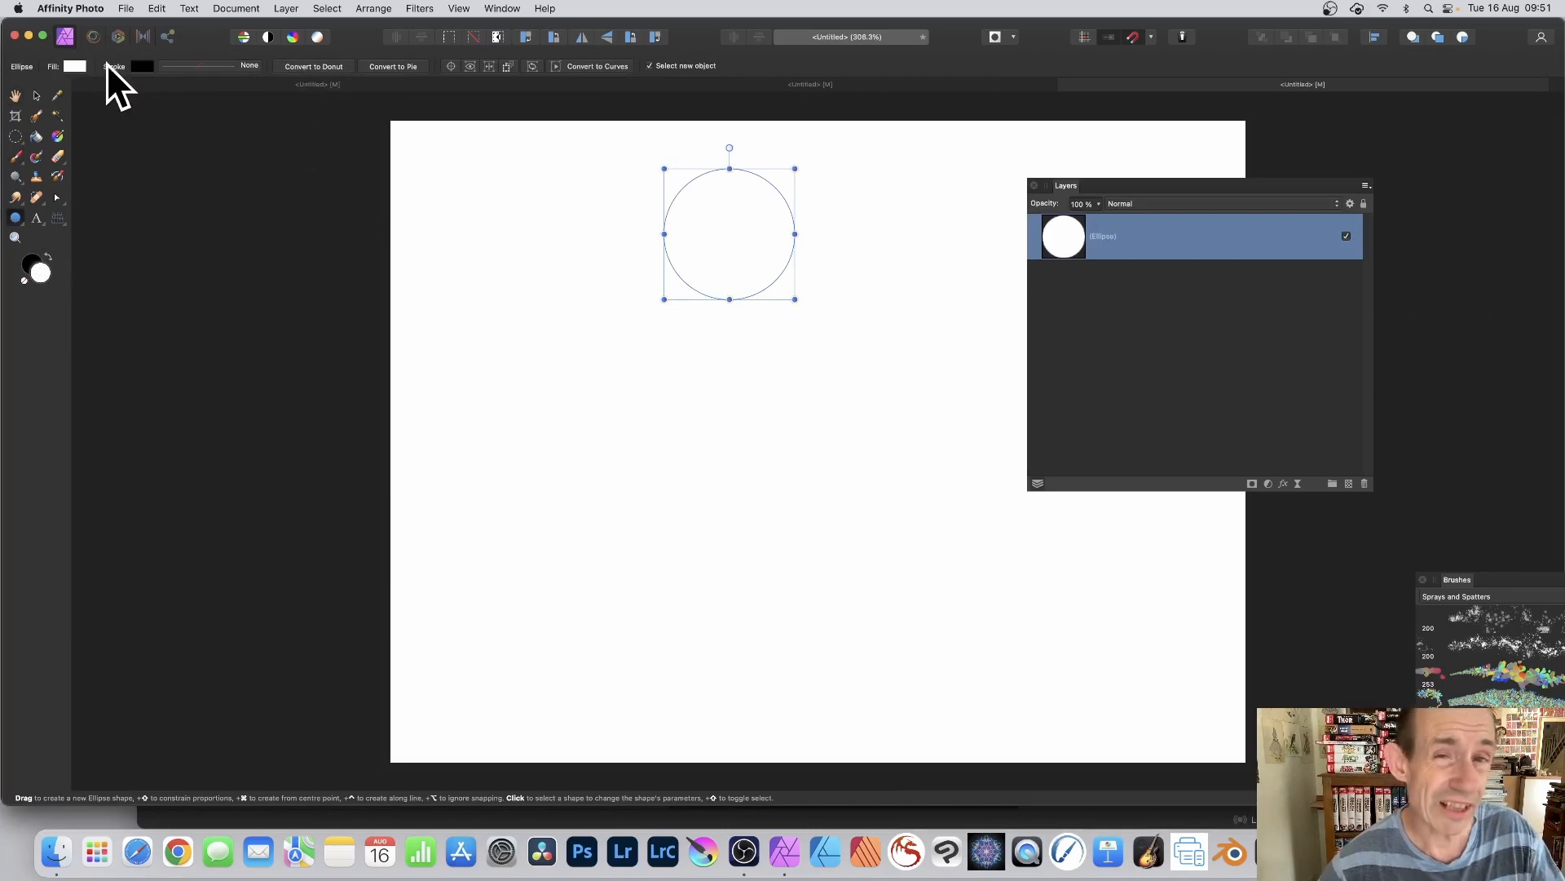
click(74, 65)
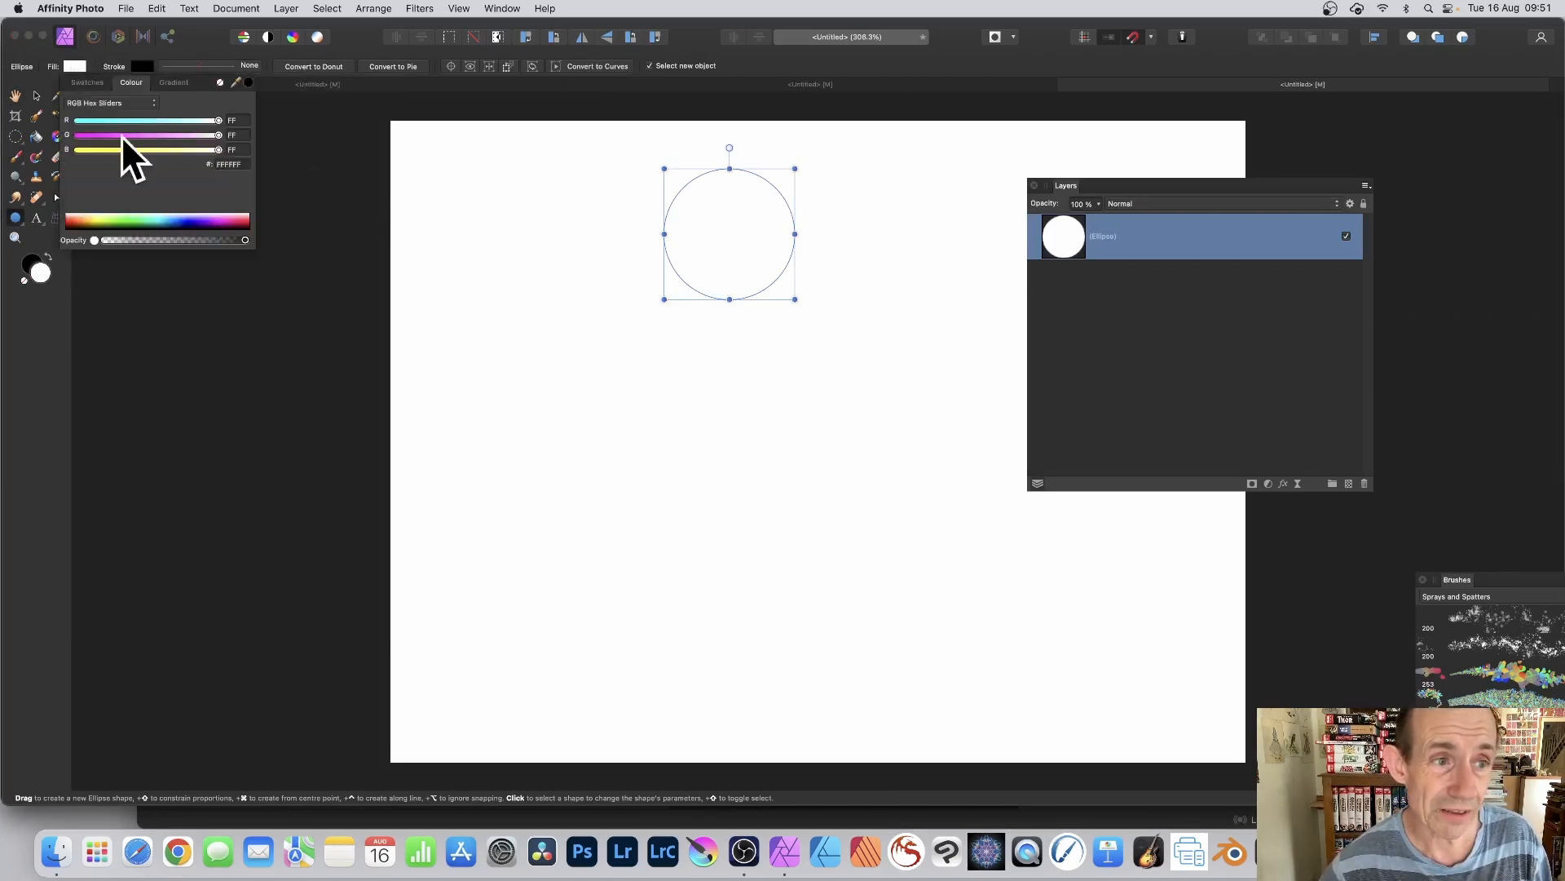
drag(238, 220, 242, 218)
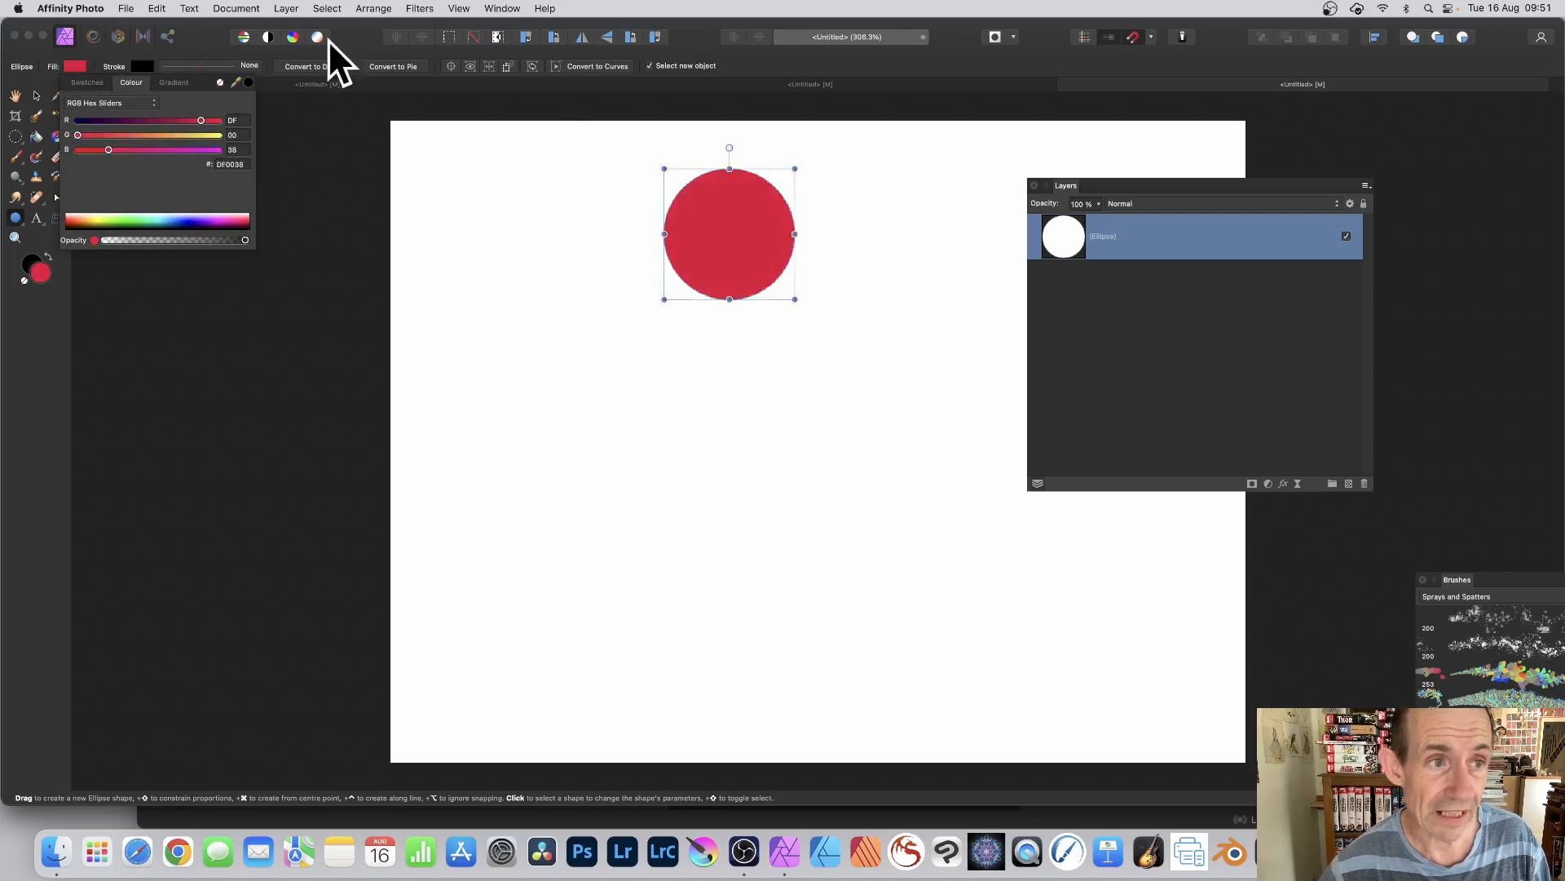
Step: Duplicate the red circle three times in a column below it, making each copy smaller than the one above
click(36, 96)
mouse_move(750, 217)
mouse_down()
mouse_move(732, 217)
mouse_move(731, 339)
mouse_up()
mouse_move(648, 314)
mouse_down()
mouse_move(719, 357)
mouse_move(722, 495)
mouse_move(694, 480)
mouse_up()
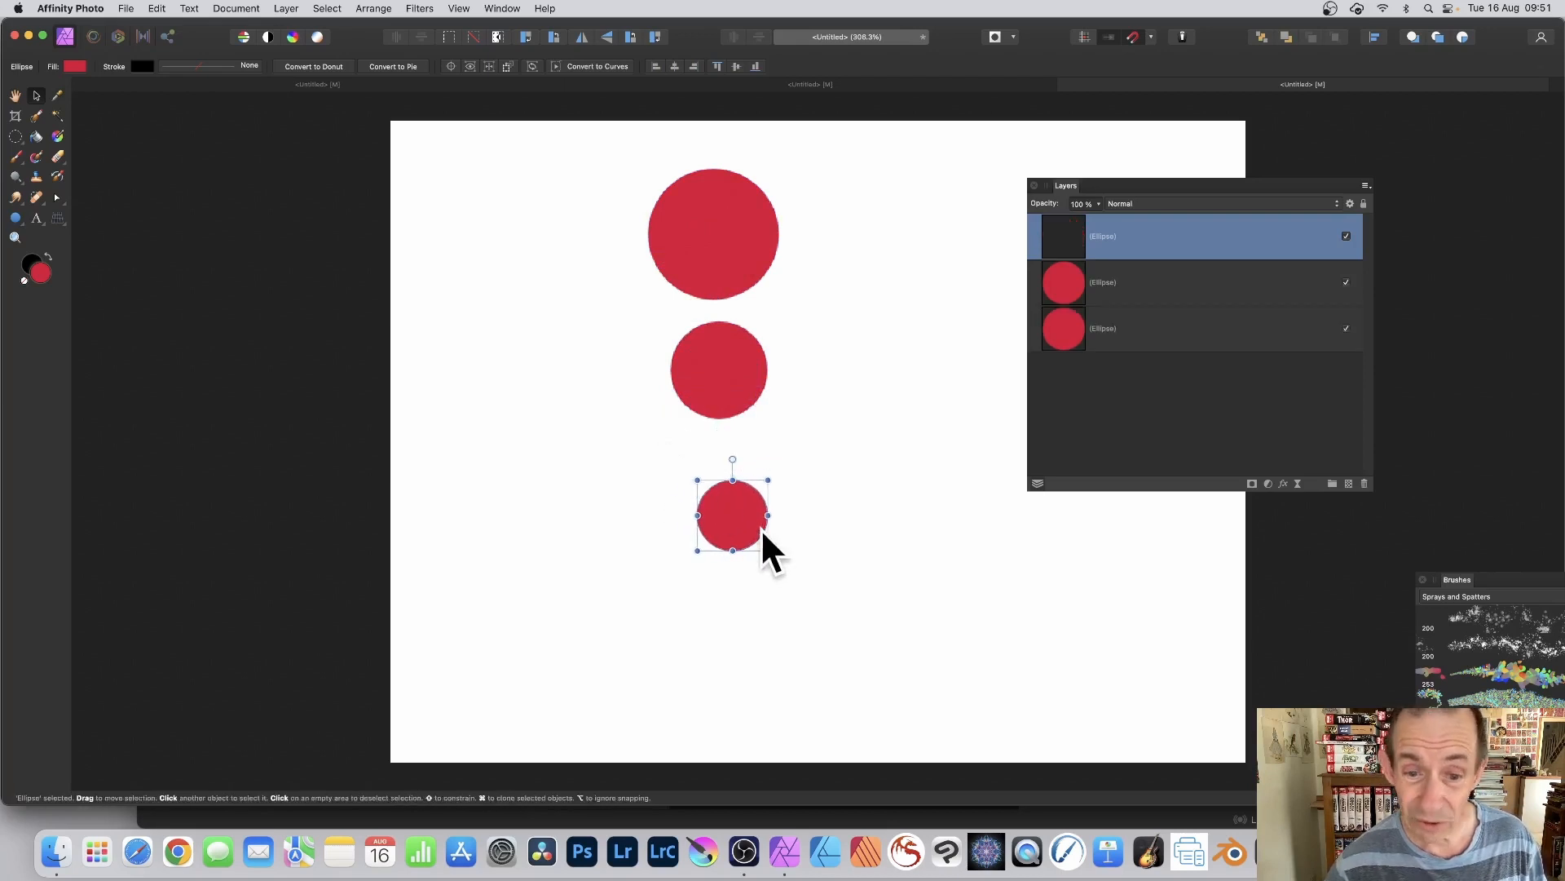
mouse_move(761, 528)
mouse_down()
mouse_move(738, 499)
mouse_move(727, 576)
mouse_move(688, 546)
mouse_move(708, 571)
mouse_move(726, 564)
mouse_move(717, 555)
mouse_up()
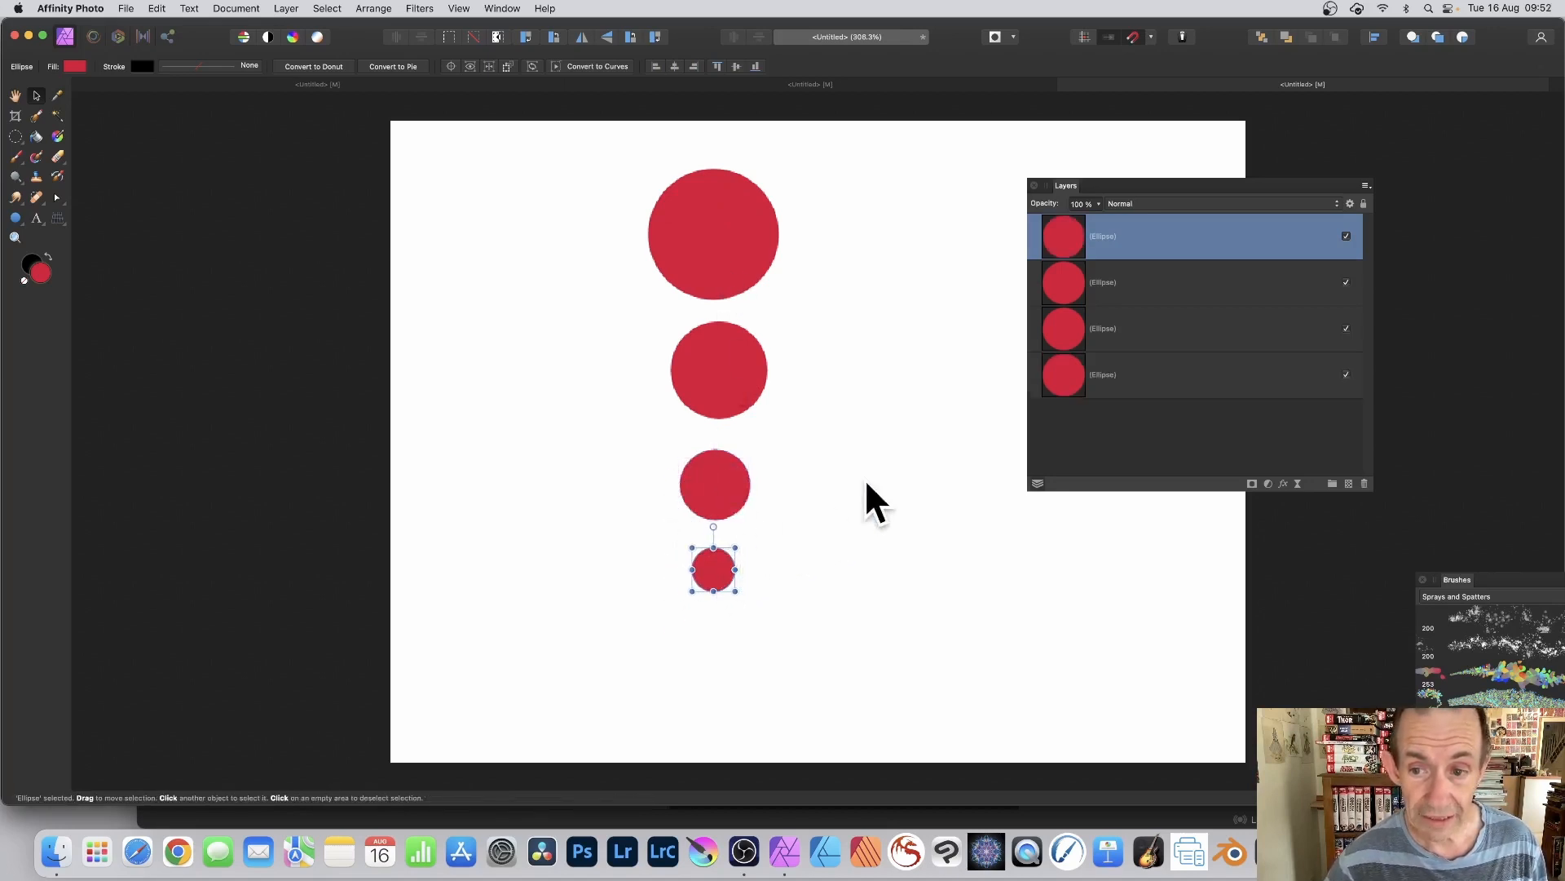
Step: Recolour the largest circle dark purple 770038 and the second circle yellow DFE938
click(676, 204)
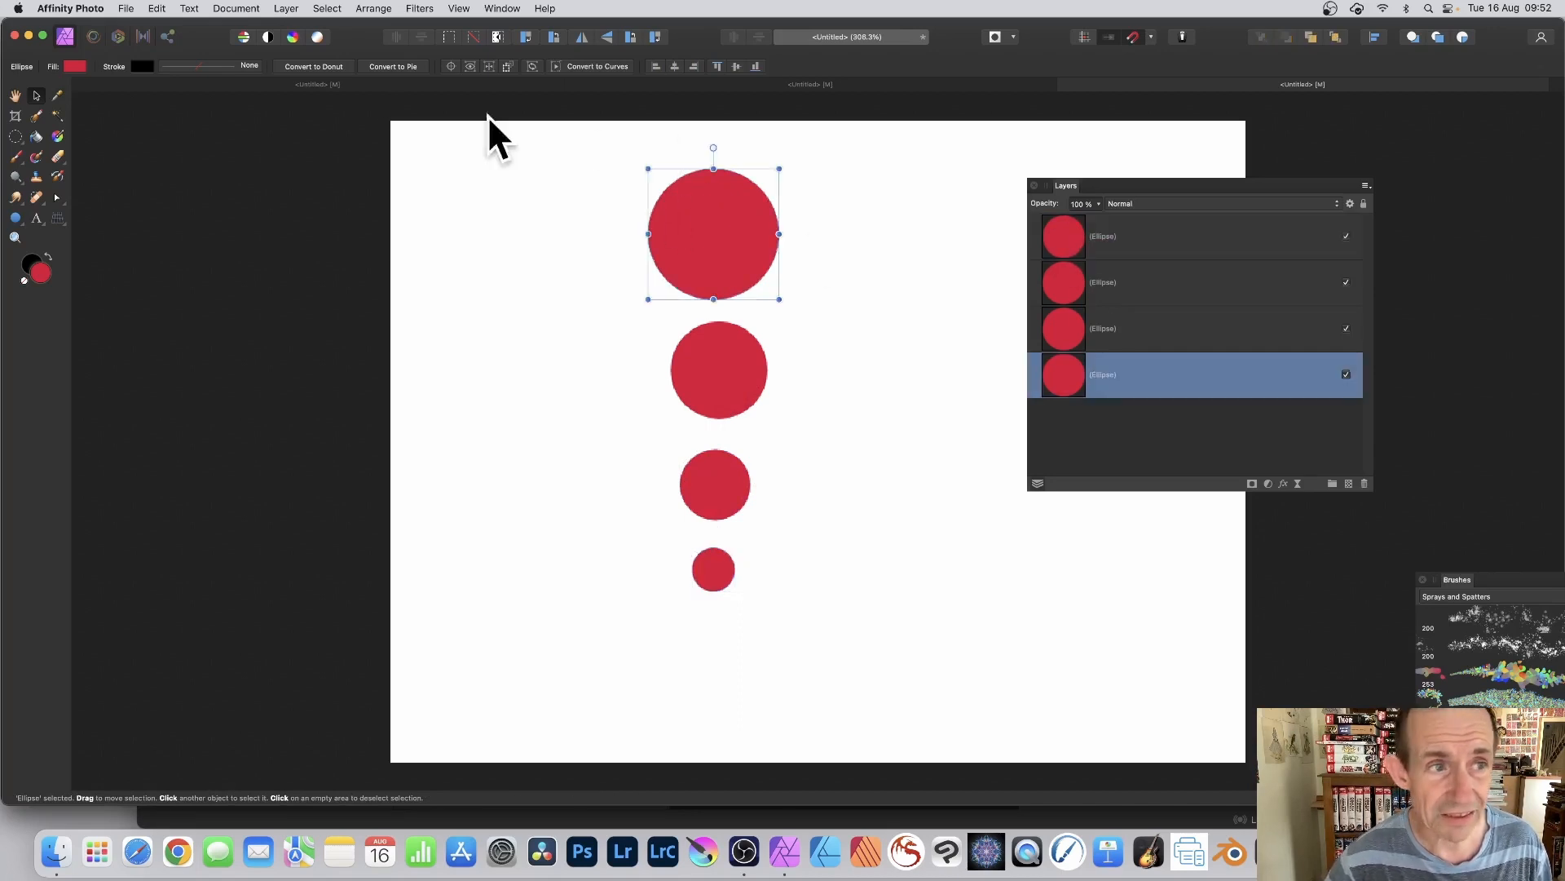
click(73, 66)
drag(163, 121, 140, 121)
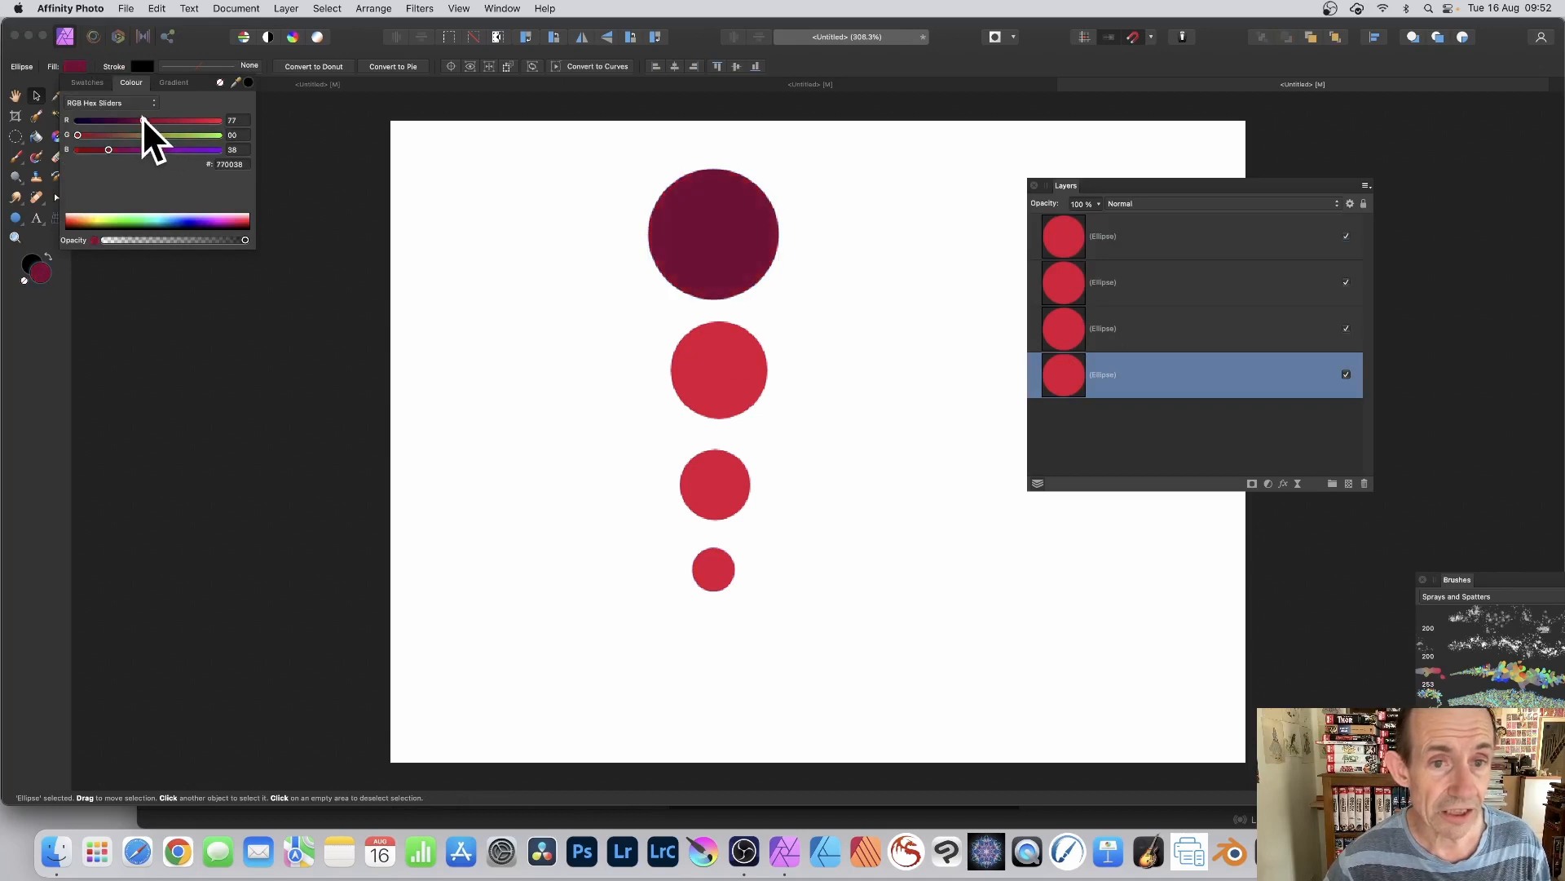
click(734, 358)
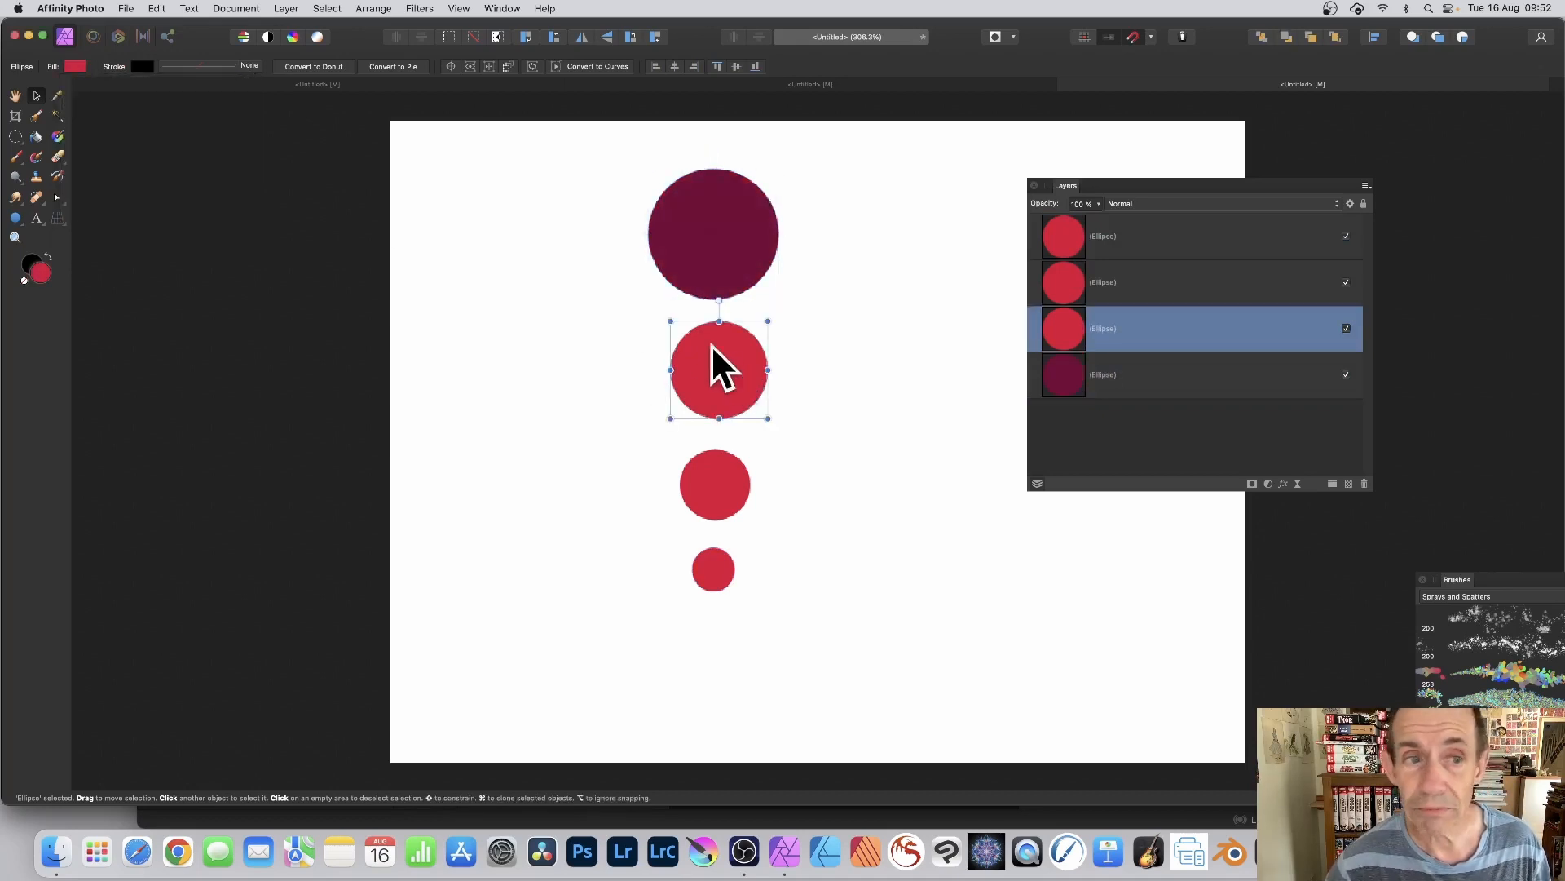
click(78, 65)
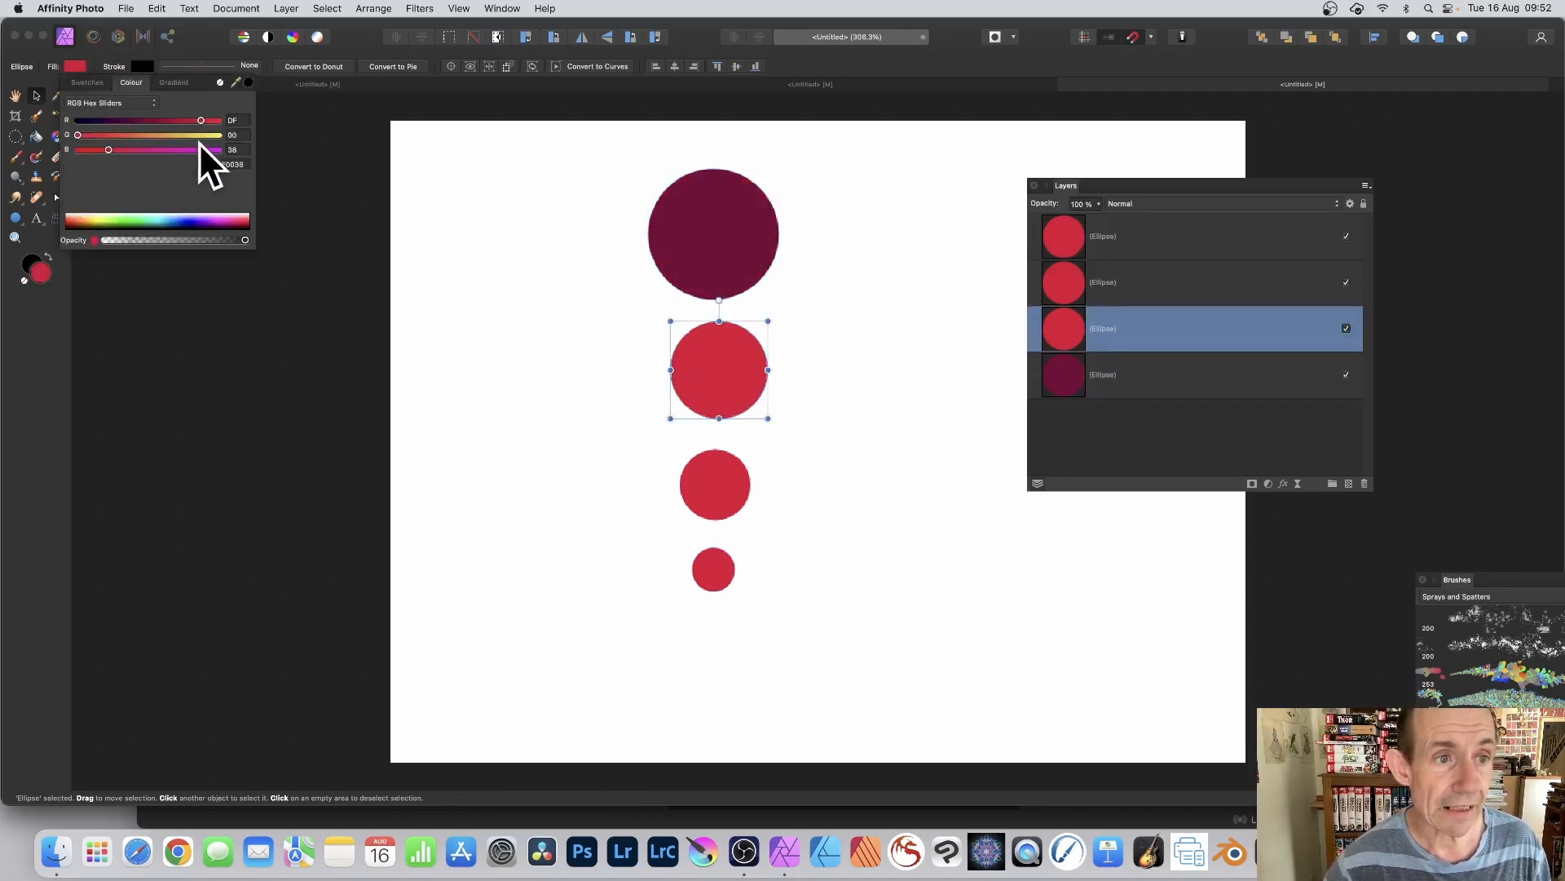
drag(201, 138, 206, 135)
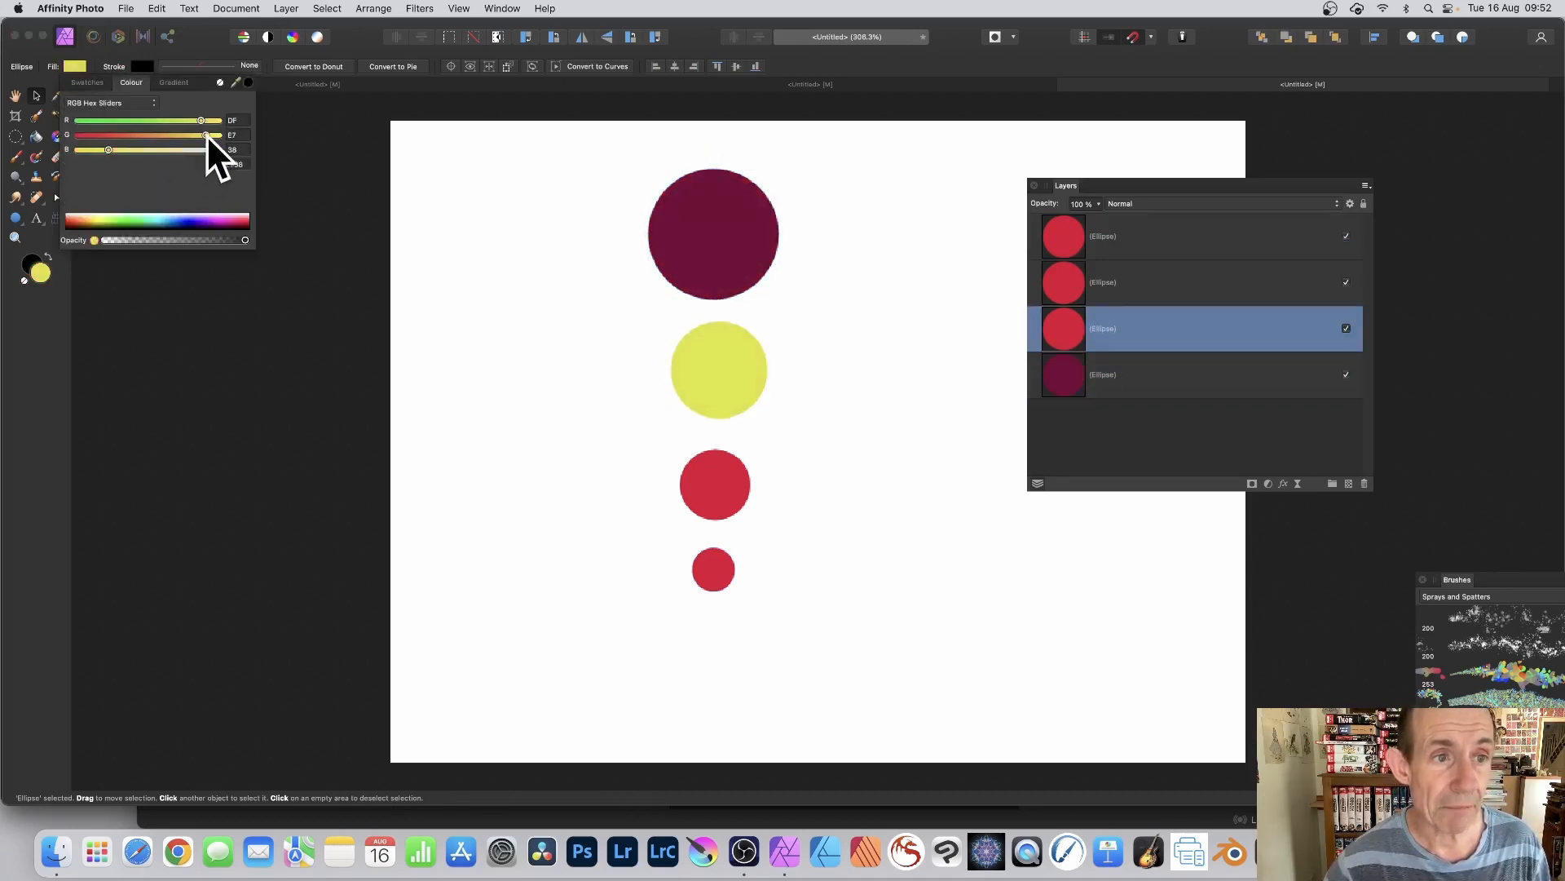
click(864, 173)
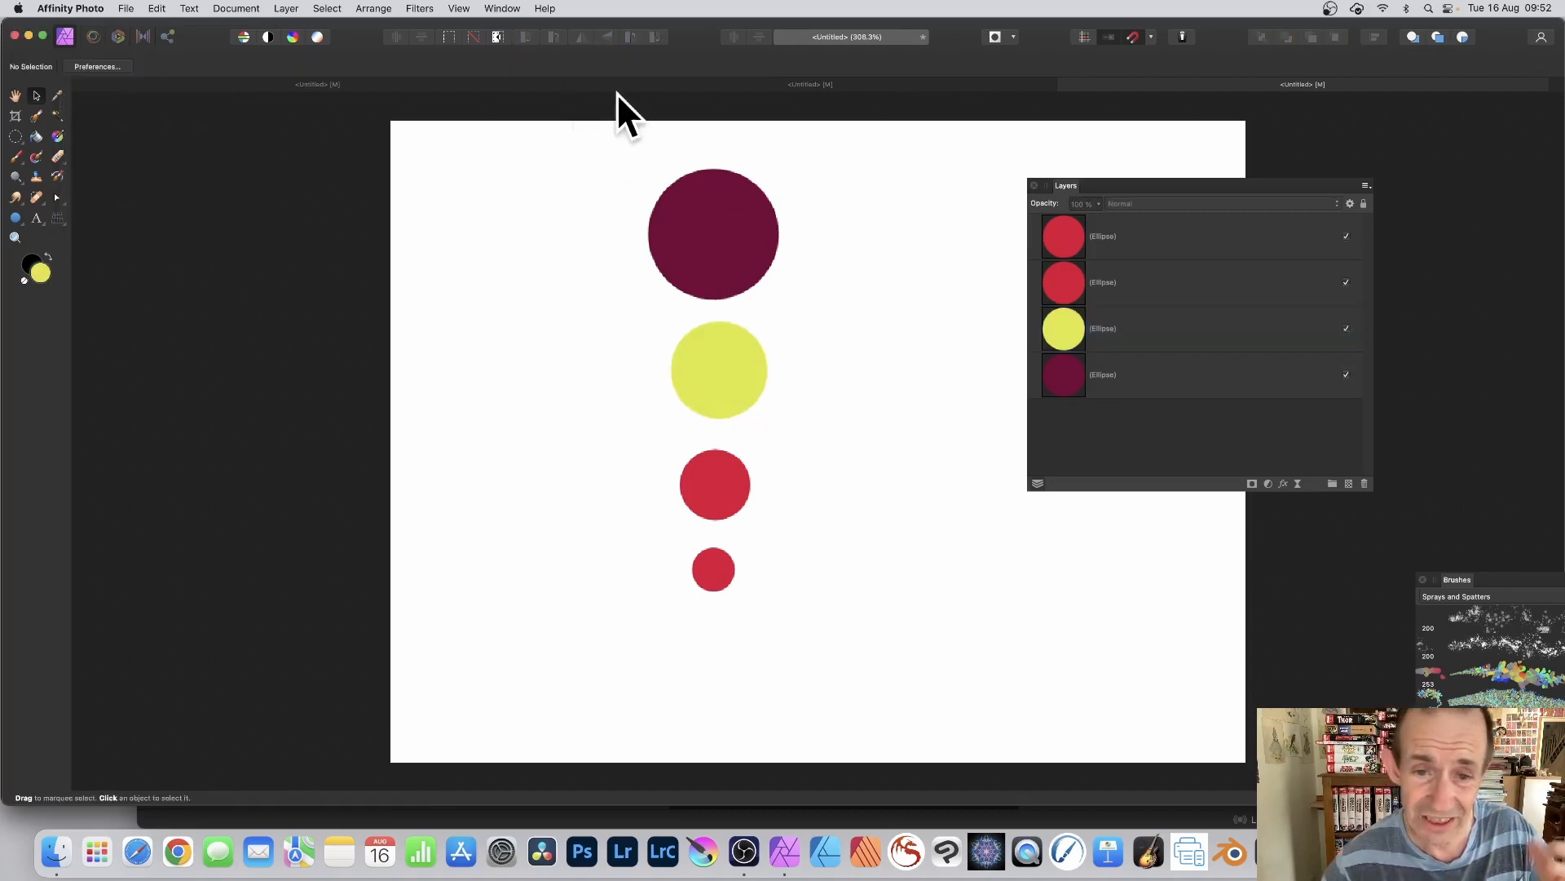
Step: Select all four circles and merge the visible layers into a new pixel layer
drag(600, 130, 864, 665)
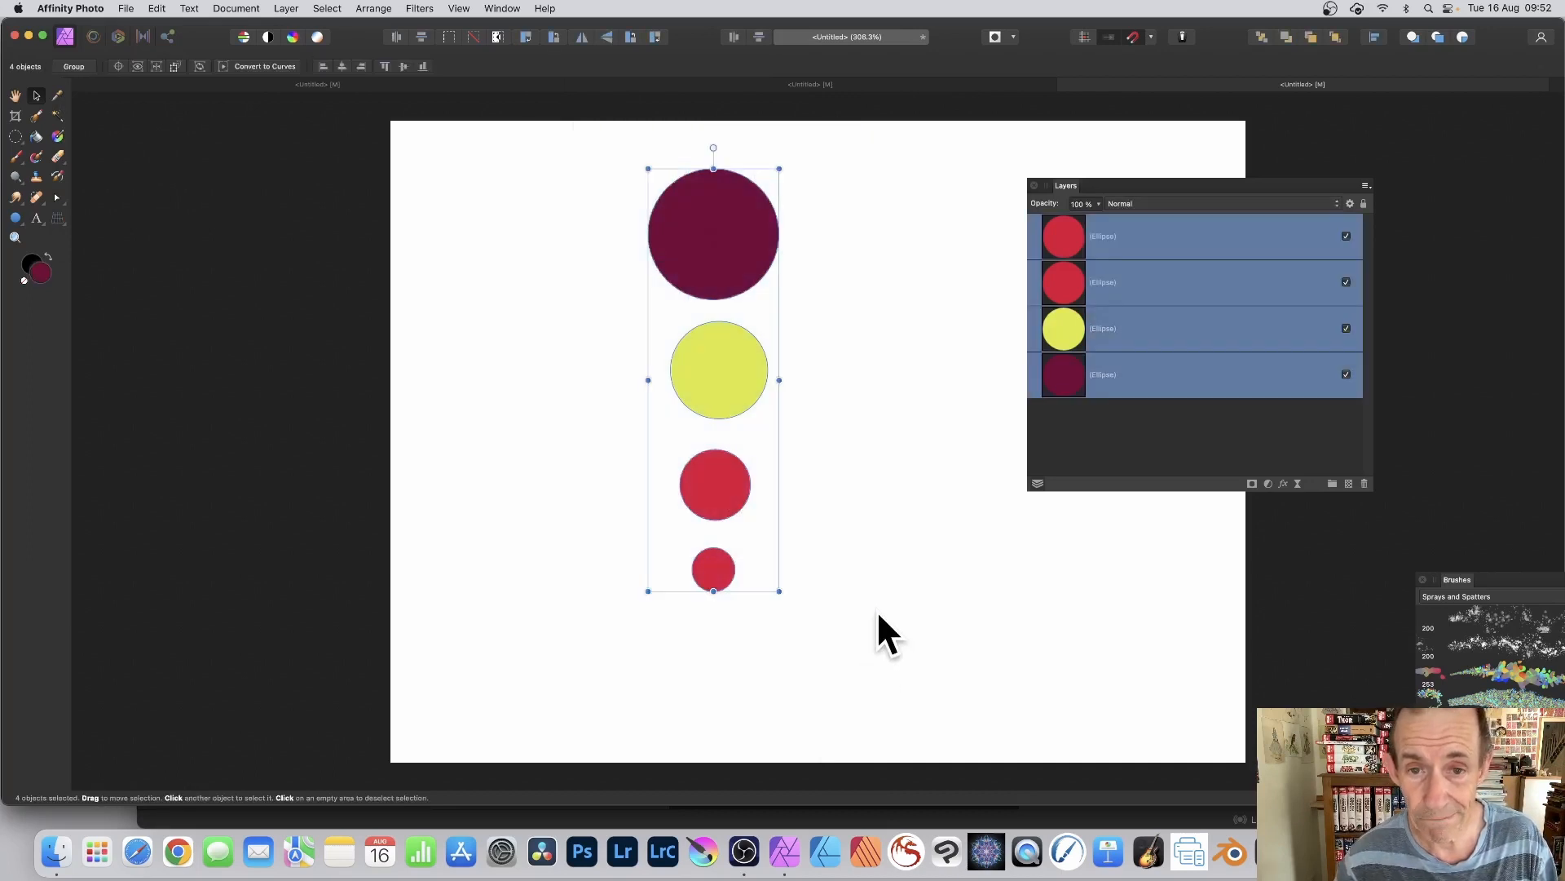
click(289, 8)
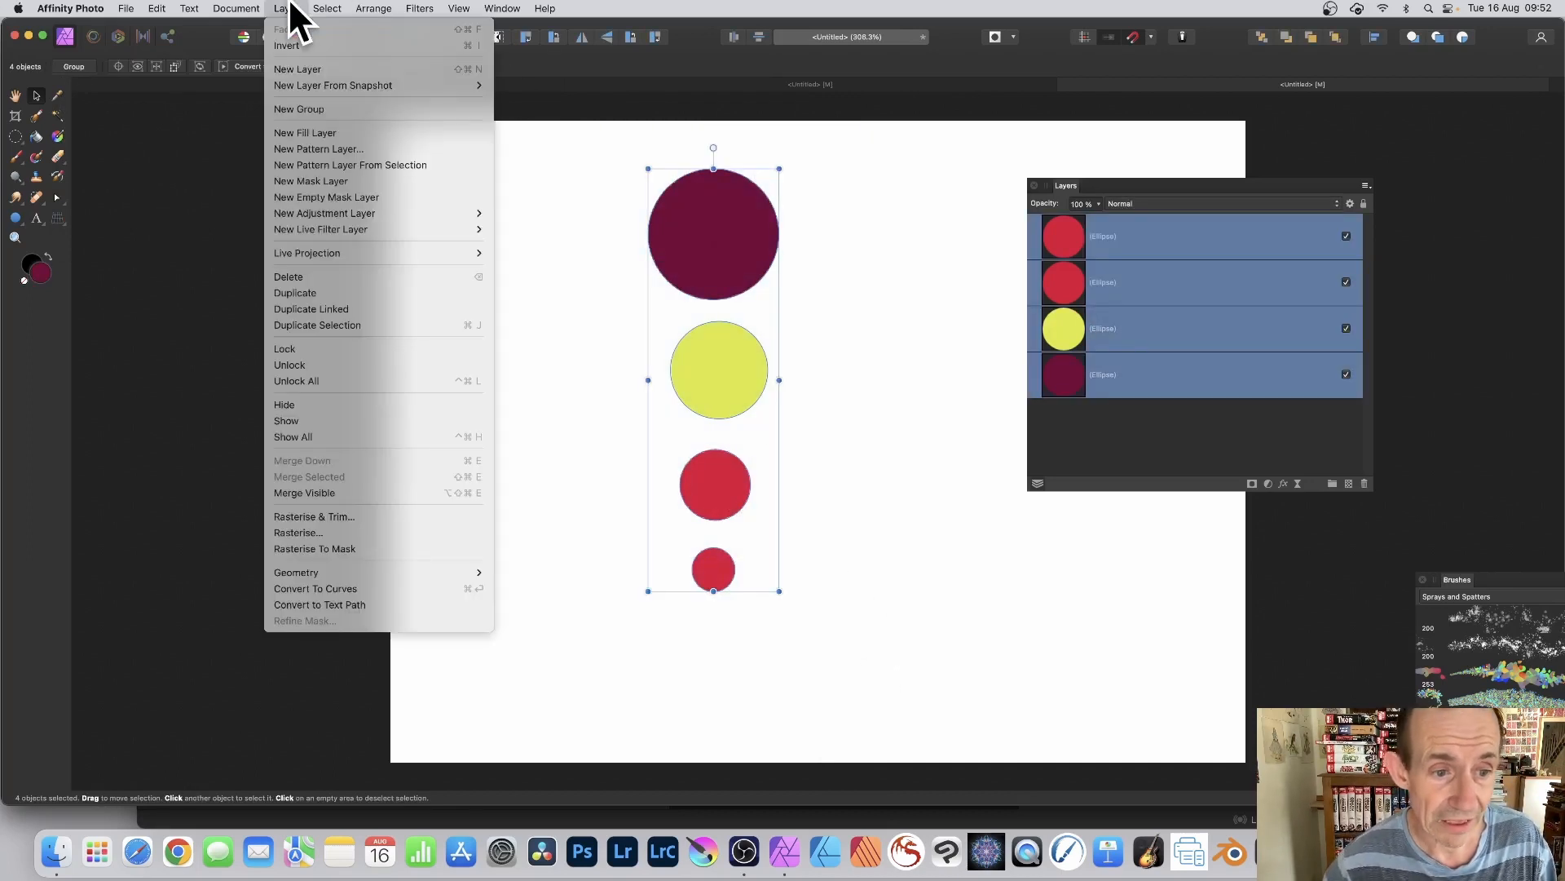
click(350, 491)
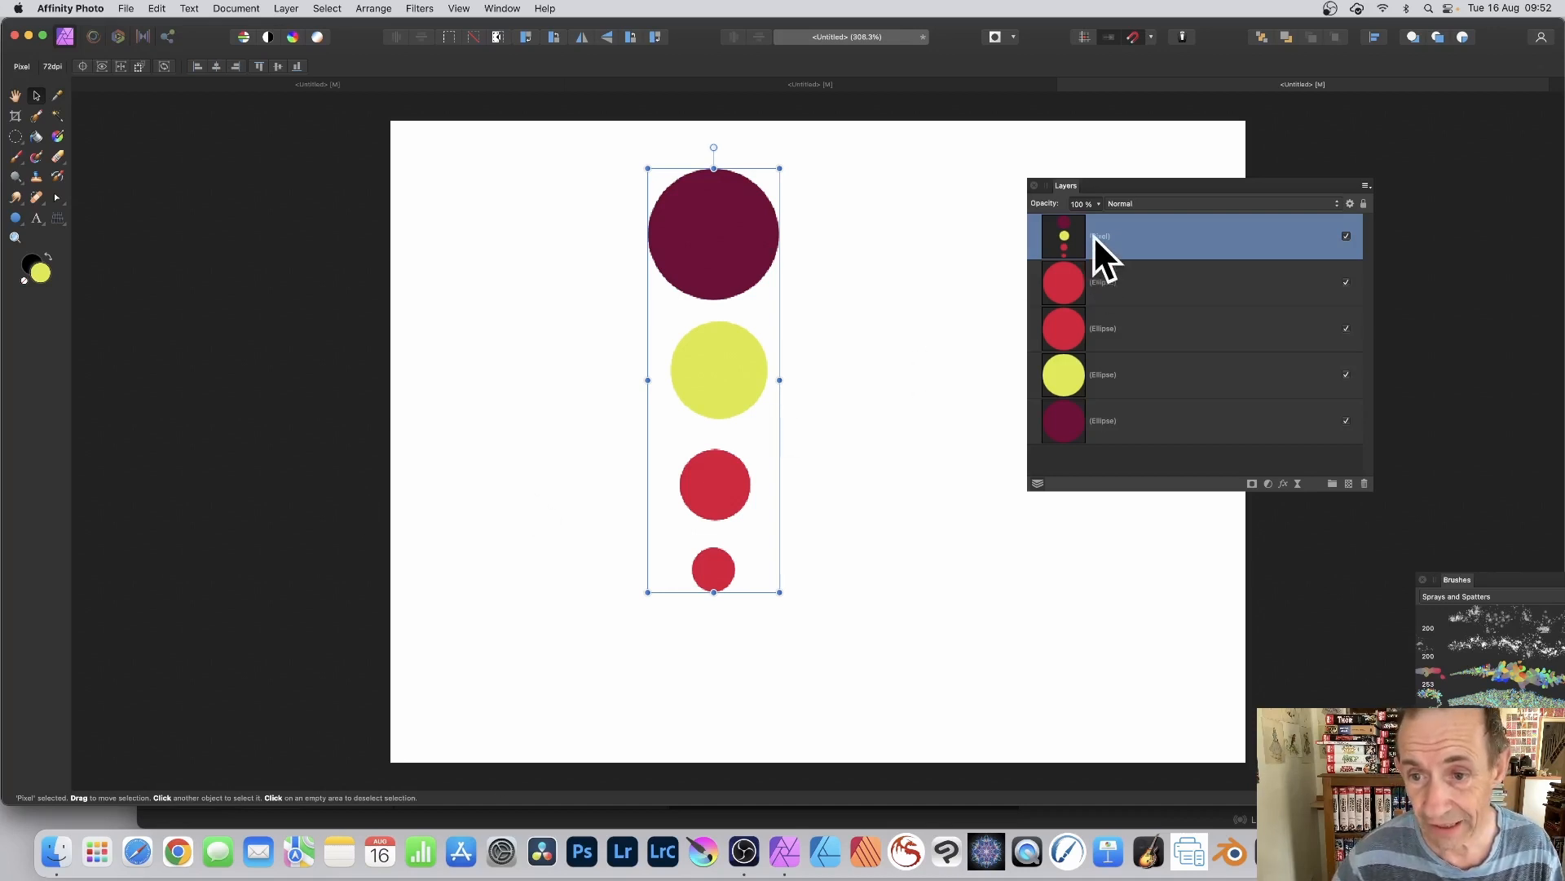
Step: Apply a 3D layer effect with a 100 px radius to the merged circles layer
drag(1094, 184, 926, 158)
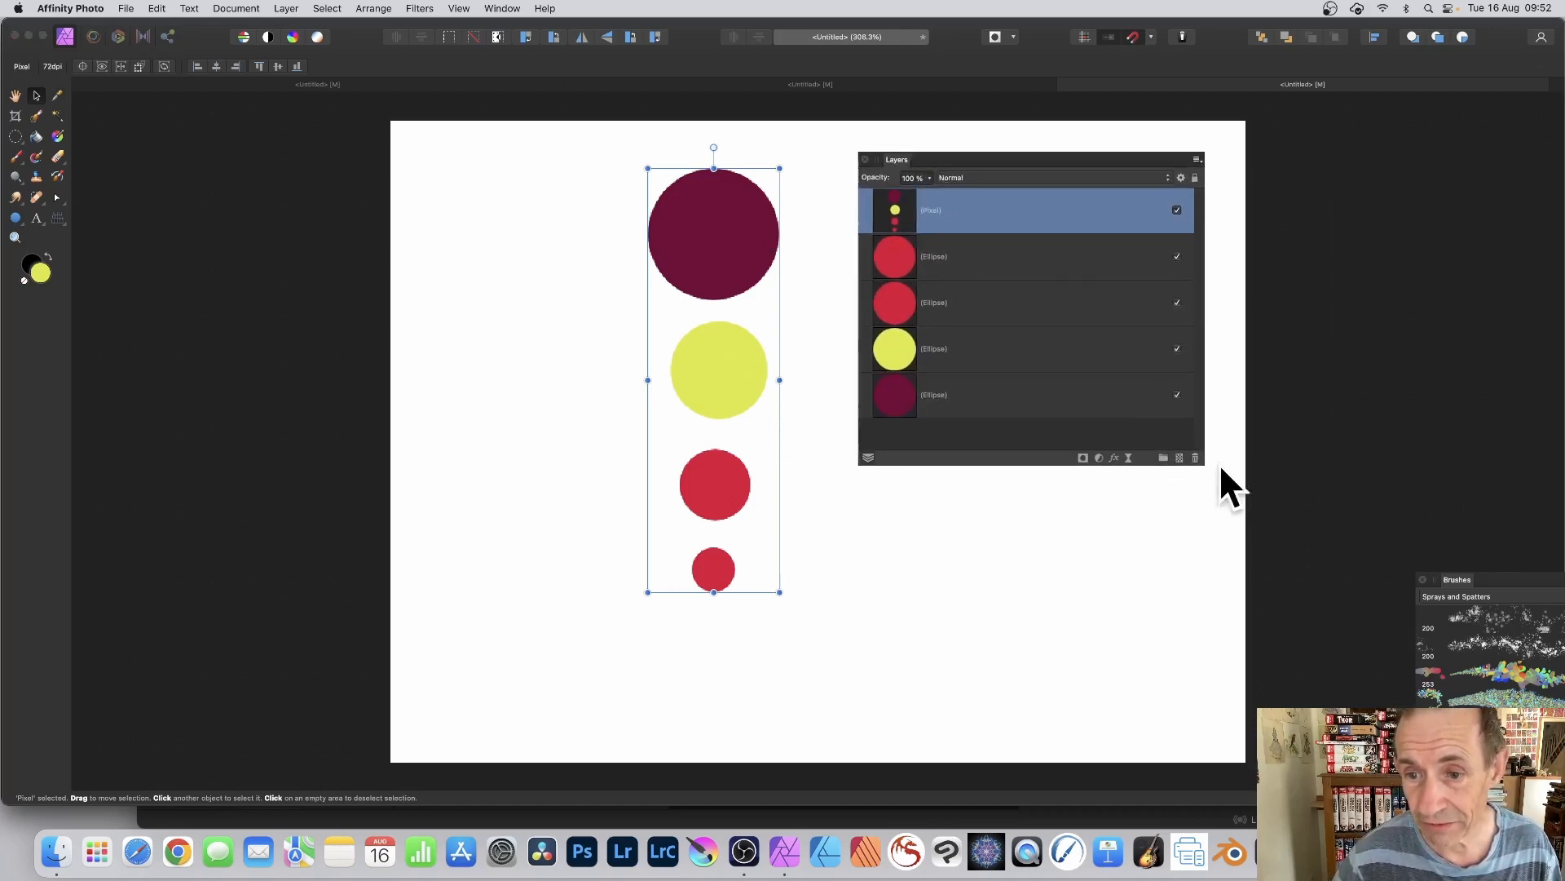
click(1114, 457)
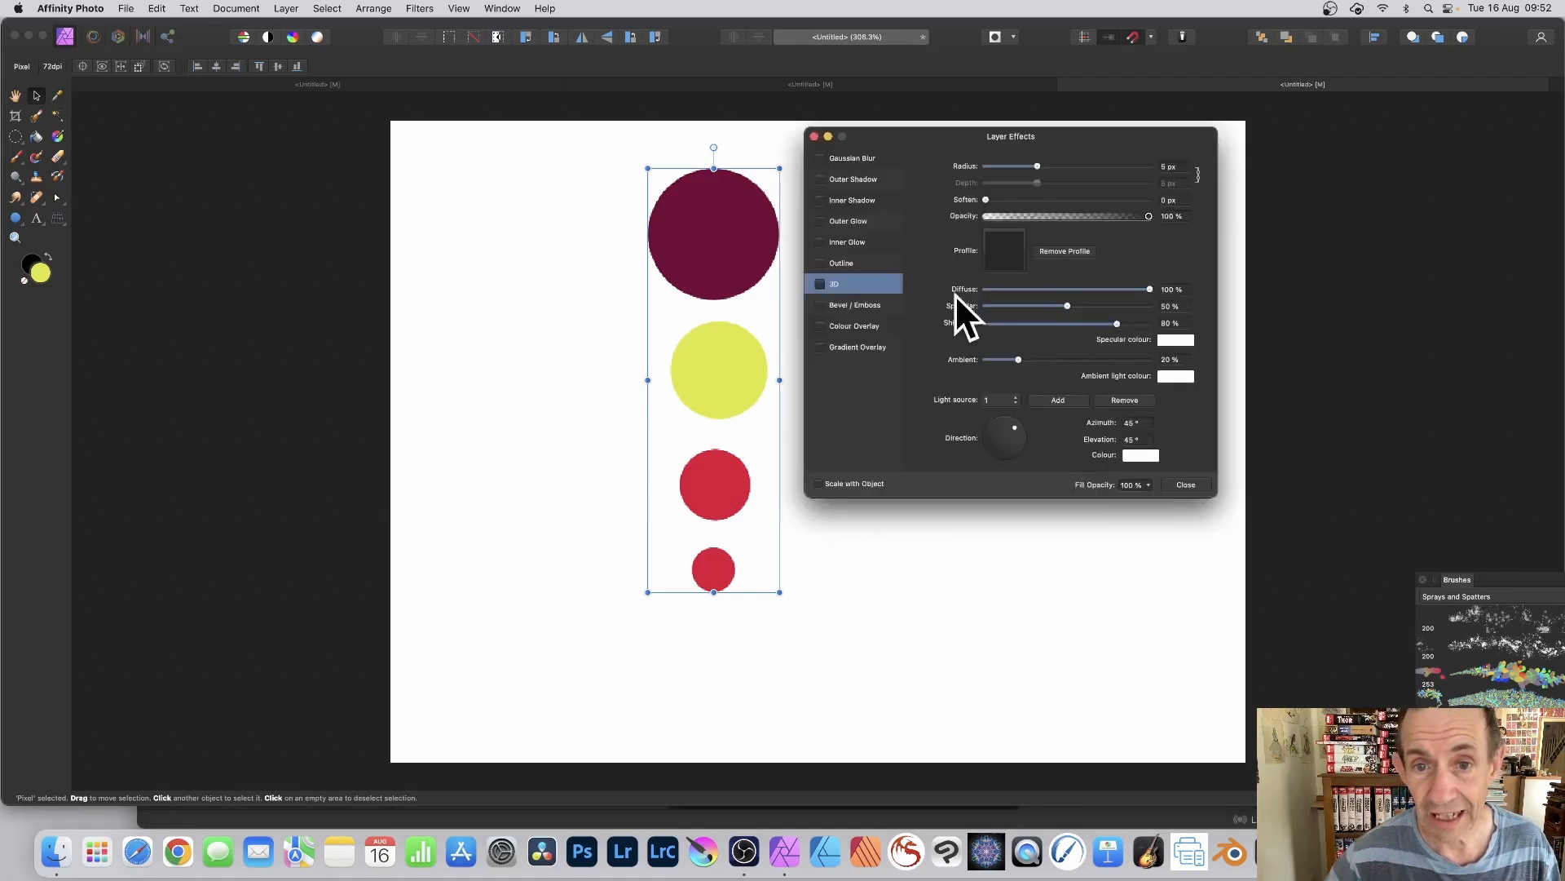
click(829, 285)
drag(1037, 166, 1151, 167)
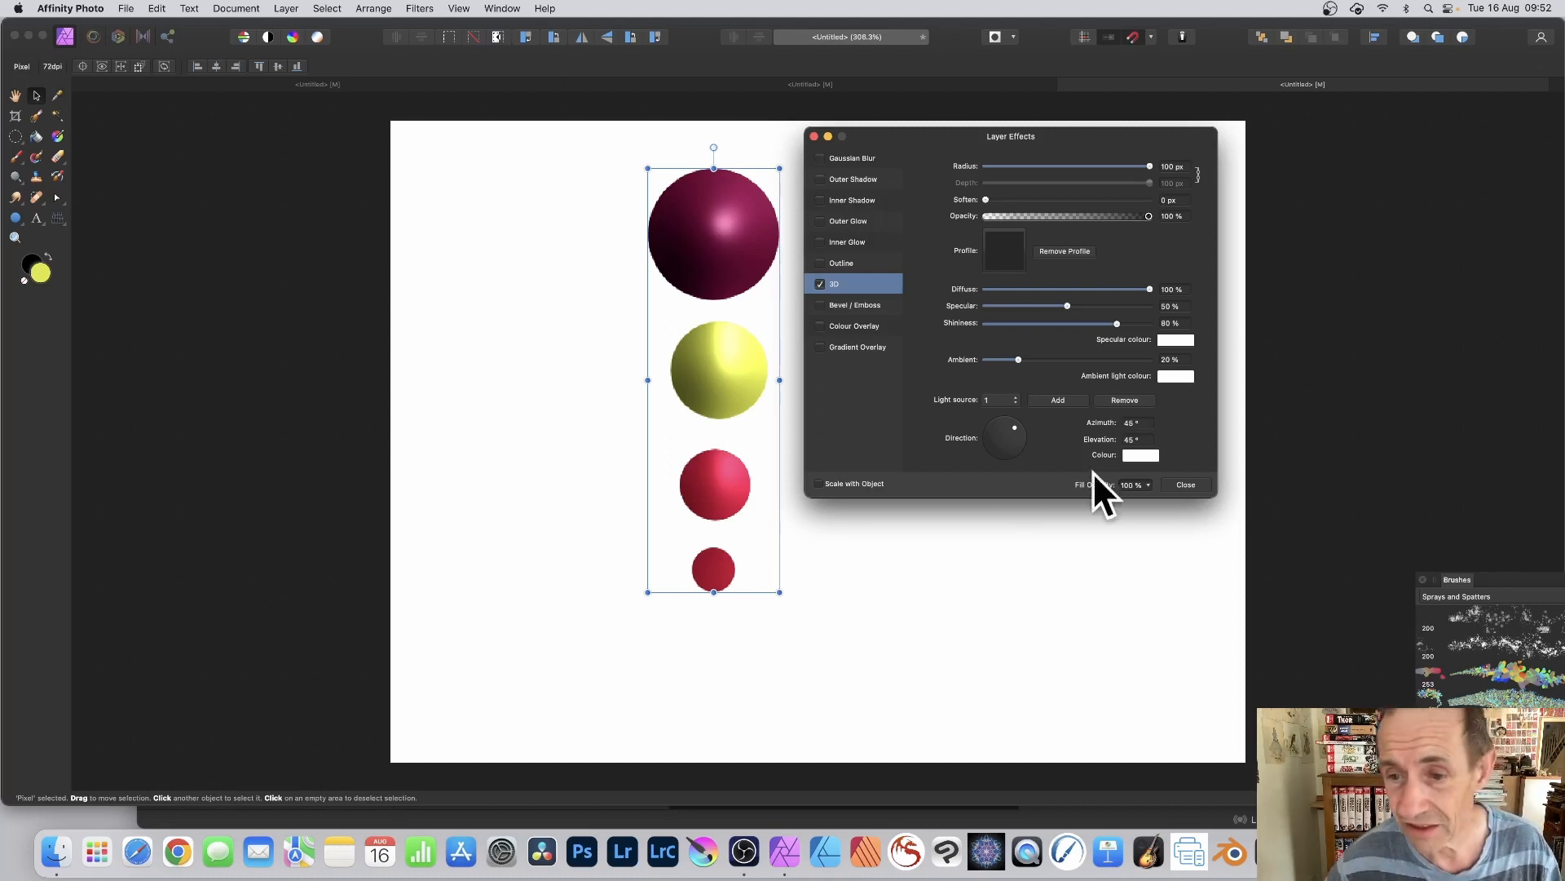
click(1185, 484)
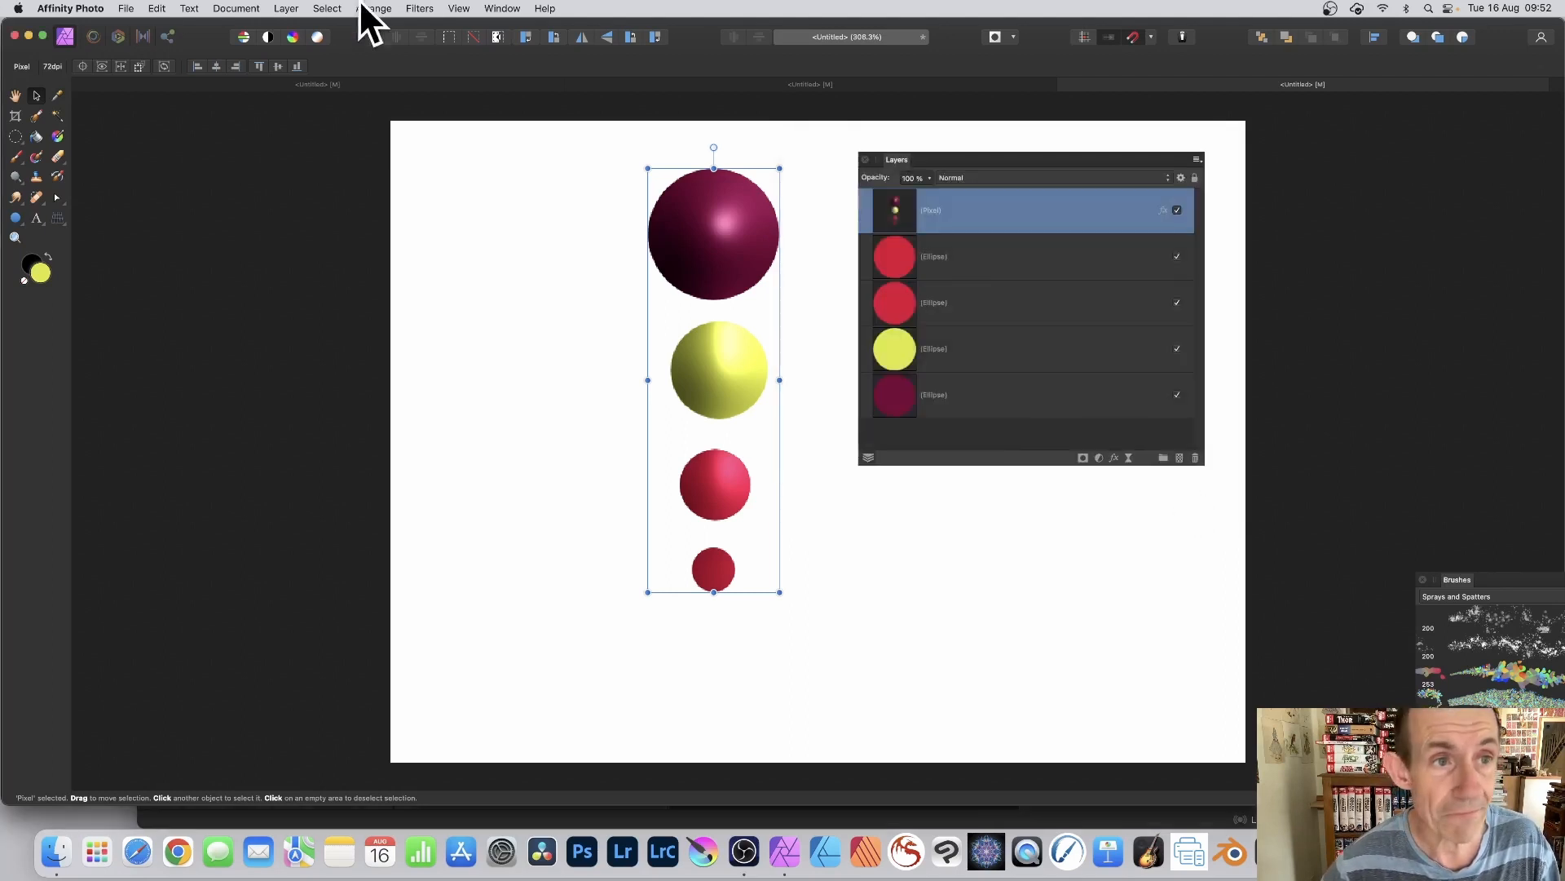
Step: Rasterise the merged circles layer without preserving its layer effects
click(287, 8)
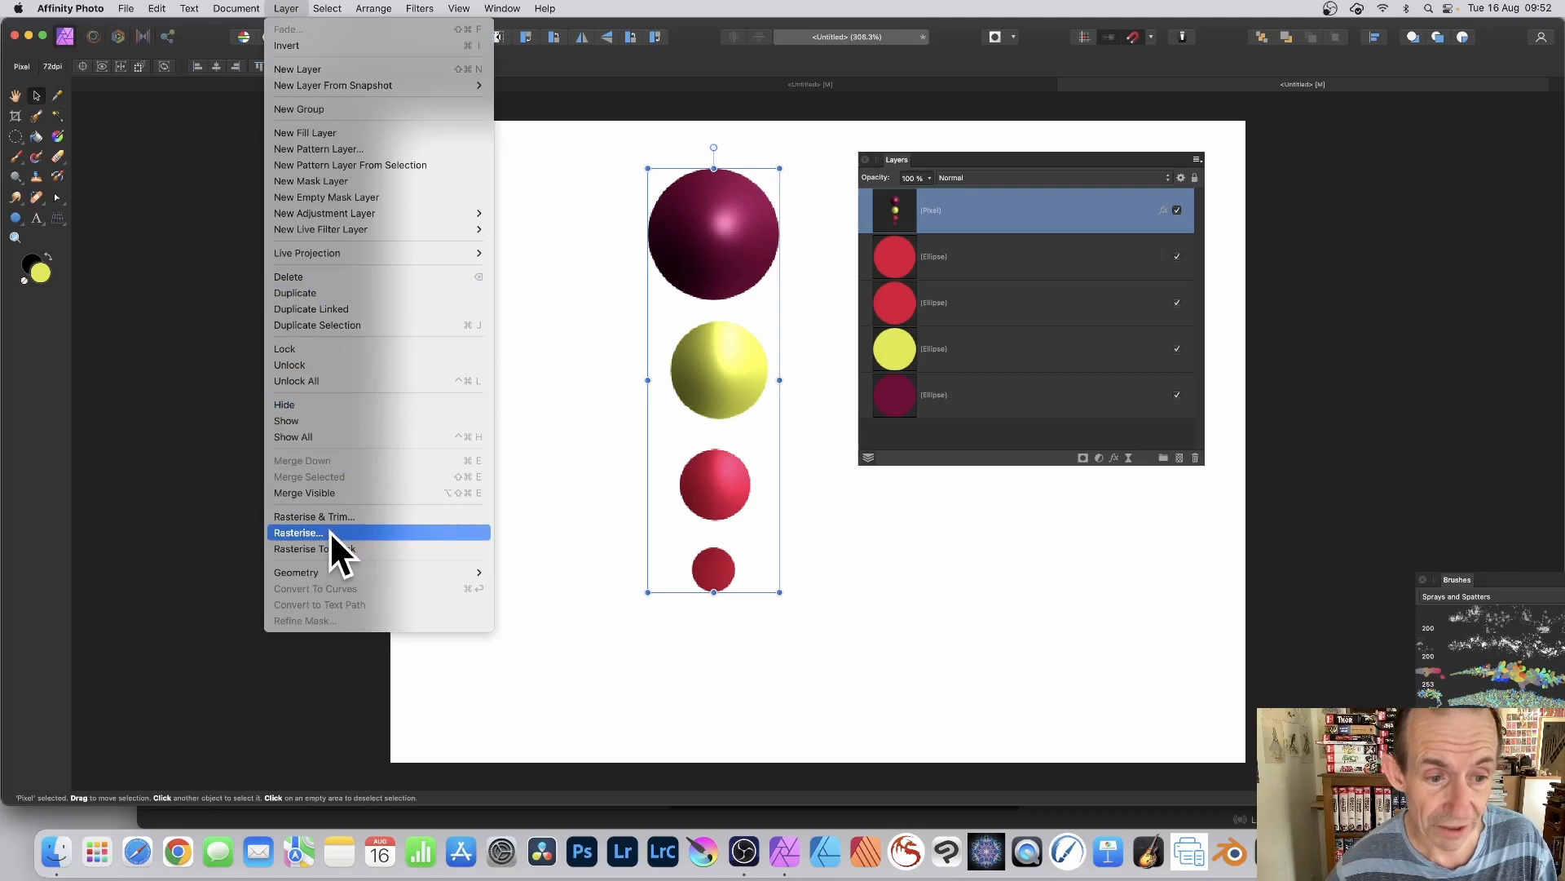
click(298, 533)
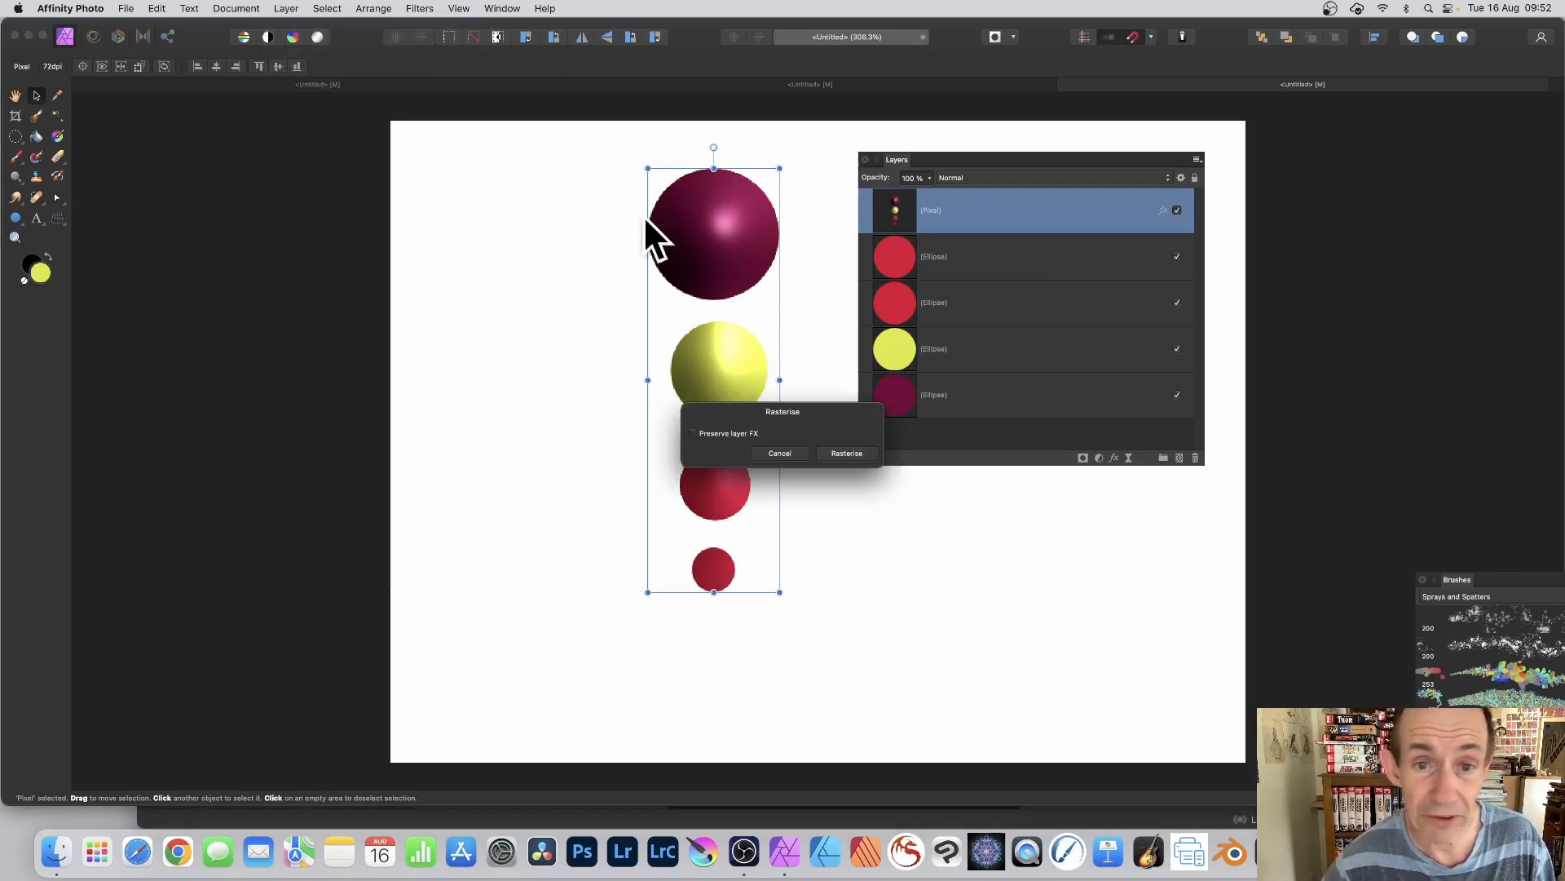
click(870, 456)
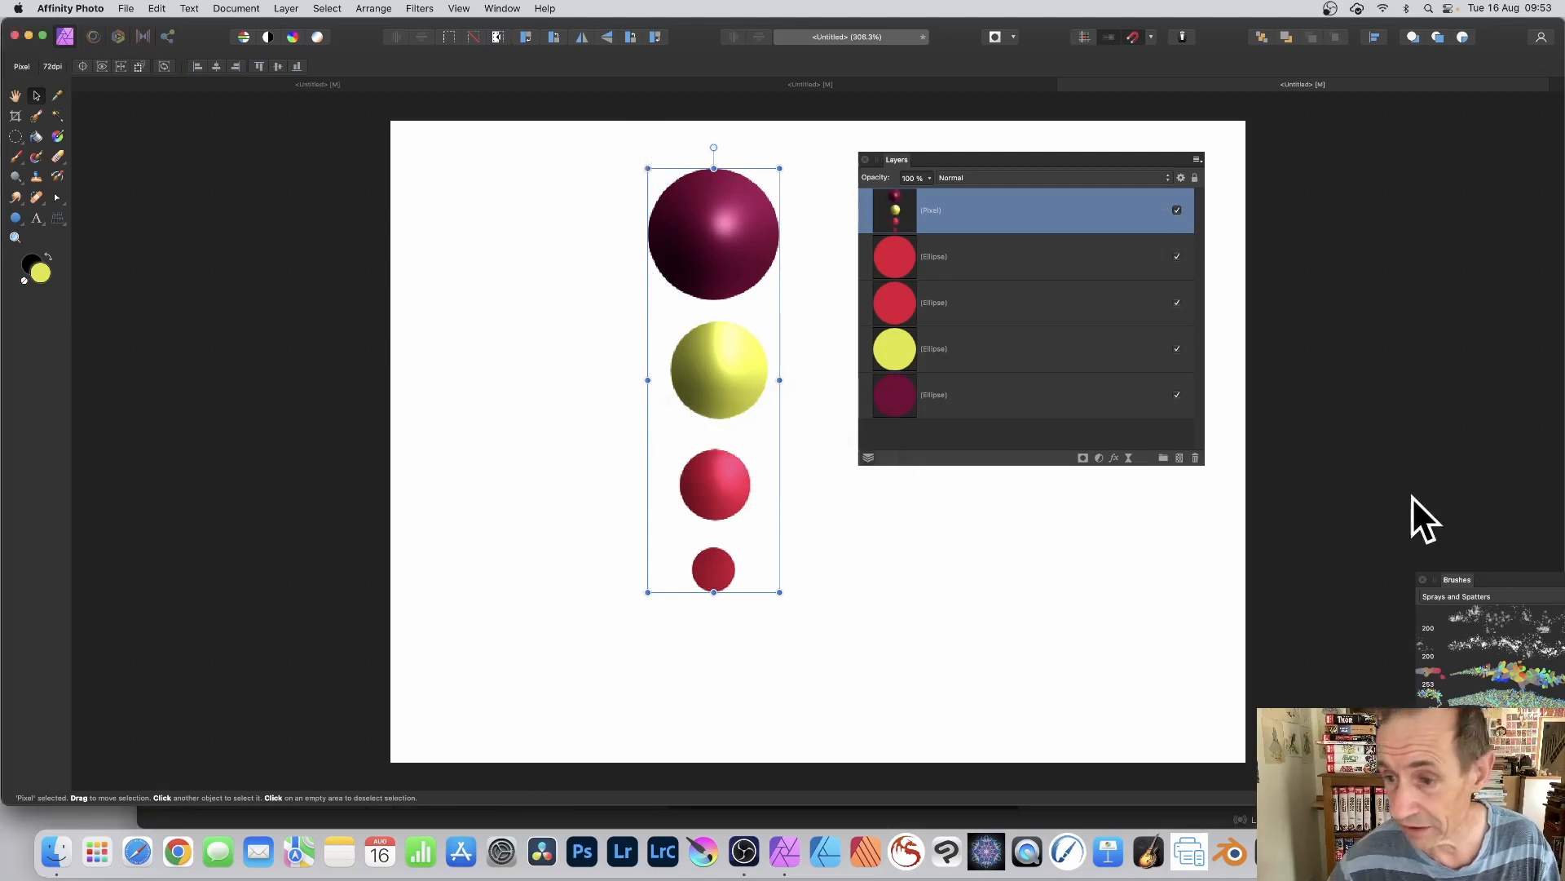
Step: Create a new brush from the selected shaded circles layer in the Sprays and Spatters category
mouse_move(1460, 582)
mouse_down()
mouse_move(918, 307)
mouse_move(414, 125)
mouse_move(398, 195)
mouse_up()
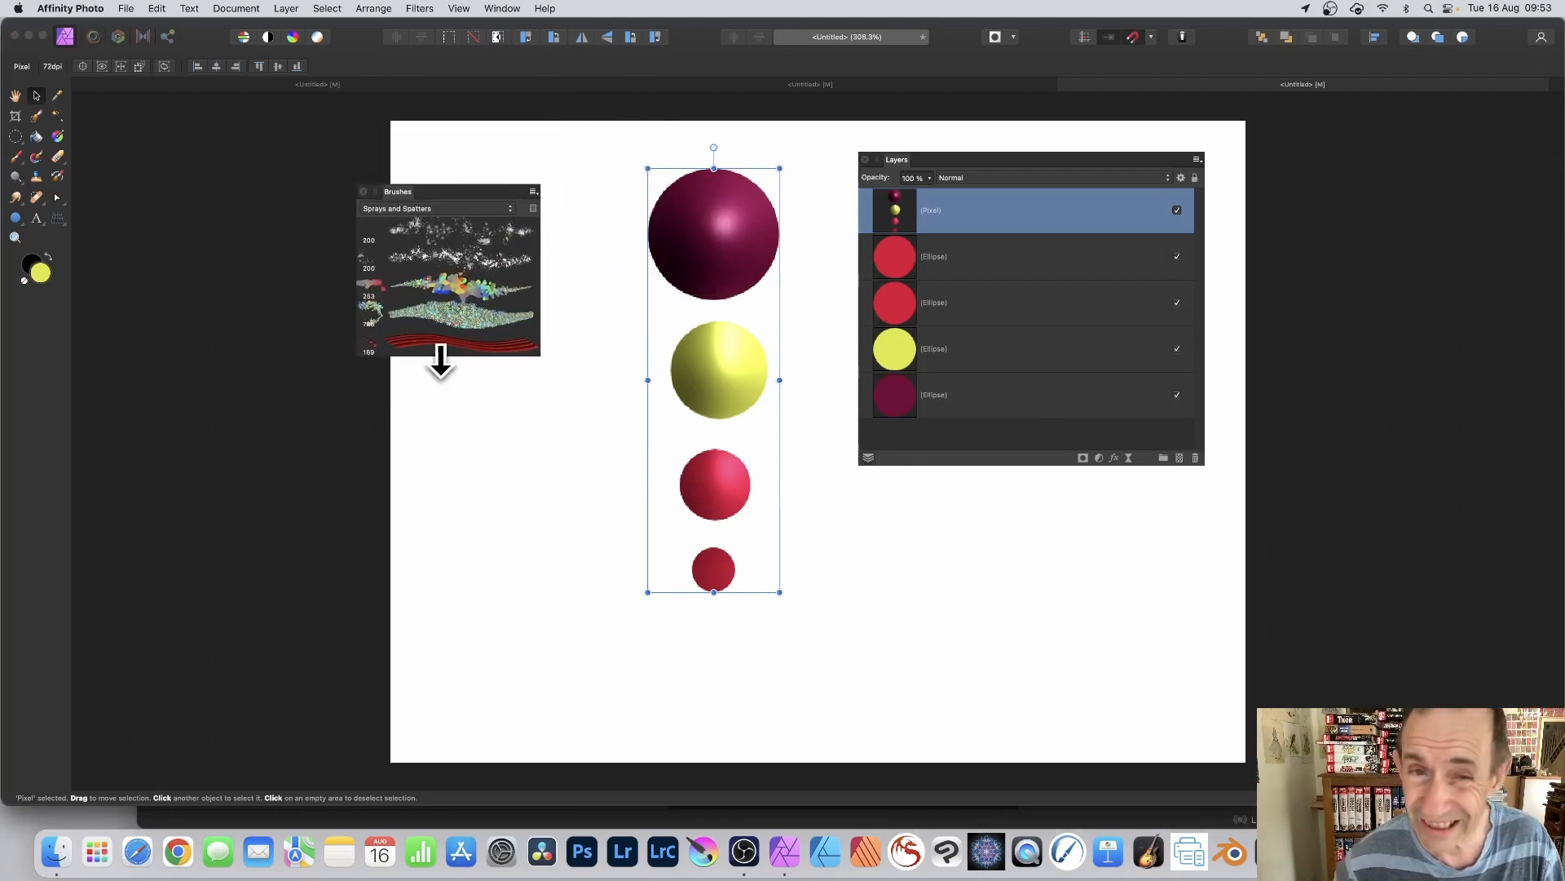
click(533, 190)
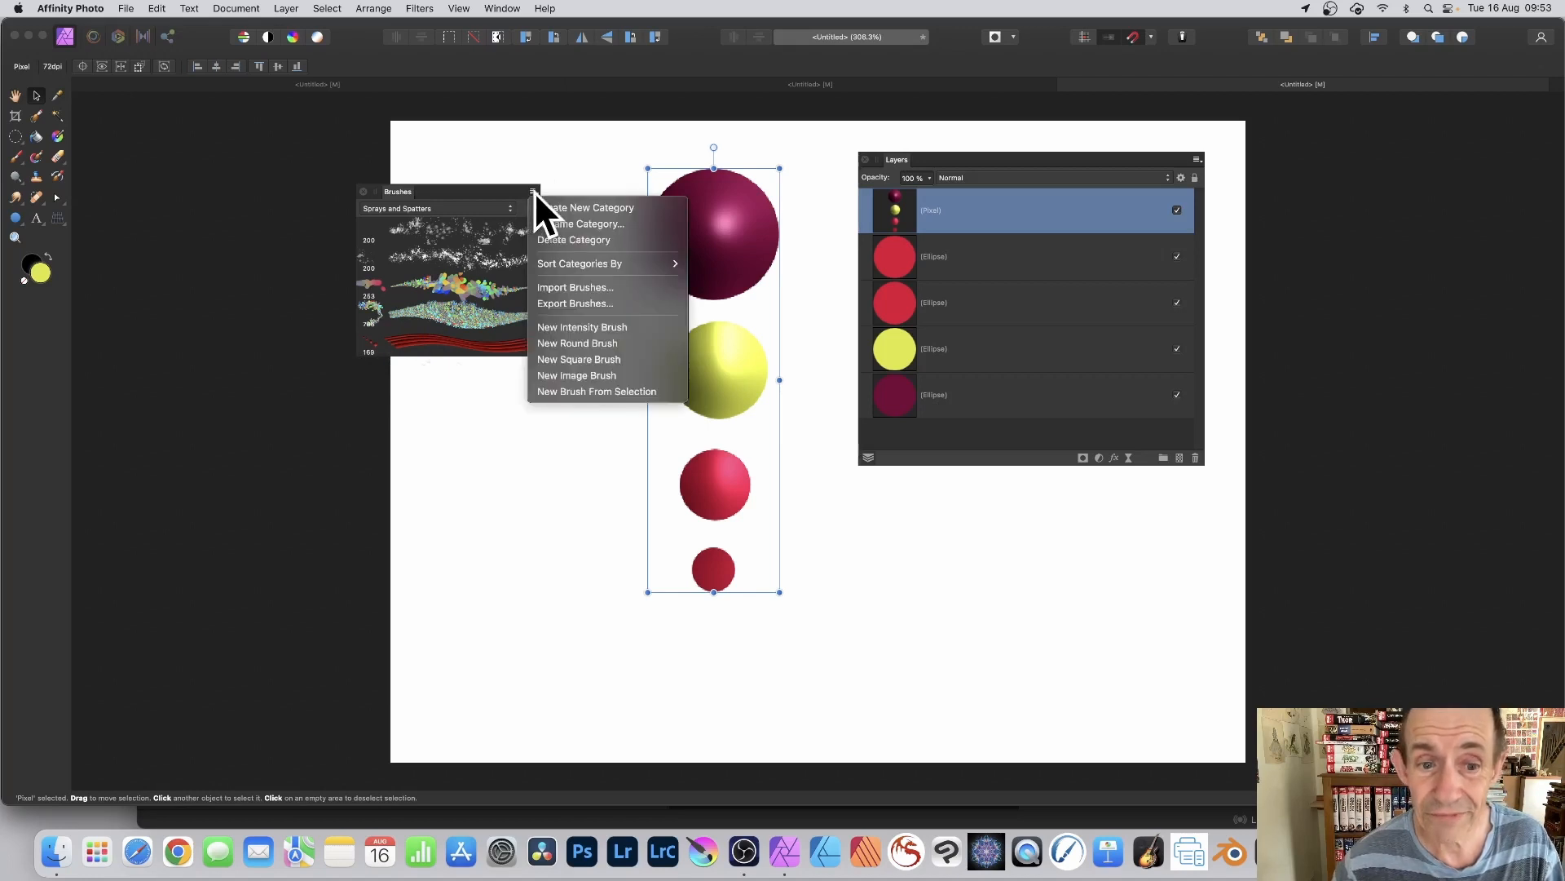
click(589, 391)
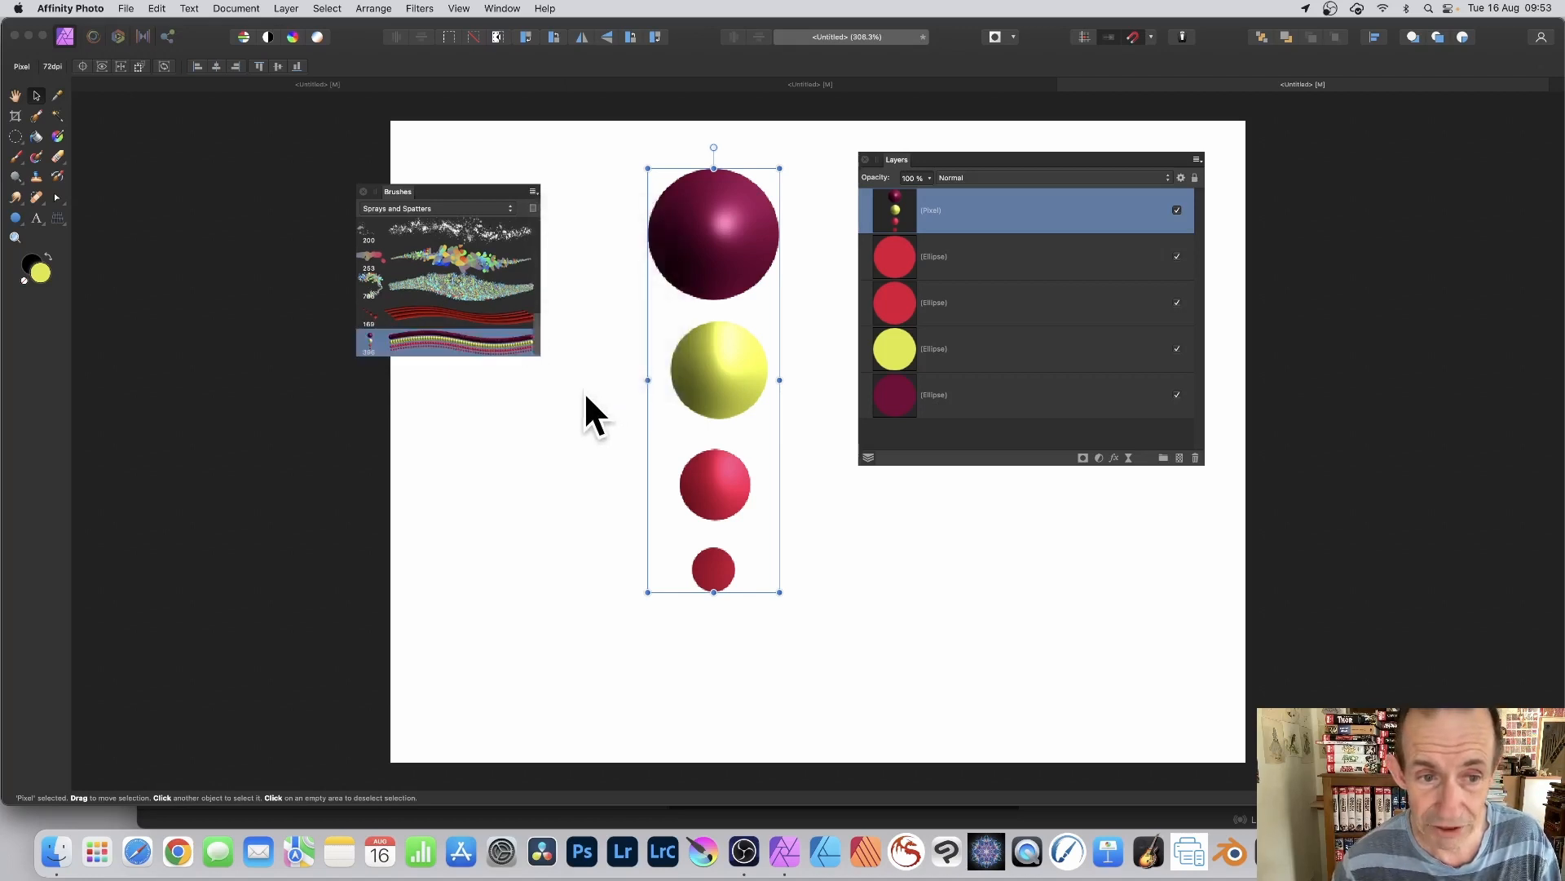
drag(422, 197, 1204, 226)
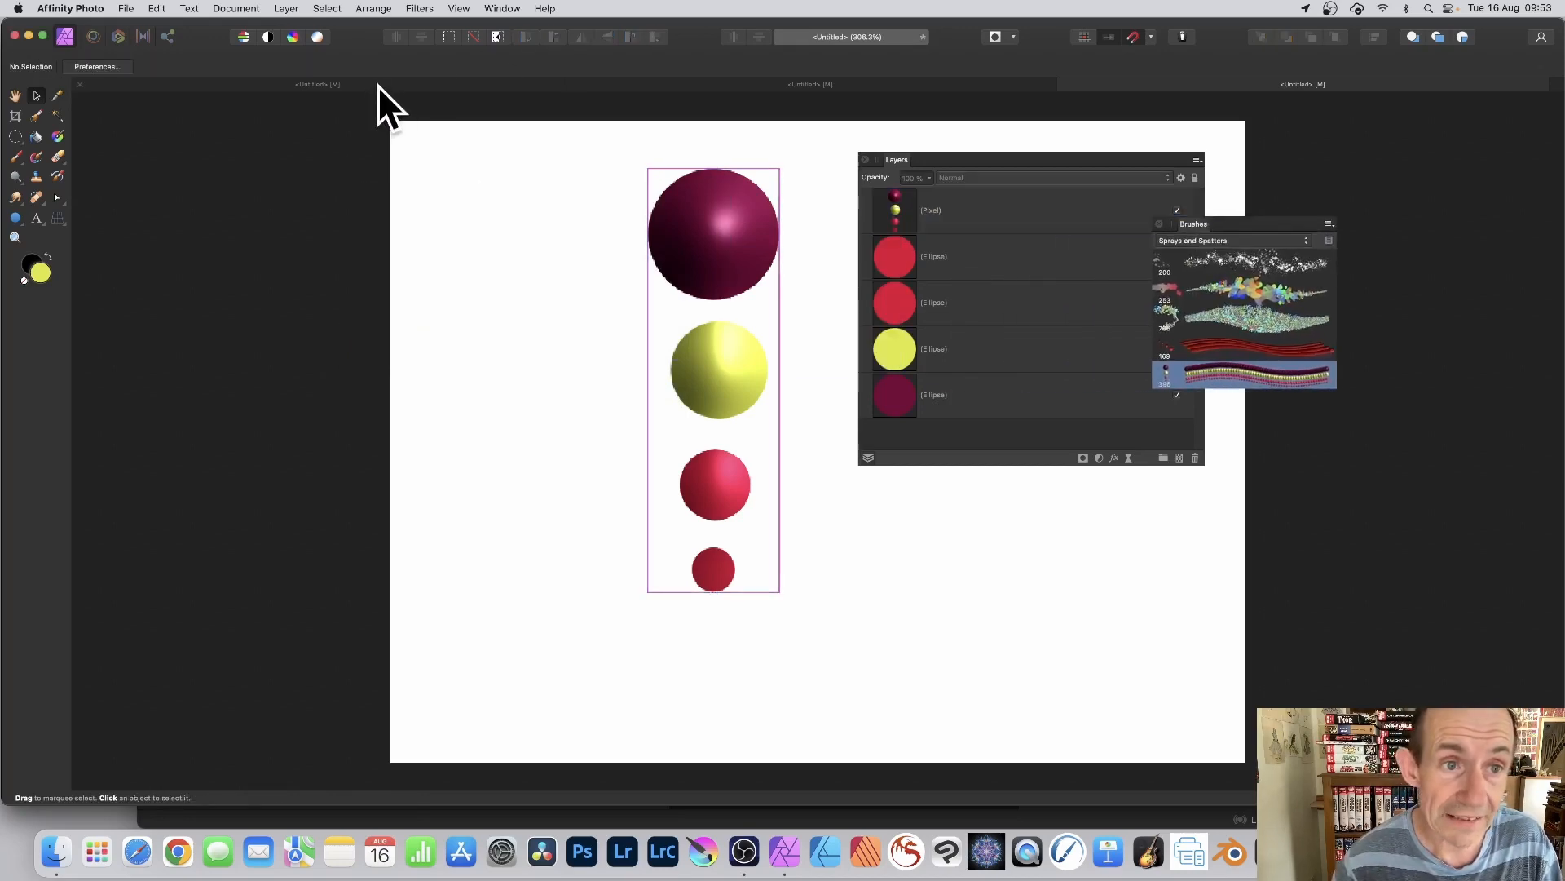
Step: In the first document, paint over the red pattern layer with the new circles brush, using mirrored four-way symmetry
click(326, 84)
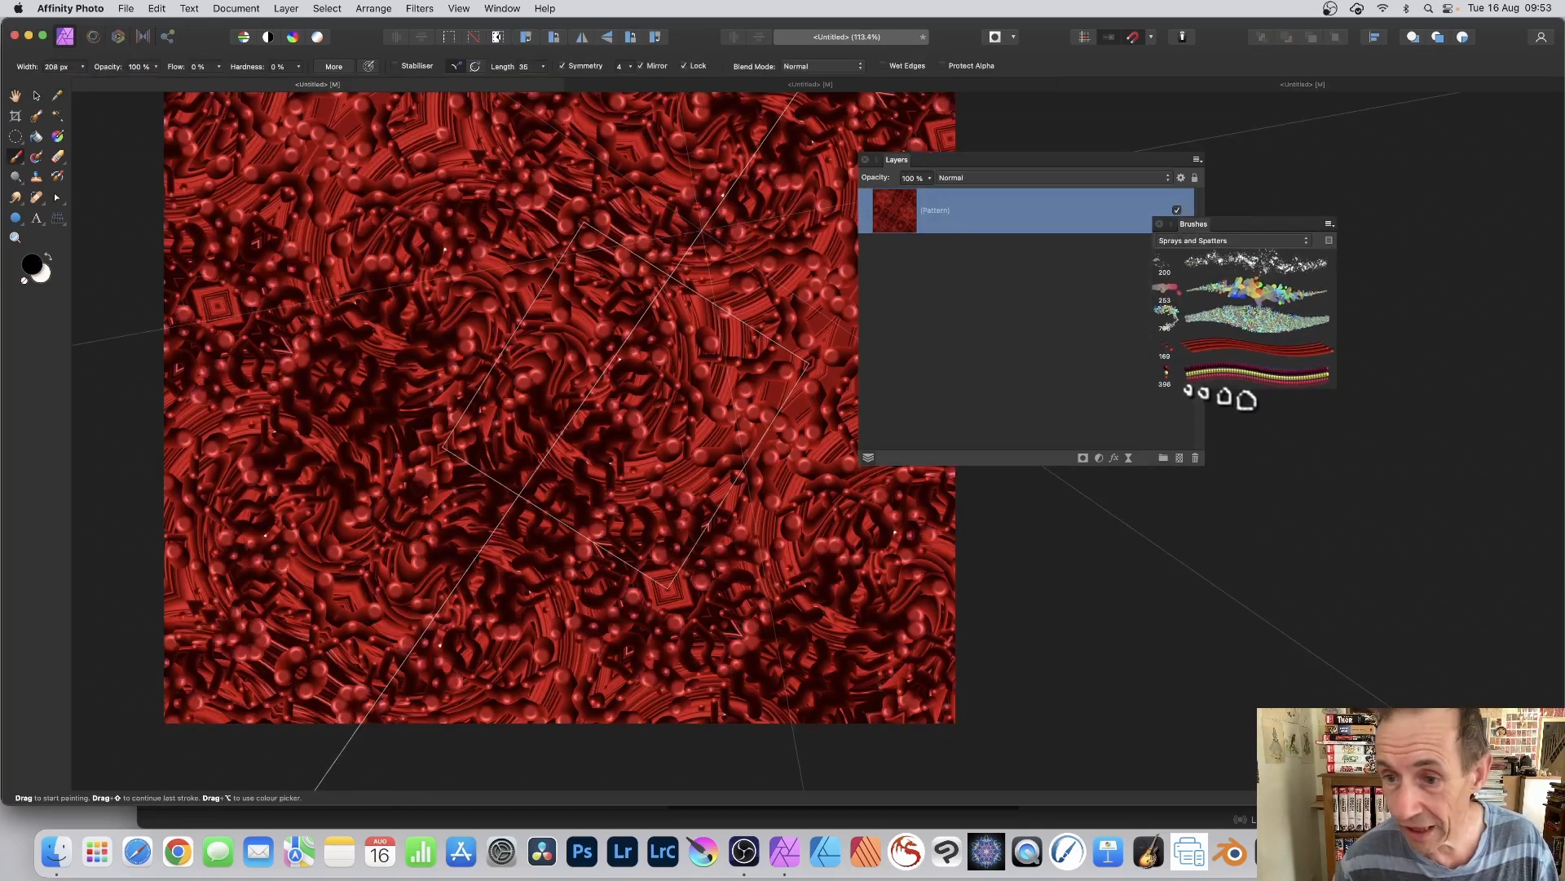
click(1247, 375)
mouse_move(856, 213)
mouse_down()
mouse_move(762, 172)
mouse_move(701, 290)
mouse_move(638, 362)
mouse_move(671, 429)
mouse_move(651, 438)
mouse_move(695, 337)
mouse_move(769, 324)
mouse_up()
mouse_move(694, 389)
mouse_down()
mouse_move(613, 354)
mouse_move(1282, 393)
mouse_move(1217, 375)
mouse_up()
Step: Edit the circles brush to 1 % spacing and a size of 132.2 px
double_click(1217, 375)
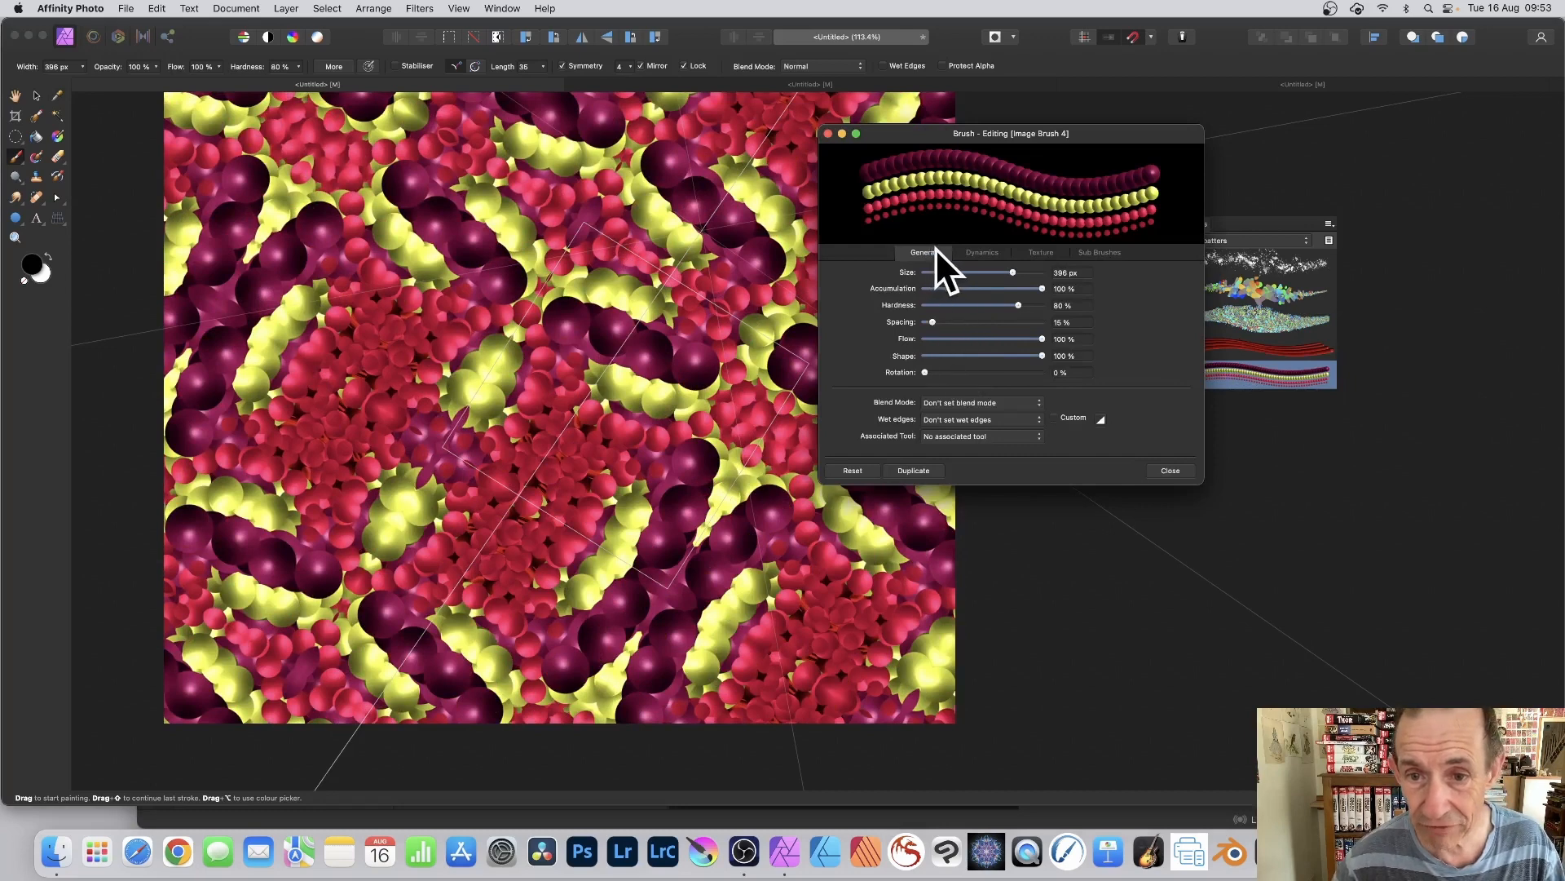
drag(933, 323, 922, 321)
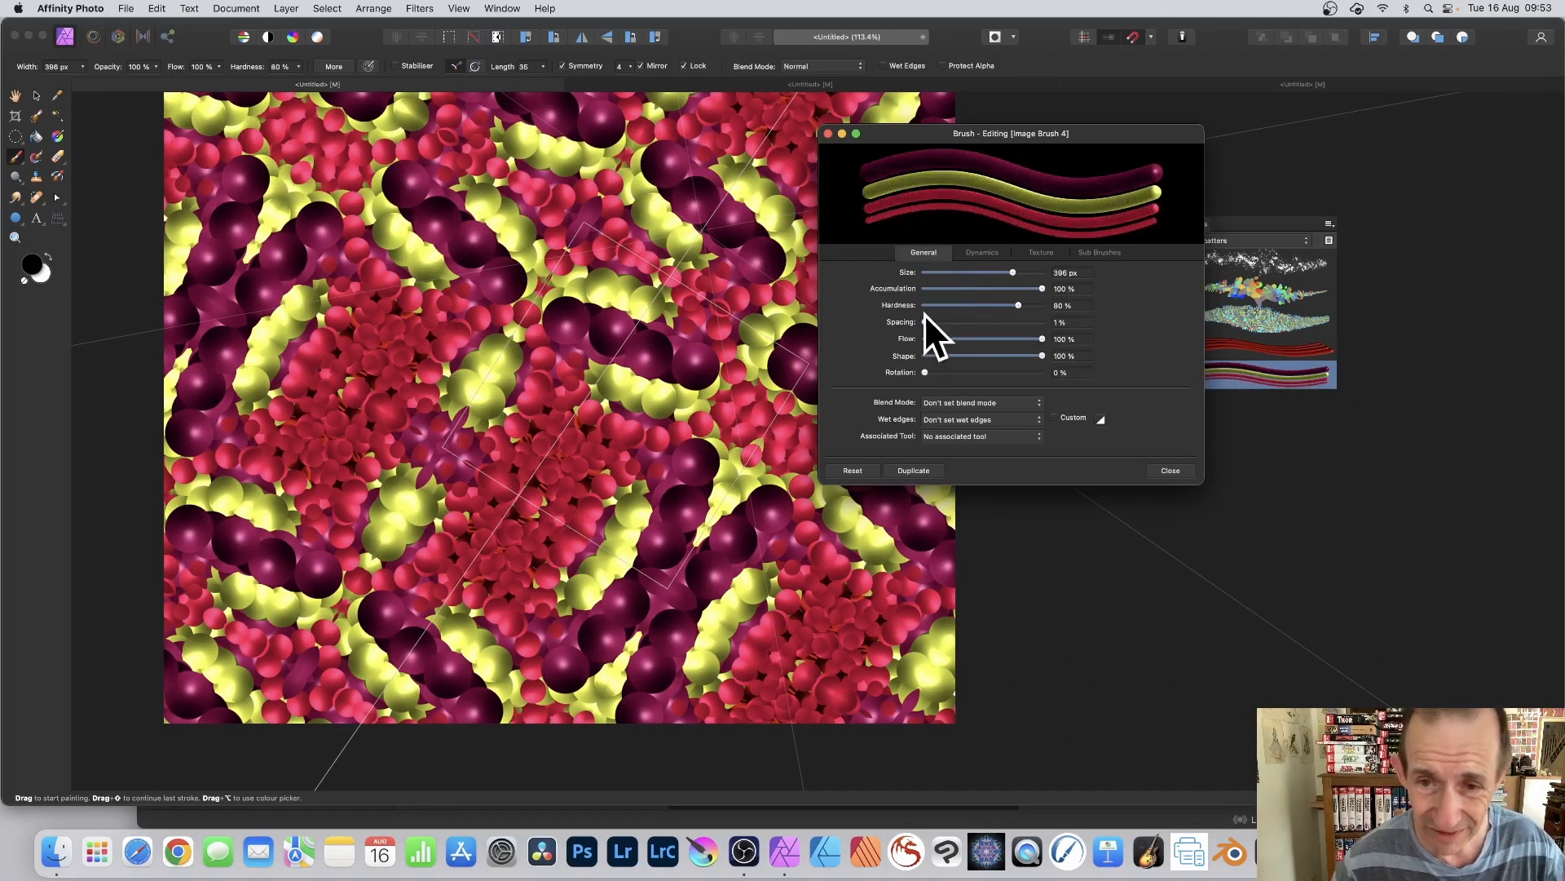
mouse_move(1009, 271)
mouse_down()
mouse_move(972, 270)
mouse_move(987, 269)
mouse_up()
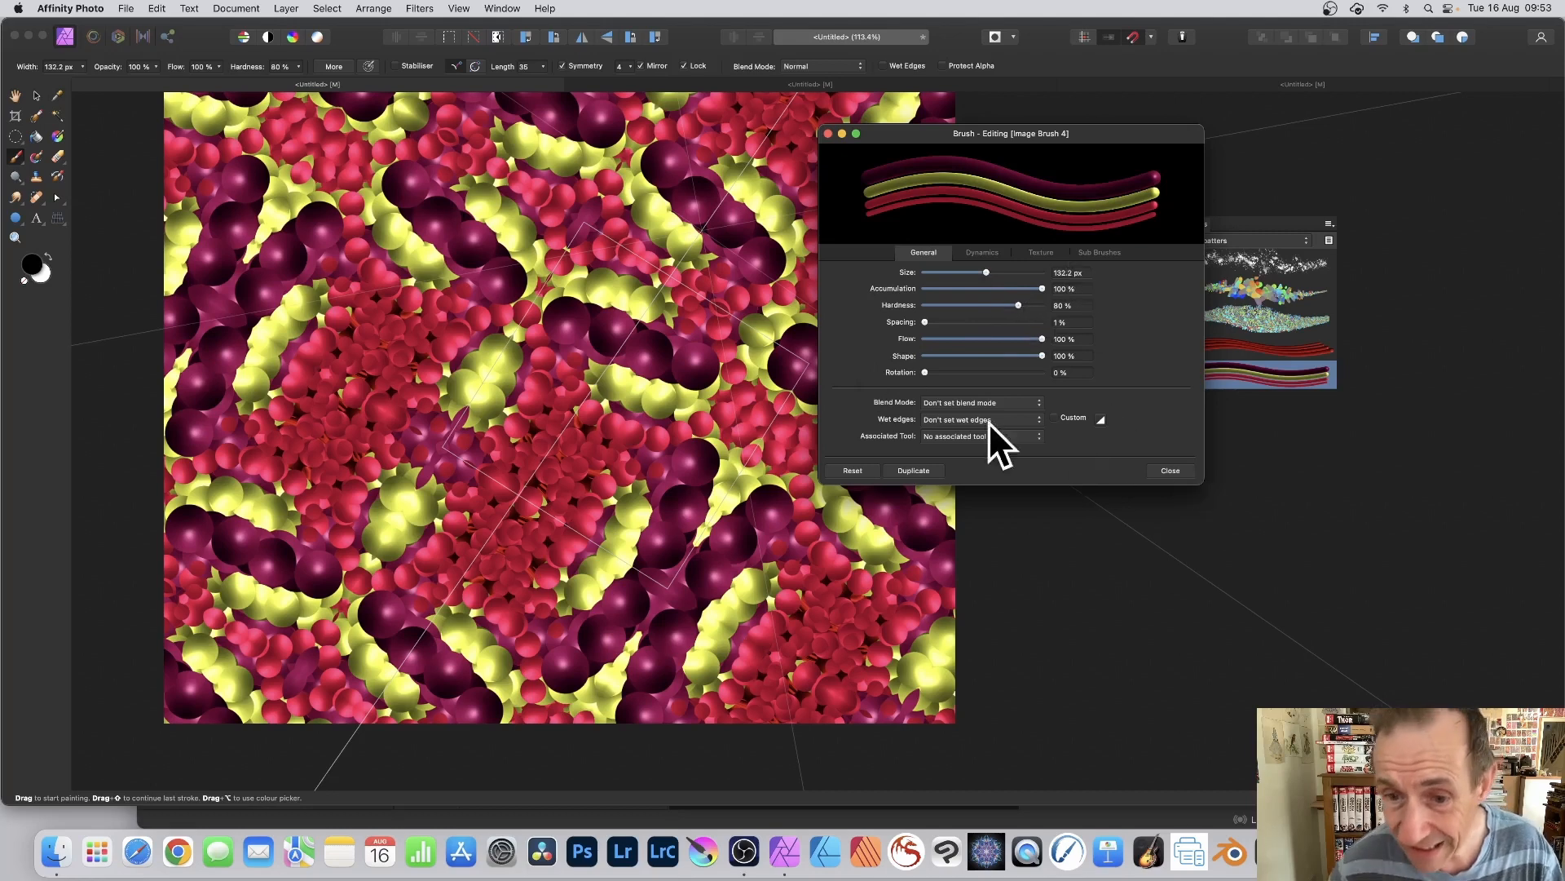
click(1169, 471)
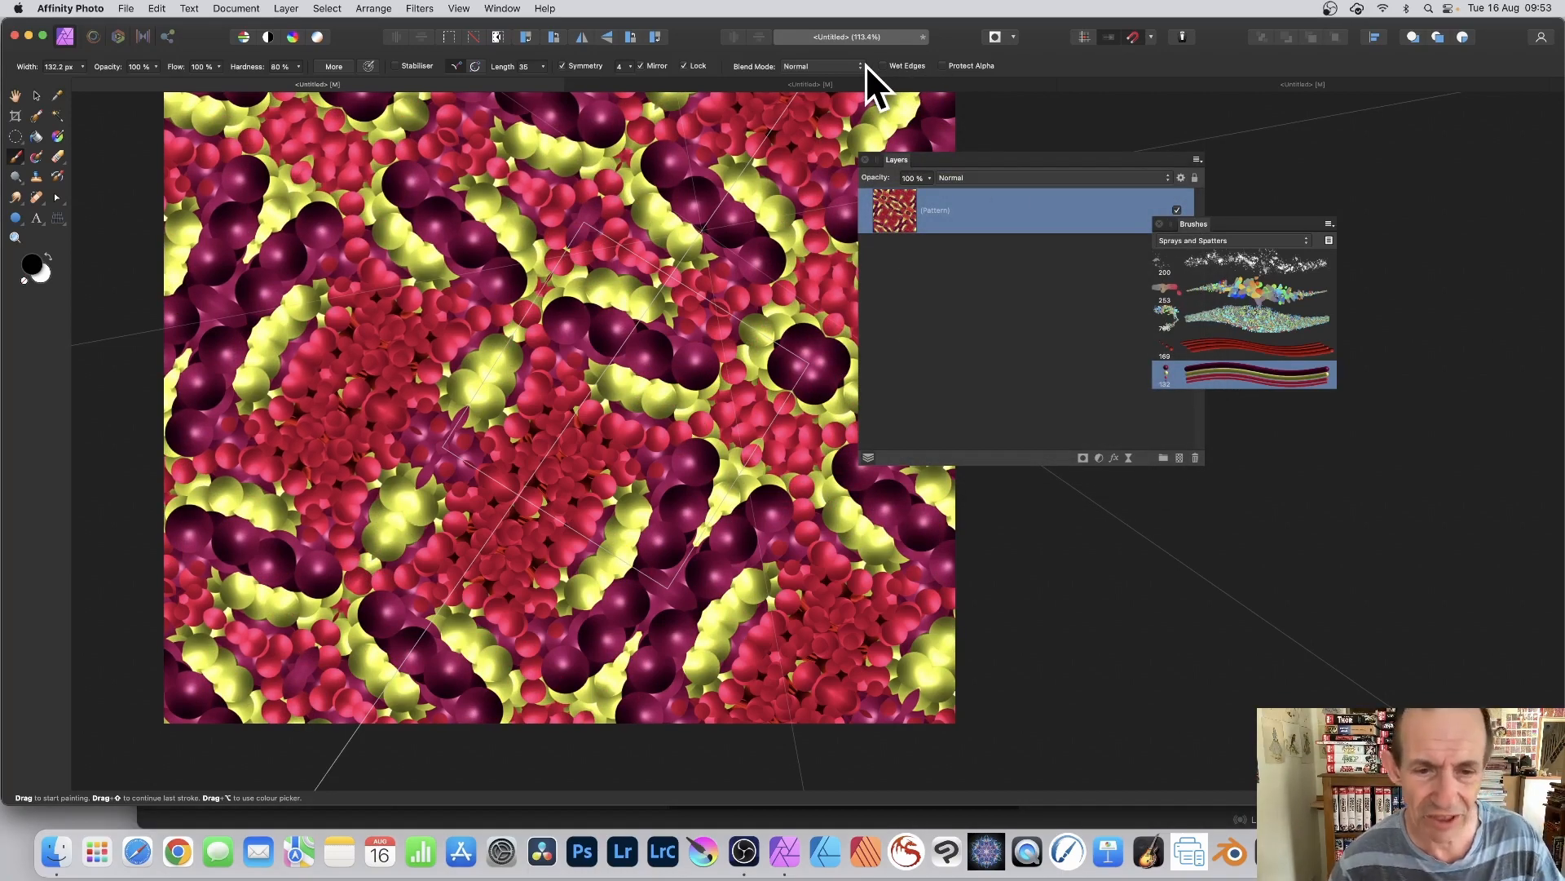
Step: Paint continuous curving strokes across the pattern tile with the 132.2 px circles brush and mirrored four-way symmetry
mouse_move(807, 342)
mouse_down()
mouse_move(734, 402)
mouse_move(646, 331)
mouse_move(709, 383)
mouse_move(639, 405)
mouse_move(542, 364)
mouse_move(653, 513)
mouse_move(660, 409)
mouse_move(717, 405)
mouse_move(675, 438)
mouse_move(724, 426)
mouse_move(744, 489)
mouse_move(660, 407)
mouse_move(741, 464)
mouse_move(681, 391)
mouse_move(653, 315)
mouse_up()
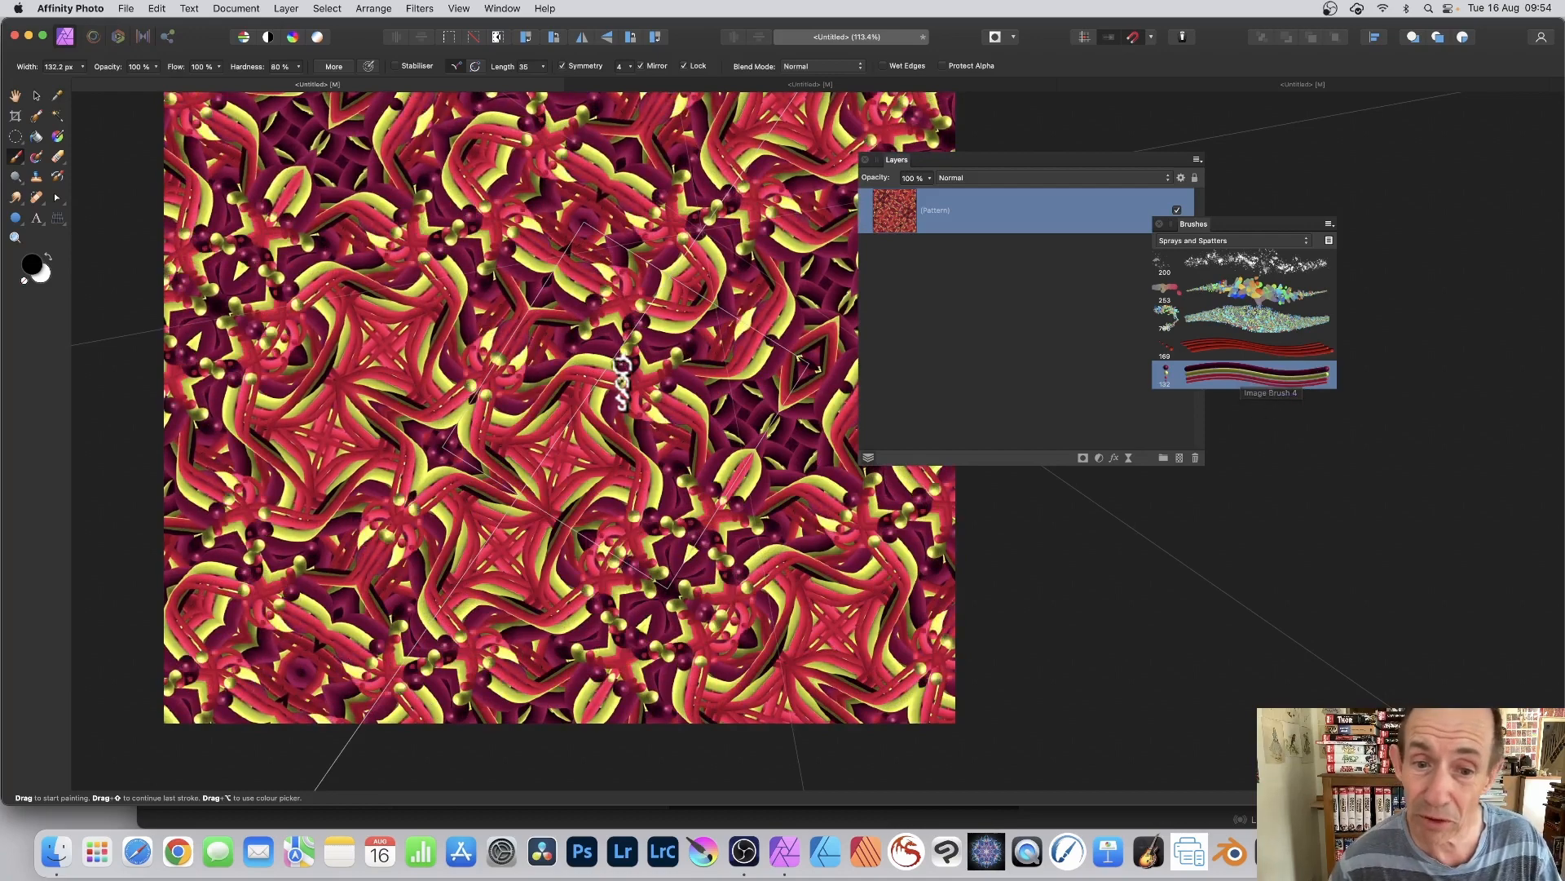
mouse_move(622, 366)
mouse_down()
mouse_move(654, 330)
mouse_move(676, 354)
mouse_move(723, 350)
mouse_move(739, 368)
mouse_move(636, 401)
mouse_move(597, 437)
mouse_move(353, 374)
mouse_move(396, 398)
mouse_move(568, 317)
mouse_move(598, 204)
mouse_move(473, 143)
mouse_move(437, 158)
mouse_up()
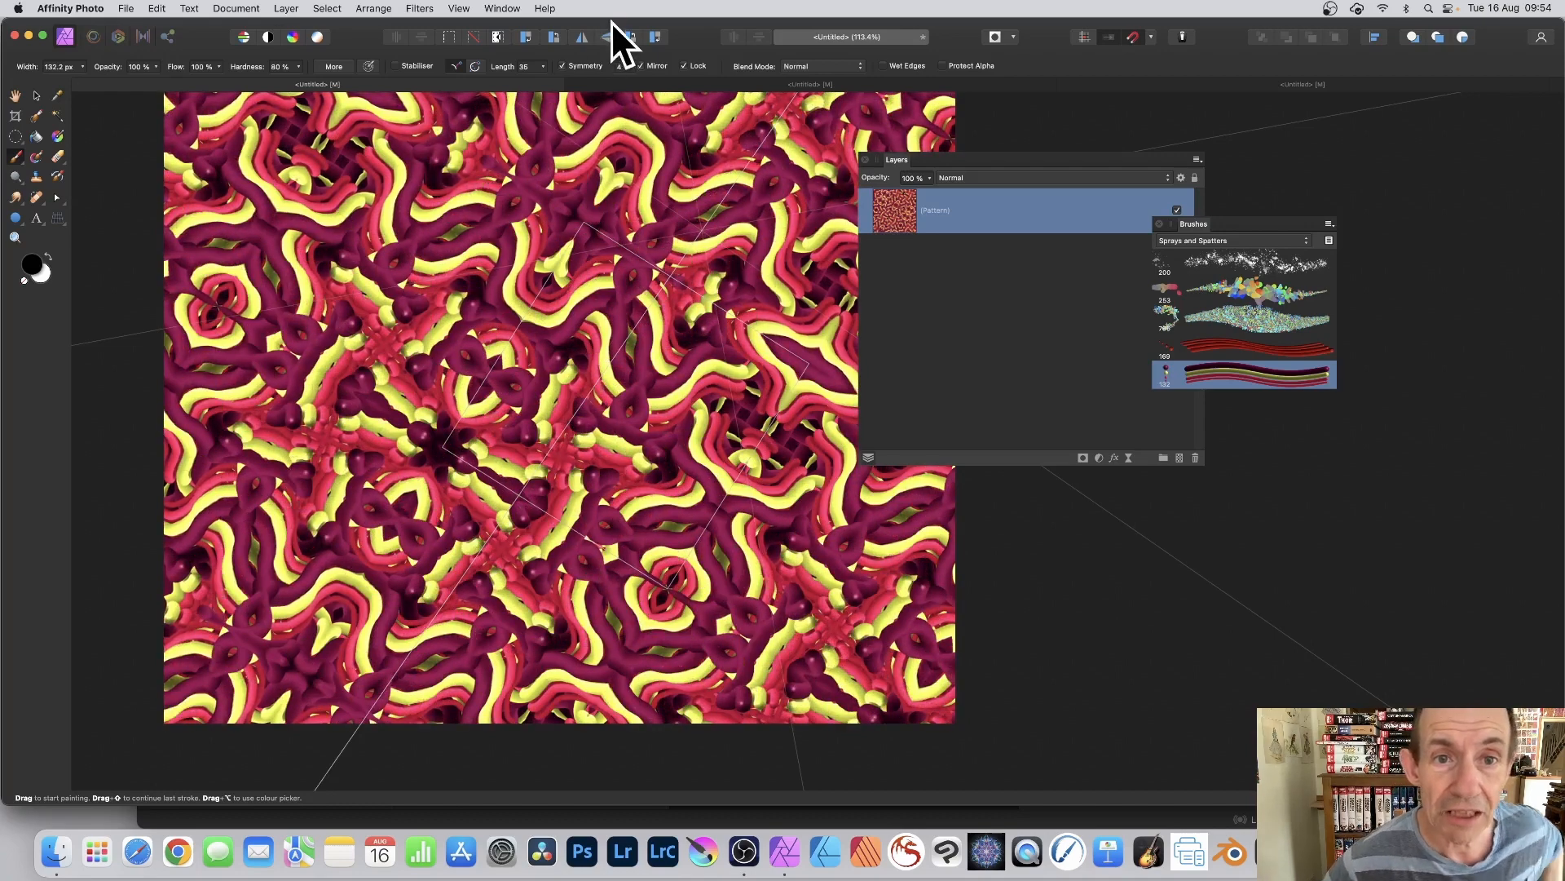
Step: Raise the brush symmetry to 12 and paint fresh strokes over the pattern tile
click(629, 66)
drag(648, 82, 688, 83)
mouse_move(600, 316)
mouse_down()
mouse_move(579, 365)
mouse_move(606, 402)
mouse_move(686, 375)
mouse_move(698, 423)
mouse_move(570, 437)
mouse_move(557, 379)
mouse_move(620, 220)
mouse_up()
Step: Set the circles brush's rotation to about 25 % and paint over the pattern with mirrored 12-way symmetry
double_click(1186, 376)
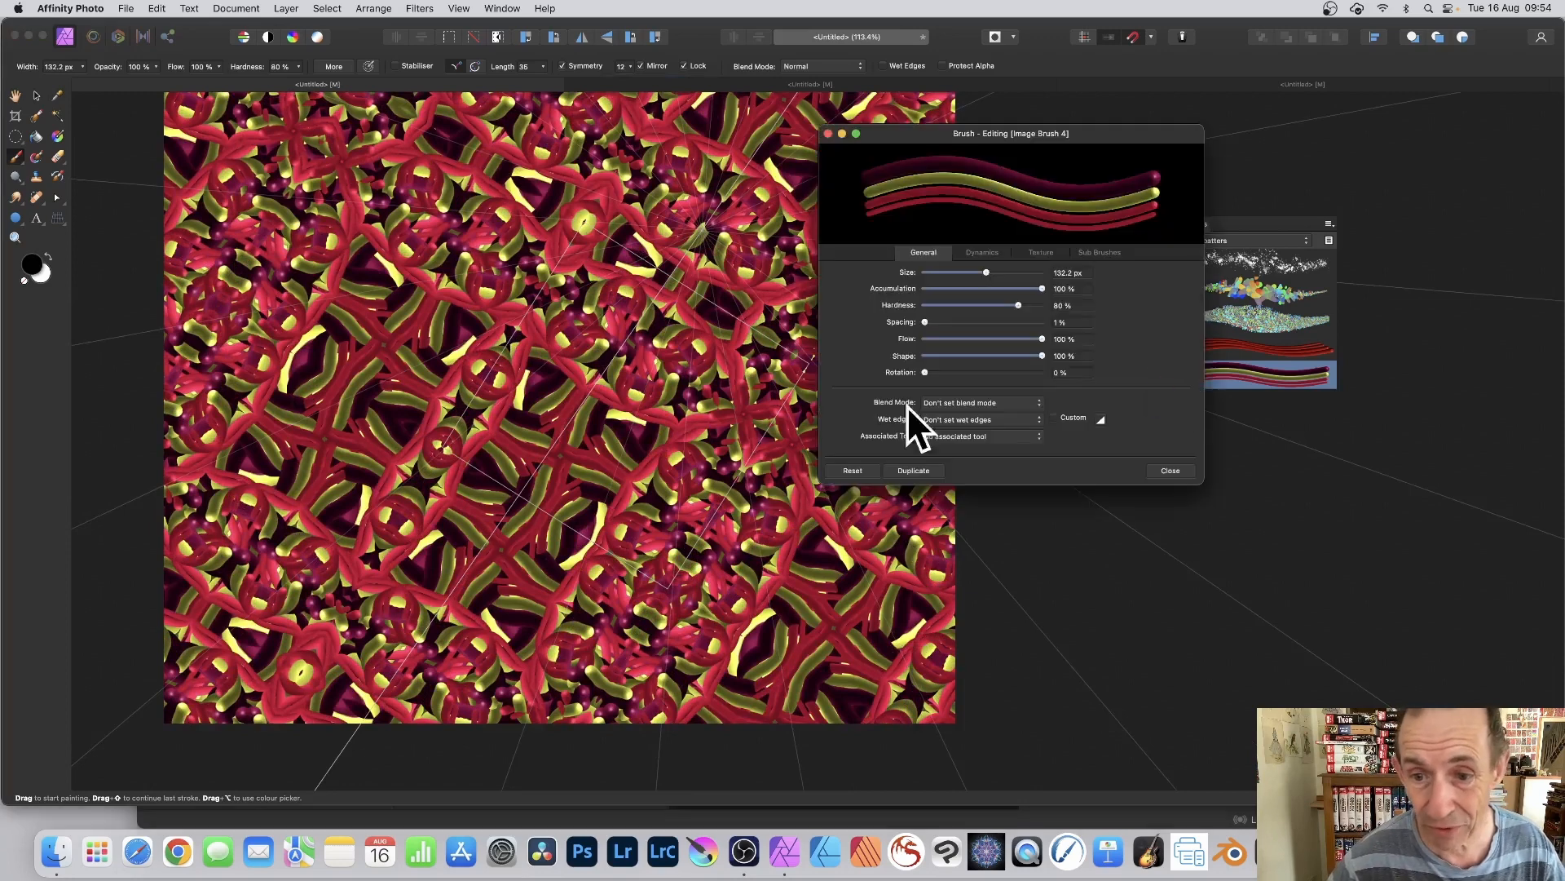
drag(926, 372, 982, 374)
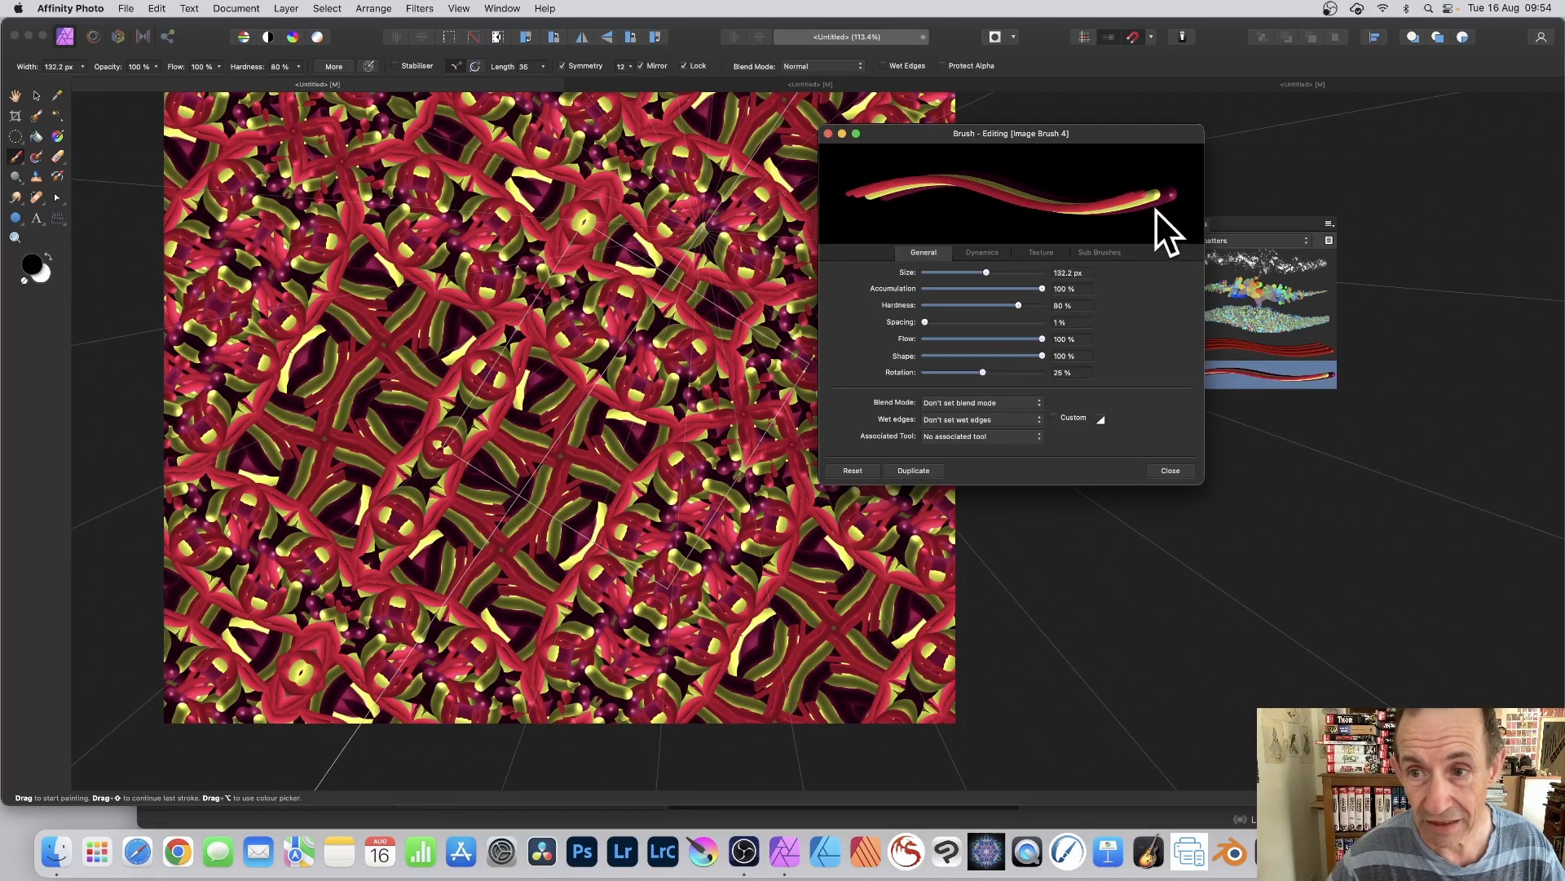
click(1168, 472)
mouse_move(640, 363)
mouse_down()
mouse_move(804, 318)
mouse_move(682, 296)
mouse_move(684, 347)
mouse_move(738, 437)
mouse_move(733, 487)
mouse_move(710, 511)
mouse_move(721, 417)
mouse_move(685, 400)
mouse_move(665, 325)
mouse_move(632, 296)
mouse_move(658, 271)
mouse_move(721, 406)
mouse_move(666, 404)
mouse_move(671, 356)
mouse_move(623, 248)
mouse_up()
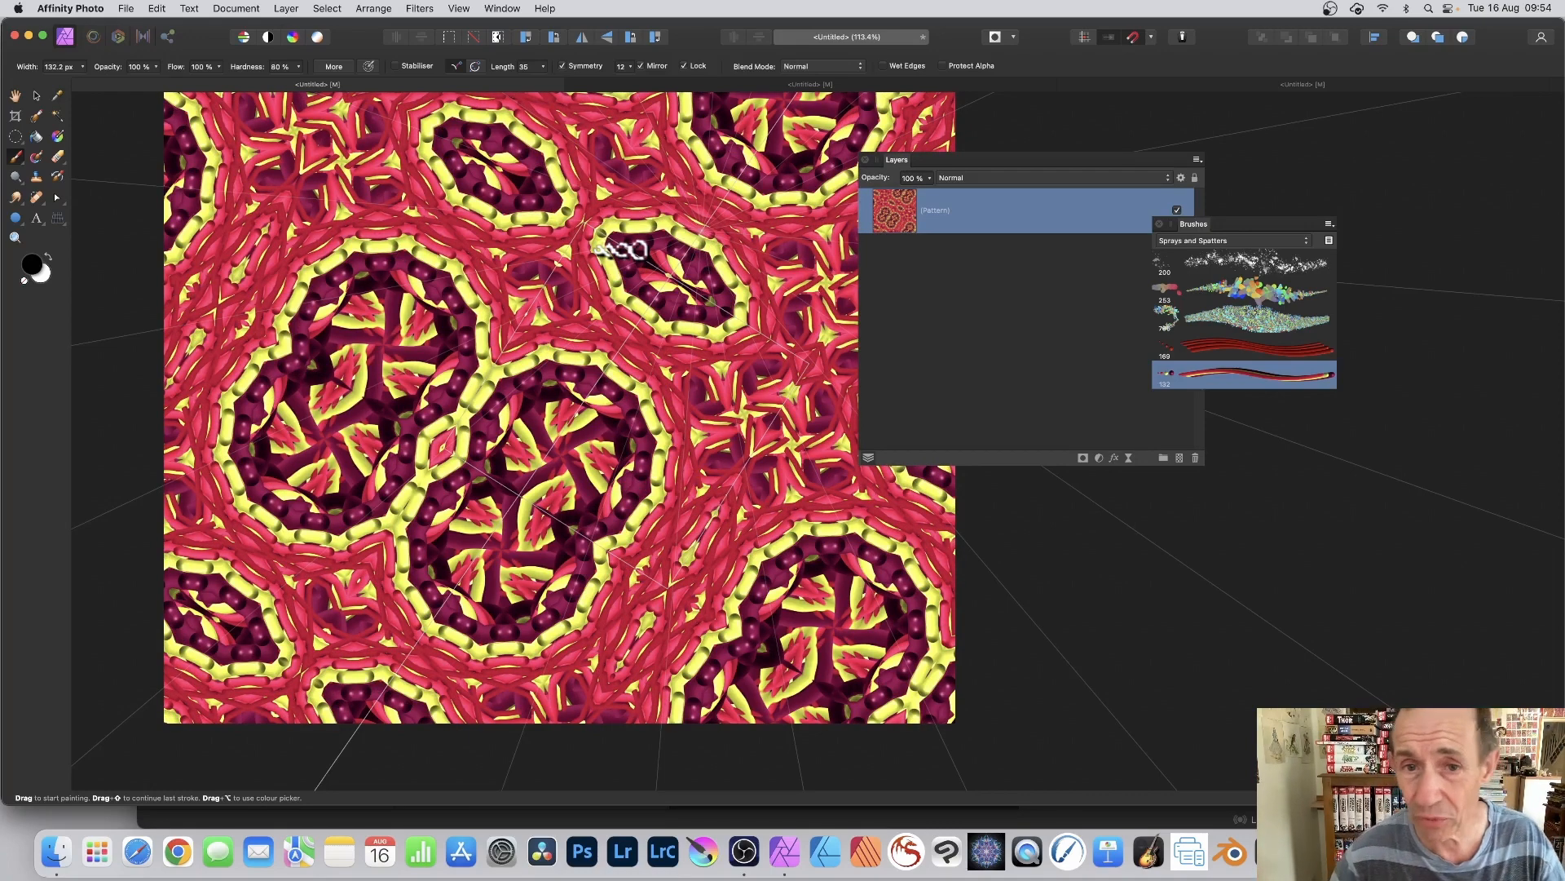
Step: Shrink the pattern tile slightly and shift it up and to the left, and return to the Paint Brush tool
click(37, 95)
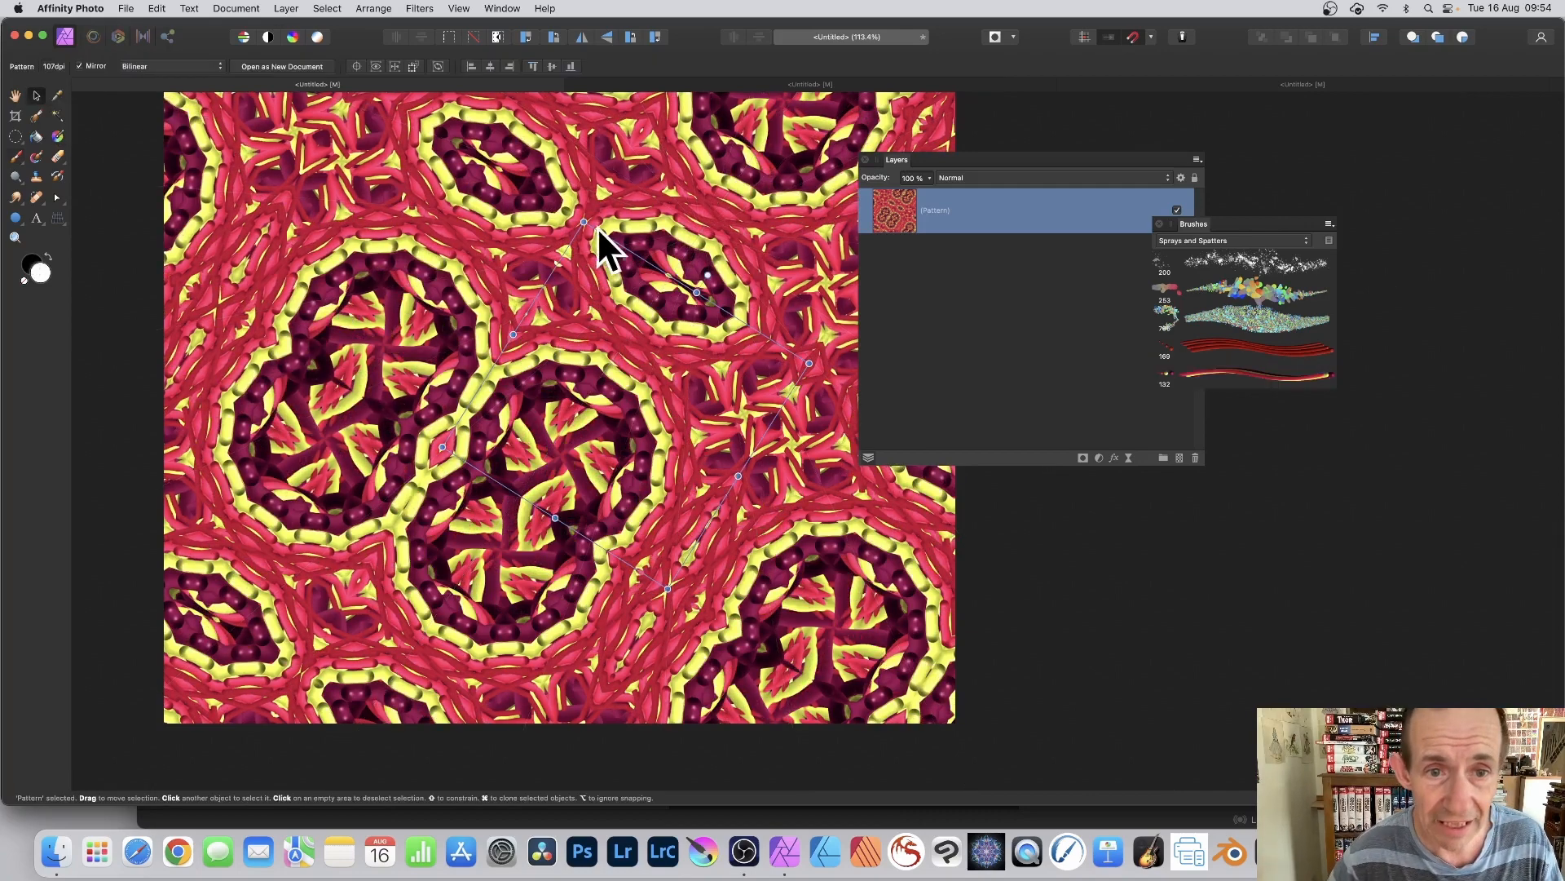
drag(584, 222, 594, 262)
drag(651, 385, 519, 314)
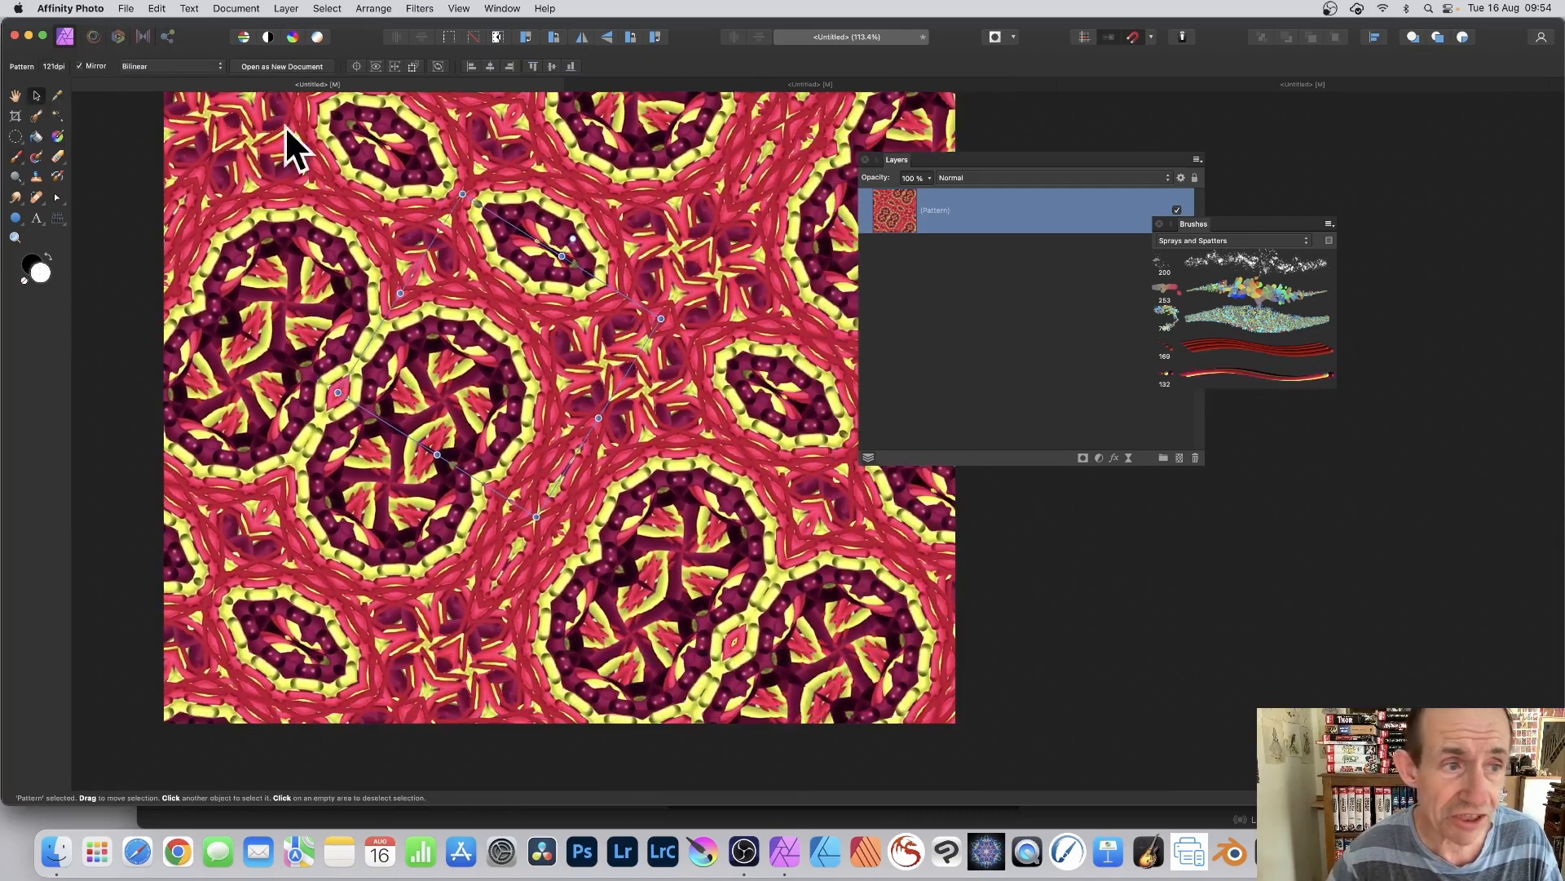
click(20, 156)
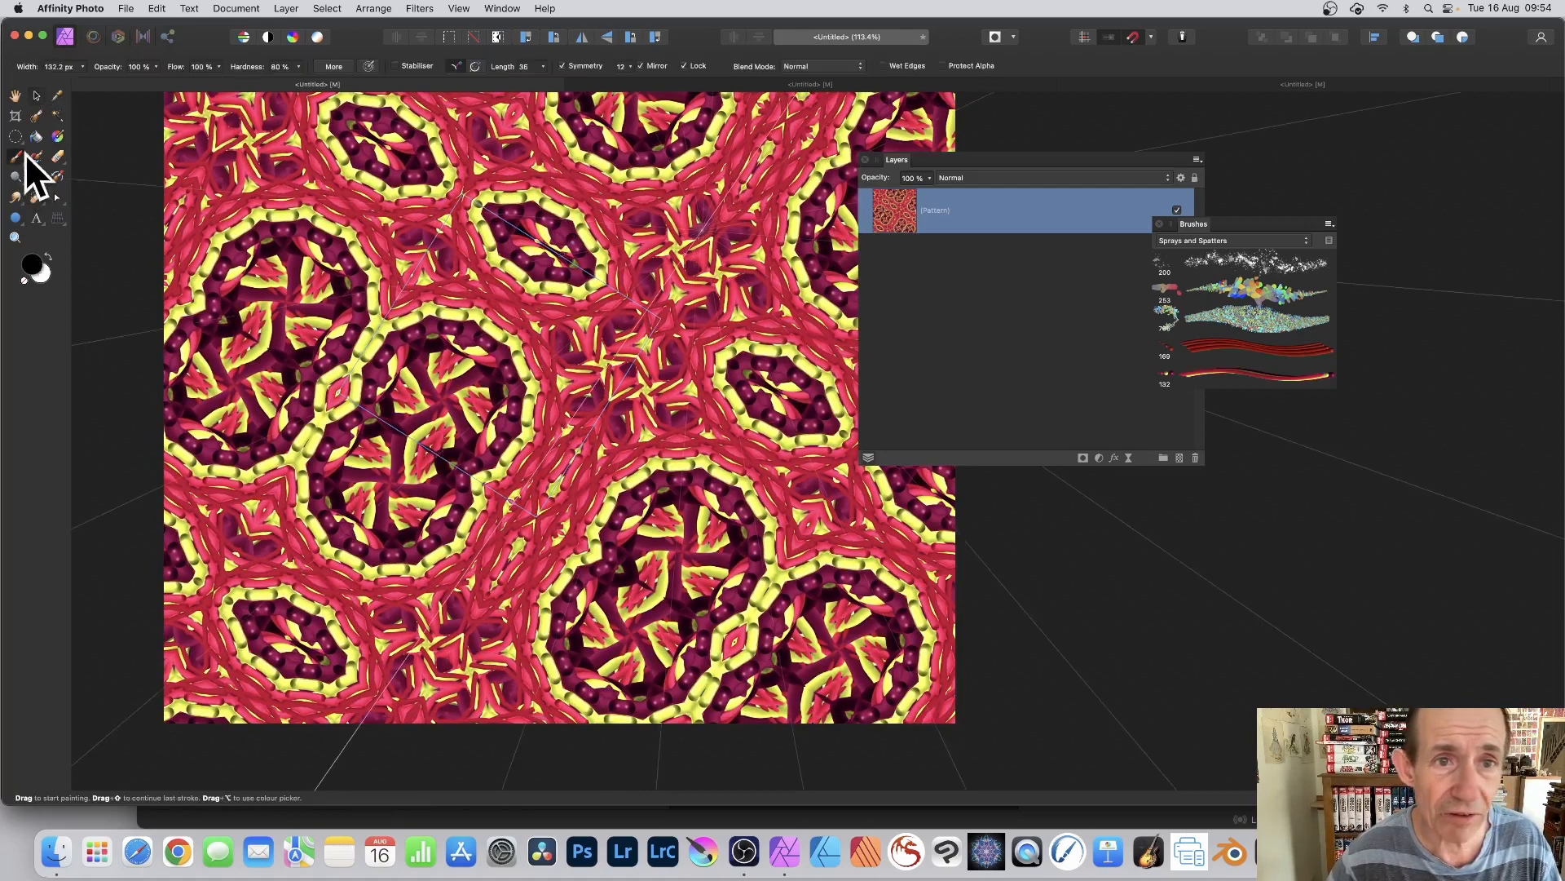